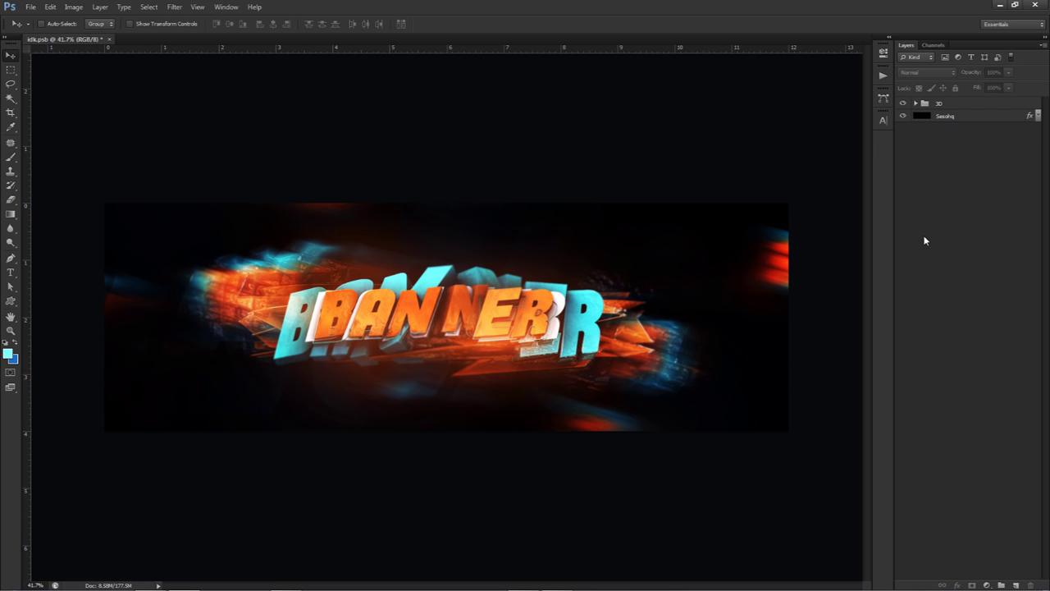
pyautogui.click(629, 225)
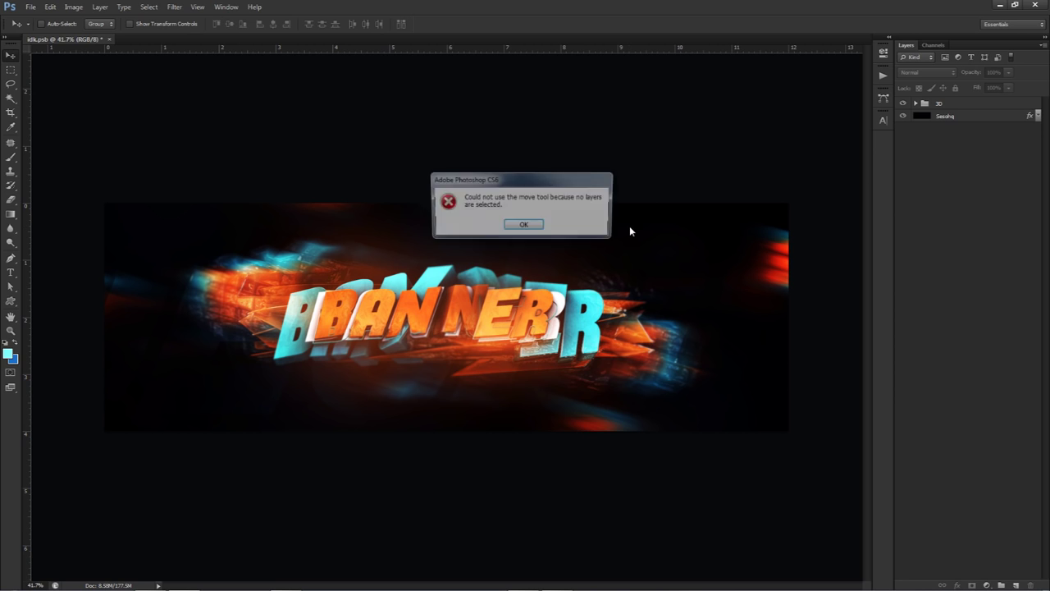
pyautogui.click(512, 228)
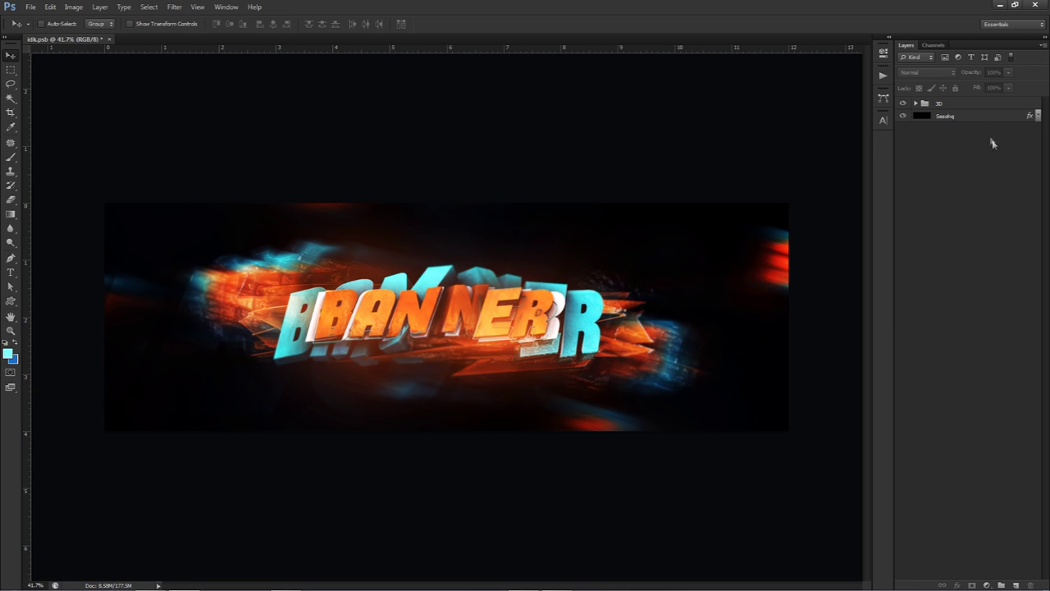
# Try a Hue/Saturation adjustment layer above the 3D group with the hue at -10.
pyautogui.click(967, 105)
pyautogui.click(988, 584)
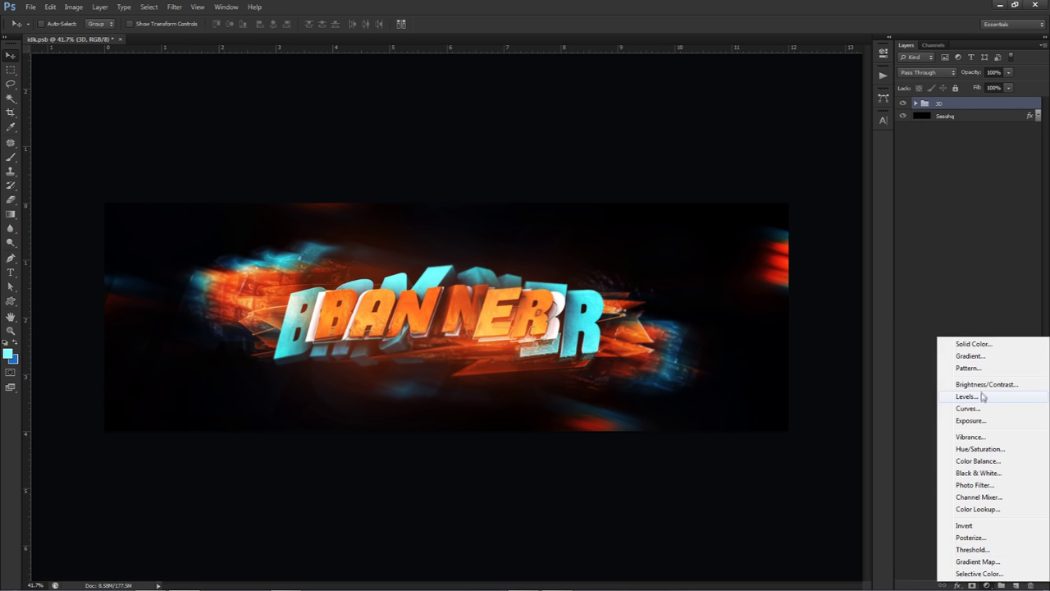
pyautogui.click(980, 448)
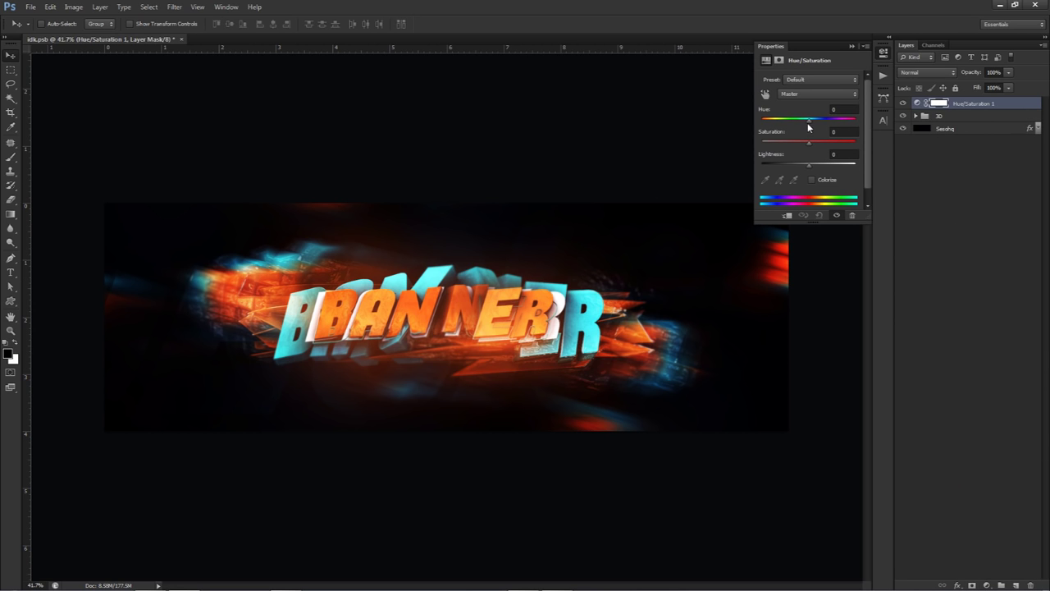
pyautogui.moveTo(809, 121); pyautogui.dragTo(804, 122)
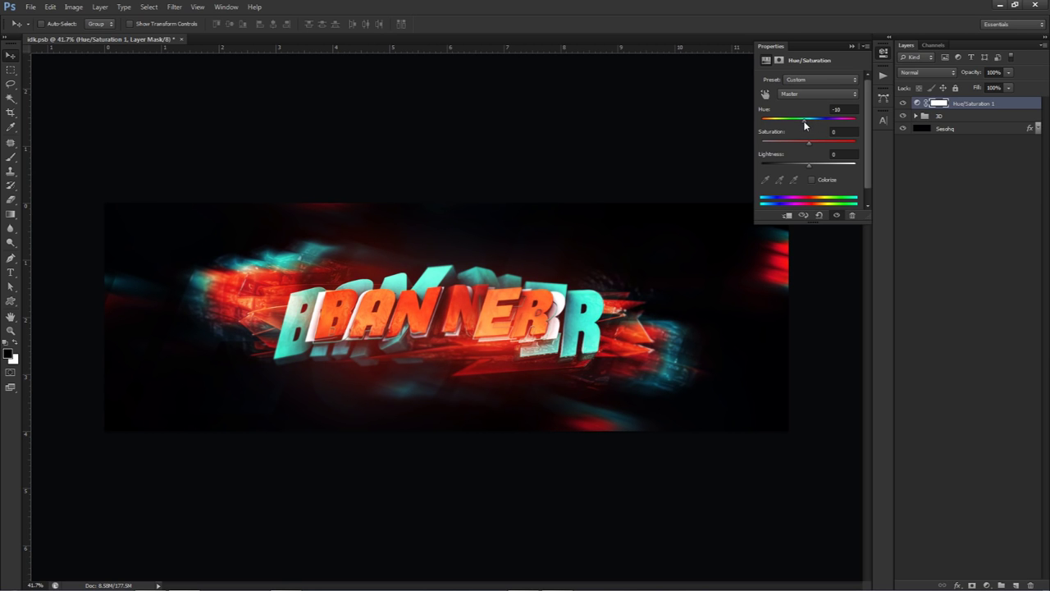
# Compare the banner with and without the adjustment, try a hue of +137, and delete the Hue/Saturation layer.
pyautogui.click(902, 103)
pyautogui.click(902, 103)
pyautogui.click(902, 103)
pyautogui.click(901, 103)
pyautogui.moveTo(793, 121); pyautogui.dragTo(847, 117)
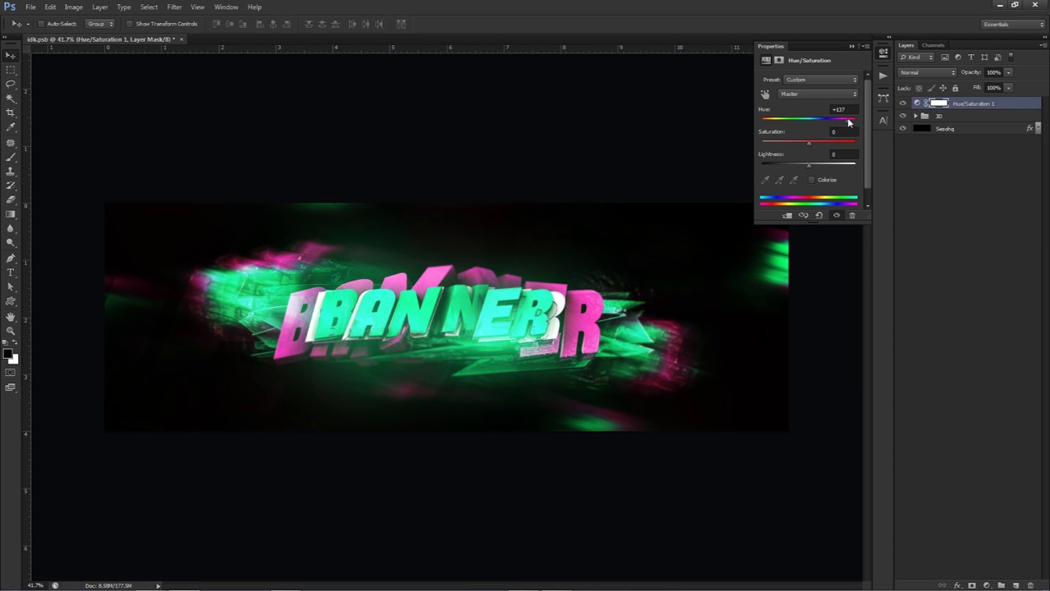
pyautogui.press('Delete')
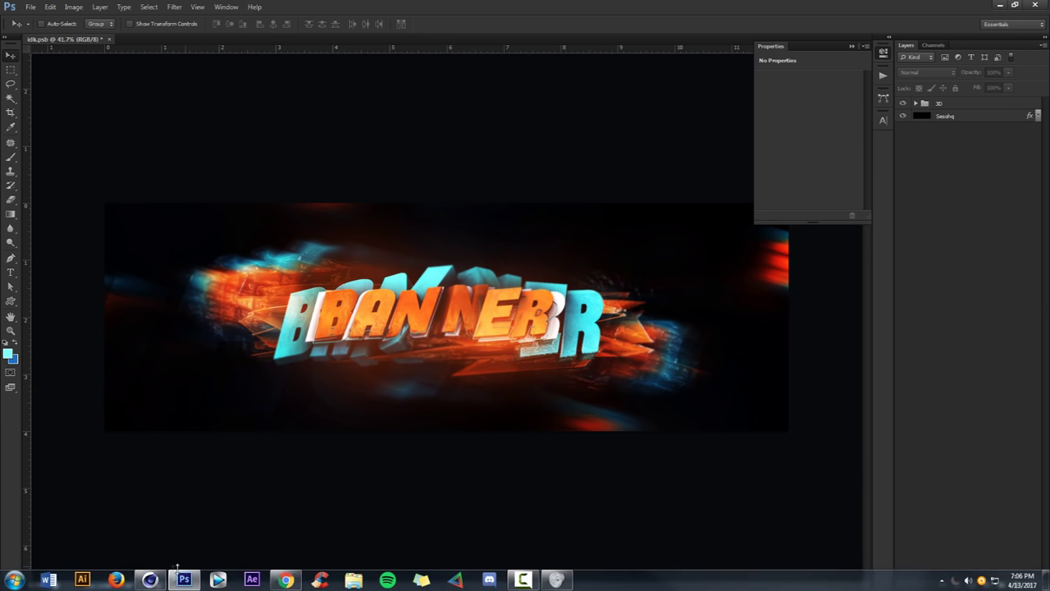
# Switch to Cinema 4D and examine the finished BANNER text model from several angles.
pyautogui.click(149, 585)
pyautogui.scroll(5, 365, 186)
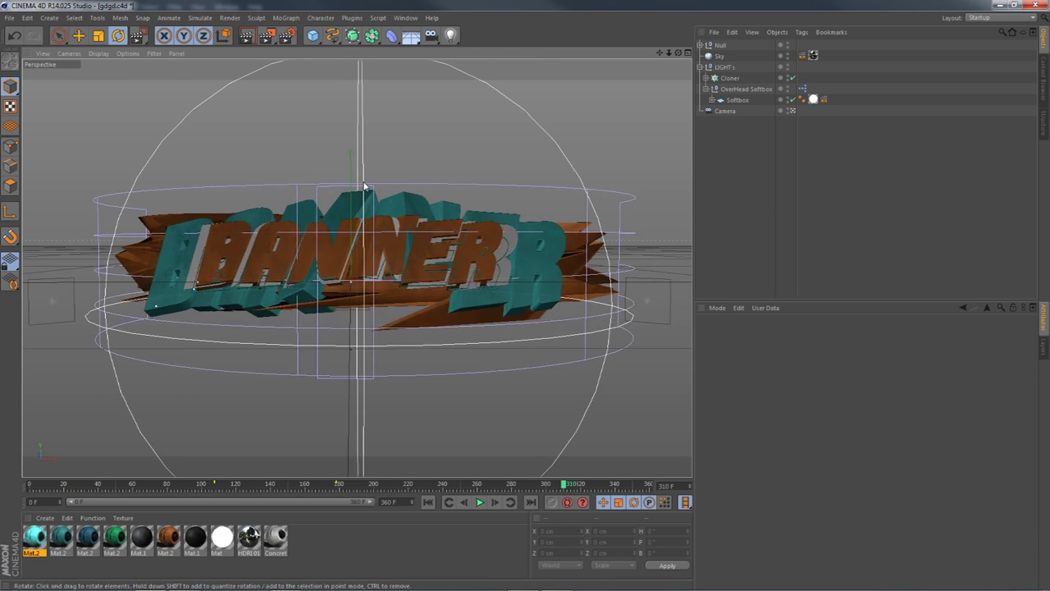
pyautogui.scroll(1, 362, 275)
pyautogui.moveTo(667, 53)
pyautogui.mouseDown()
pyautogui.moveTo(525, 54)
pyautogui.moveTo(657, 53)
pyautogui.mouseUp()
pyautogui.keyDown('alt'); pyautogui.moveTo(356, 266); pyautogui.dragTo(359, 268); pyautogui.keyUp('alt')
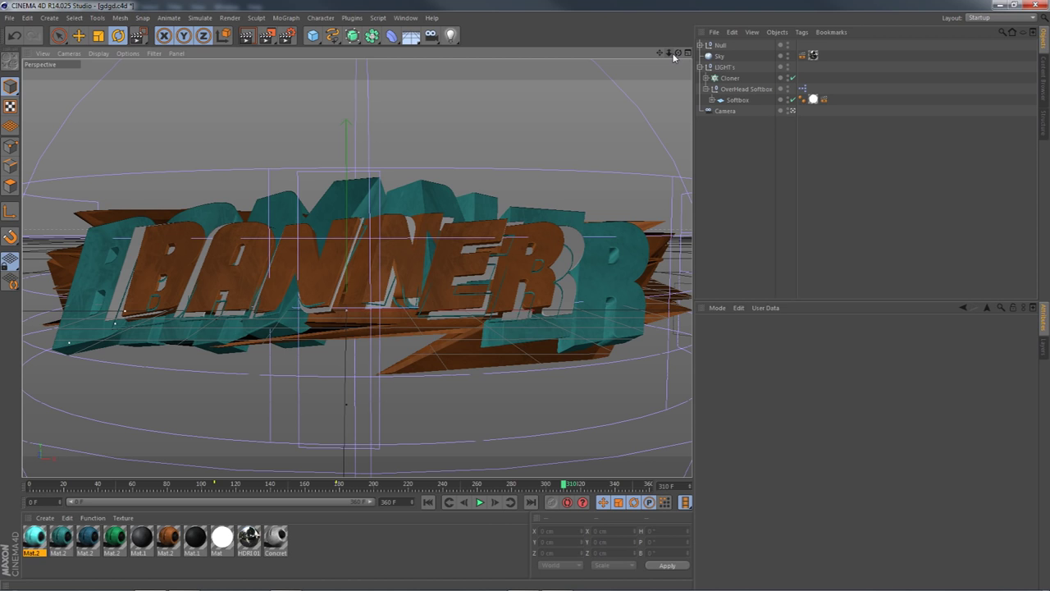
pyautogui.moveTo(668, 55); pyautogui.dragTo(574, 37)
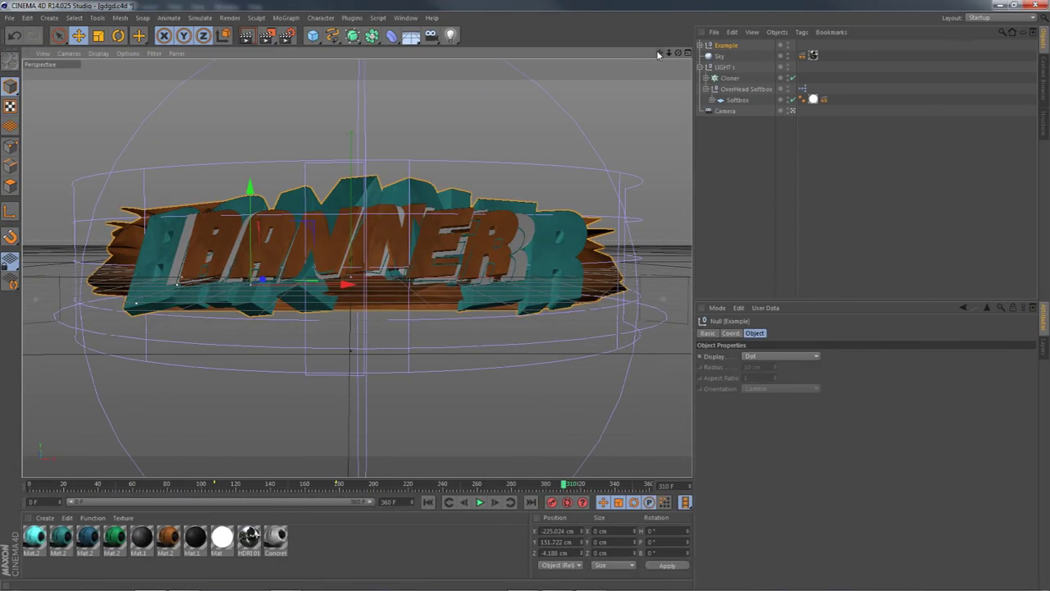
# Hide the Example group in both editor and render, test-render the view, and collapse the LIGHTs group.
pyautogui.click(787, 46)
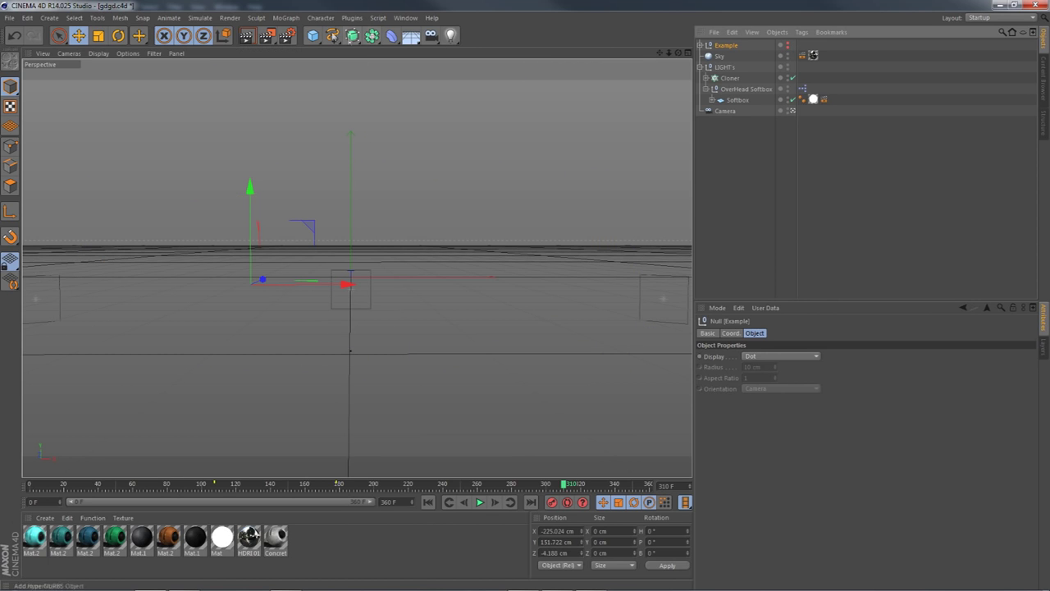
pyautogui.click(247, 38)
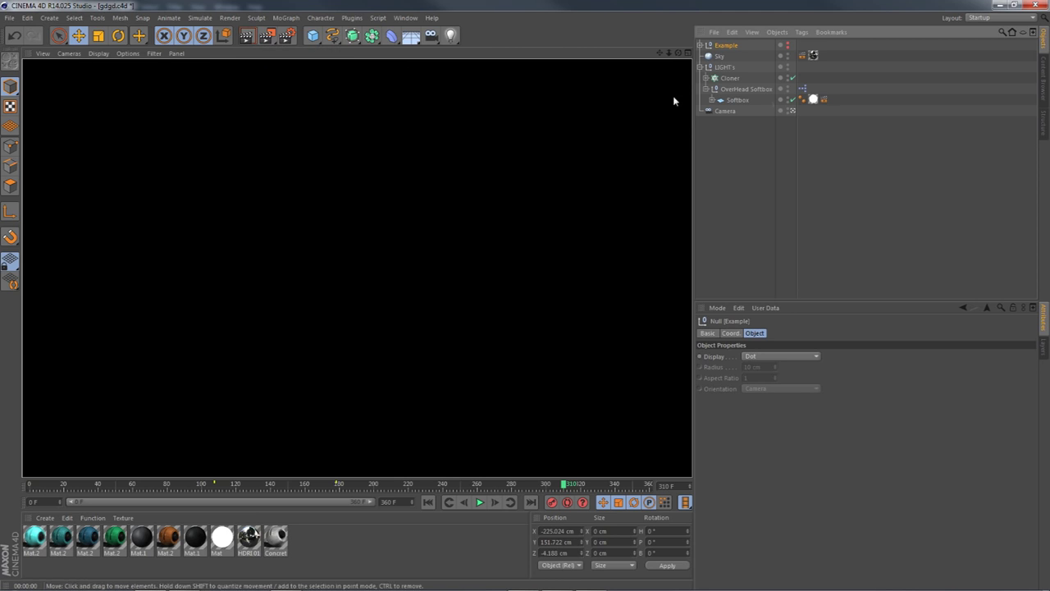
pyautogui.click(787, 48)
pyautogui.click(788, 45)
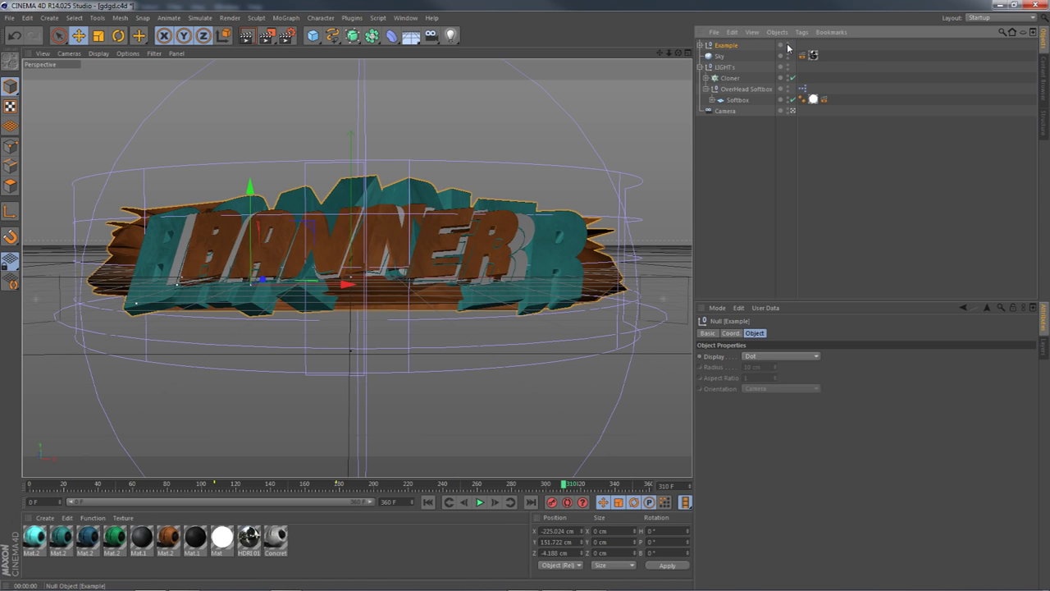
pyautogui.click(788, 47)
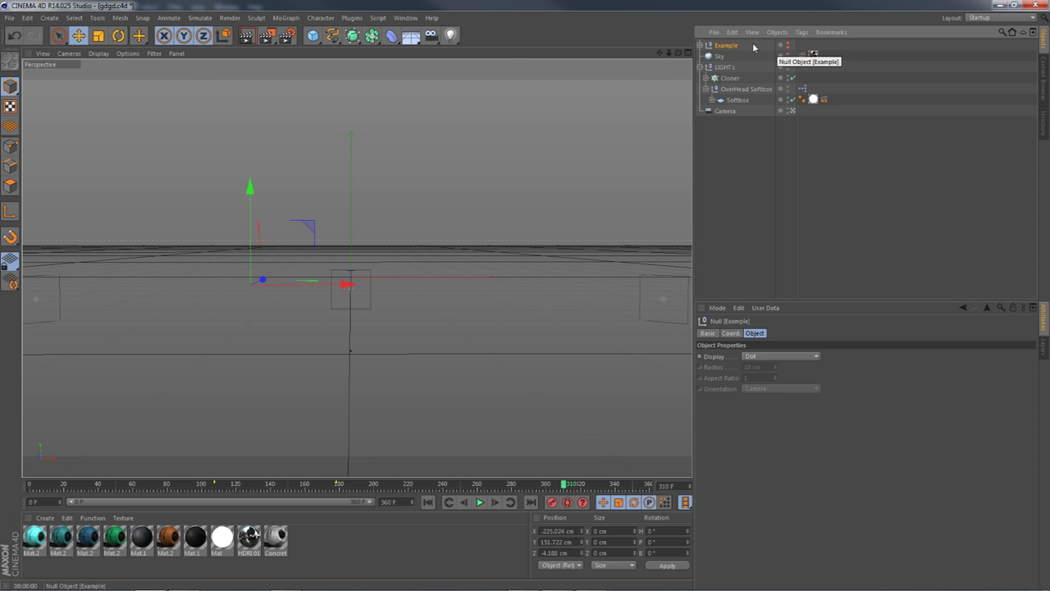
pyautogui.click(700, 66)
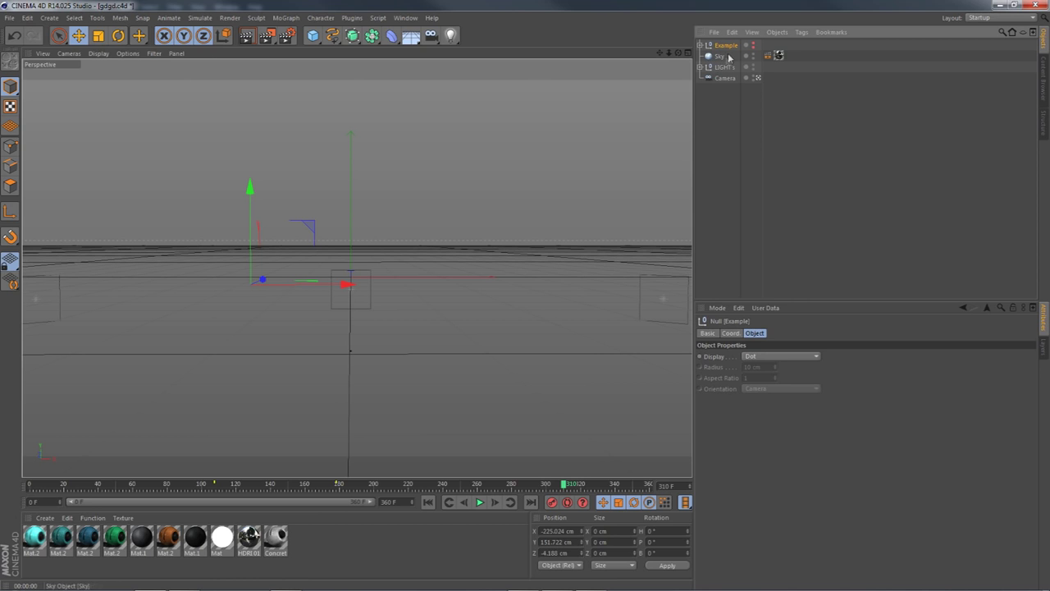
# Add a MoText object and set its text to BANNER.
pyautogui.click(286, 18)
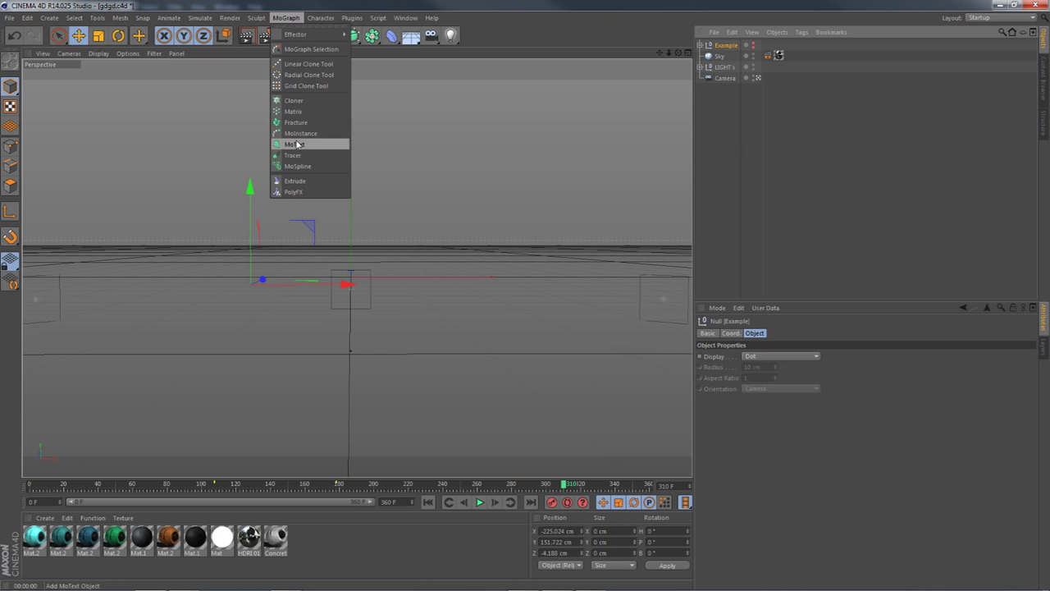
pyautogui.click(332, 144)
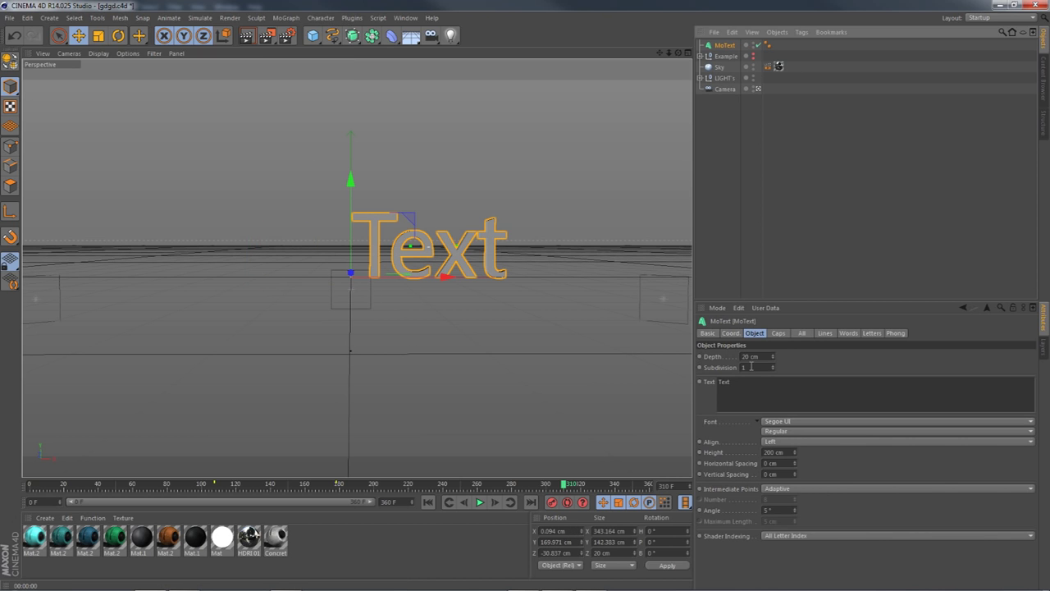
pyautogui.moveTo(757, 391); pyautogui.dragTo(698, 390)
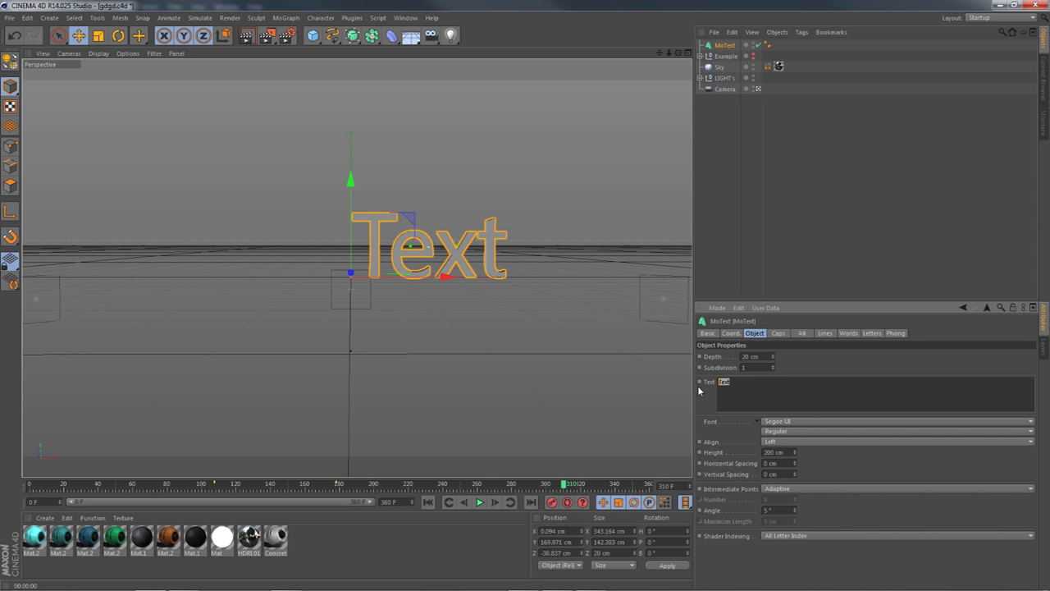
pyautogui.write('BANNER')
# Set the BANNER text's font to Longhaul and its alignment to Middle.
pyautogui.click(780, 421)
pyautogui.scroll(-10, 836, 270)
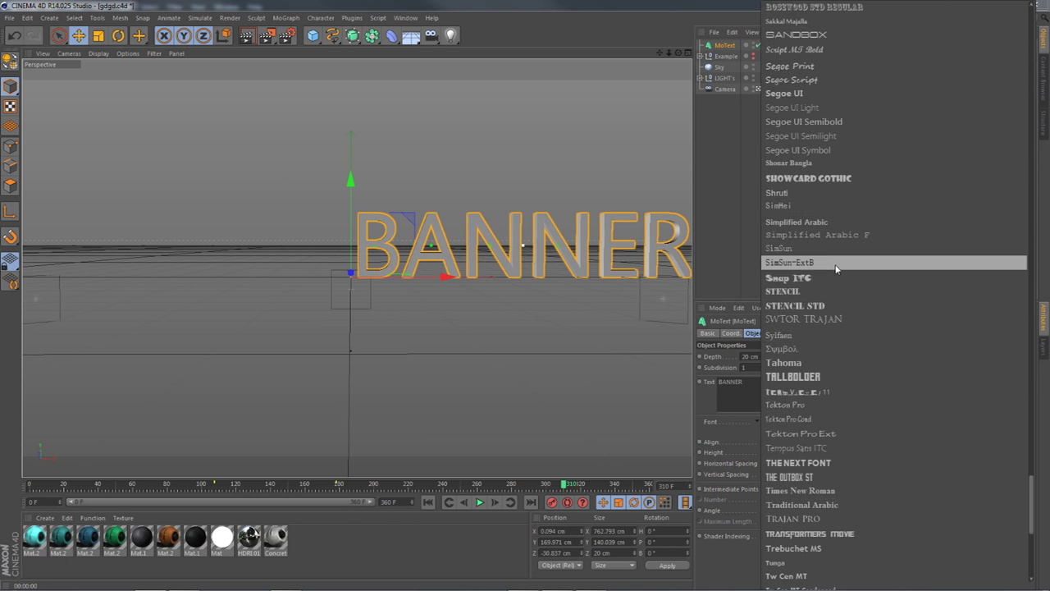
pyautogui.scroll(10, 836, 268)
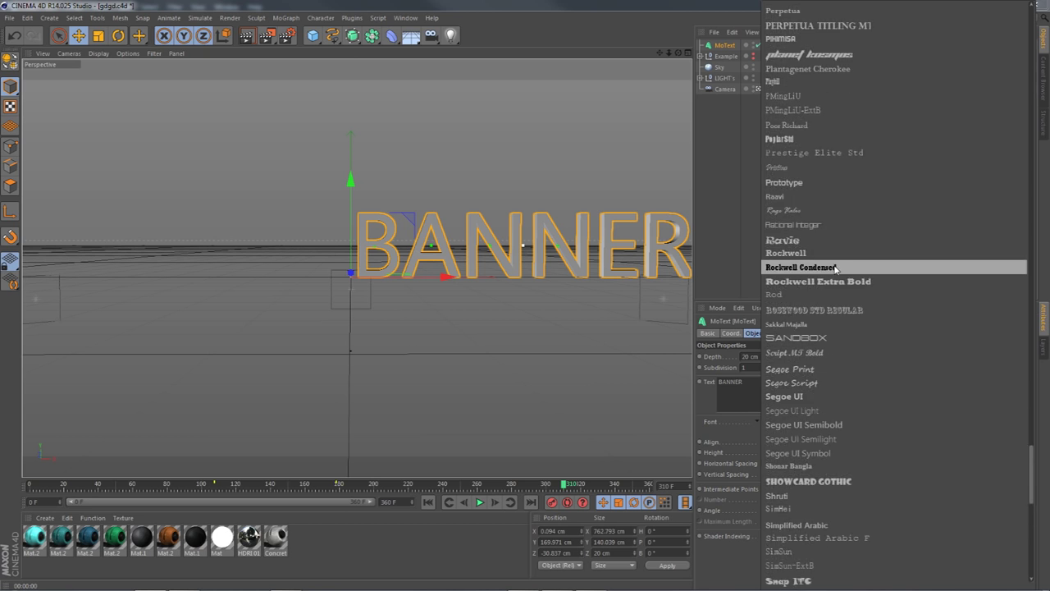
pyautogui.scroll(8, 835, 270)
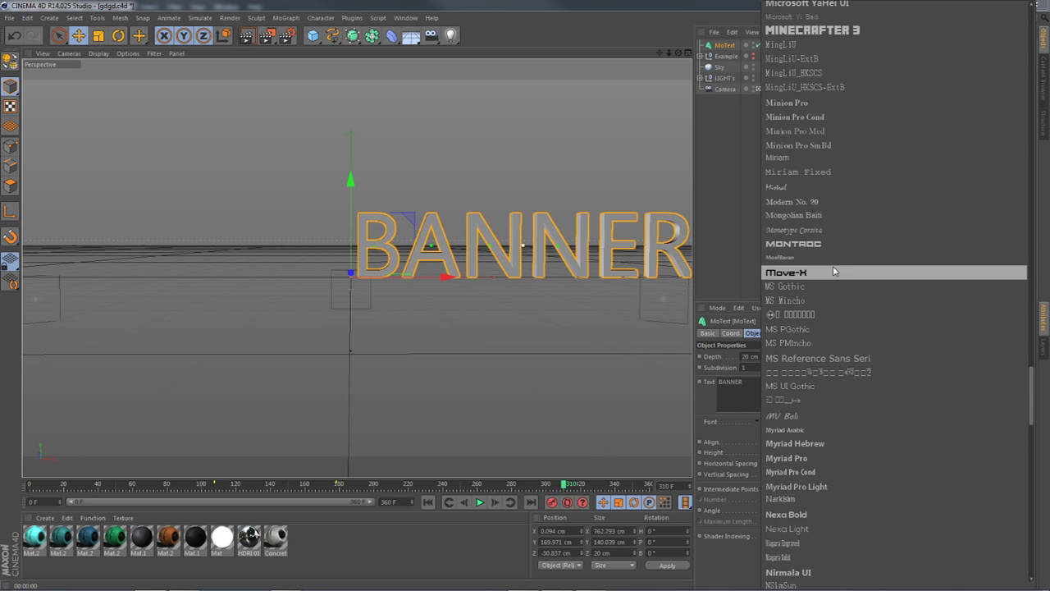
pyautogui.scroll(3, 834, 271)
pyautogui.click(791, 191)
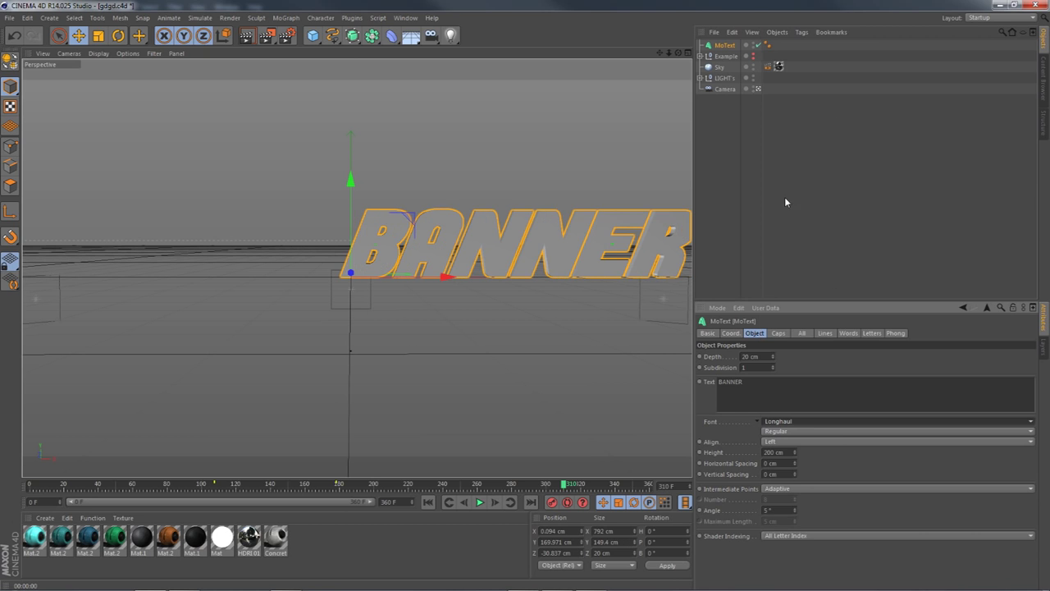
pyautogui.click(772, 443)
pyautogui.click(774, 462)
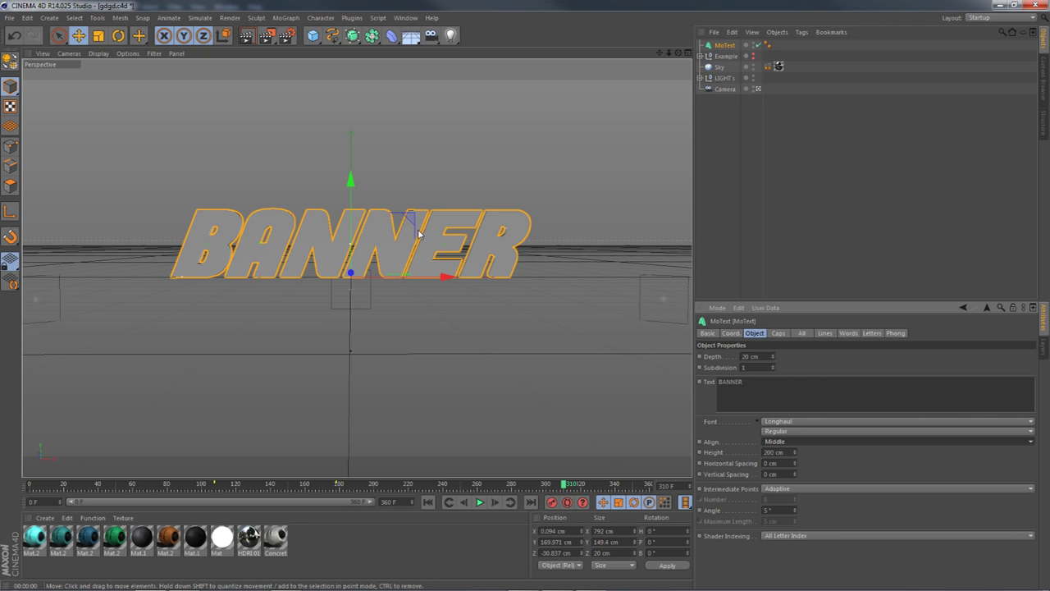
# Move the BANNER text slightly down and set its depth to 90 cm.
pyautogui.moveTo(422, 234); pyautogui.dragTo(418, 244)
pyautogui.moveTo(678, 53); pyautogui.dragTo(459, 106)
pyautogui.doubleClick(758, 356)
pyautogui.write('90')
pyautogui.press('Return')
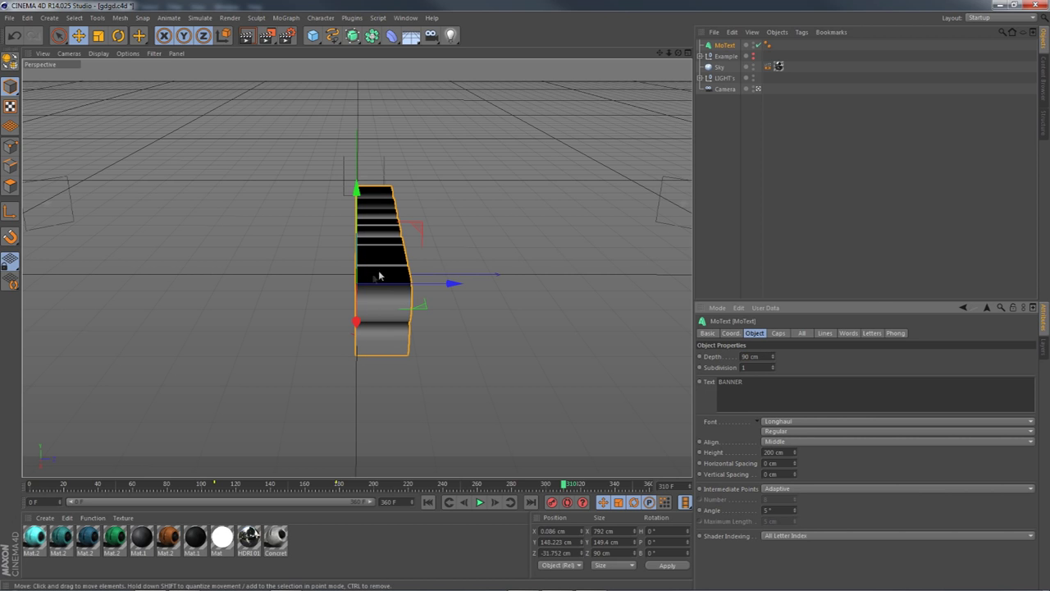
pyautogui.scroll(5, 373, 279)
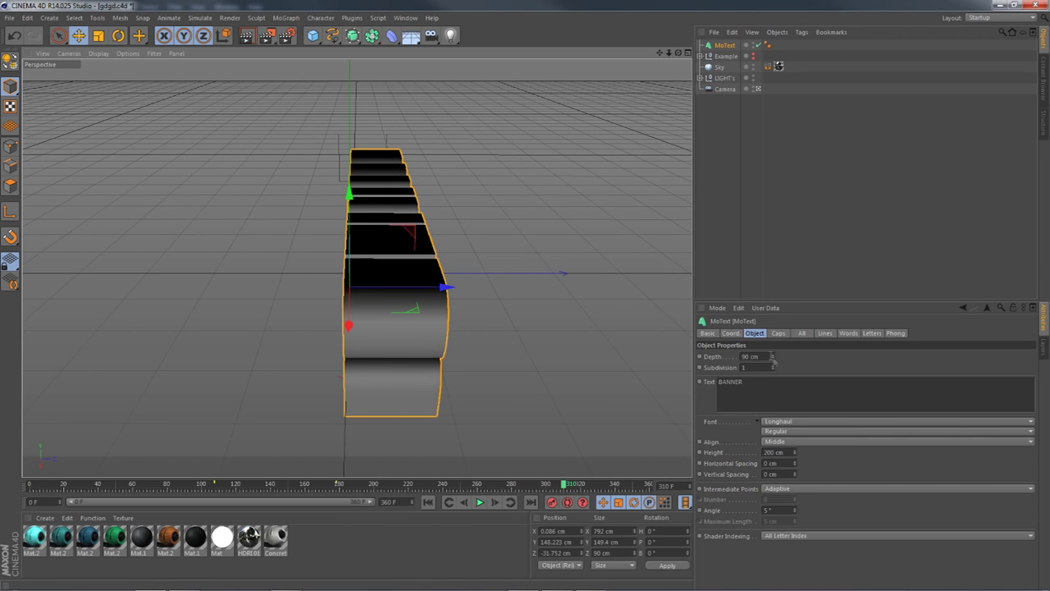
pyautogui.moveTo(771, 356); pyautogui.dragTo(696, 354)
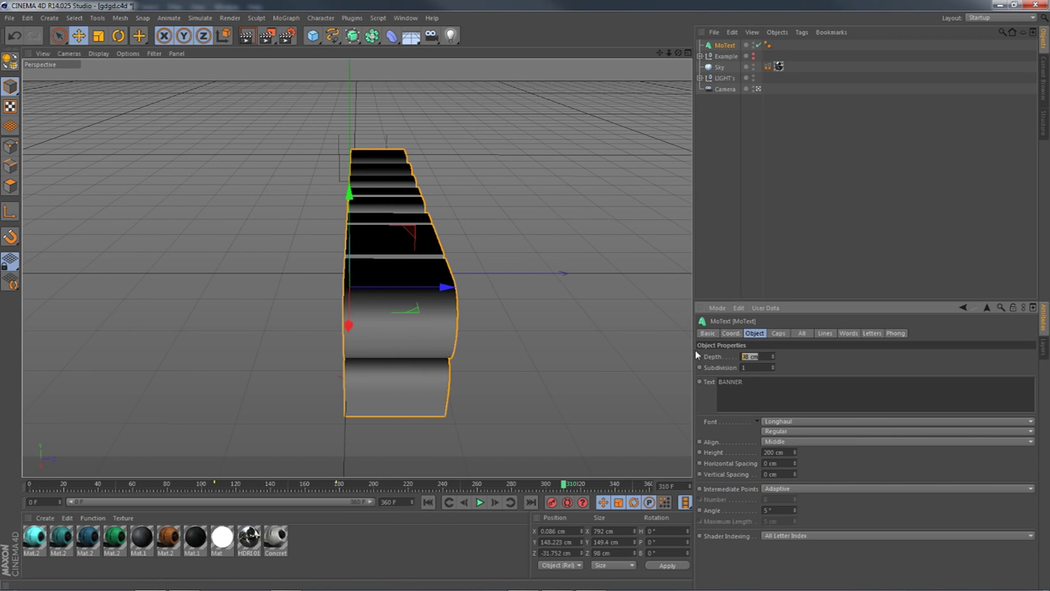
pyautogui.write('90')
pyautogui.press('Return')
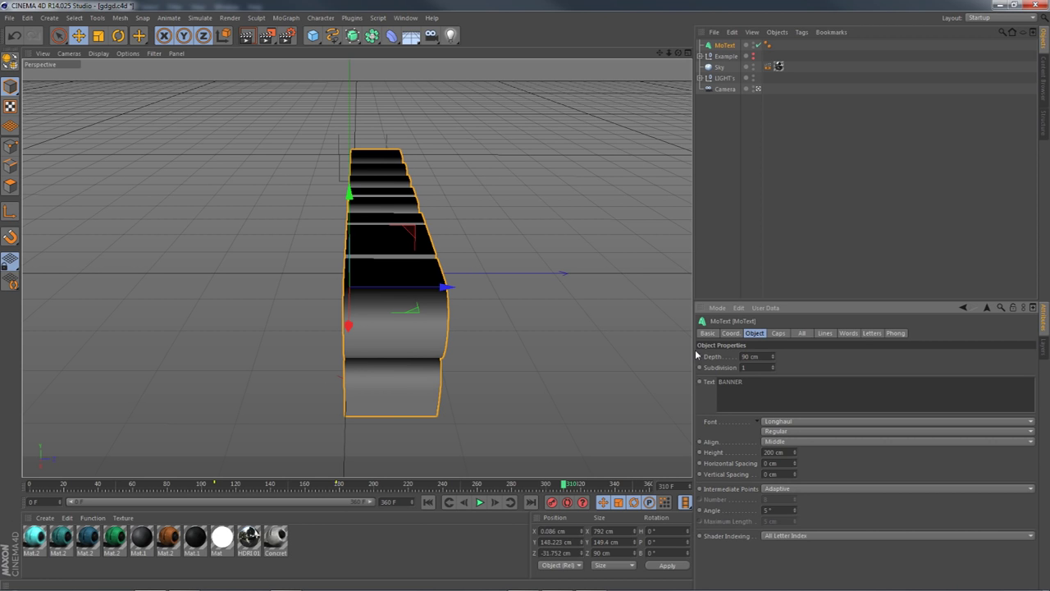
# Convert the BANNER MoText into an editable object.
pyautogui.moveTo(678, 53); pyautogui.dragTo(357, 267)
pyautogui.moveTo(678, 53); pyautogui.dragTo(356, 267)
pyautogui.moveTo(659, 52); pyautogui.dragTo(703, 33)
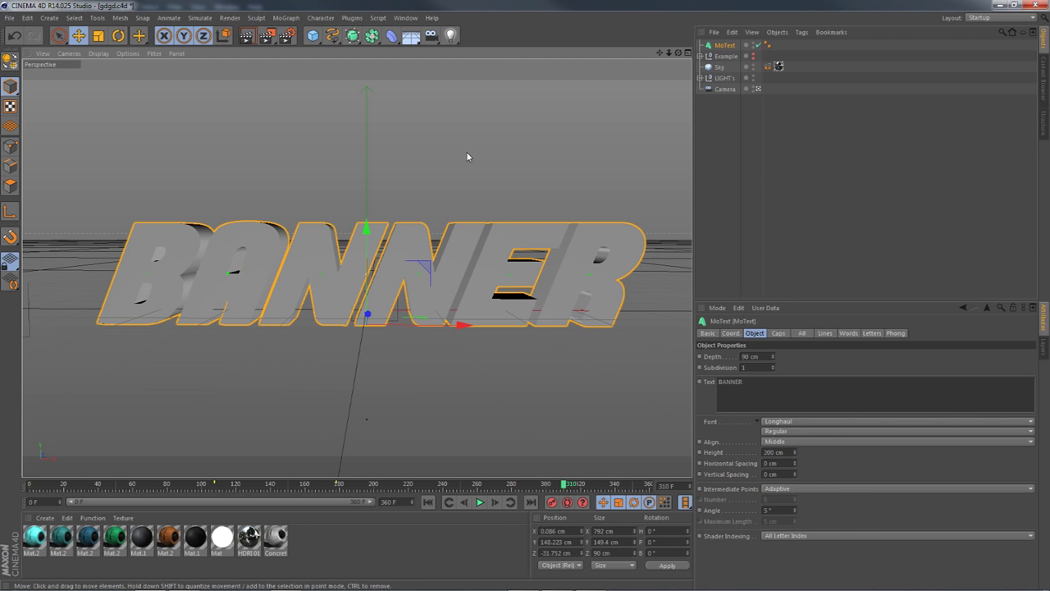
pyautogui.rightClick(723, 47)
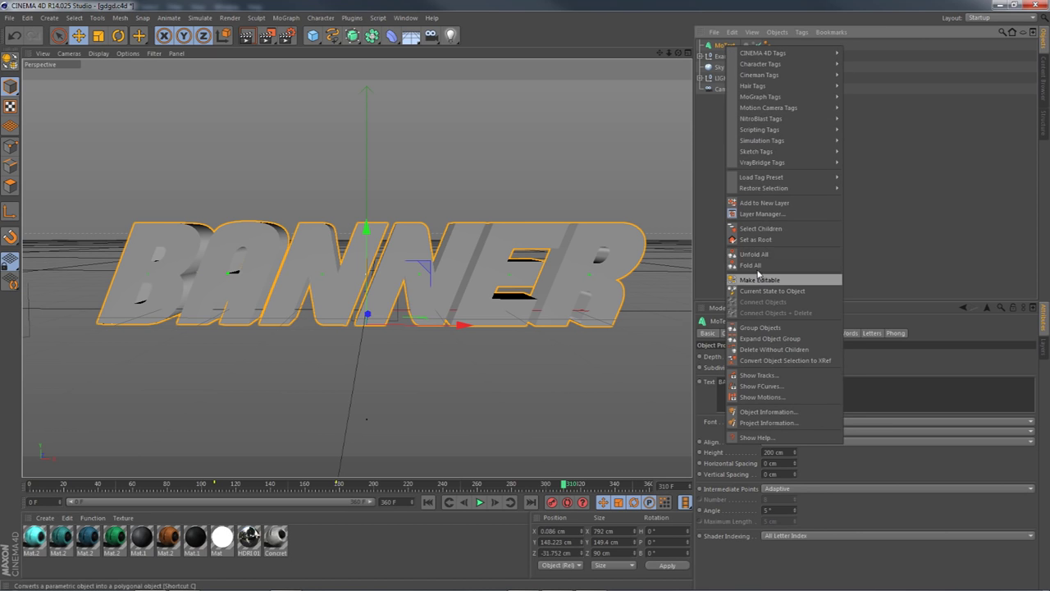
pyautogui.click(720, 53)
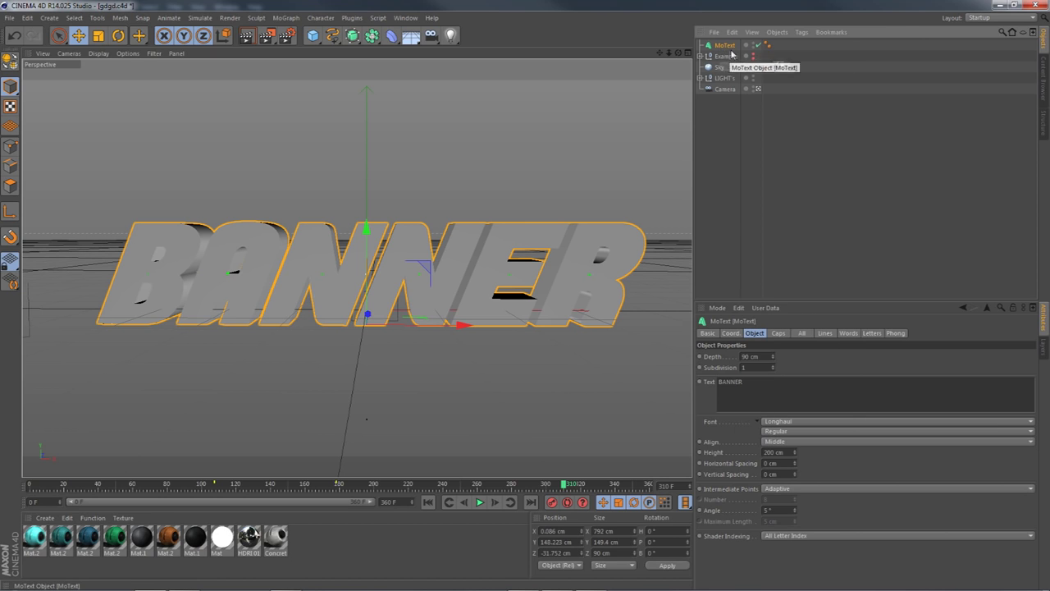
pyautogui.press('c')
# Expand the converted text down to its letters and move the BANNER null out of the MoText group to the top level.
pyautogui.click(700, 46)
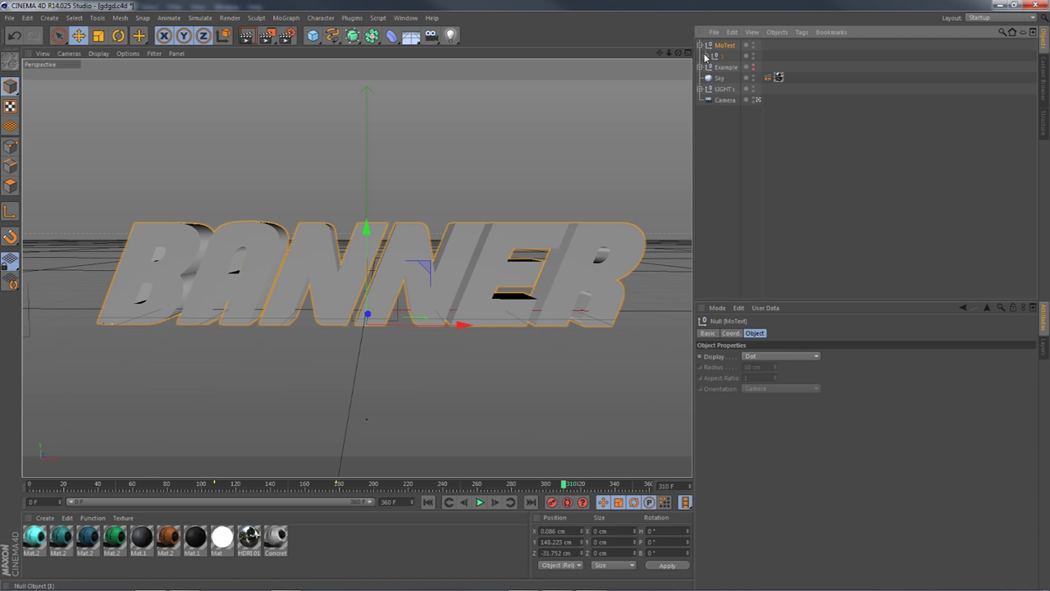
pyautogui.click(705, 56)
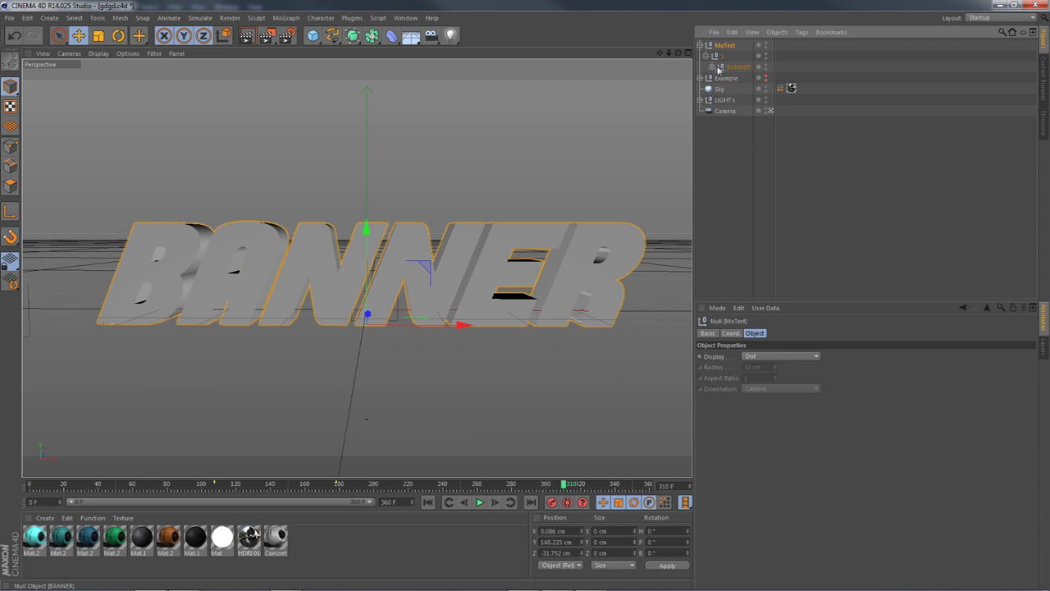
pyautogui.click(711, 66)
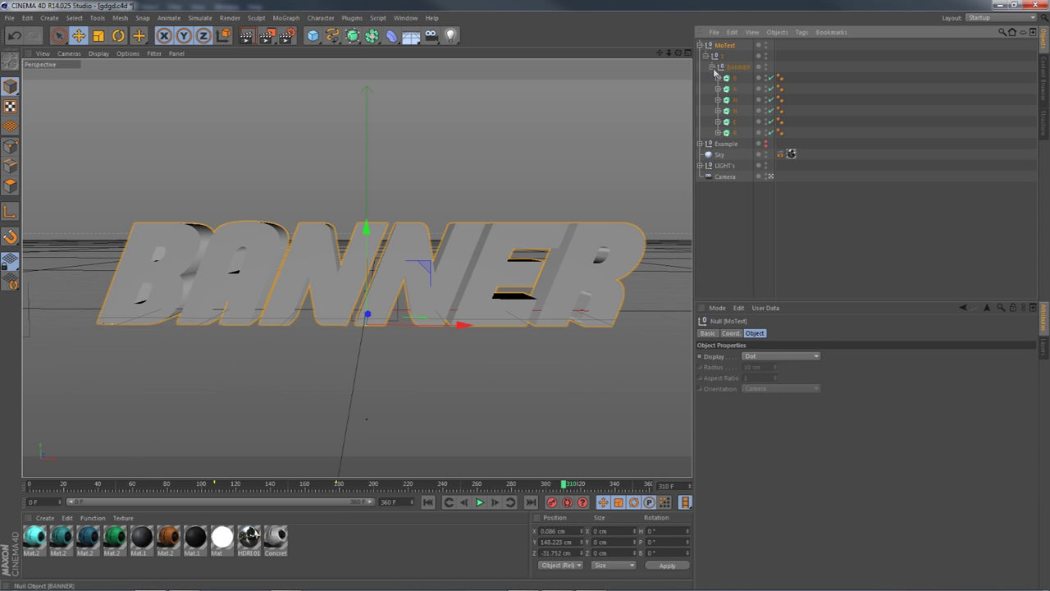
pyautogui.click(734, 77)
pyautogui.click(734, 89)
pyautogui.click(734, 99)
pyautogui.click(734, 110)
pyautogui.click(735, 121)
pyautogui.click(734, 132)
pyautogui.click(735, 121)
pyautogui.click(736, 67)
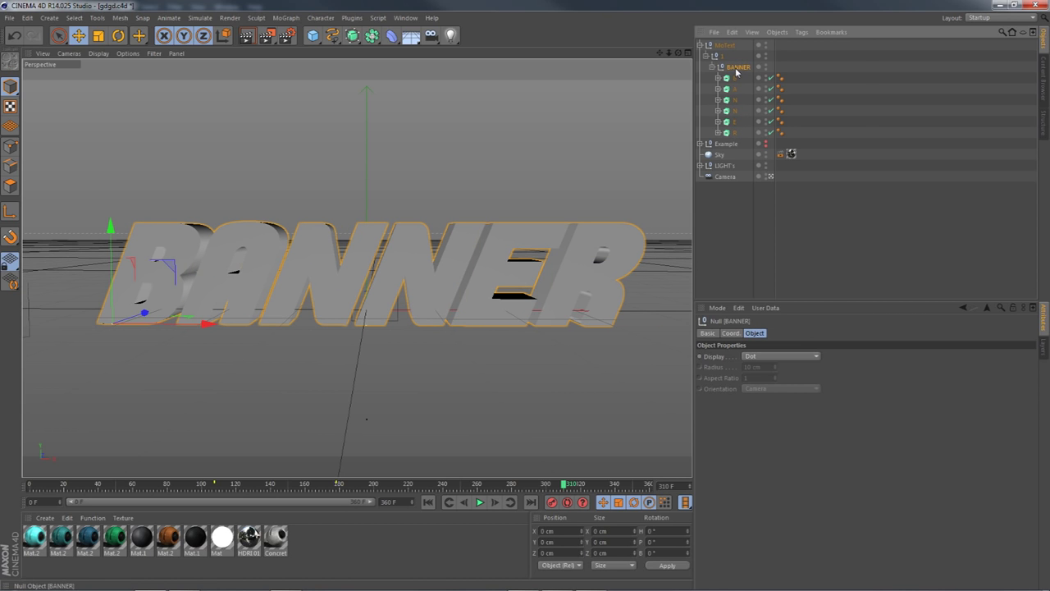
pyautogui.moveTo(730, 42); pyautogui.dragTo(728, 43)
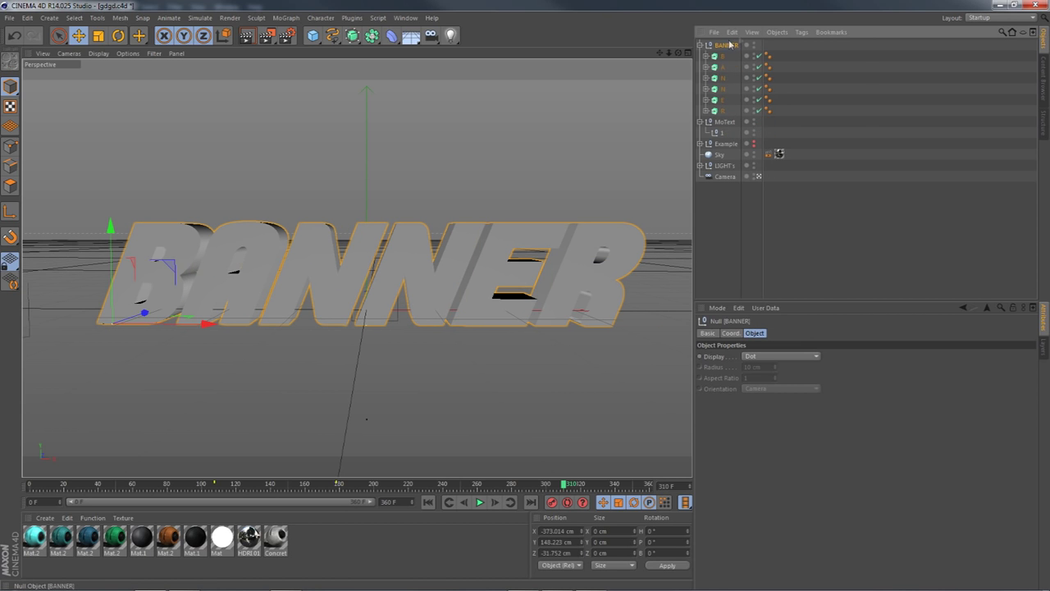
# Delete the leftover MoText group and rename the BANNER null as MAIN TEXT.
pyautogui.click(724, 123)
pyautogui.press('Delete')
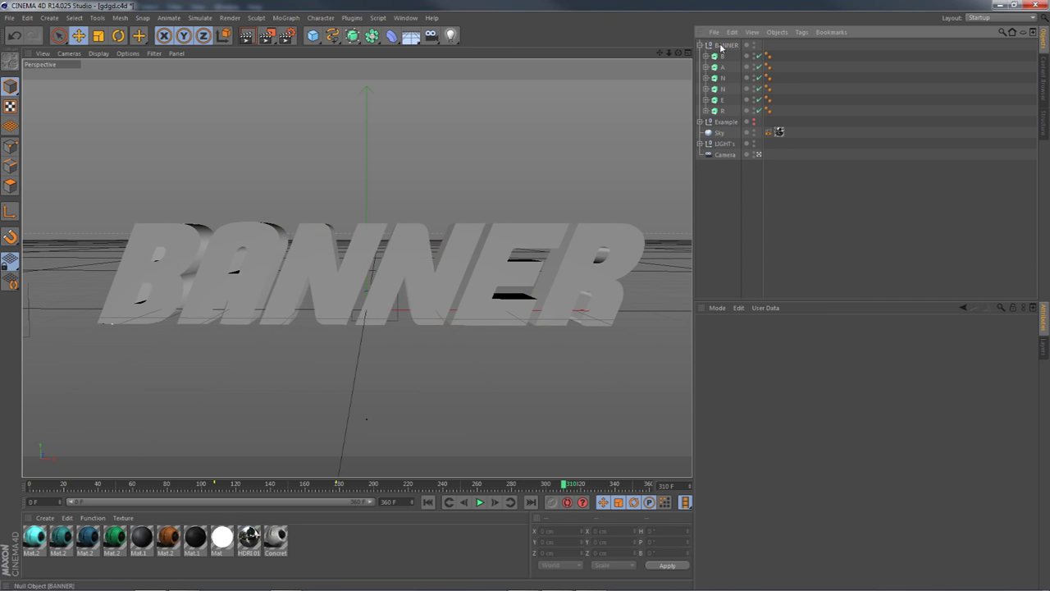
pyautogui.click(721, 45)
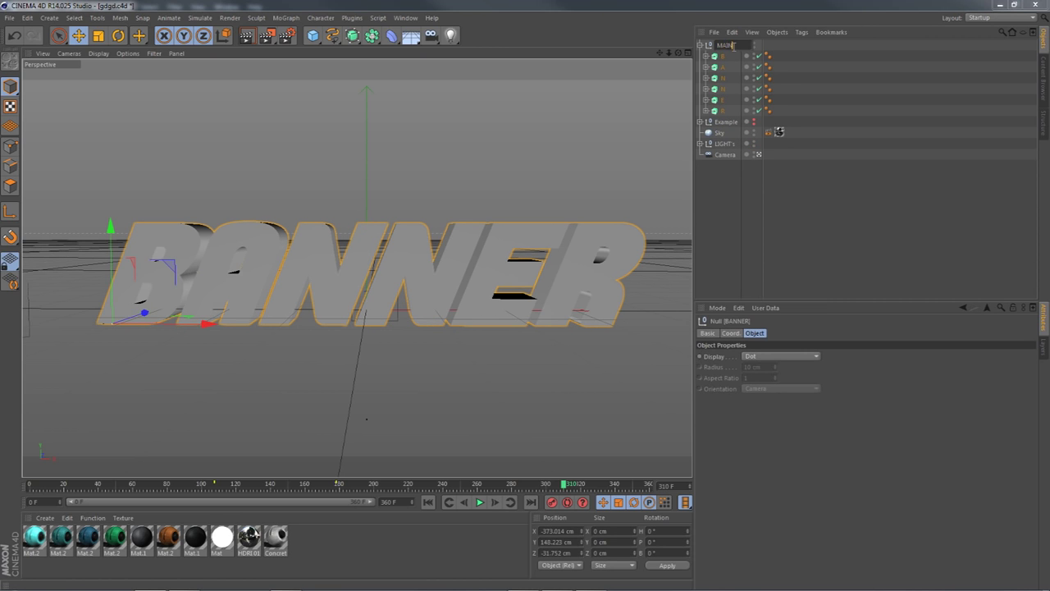
pyautogui.click(194, 267)
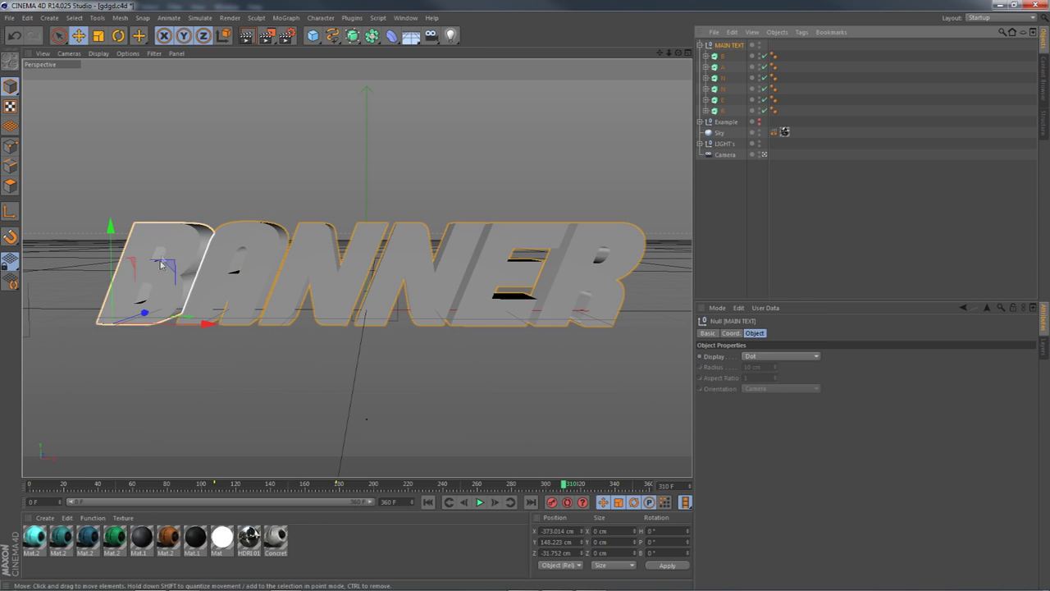
# Rotate the letters B, A and both Ns individually, pitching the B about -31° and the second N about -27°.
pyautogui.click(118, 36)
pyautogui.moveTo(136, 354)
pyautogui.mouseDown()
pyautogui.moveTo(145, 330)
pyautogui.moveTo(127, 346)
pyautogui.moveTo(152, 342)
pyautogui.mouseUp()
pyautogui.click(197, 295)
pyautogui.moveTo(214, 319)
pyautogui.mouseDown()
pyautogui.moveTo(224, 304)
pyautogui.moveTo(213, 314)
pyautogui.mouseUp()
pyautogui.click(288, 283)
pyautogui.moveTo(292, 345); pyautogui.dragTo(302, 311)
pyautogui.click(398, 320)
pyautogui.moveTo(398, 320); pyautogui.dragTo(341, 274)
pyautogui.press('e')
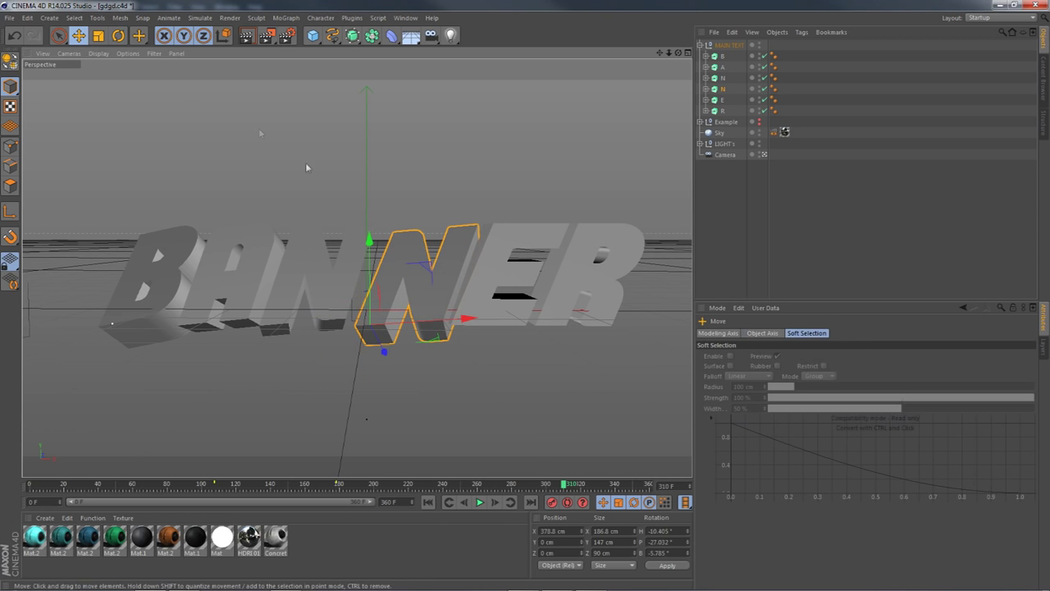
# Rotate the E and the R individually so their undersides show like those of the other letters.
pyautogui.click(511, 275)
pyautogui.press('r')
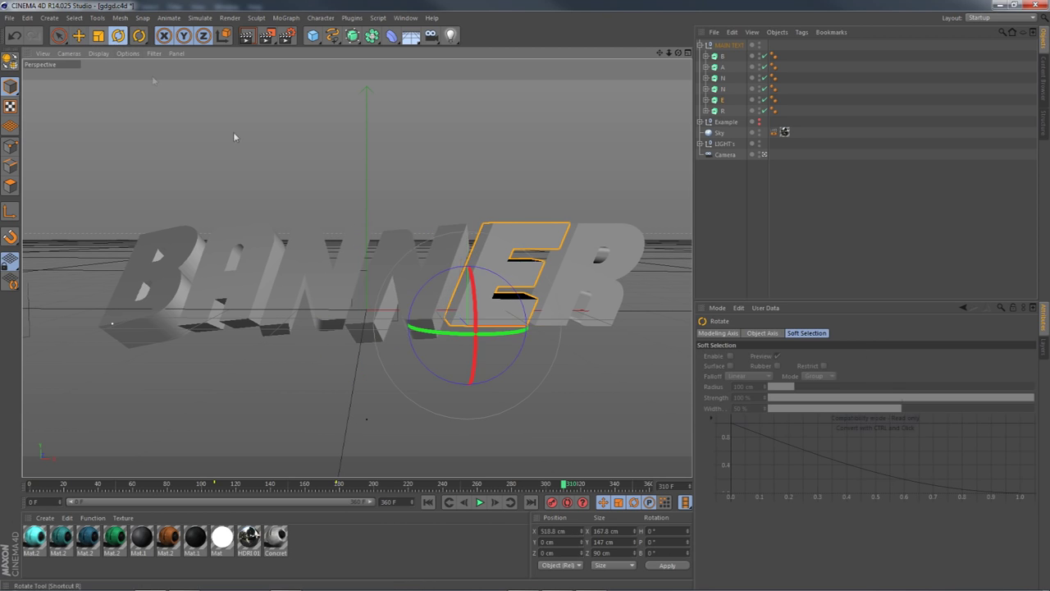
pyautogui.moveTo(500, 296); pyautogui.dragTo(497, 268)
pyautogui.moveTo(494, 305); pyautogui.dragTo(495, 315)
pyautogui.click(553, 288)
pyautogui.moveTo(590, 345)
pyautogui.mouseDown()
pyautogui.moveTo(593, 336)
pyautogui.moveTo(568, 330)
pyautogui.moveTo(614, 352)
pyautogui.moveTo(596, 329)
pyautogui.moveTo(584, 337)
pyautogui.moveTo(599, 328)
pyautogui.moveTo(526, 341)
pyautogui.moveTo(603, 339)
pyautogui.moveTo(577, 338)
pyautogui.mouseUp()
# Move the R closer to the E, and shift the second N, E and R together sideways to adjust the letter spacing.
pyautogui.click(79, 36)
pyautogui.moveTo(556, 279); pyautogui.dragTo(546, 277)
pyautogui.keyDown('alt'); pyautogui.moveTo(537, 93); pyautogui.dragTo(550, 72, button='middle'); pyautogui.keyUp('alt')
pyautogui.keyDown('shift'); pyautogui.click(391, 240); pyautogui.keyUp('shift')
pyautogui.keyDown('shift'); pyautogui.click(495, 238); pyautogui.keyUp('shift')
pyautogui.moveTo(502, 304); pyautogui.dragTo(507, 306)
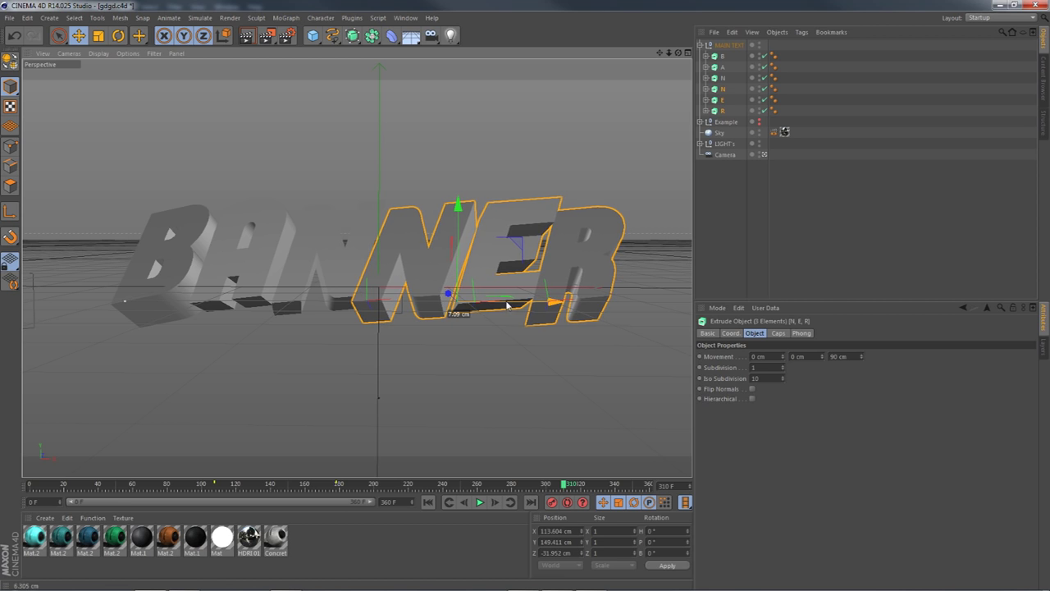
# Rotate the whole MAIN TEXT group to a bank of about 0.8° and render a preview of the view.
pyautogui.click(729, 45)
pyautogui.click(119, 36)
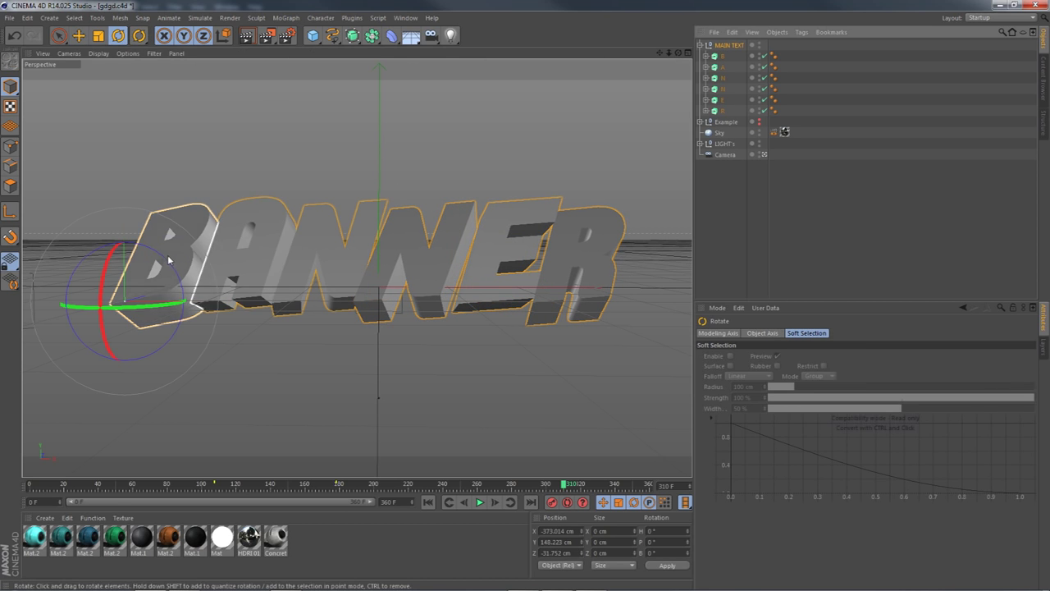
pyautogui.moveTo(161, 258); pyautogui.dragTo(165, 263)
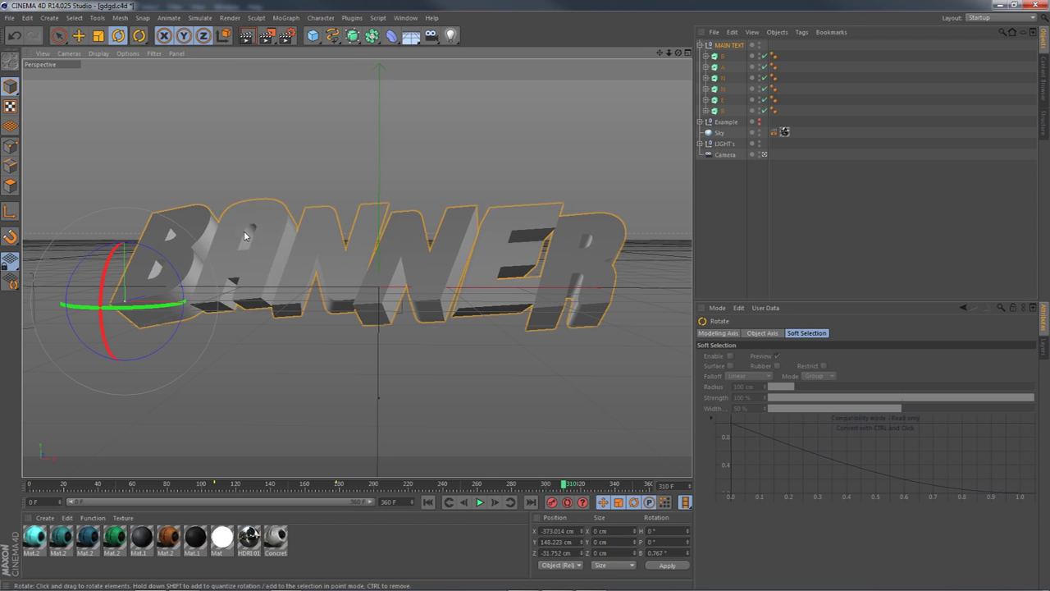
pyautogui.click(245, 37)
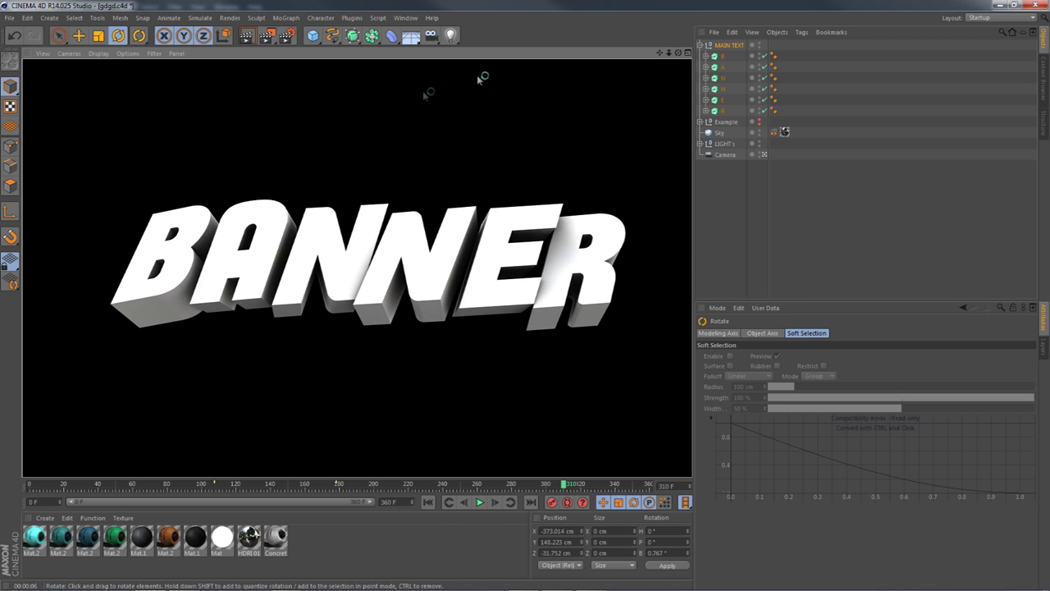
# Duplicate the MAIN TEXT null with its letters and rename the copy as Wires.
pyautogui.click(702, 45)
pyautogui.click(701, 45)
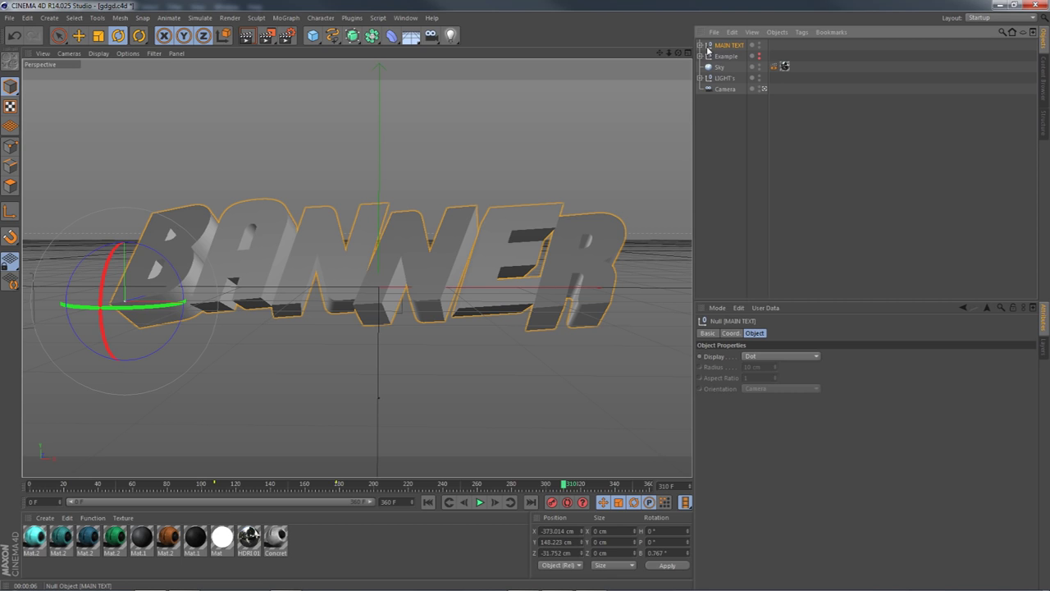
pyautogui.hotkey('ctrl', 'c')
pyautogui.hotkey('ctrl', 'v')
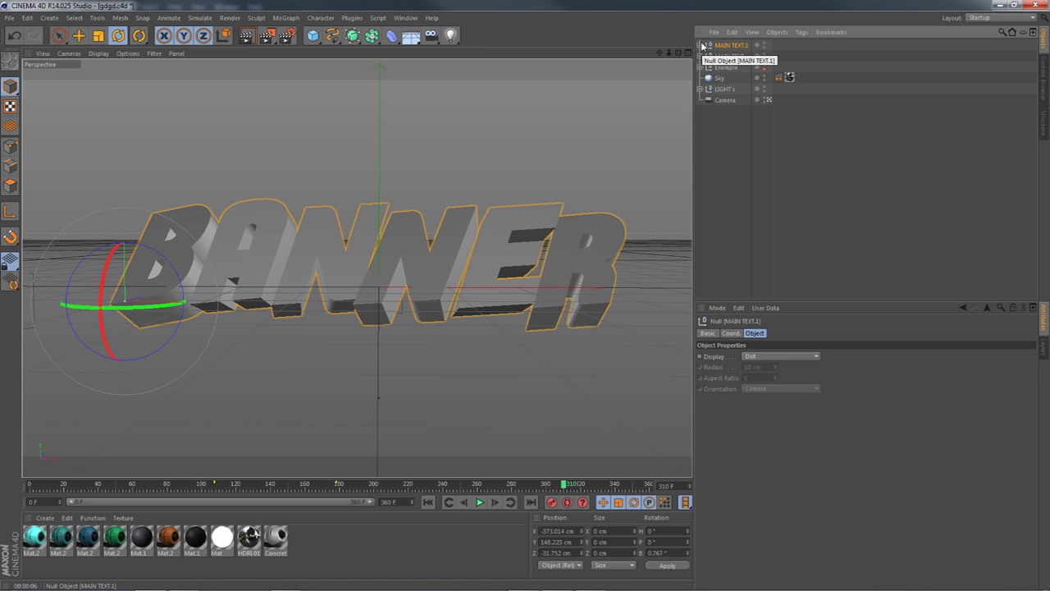
pyautogui.click(702, 45)
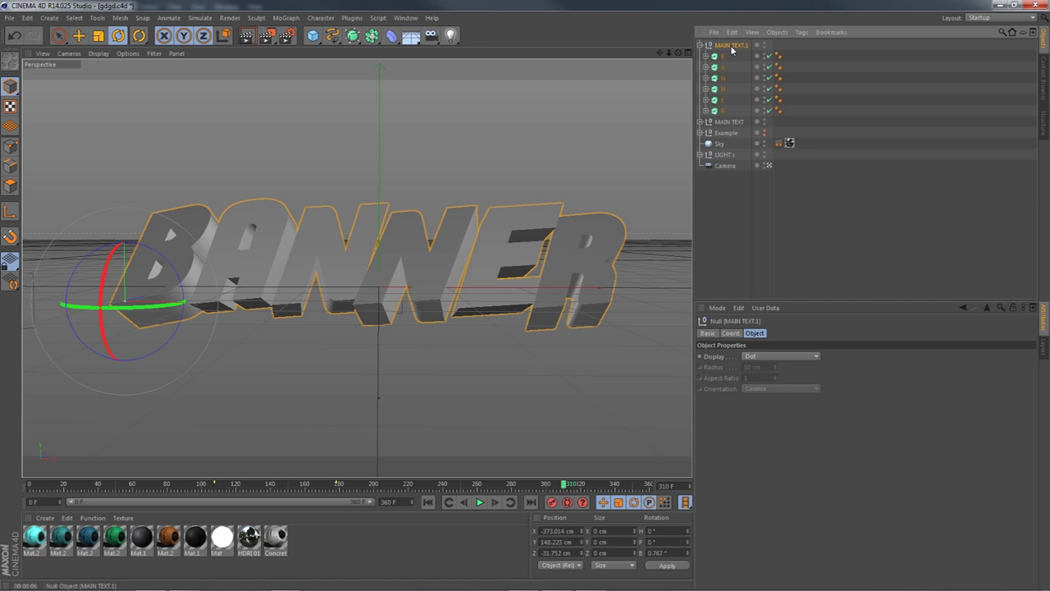
pyautogui.doubleClick(731, 46)
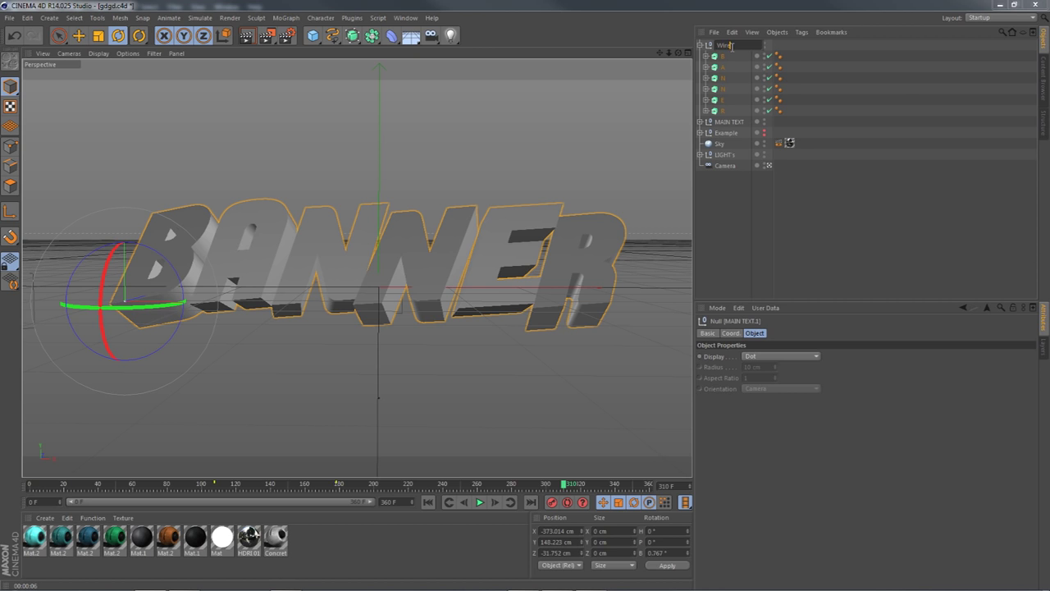
pyautogui.press('Return')
pyautogui.moveTo(135, 304); pyautogui.dragTo(54, 261)
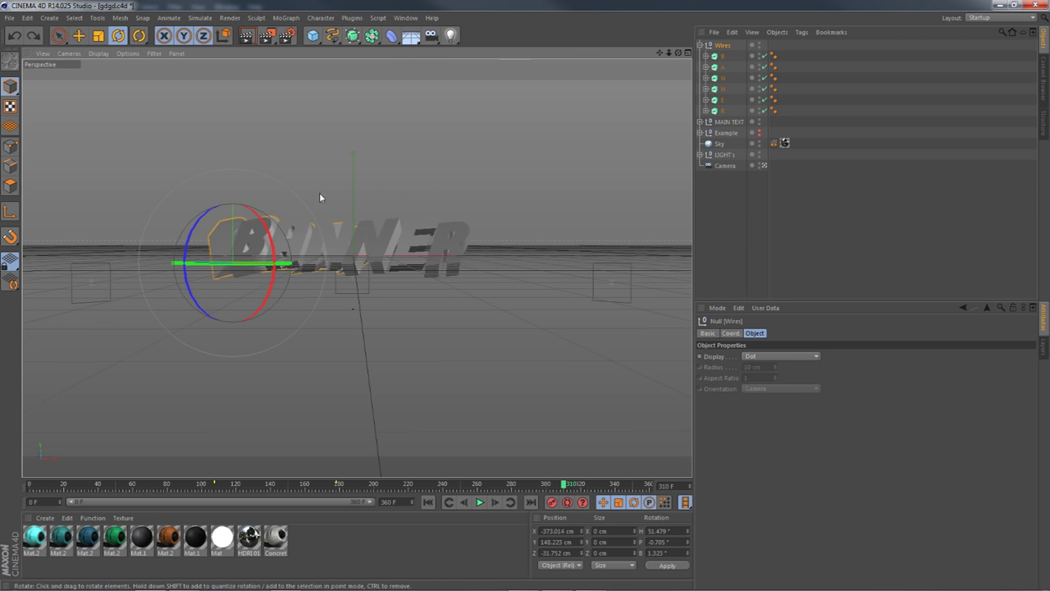
pyautogui.hotkey('ctrl', 'z')
pyautogui.scroll(5, 325, 235)
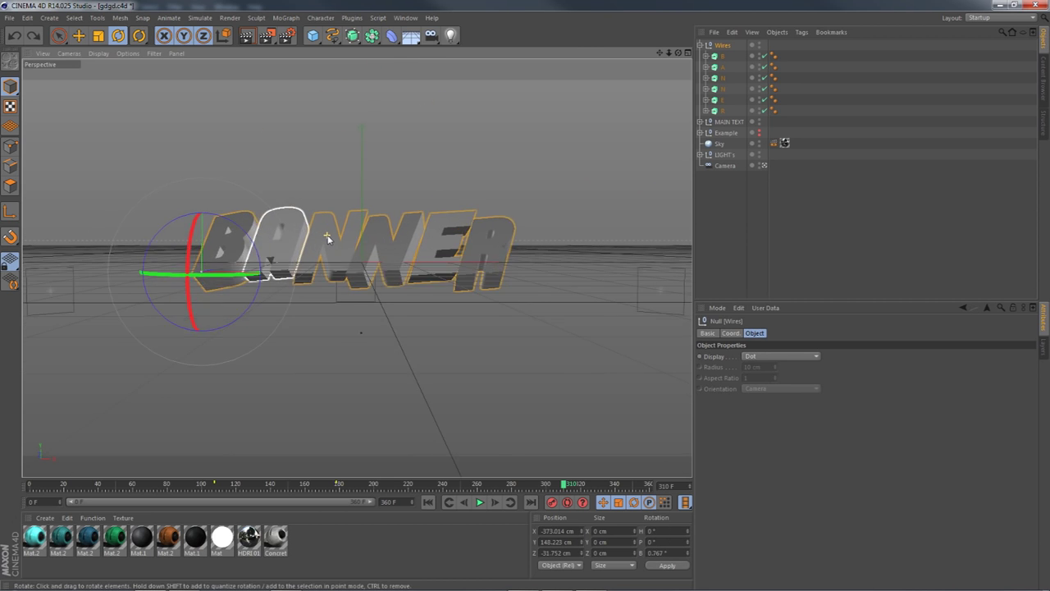
# Switch to Photoshop, examine the thin outlines around the letters of the finished banner, and return to Cinema 4D.
pyautogui.click(184, 580)
pyautogui.keyDown('alt'); pyautogui.scroll(8, 432, 233); pyautogui.keyUp('alt')
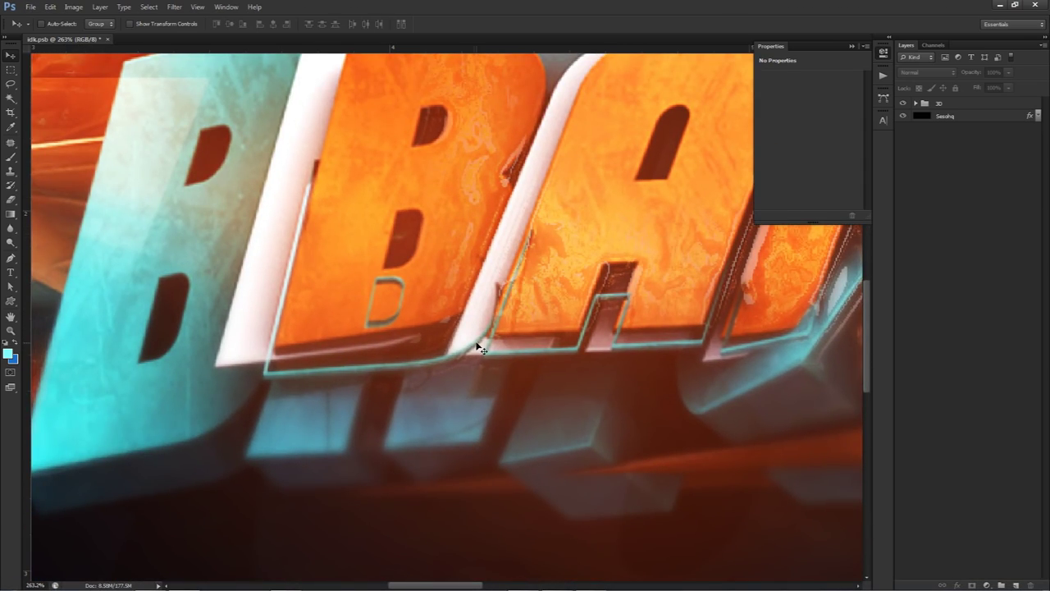
pyautogui.keyDown('alt'); pyautogui.scroll(-8, 556, 266); pyautogui.keyUp('alt')
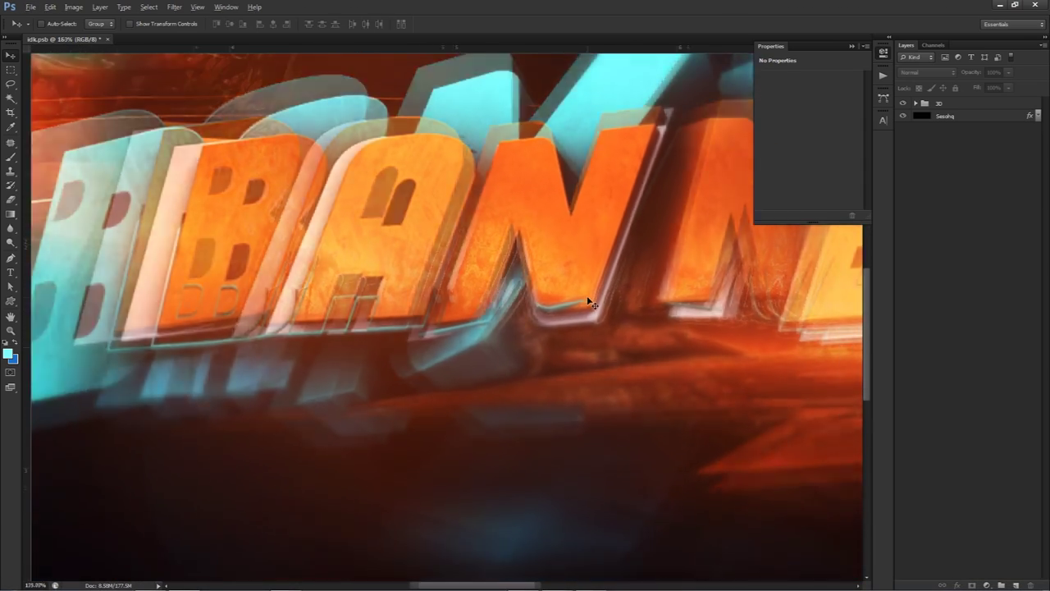
pyautogui.keyDown('alt'); pyautogui.scroll(-6, 645, 300); pyautogui.keyUp('alt')
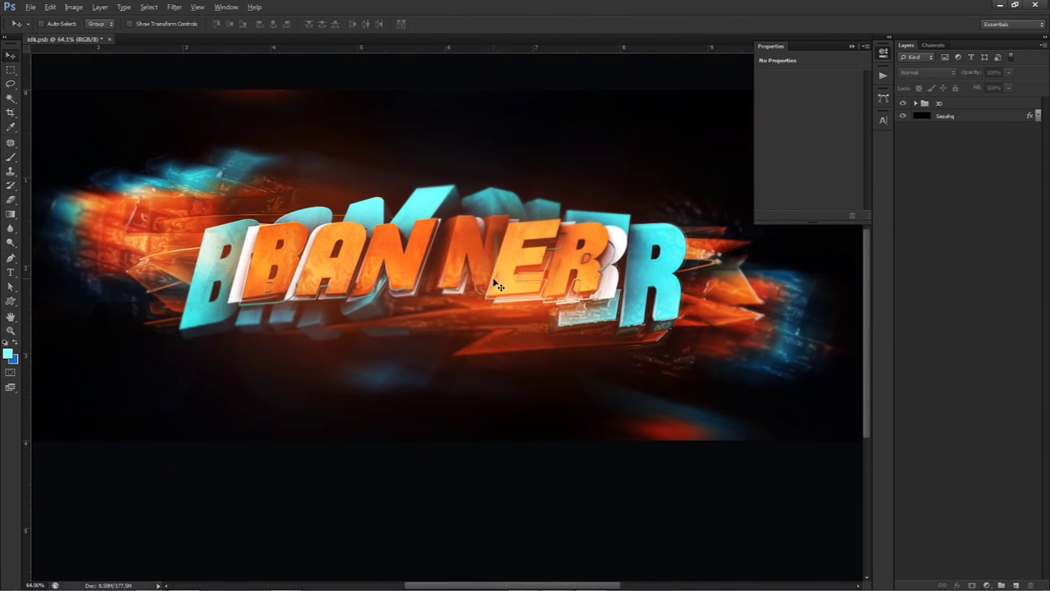
pyautogui.keyDown('alt'); pyautogui.scroll(-1, 497, 284); pyautogui.keyUp('alt')
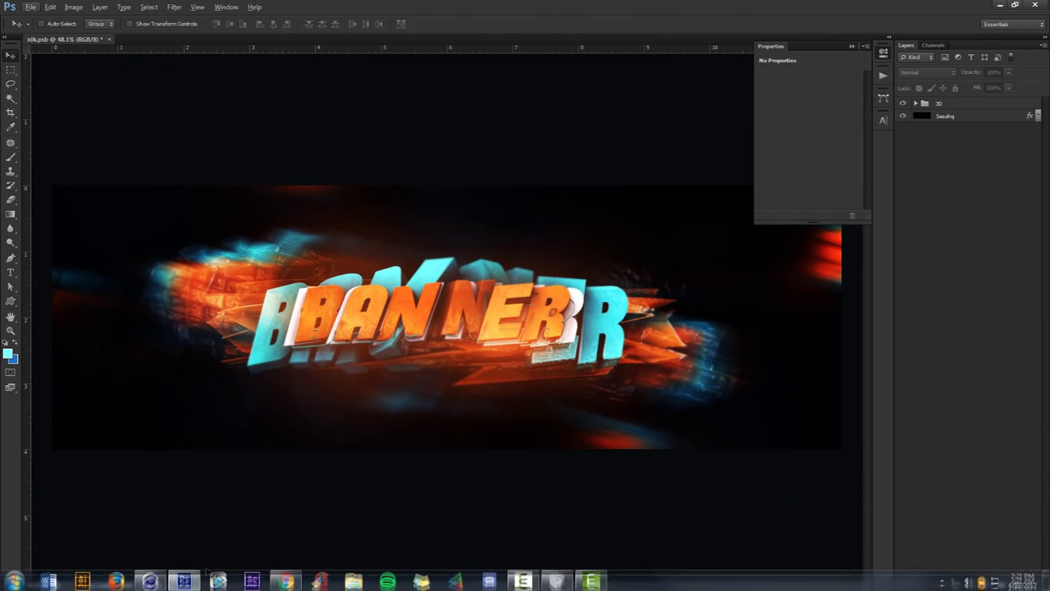
pyautogui.click(156, 581)
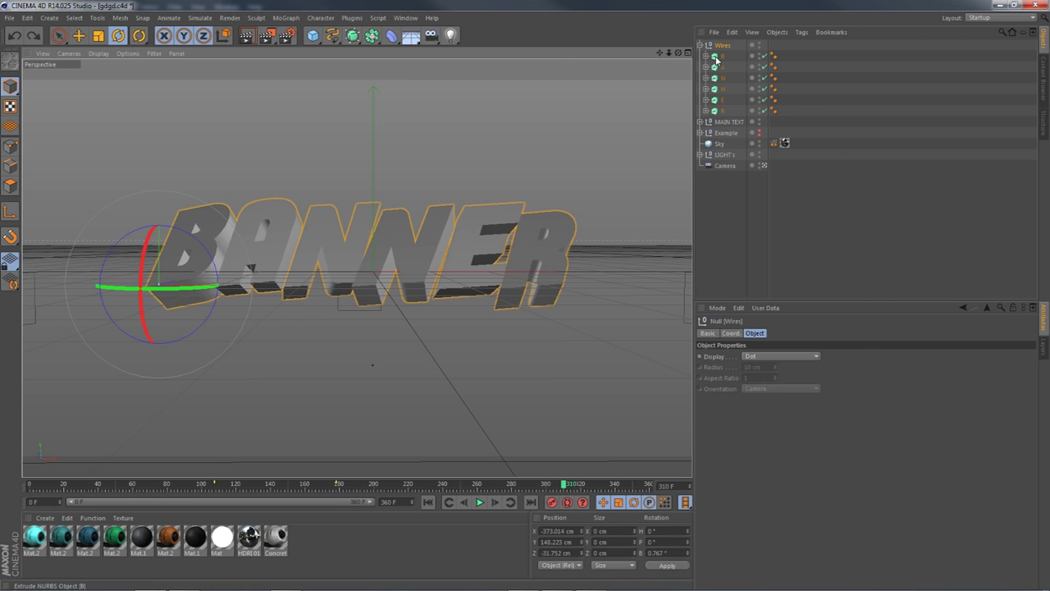
# Set the start and end caps of all six MAIN TEXT letters to Fillet Cap.
pyautogui.click(723, 99)
pyautogui.keyDown('shift'); pyautogui.click(723, 110); pyautogui.keyUp('shift')
pyautogui.click(778, 333)
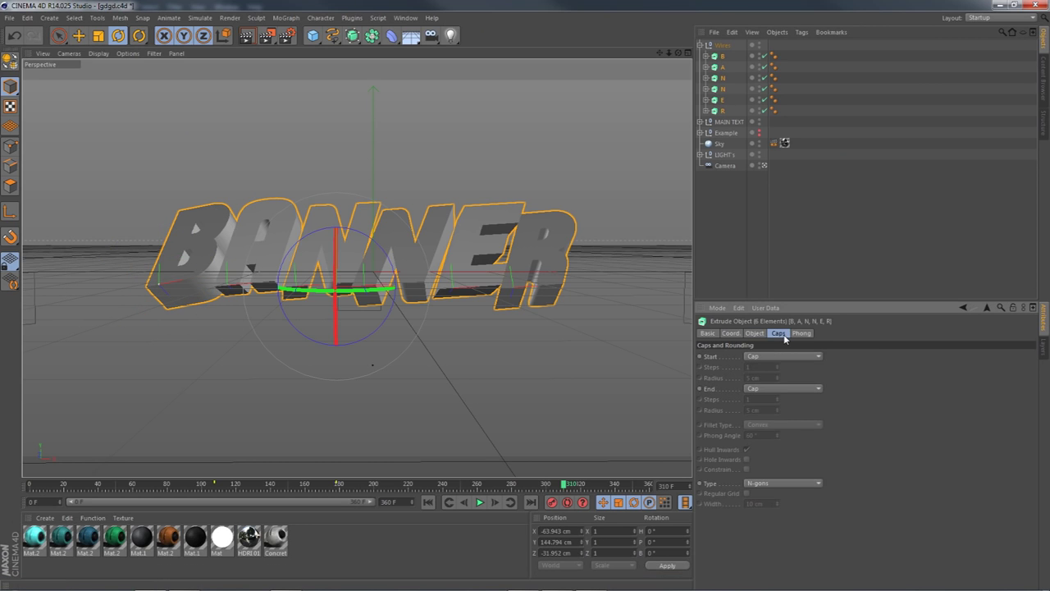
pyautogui.click(703, 121)
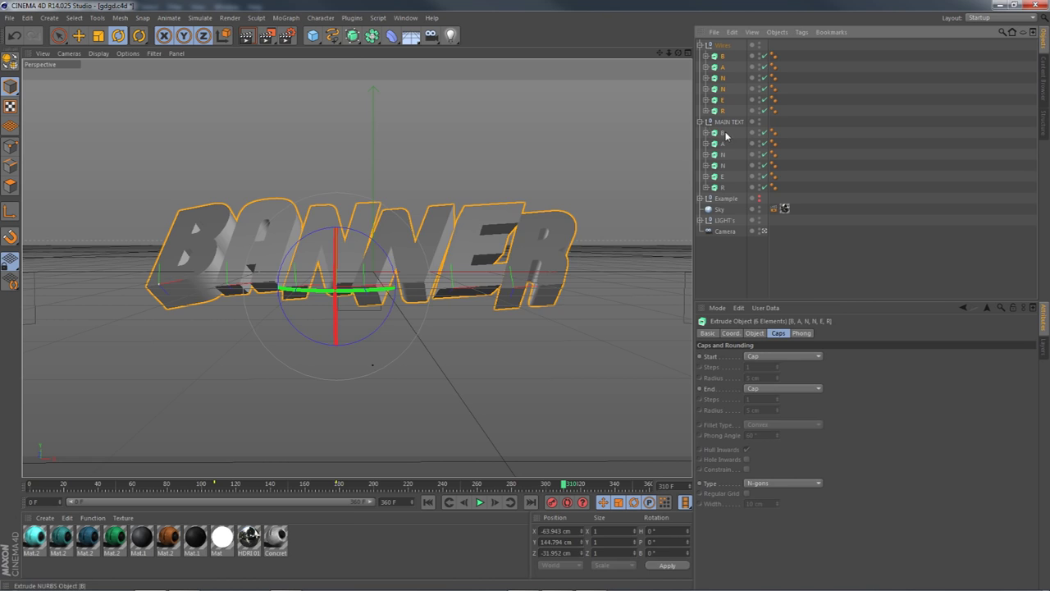
pyautogui.click(722, 132)
pyautogui.keyDown('shift'); pyautogui.click(722, 188); pyautogui.keyUp('shift')
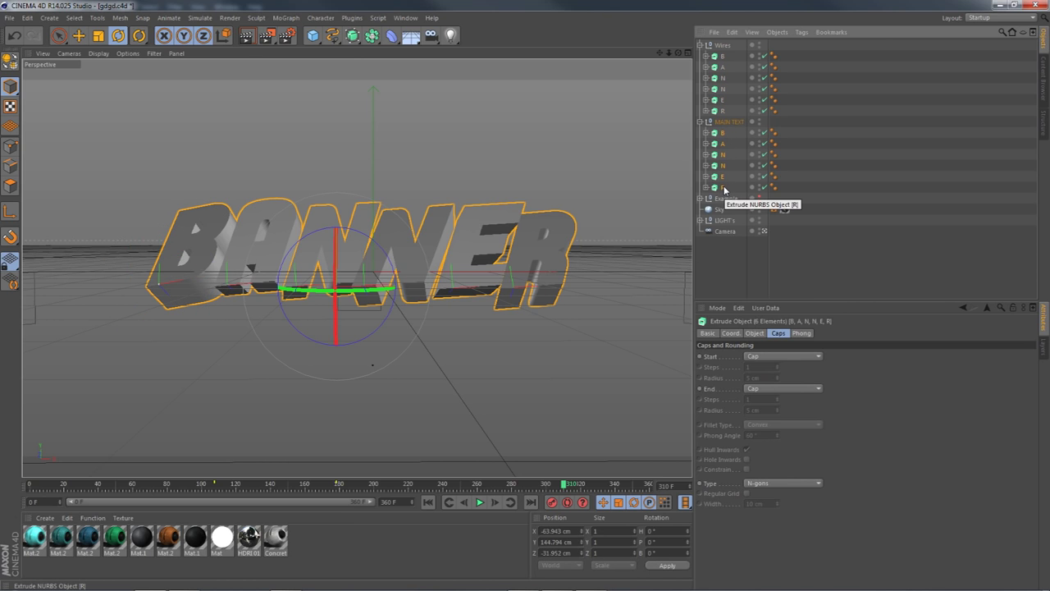
pyautogui.click(759, 359)
pyautogui.click(761, 401)
pyautogui.click(759, 388)
pyautogui.click(761, 434)
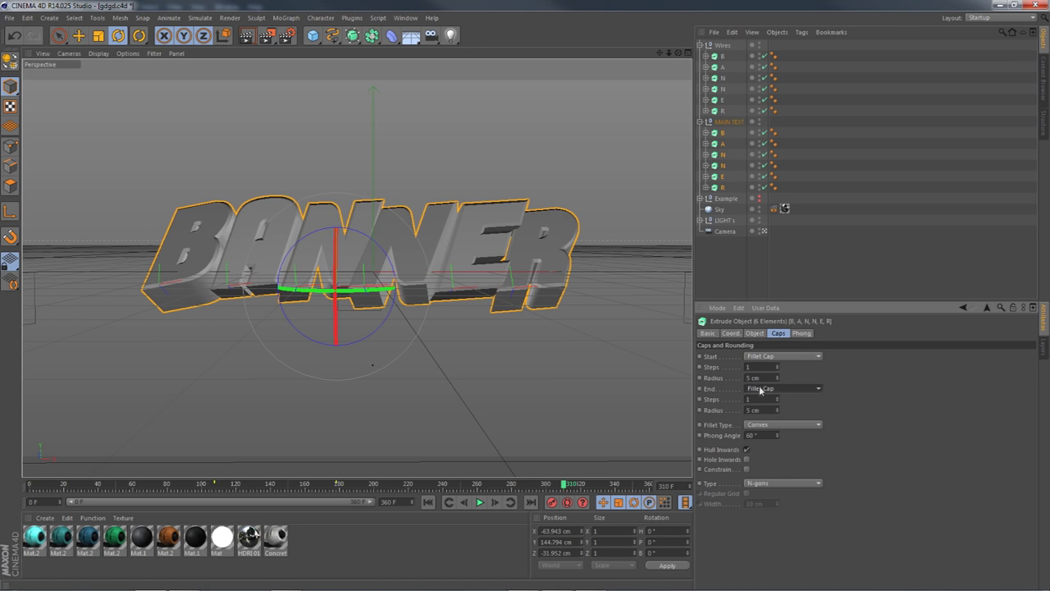
# Set the MAIN TEXT letters' fillet radius to 1 cm at the start cap and 0 cm at the end cap.
pyautogui.write('1')
pyautogui.doubleClick(767, 409)
pyautogui.write('0')
pyautogui.press('Return')
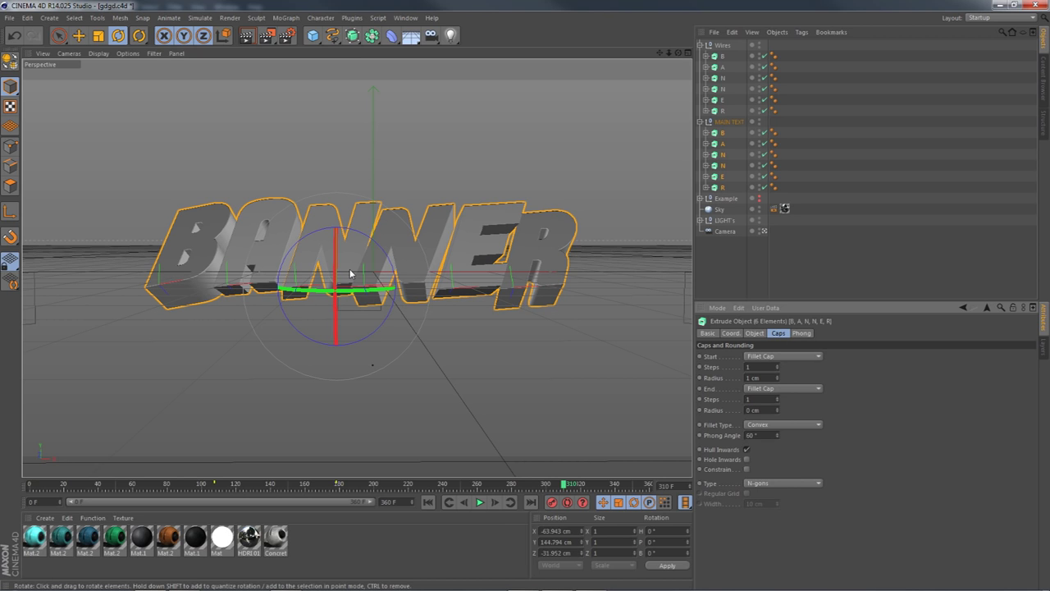
# Set the start and end caps of all six Wires letters to Fillet with a radius of 1 cm each.
pyautogui.click(721, 56)
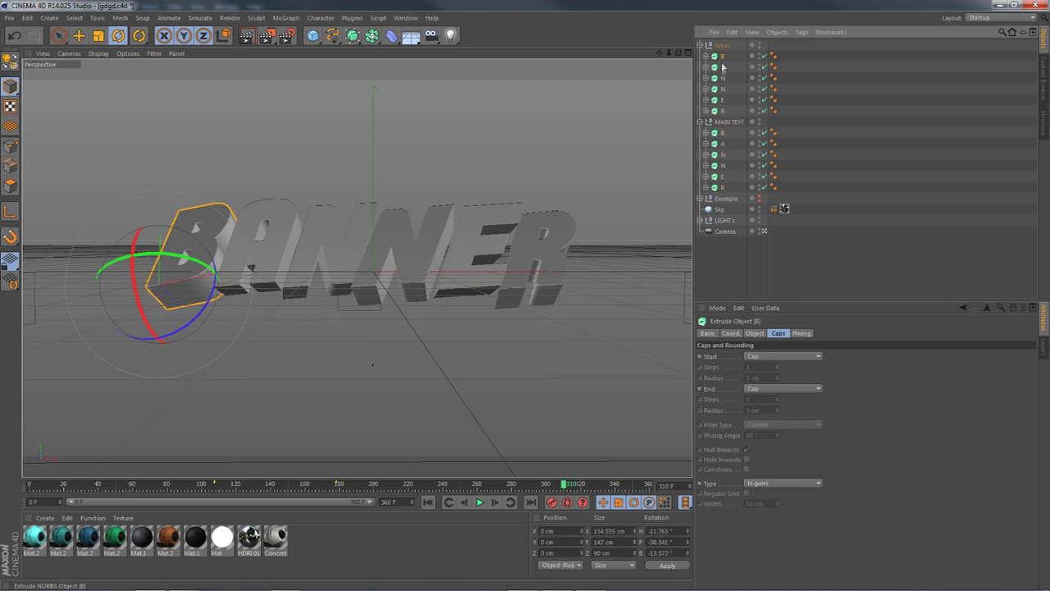
pyautogui.keyDown('shift'); pyautogui.click(722, 110); pyautogui.keyUp('shift')
pyautogui.click(747, 356)
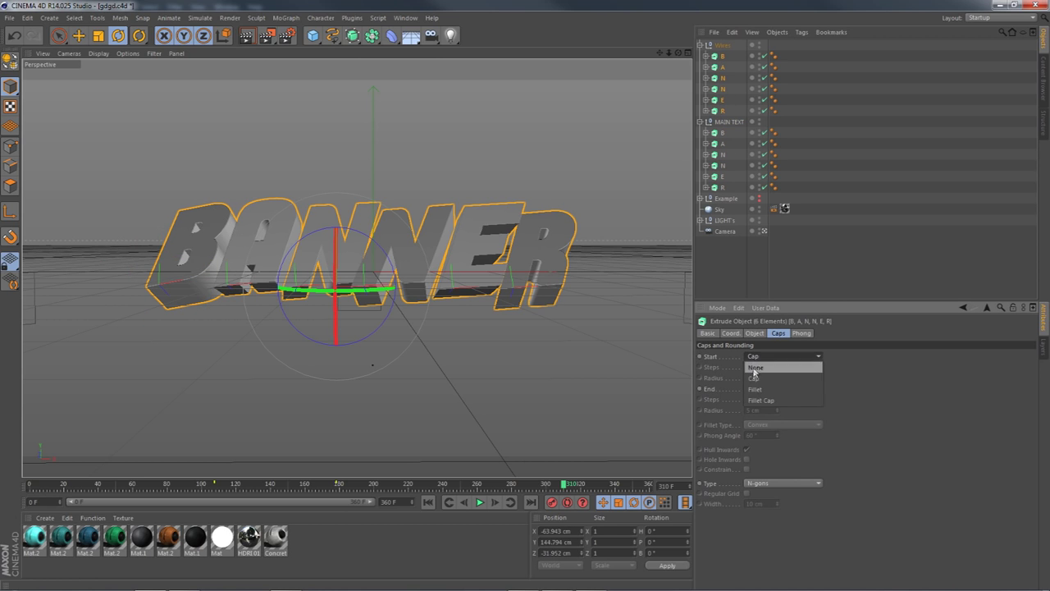
pyautogui.click(755, 388)
pyautogui.click(757, 388)
pyautogui.click(762, 422)
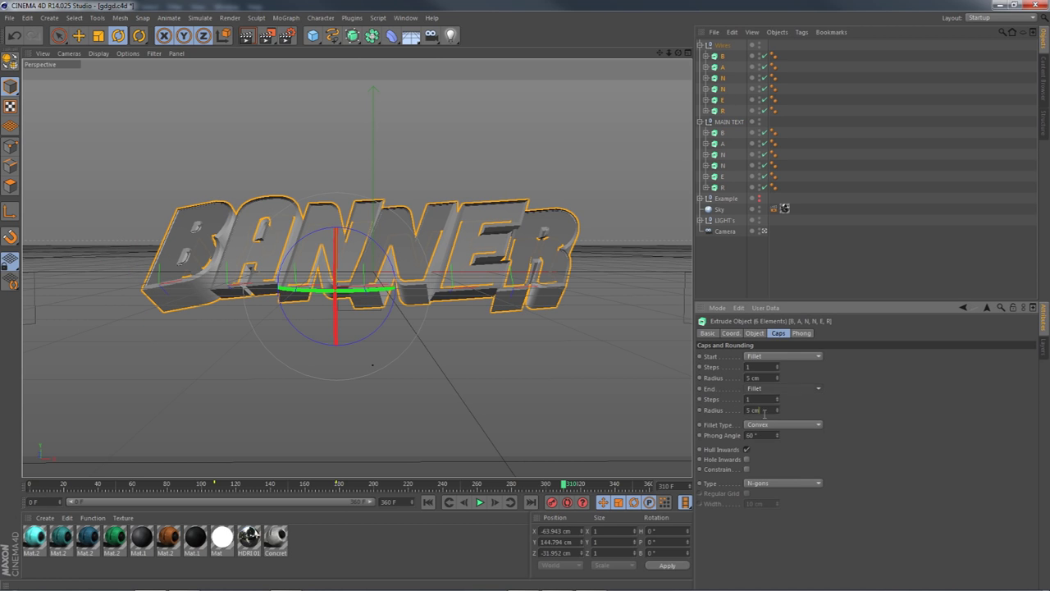
pyautogui.press('Return')
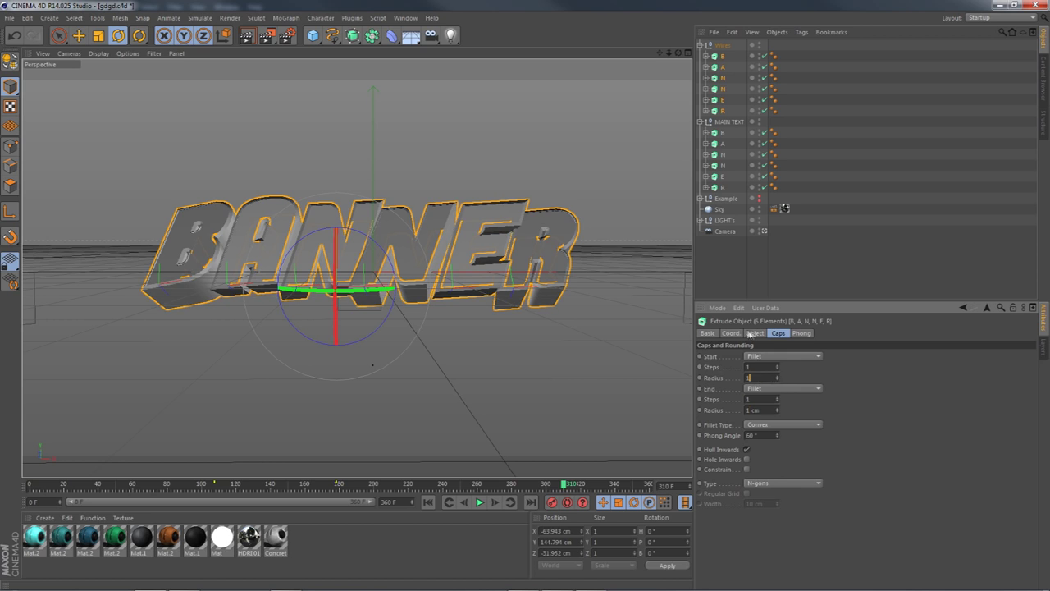
# Reduce the extrusion depth of the Wires letters so they form thin outlines.
pyautogui.click(755, 333)
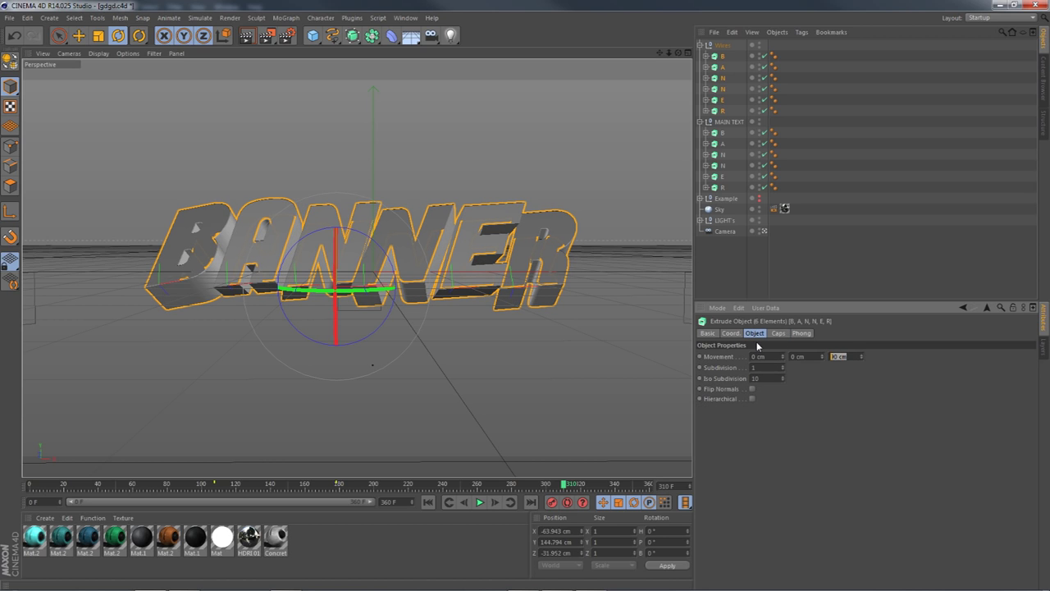
pyautogui.press('Return')
pyautogui.moveTo(402, 287); pyautogui.dragTo(342, 328)
pyautogui.hotkey('ctrl', 'z')
pyautogui.scroll(-3, 336, 277)
pyautogui.scroll(2, 333, 272)
# Move the Wires letters down about 15 cm to offset the outlines from the main text.
pyautogui.moveTo(334, 274); pyautogui.dragTo(348, 255)
pyautogui.click(79, 36)
pyautogui.moveTo(361, 198); pyautogui.dragTo(358, 211)
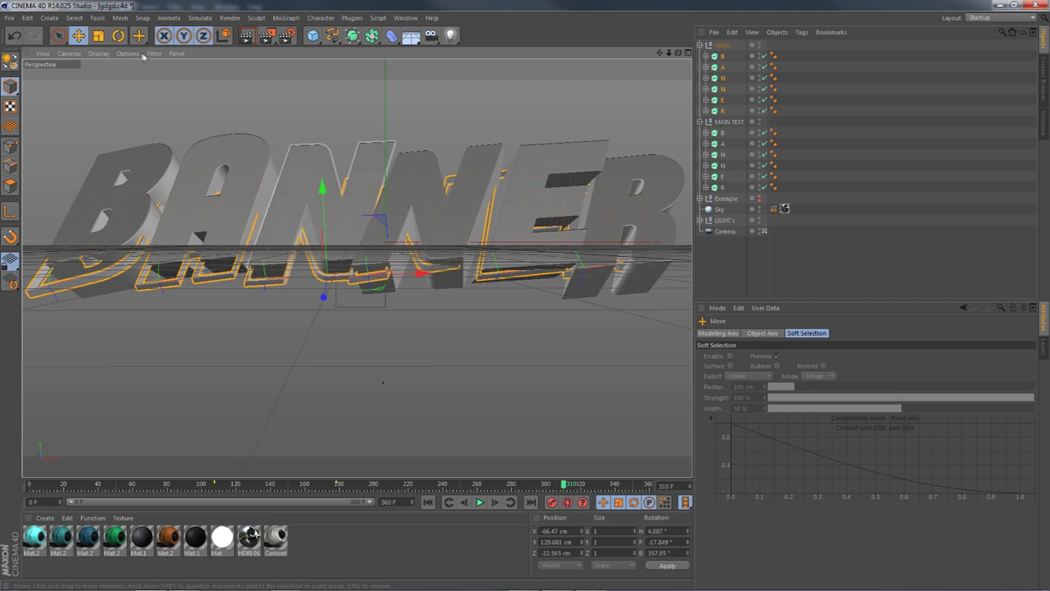
pyautogui.click(119, 36)
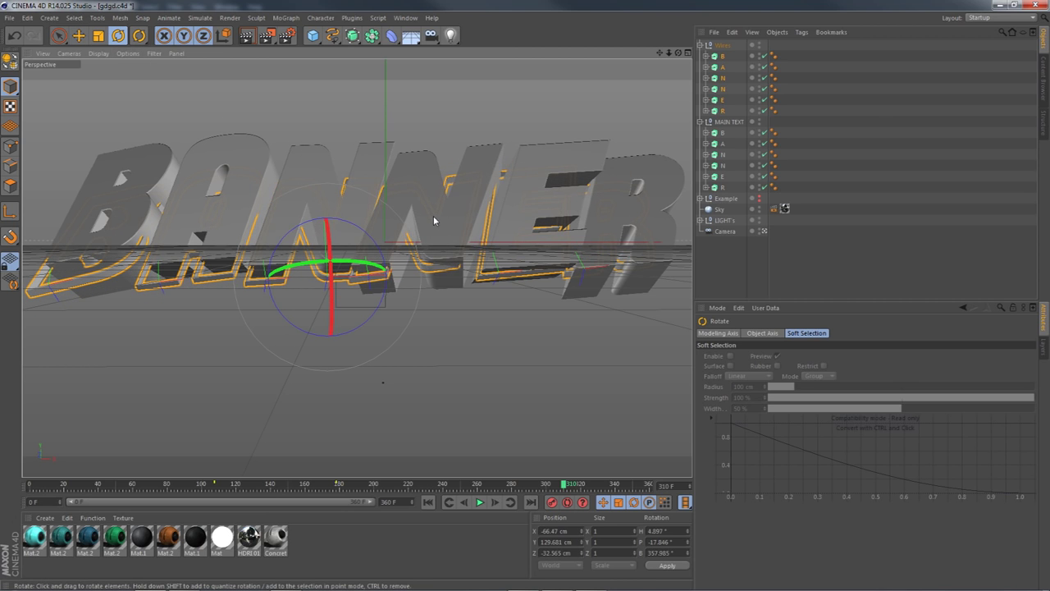
# Apply the darker teal Mat.2 material to the Wires null and set its texture projection to Cubic.
pyautogui.click(60, 537)
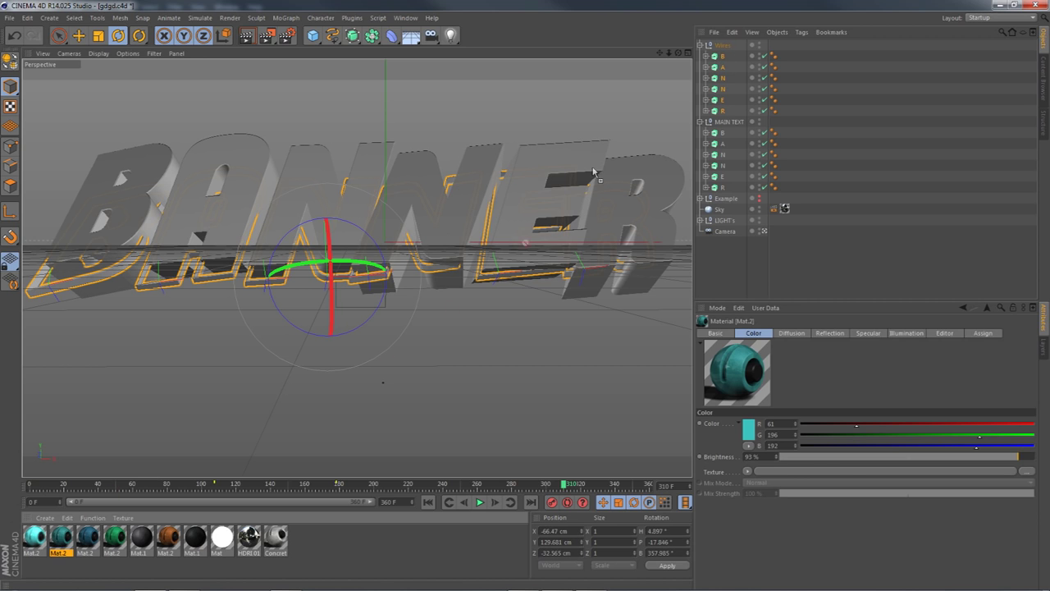
pyautogui.moveTo(722, 59); pyautogui.dragTo(772, 46)
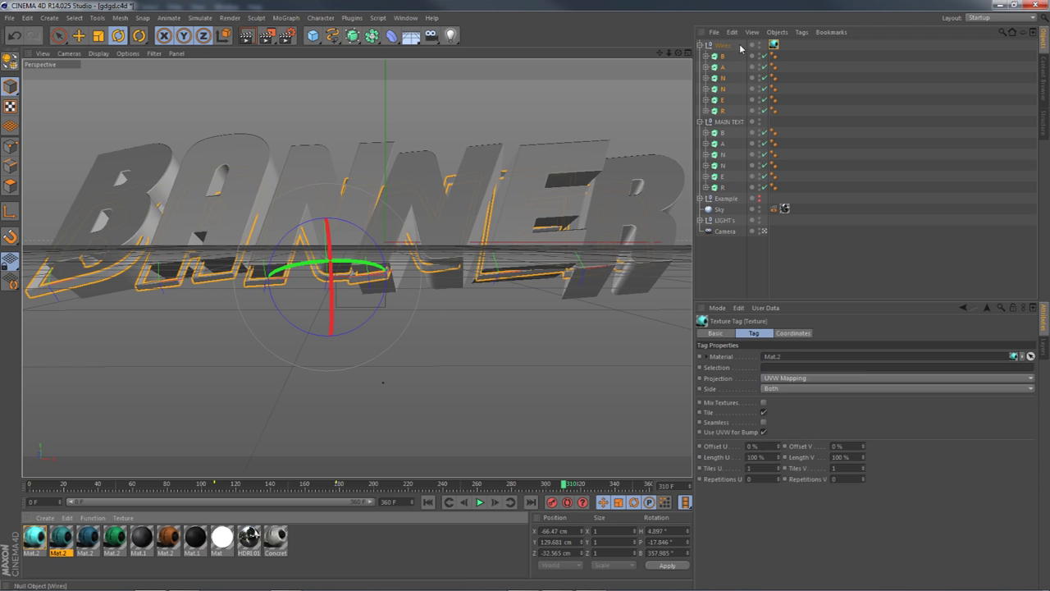
pyautogui.click(777, 380)
pyautogui.click(766, 423)
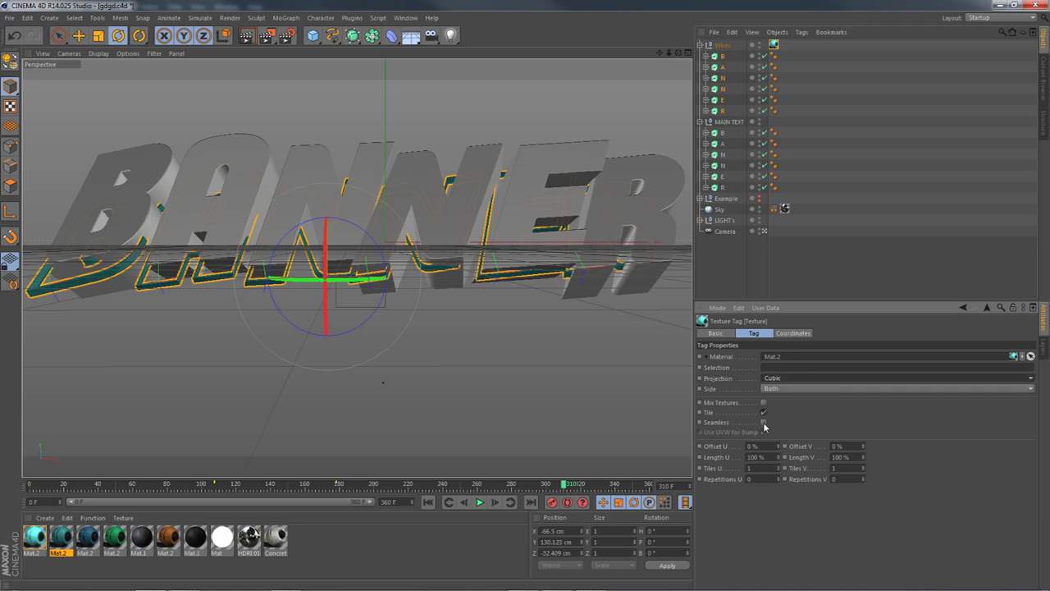
# Enable Seamless on the Wires texture tag and duplicate the Wires null with all its letters.
pyautogui.click(764, 423)
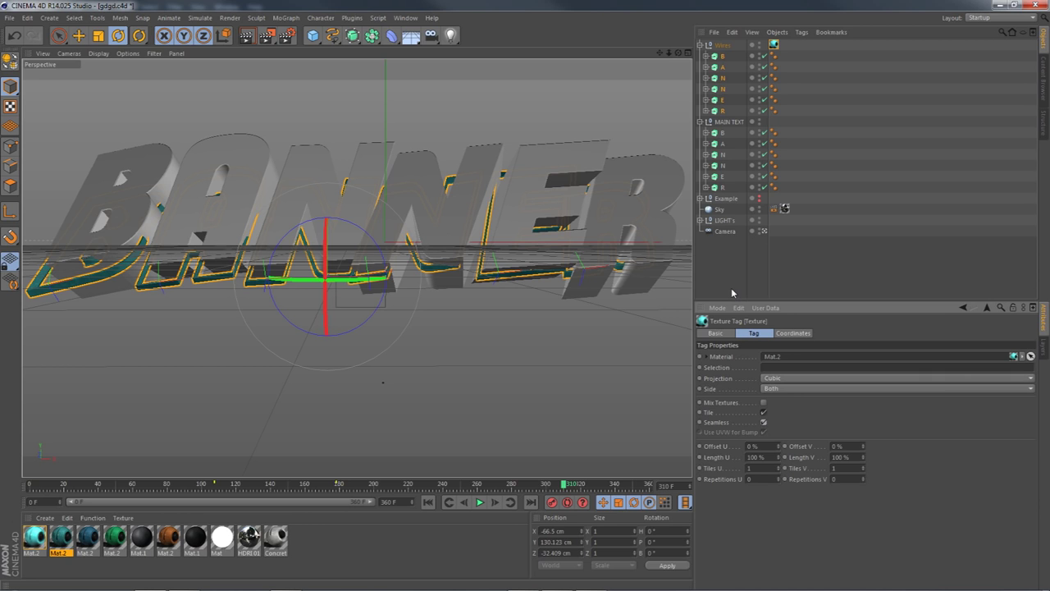
pyautogui.click(721, 46)
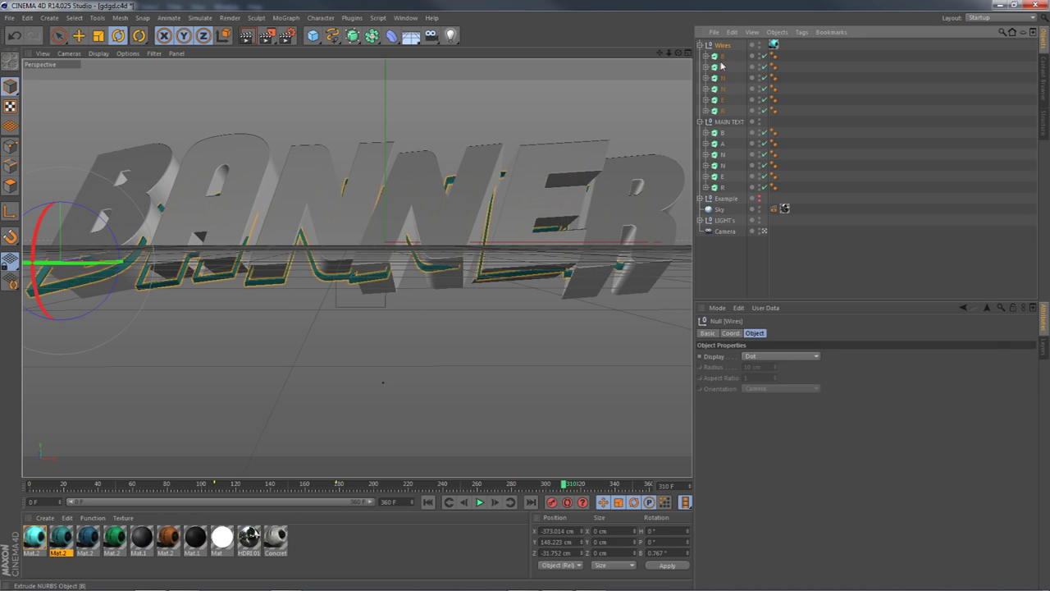
pyautogui.hotkey('ctrl', 'c')
pyautogui.hotkey('ctrl', 'v')
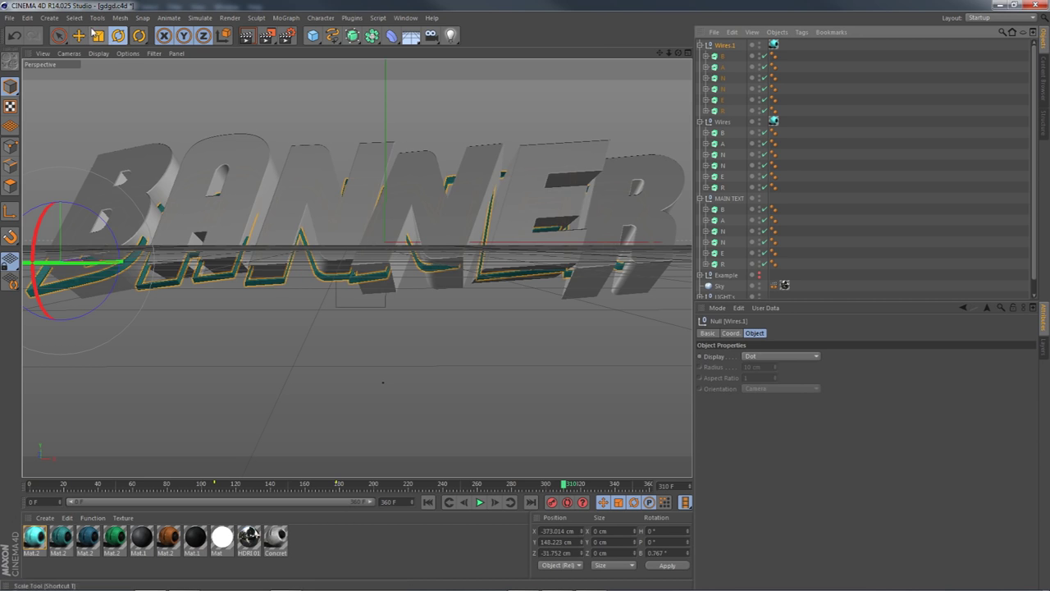
# Rotate the duplicated wires to about H -4.5°, P -18°, B 3.3°, offset them from the original wires and render a preview.
pyautogui.moveTo(106, 295); pyautogui.dragTo(134, 293)
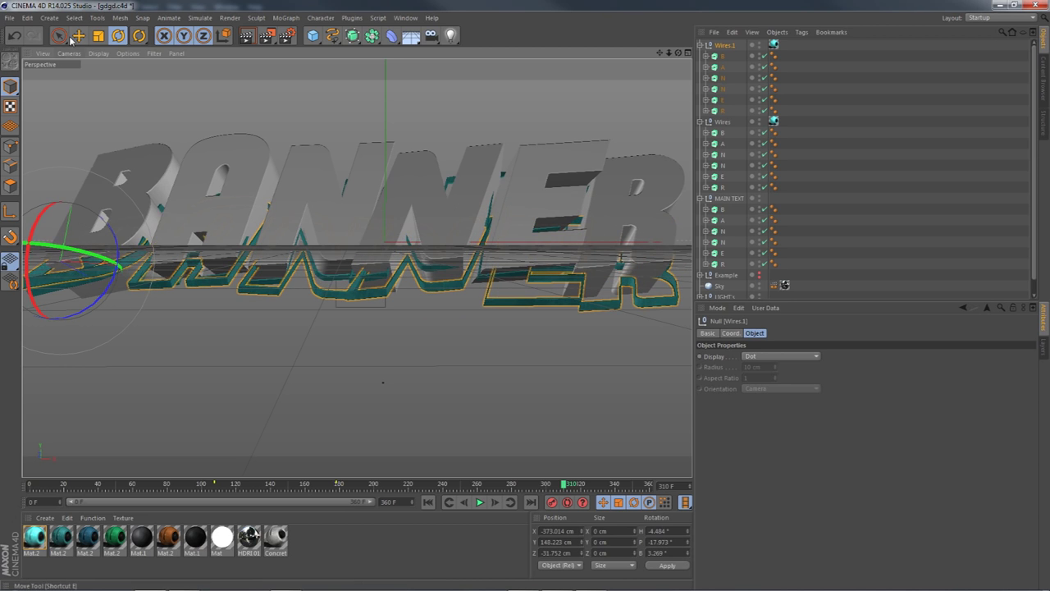
pyautogui.press('e')
pyautogui.moveTo(130, 163); pyautogui.dragTo(148, 151)
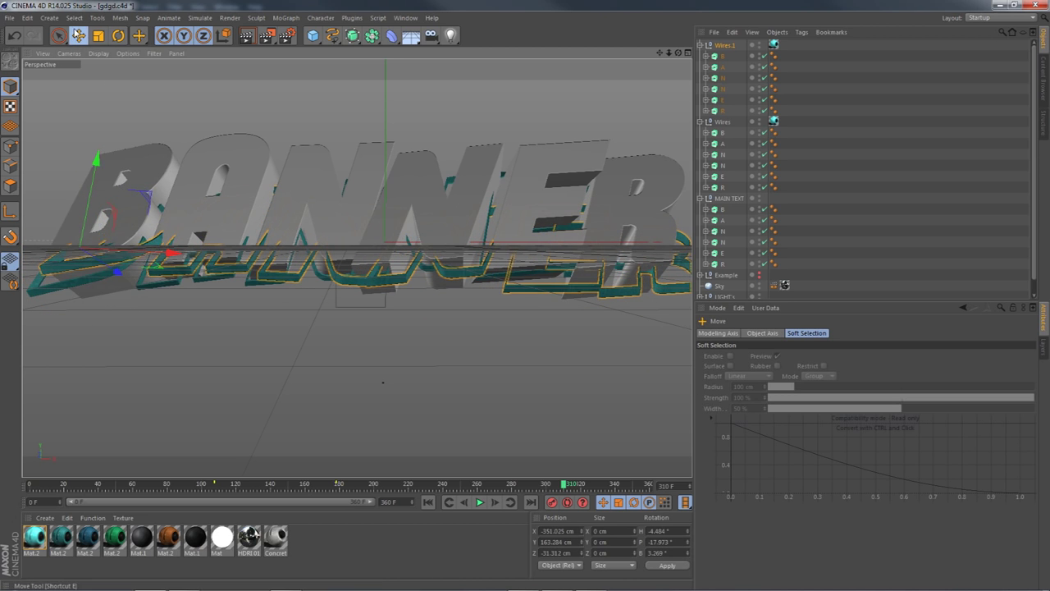
pyautogui.moveTo(92, 194); pyautogui.dragTo(90, 207)
pyautogui.moveTo(110, 276); pyautogui.dragTo(123, 284)
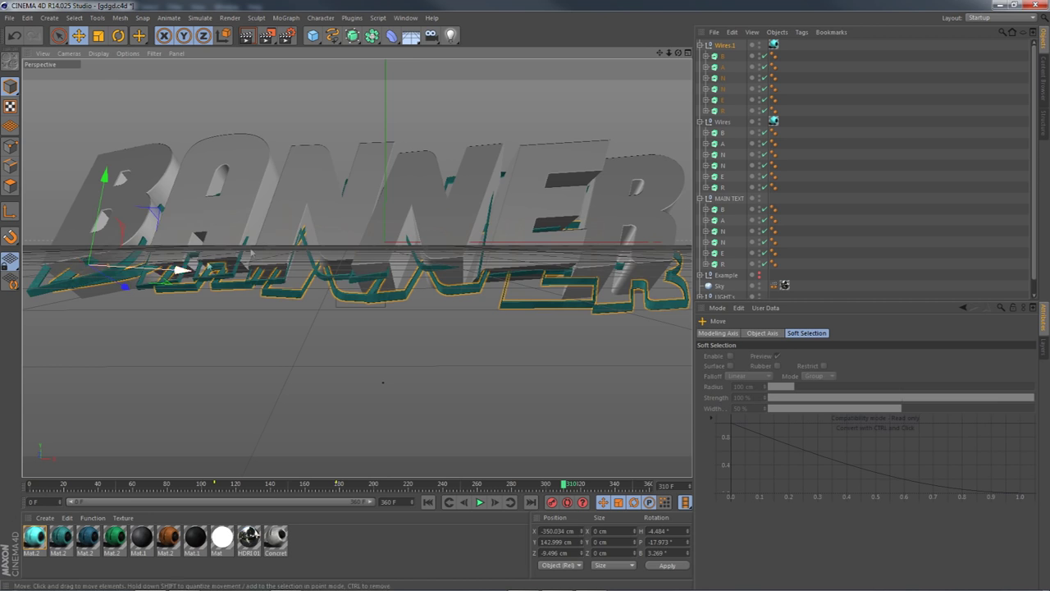
pyautogui.scroll(-3, 632, 75)
pyautogui.moveTo(659, 52); pyautogui.dragTo(518, 229)
pyautogui.moveTo(479, 297); pyautogui.dragTo(462, 276)
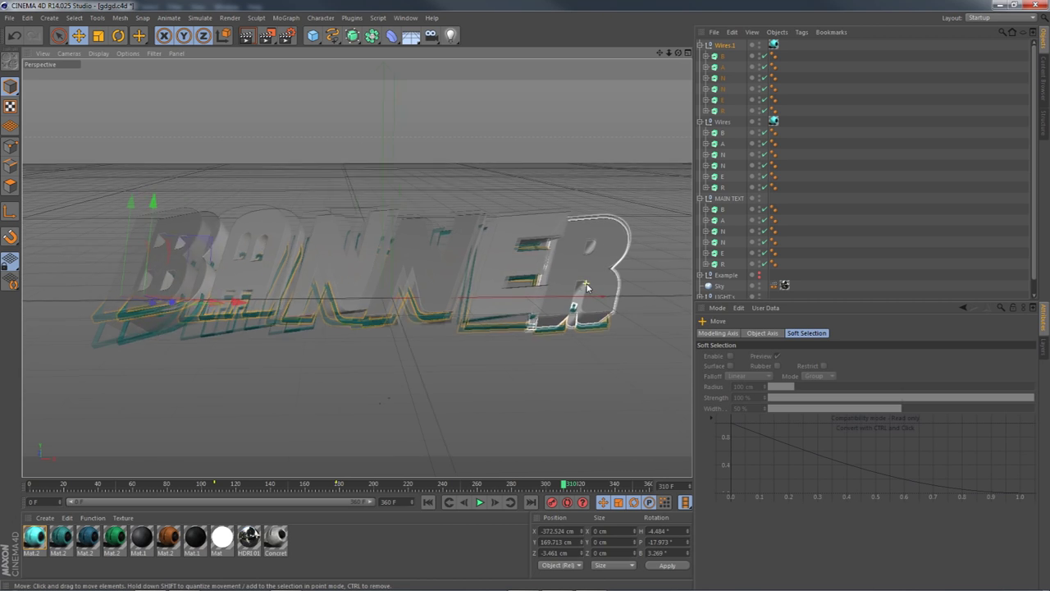
pyautogui.click(246, 35)
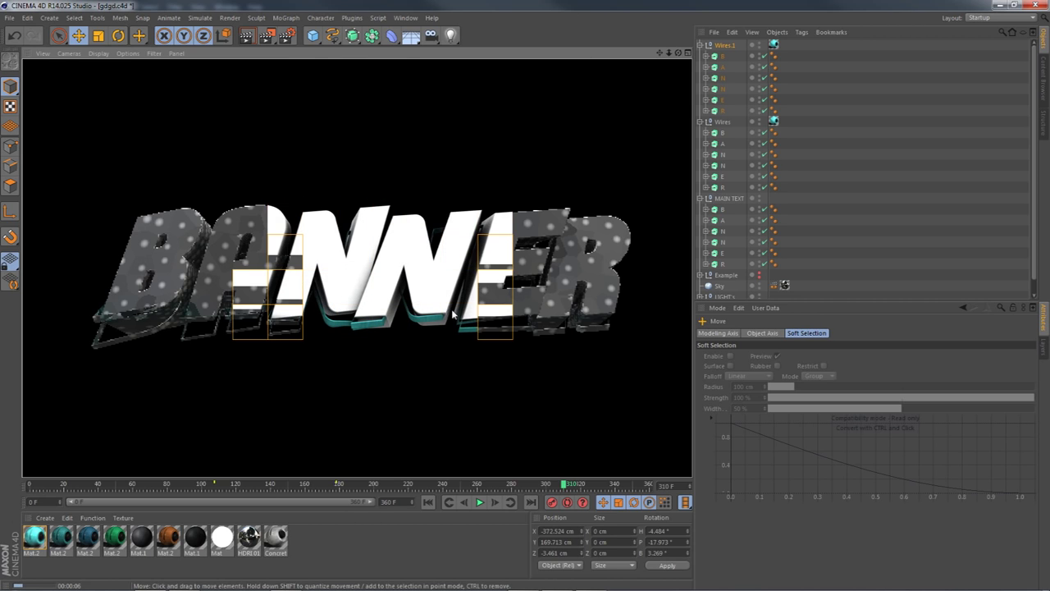
# Apply the orange Mat.2 material to the MAIN TEXT null with Cubic projection and Seamless enabled.
pyautogui.click(699, 44)
pyautogui.click(700, 55)
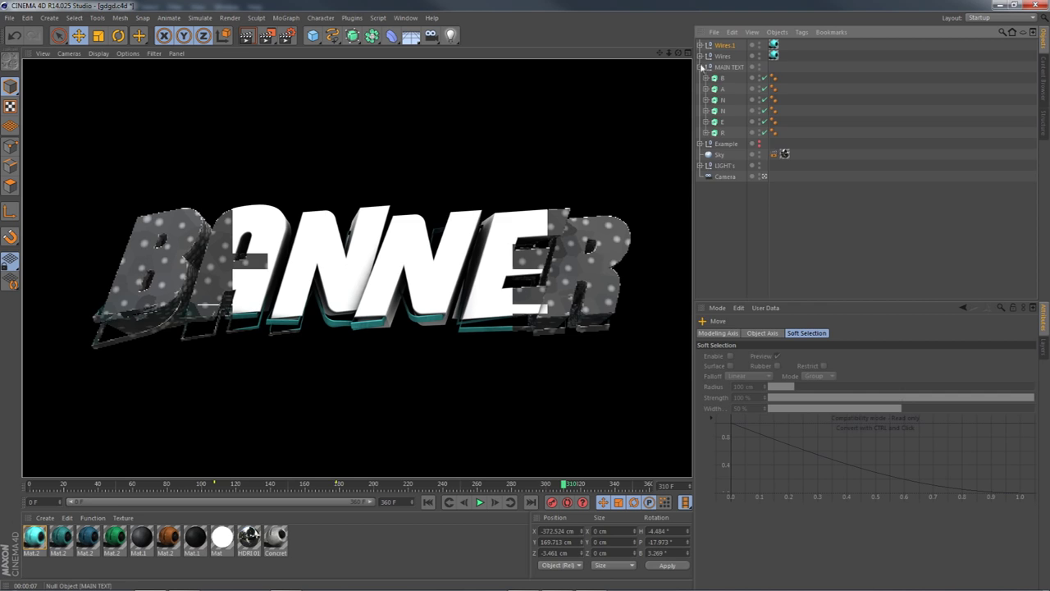
pyautogui.click(700, 66)
pyautogui.click(726, 66)
pyautogui.click(167, 539)
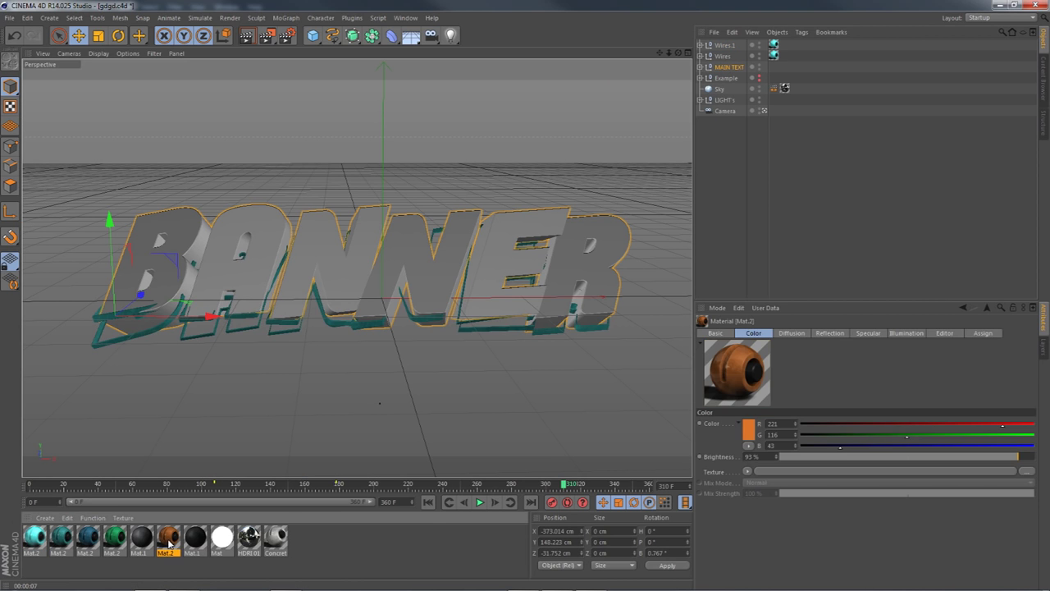
pyautogui.moveTo(734, 77); pyautogui.dragTo(730, 67)
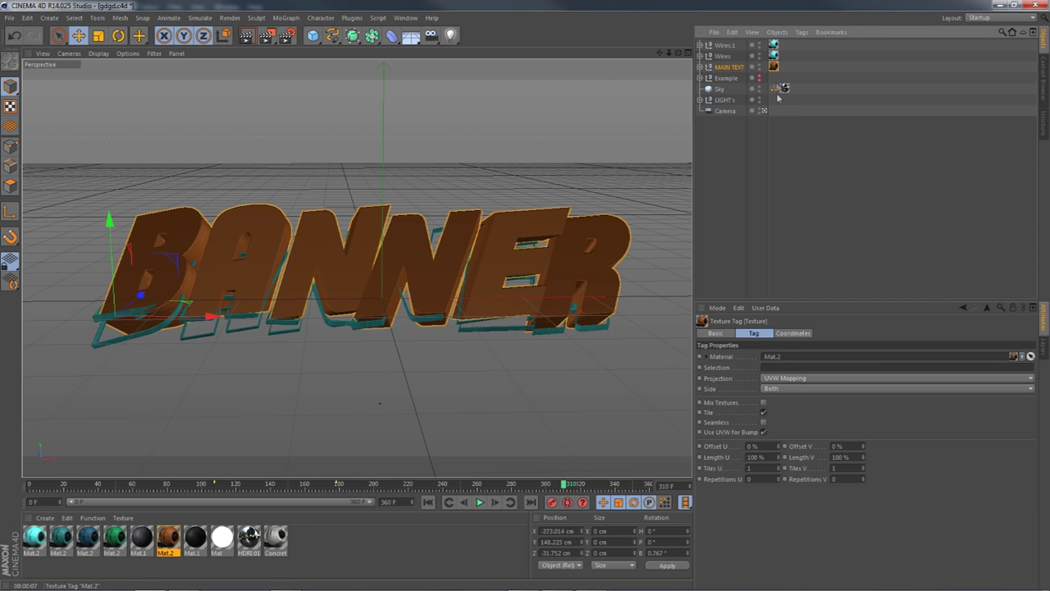
pyautogui.click(783, 377)
pyautogui.click(774, 422)
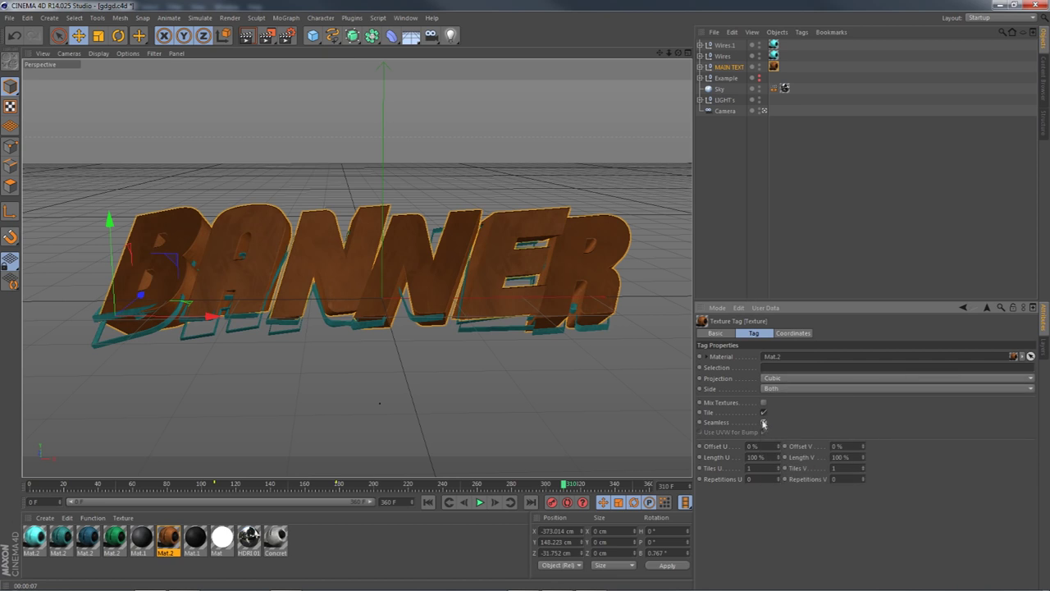
pyautogui.click(764, 422)
pyautogui.click(731, 236)
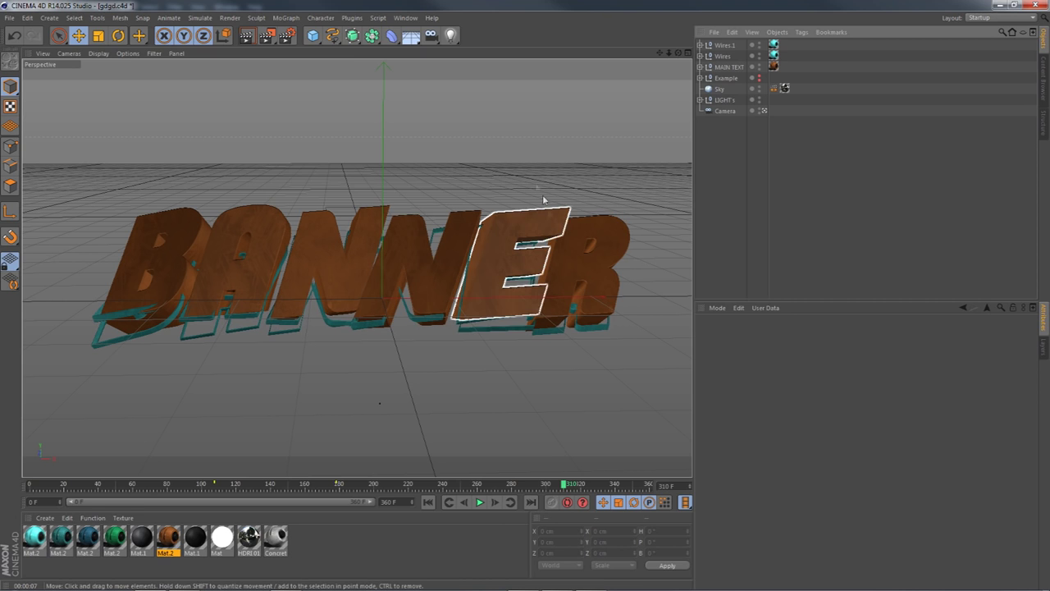
# Switch to Photoshop to examine the finished reference banner, and return to the Cinema 4D scene.
pyautogui.moveTo(678, 53); pyautogui.dragTo(670, 43)
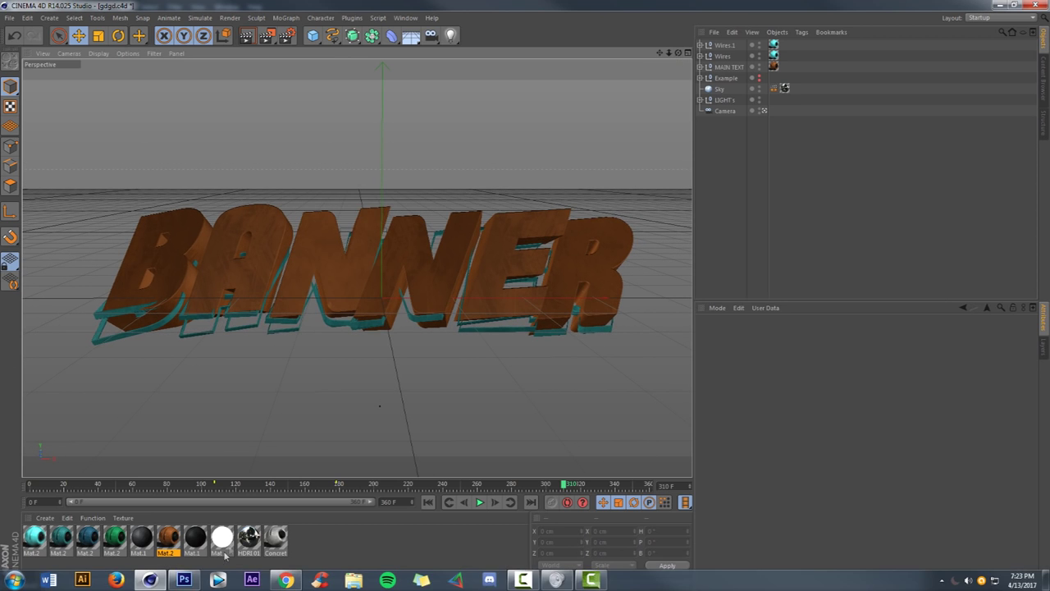
pyautogui.click(184, 581)
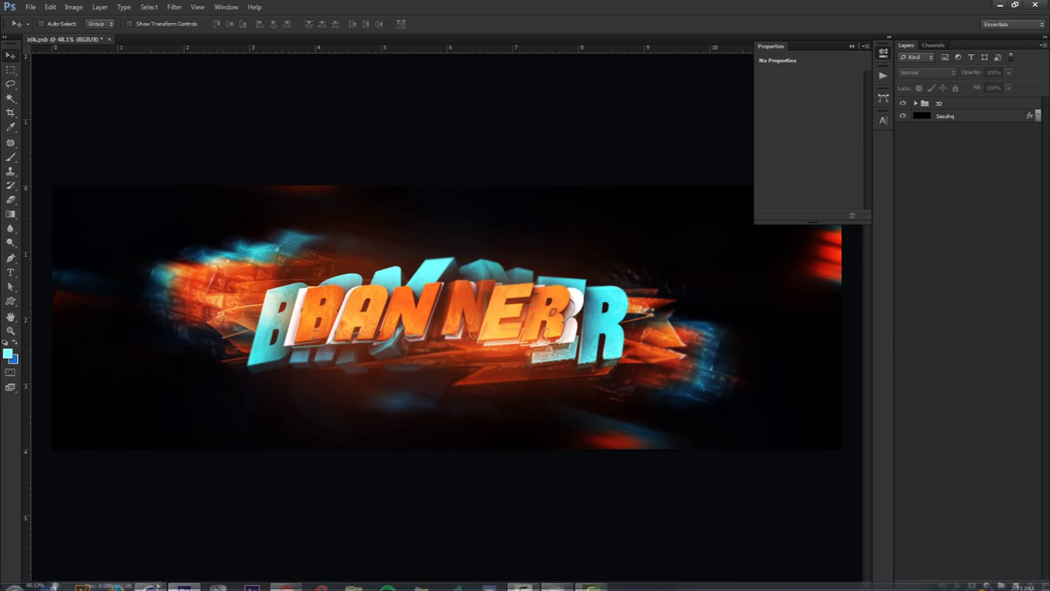
pyautogui.click(151, 580)
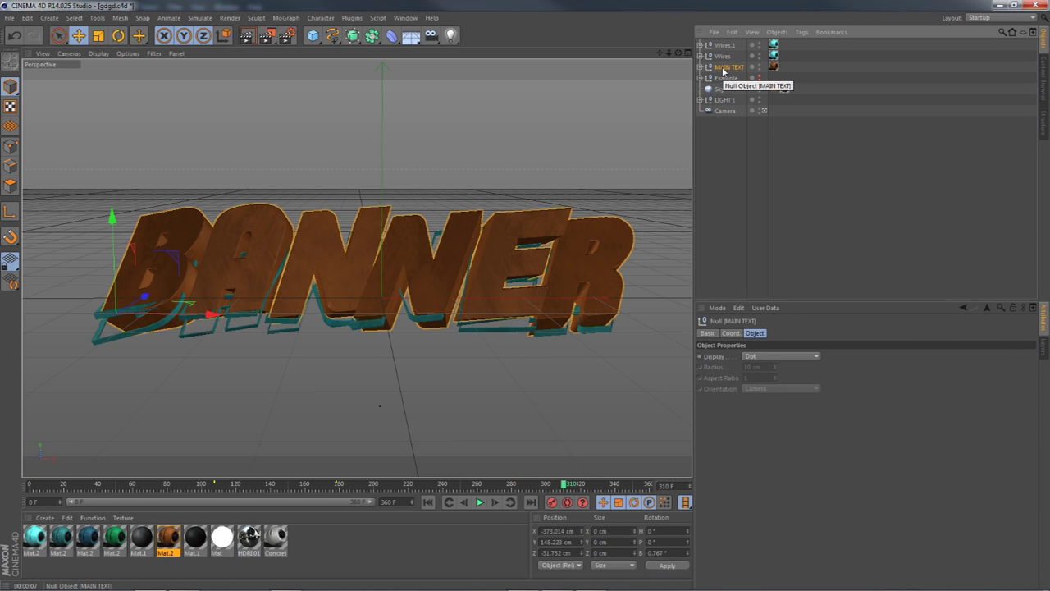
# Duplicate the MAIN TEXT null above the wires, trying an upward move of the copy and undoing it.
pyautogui.keyDown('ctrl'); pyautogui.moveTo(722, 70); pyautogui.dragTo(730, 44); pyautogui.keyUp('ctrl')
pyautogui.moveTo(391, 121); pyautogui.dragTo(366, 82)
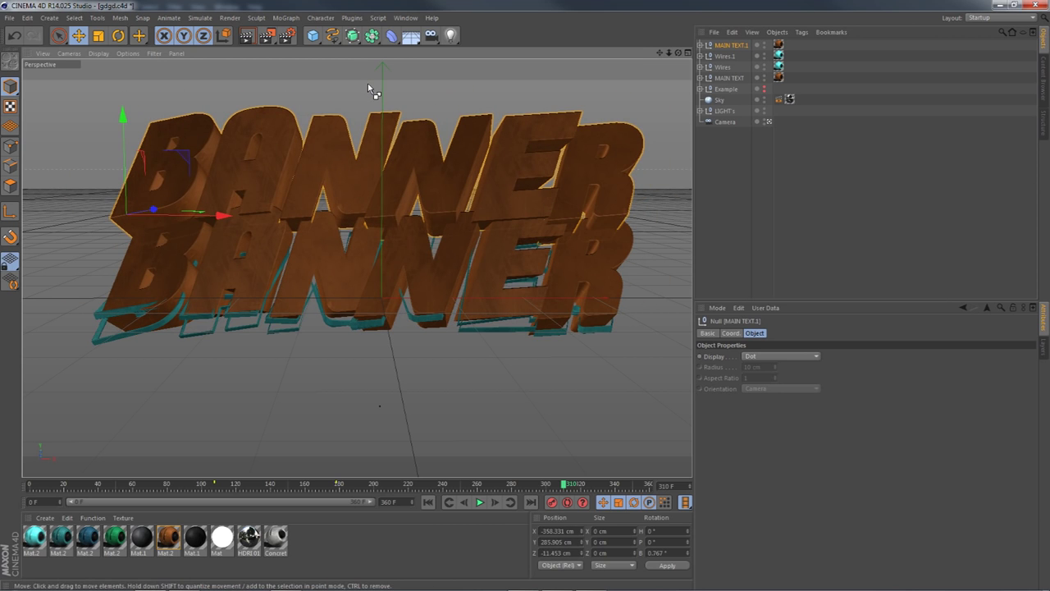
pyautogui.hotkey('ctrl', 'z')
# Move only the axis of the copied main text to the centre of the word, at about X -18.6 cm, Y 143.5 cm.
pyautogui.moveTo(669, 53); pyautogui.dragTo(713, 53)
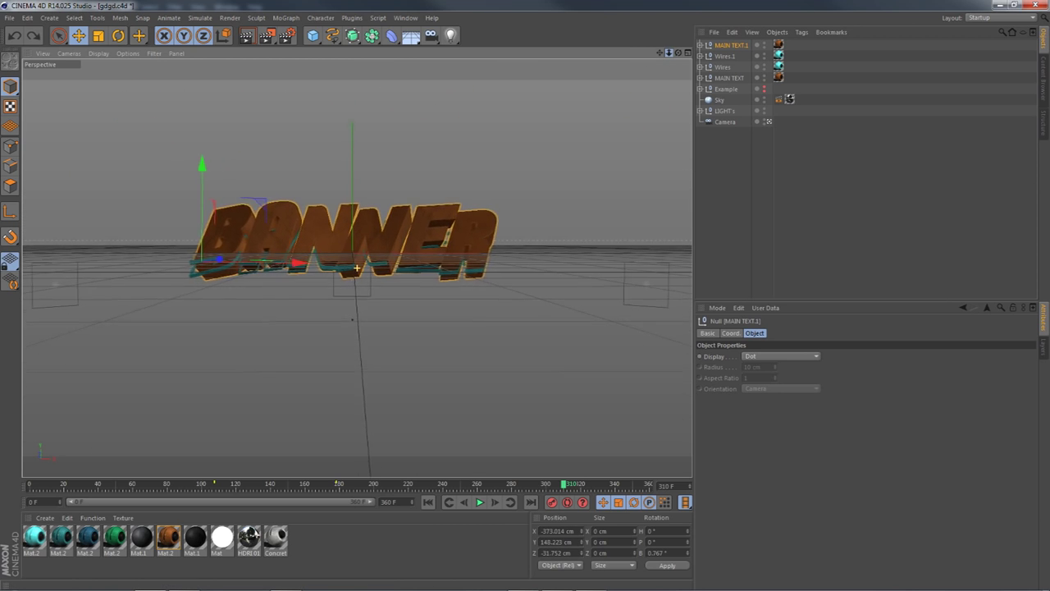
pyautogui.scroll(2, 357, 268)
pyautogui.press('t')
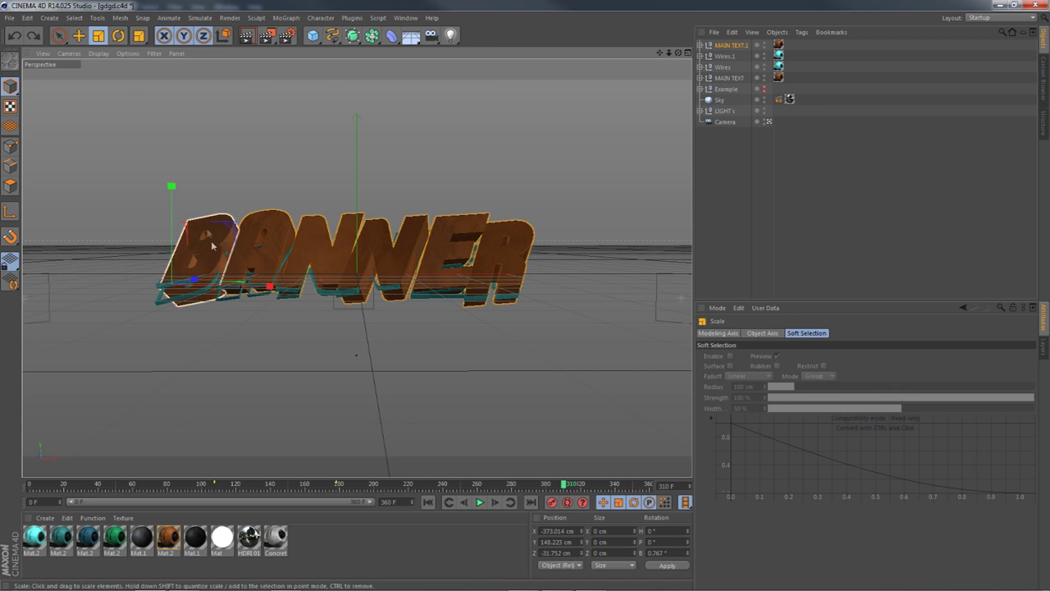
pyautogui.press('e')
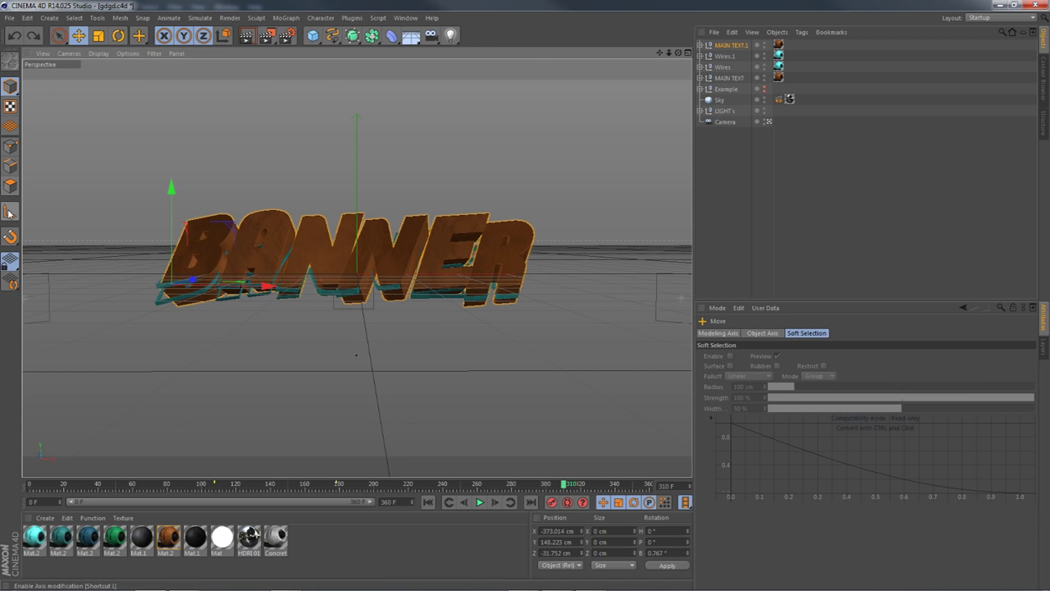
pyautogui.click(10, 212)
pyautogui.scroll(-3, 248, 261)
pyautogui.moveTo(327, 265); pyautogui.dragTo(439, 265)
pyautogui.scroll(-1, 344, 243)
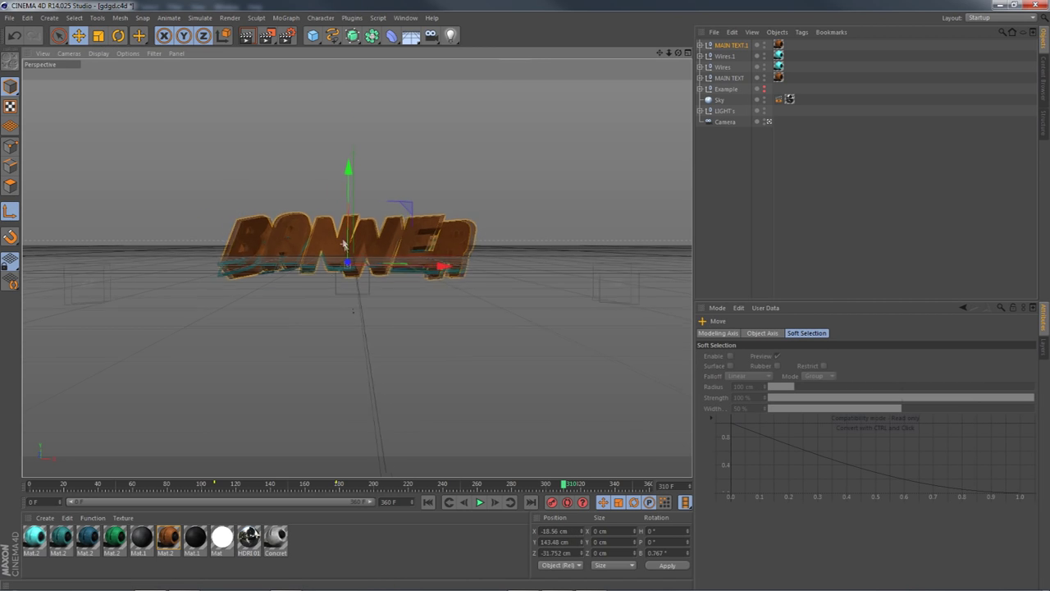
pyautogui.scroll(6, 345, 244)
pyautogui.click(11, 212)
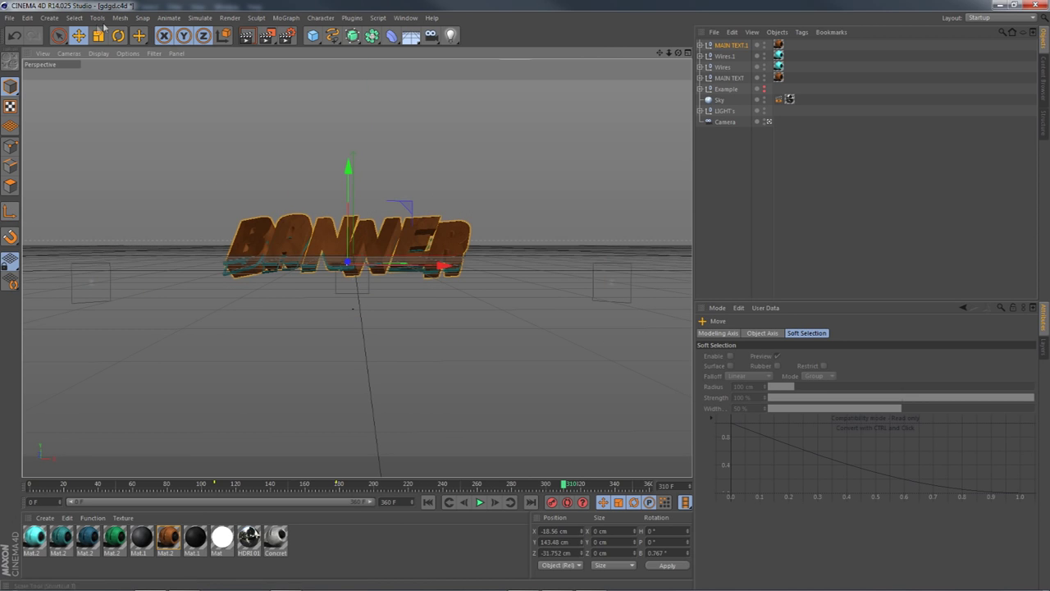
# Scale up the copied main text and move it back behind the front letters, to about Z 35 cm.
pyautogui.click(100, 33)
pyautogui.moveTo(238, 119); pyautogui.dragTo(454, 178)
pyautogui.scroll(2, 385, 218)
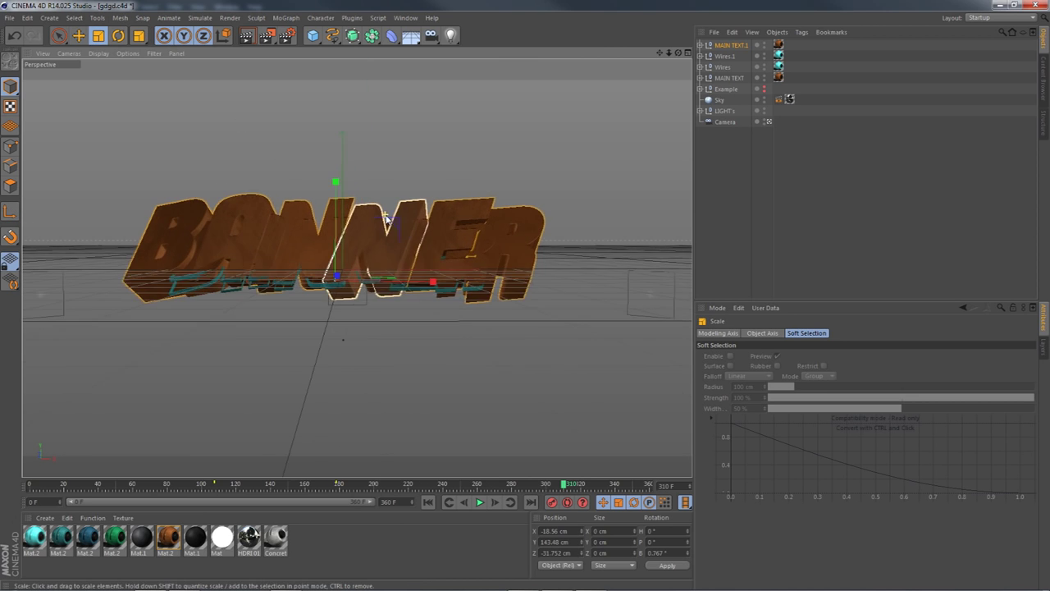
pyautogui.scroll(2, 387, 218)
pyautogui.press('e')
pyautogui.moveTo(346, 300); pyautogui.dragTo(345, 268)
# Replace the orange material on the enlarged back text with the darker teal Mat.2.
pyautogui.click(37, 538)
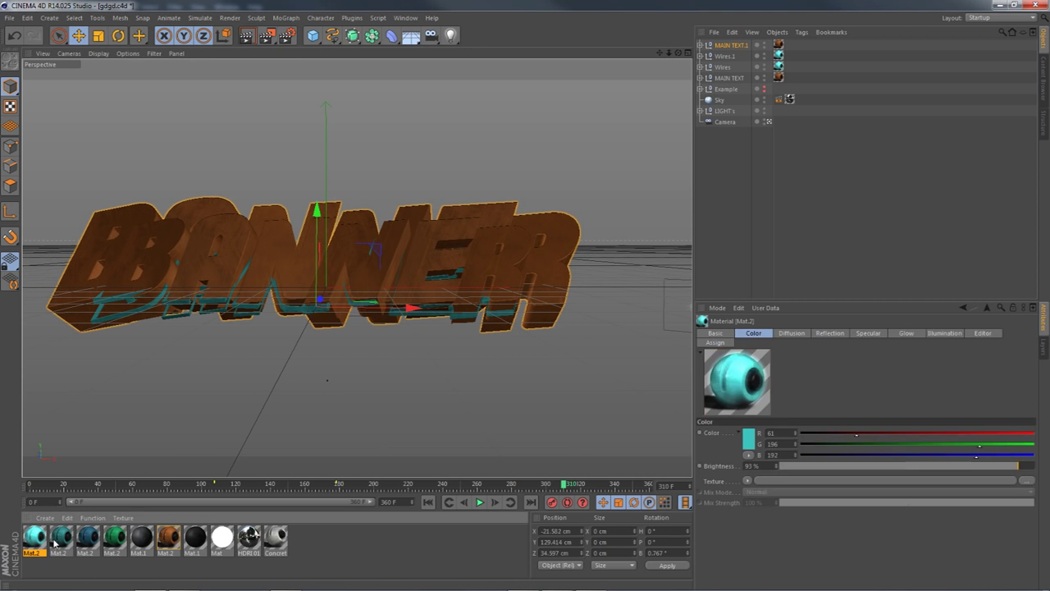
pyautogui.click(56, 540)
pyautogui.moveTo(778, 44); pyautogui.dragTo(779, 45)
pyautogui.moveTo(678, 53); pyautogui.dragTo(701, 51)
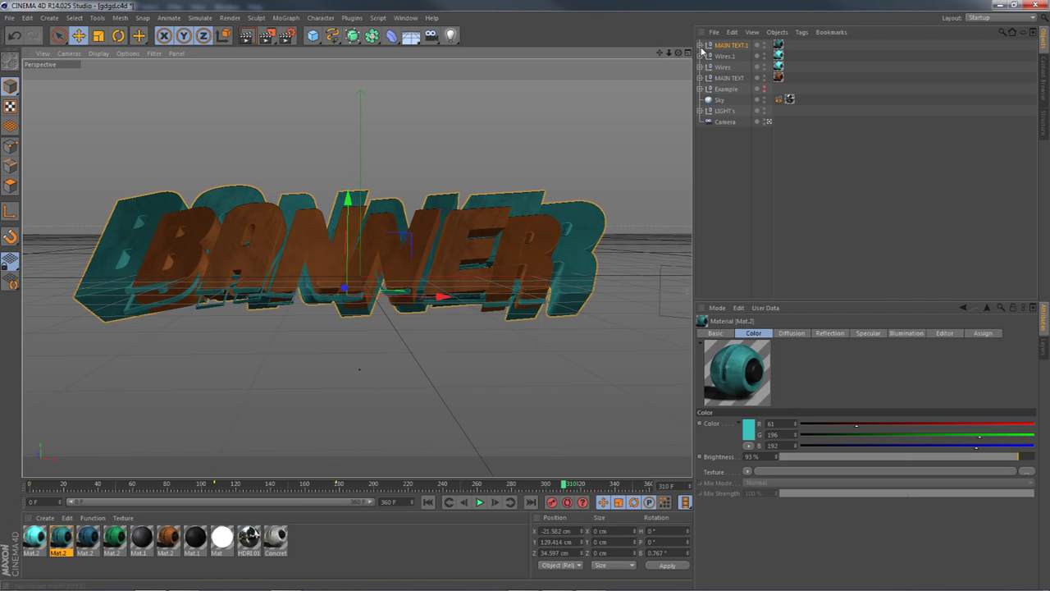
# Add a Spherify deformer and make it a child of the back text null MAIN TEXT.1, below its letters.
pyautogui.click(700, 45)
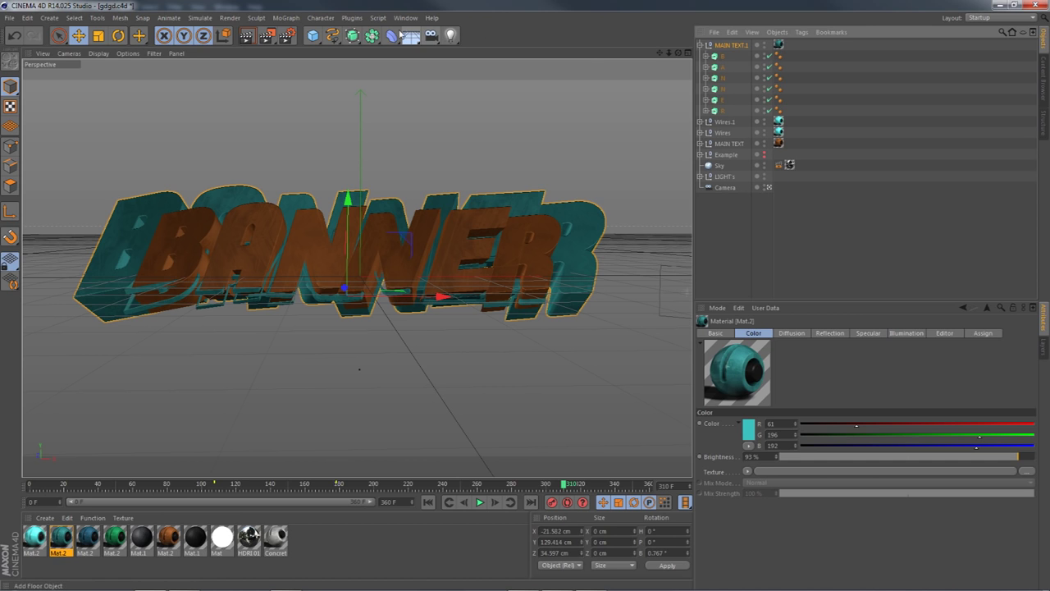
pyautogui.click(391, 36)
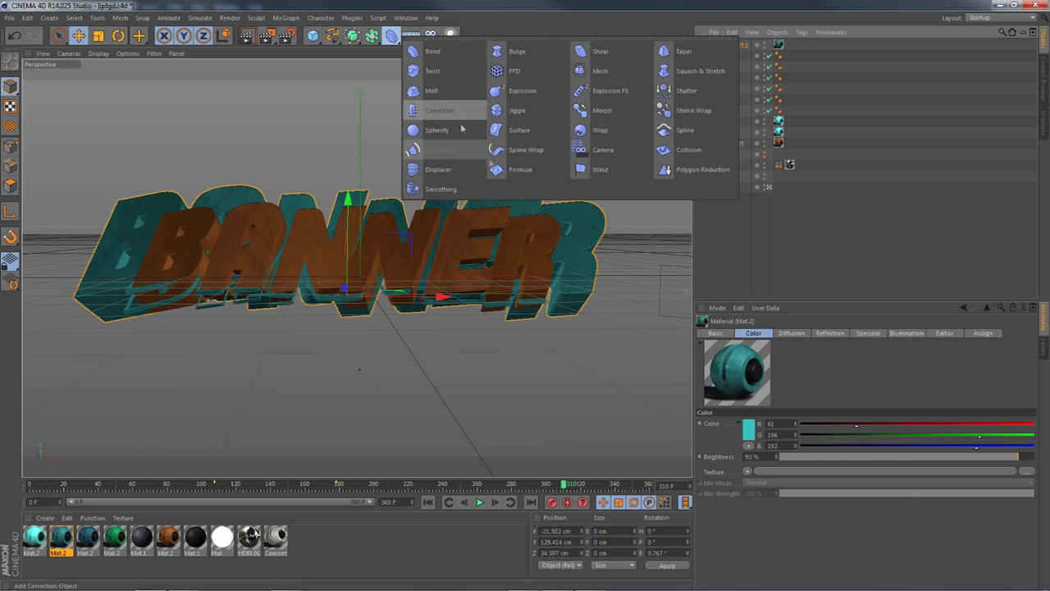
pyautogui.click(732, 110)
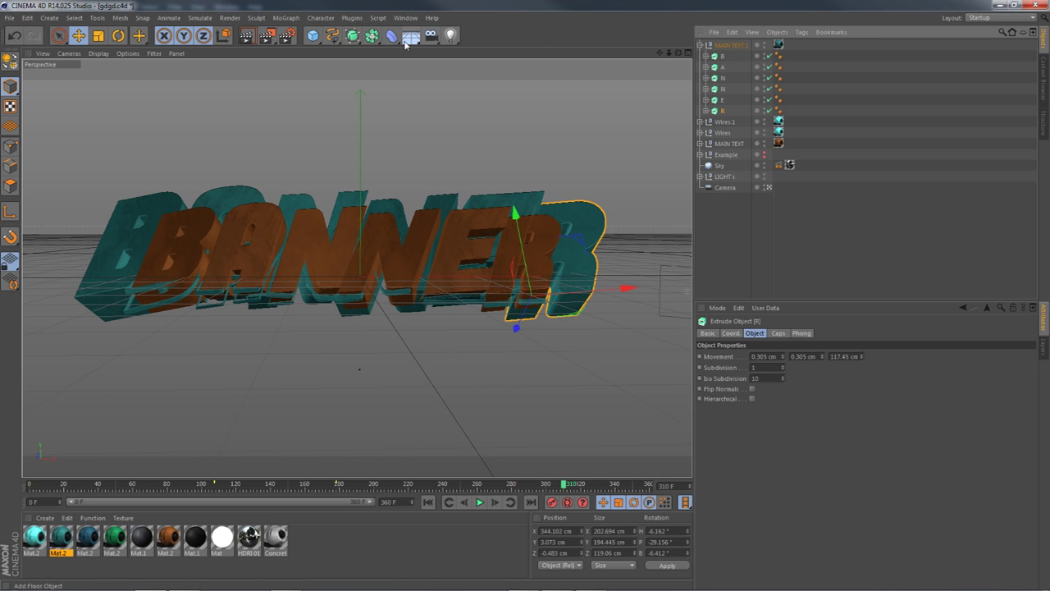
pyautogui.click(394, 40)
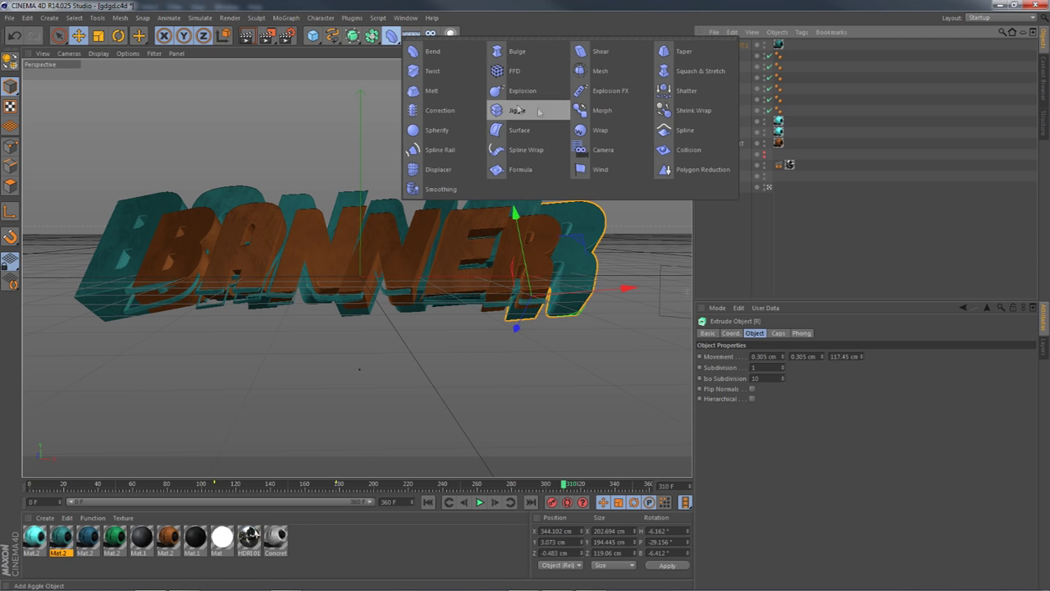
pyautogui.click(459, 133)
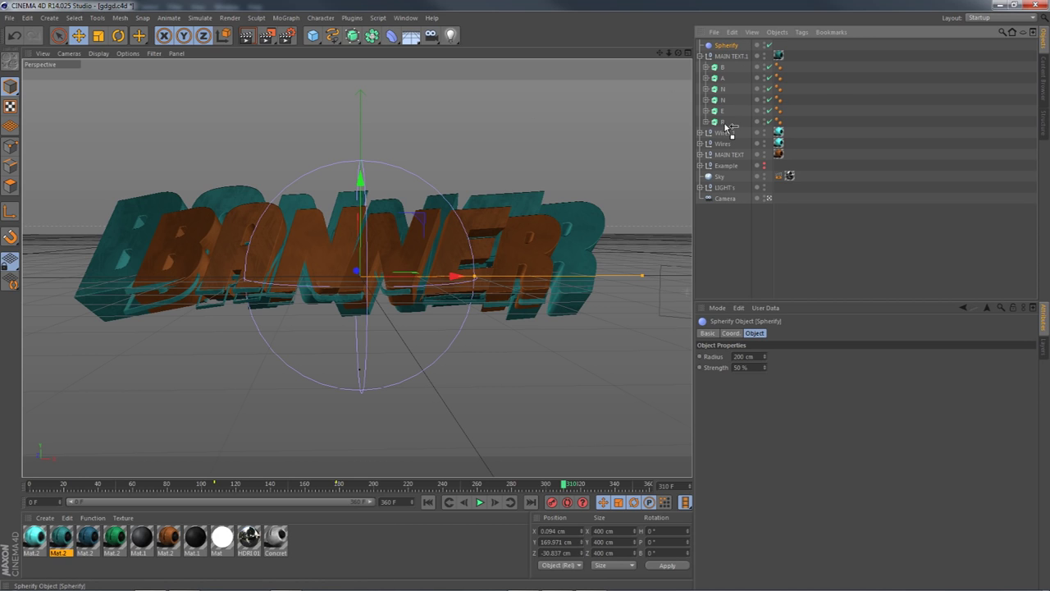
pyautogui.moveTo(725, 128); pyautogui.dragTo(725, 125)
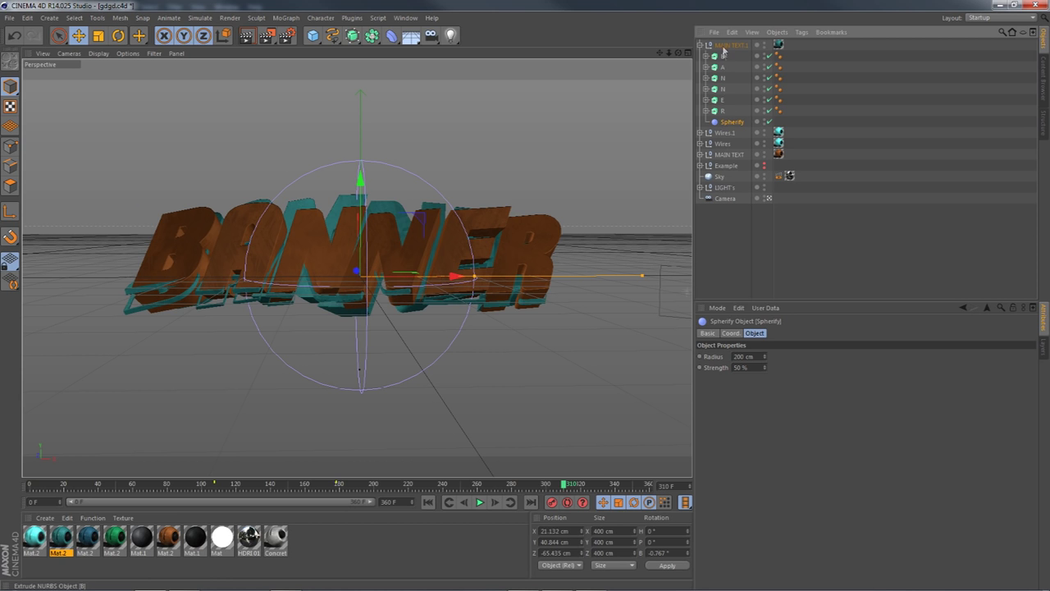
# Set the Spherify deformer's radius to 352 cm and its strength to 53%.
pyautogui.moveTo(359, 179); pyautogui.dragTo(377, 192)
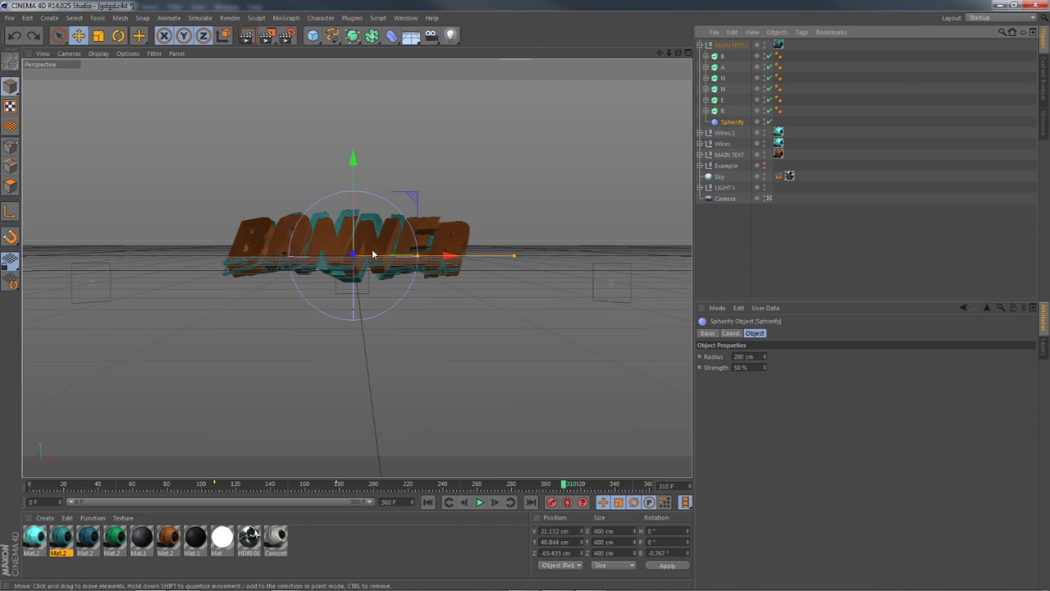
pyautogui.scroll(5, 373, 253)
pyautogui.scroll(1, 368, 256)
pyautogui.scroll(-1, 376, 306)
pyautogui.scroll(-2, 632, 372)
pyautogui.moveTo(763, 366); pyautogui.dragTo(765, 359)
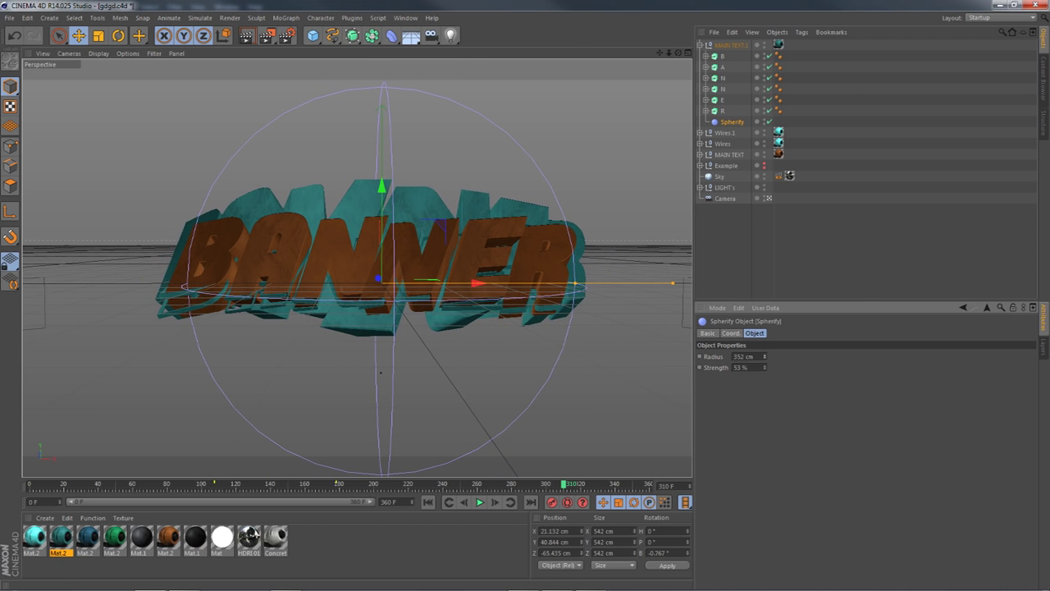
# Move the teal back text down about 18 cm behind the orange letters and render a preview of the view.
pyautogui.click(730, 45)
pyautogui.moveTo(357, 141); pyautogui.dragTo(403, 159)
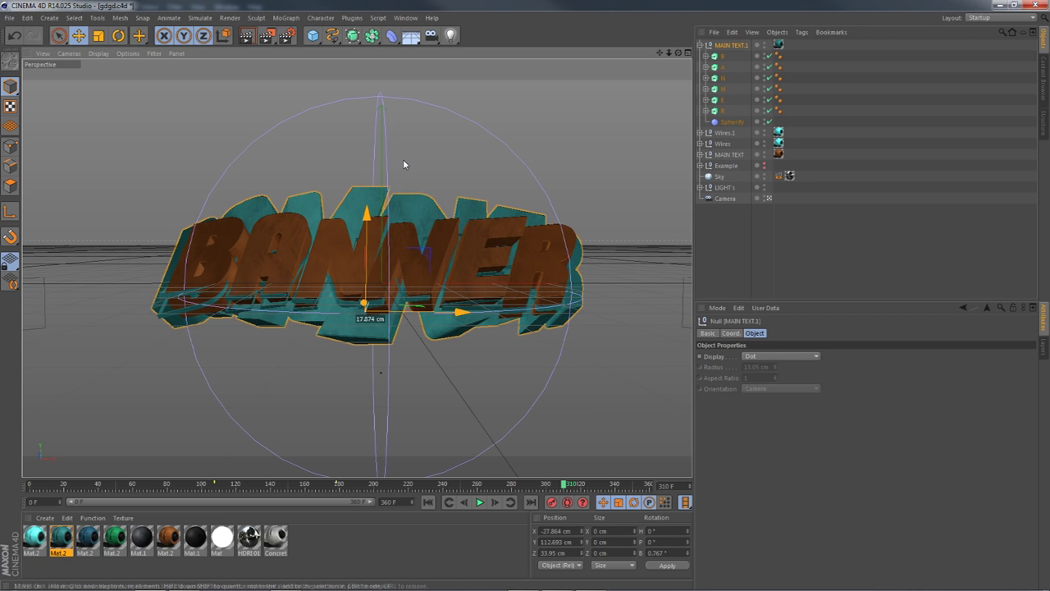
pyautogui.click(247, 37)
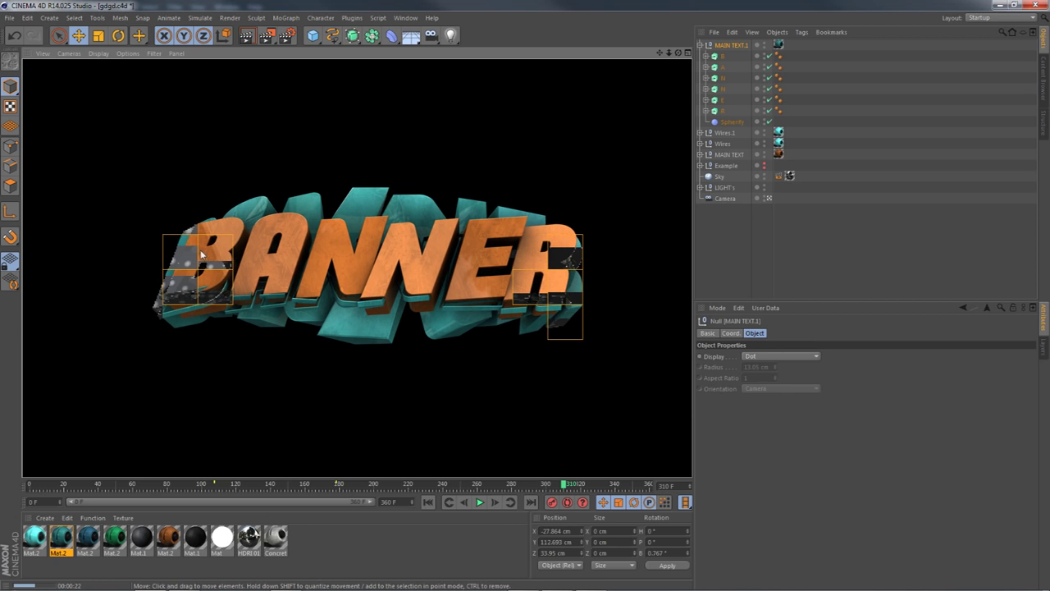
# Switch to Photoshop to look at the reference banner, return to Cinema 4D and clear the object selection.
pyautogui.click(183, 585)
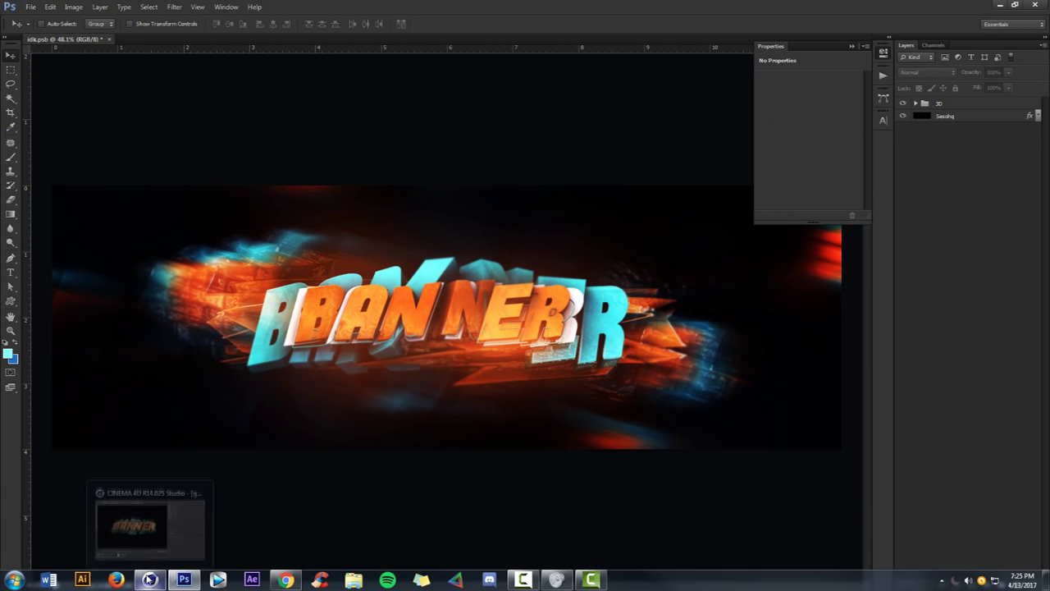
pyautogui.click(151, 582)
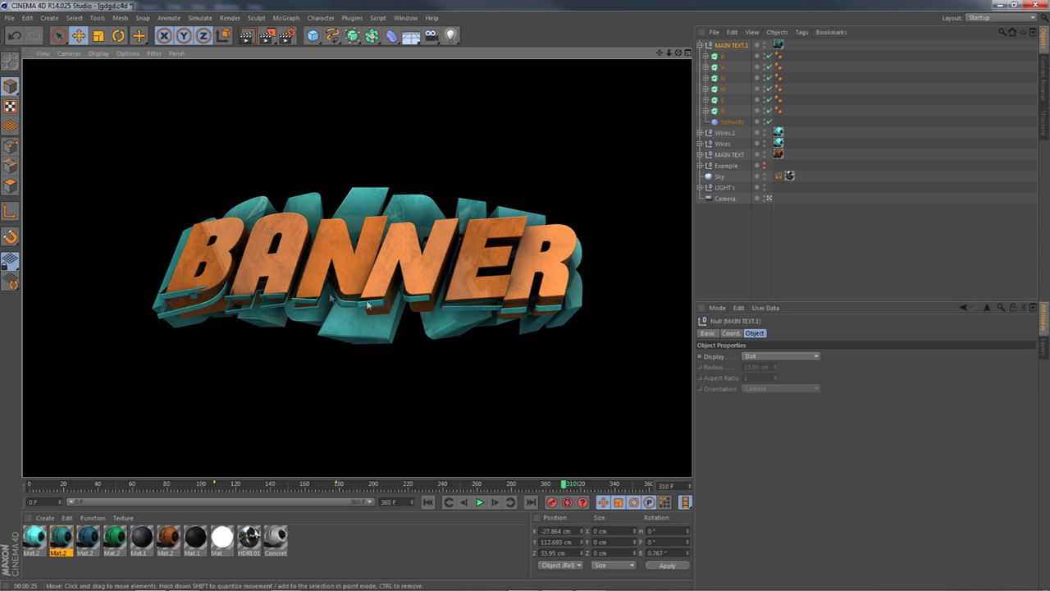
pyautogui.click(727, 262)
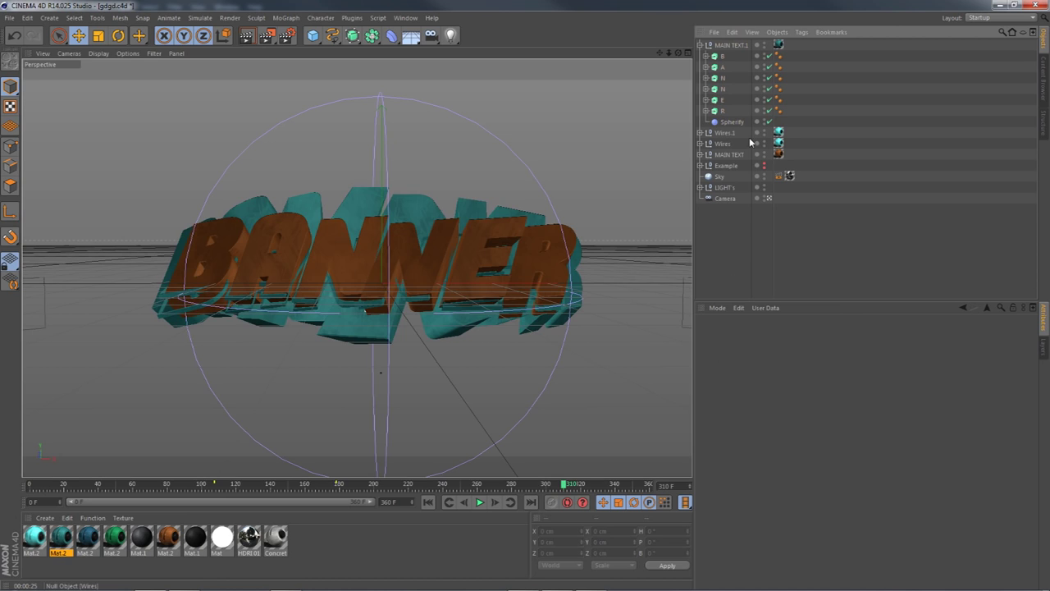
# Duplicate the MAIN TEXT null with its orange letters and collapse the MAIN TEXT.1 hierarchy.
pyautogui.click(725, 155)
pyautogui.hotkey('ctrl', 'c')
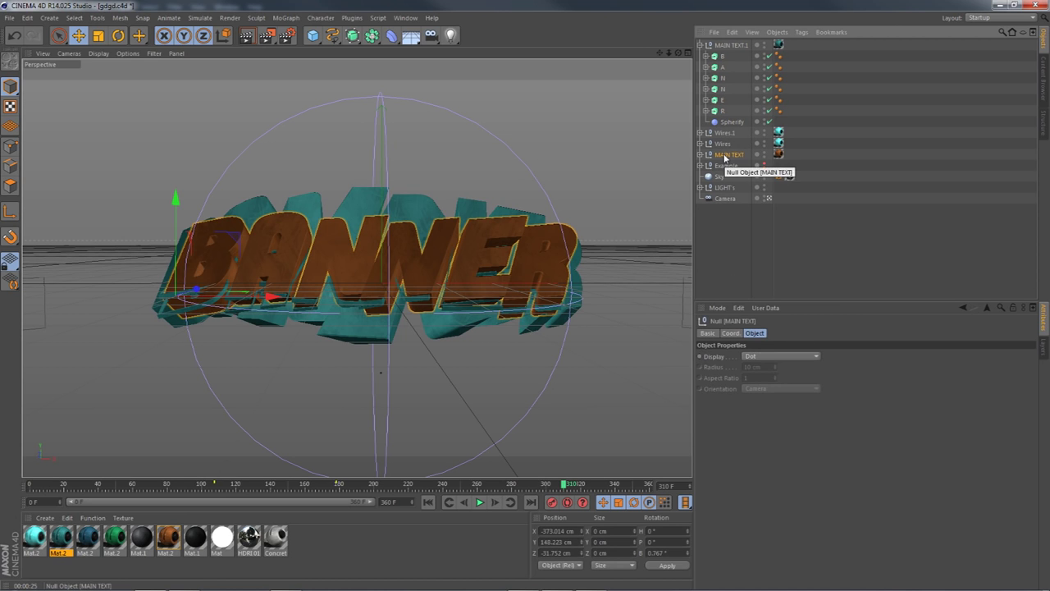
pyautogui.hotkey('ctrl', 'v')
pyautogui.click(700, 55)
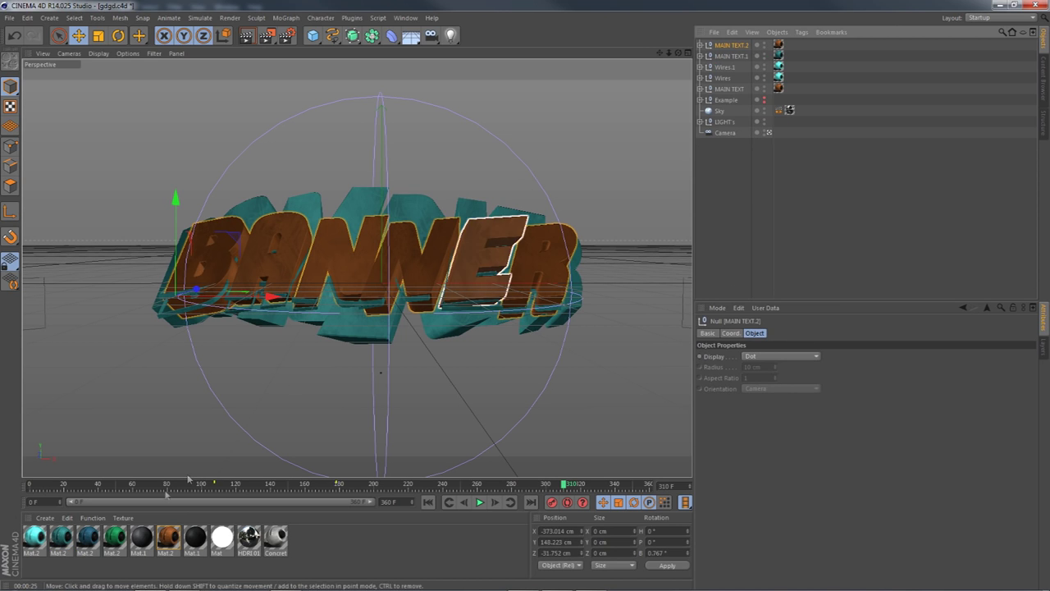
# Remove the orange Mat.2 texture tag from the duplicated MAIN TEXT.2 null.
pyautogui.moveTo(276, 539); pyautogui.dragTo(362, 496)
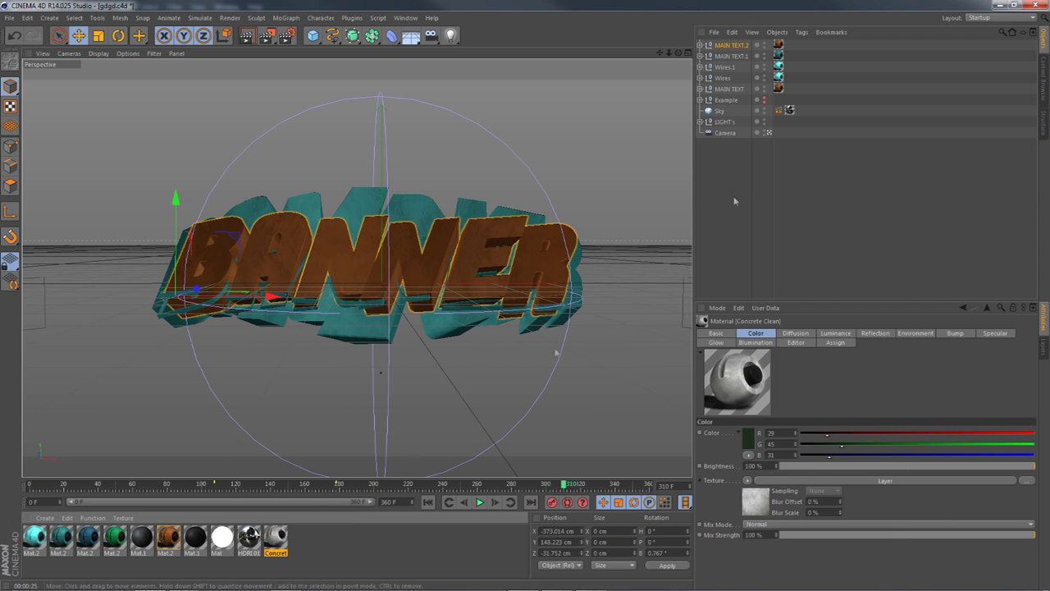
pyautogui.moveTo(784, 46); pyautogui.dragTo(783, 46)
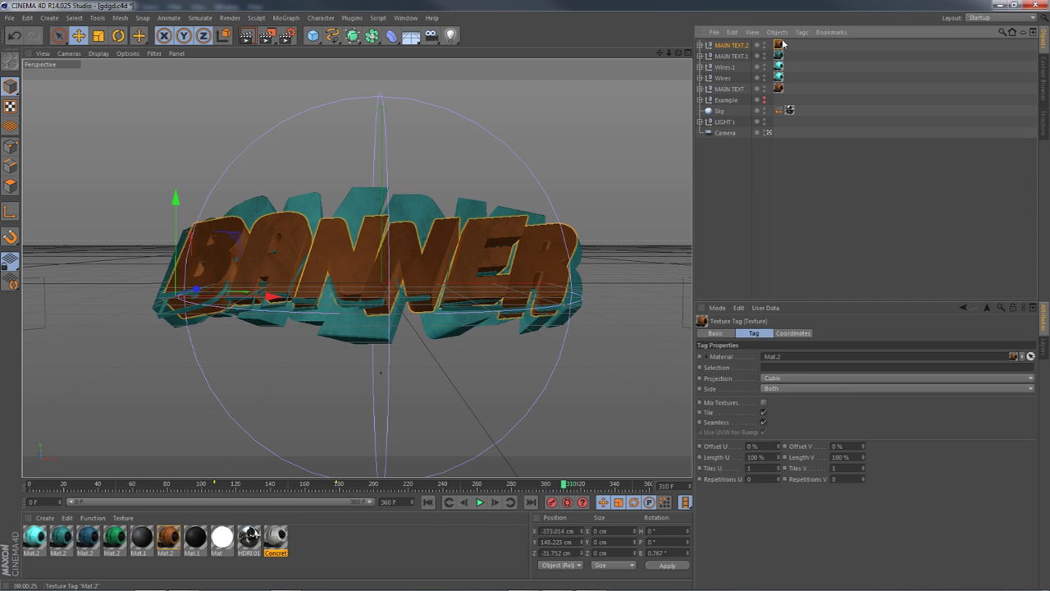
pyautogui.click(724, 45)
# Set the start and end caps of all six MAIN TEXT.2 letters to Fillet Cap and their Z extrusion depth to 20 cm.
pyautogui.click(701, 45)
pyautogui.click(718, 56)
pyautogui.keyDown('shift'); pyautogui.click(722, 110); pyautogui.keyUp('shift')
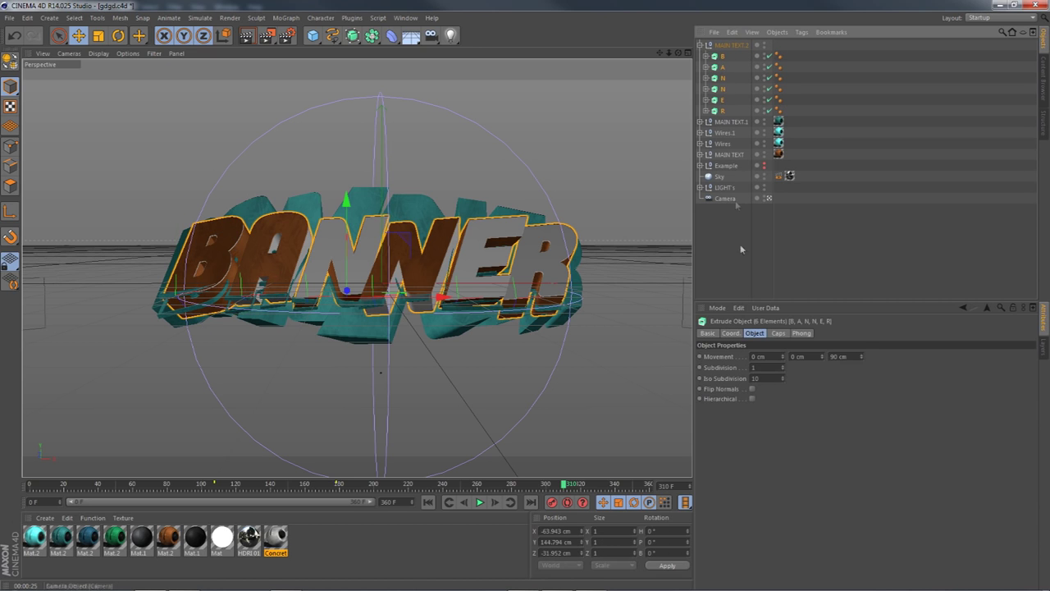
pyautogui.click(777, 333)
pyautogui.click(763, 356)
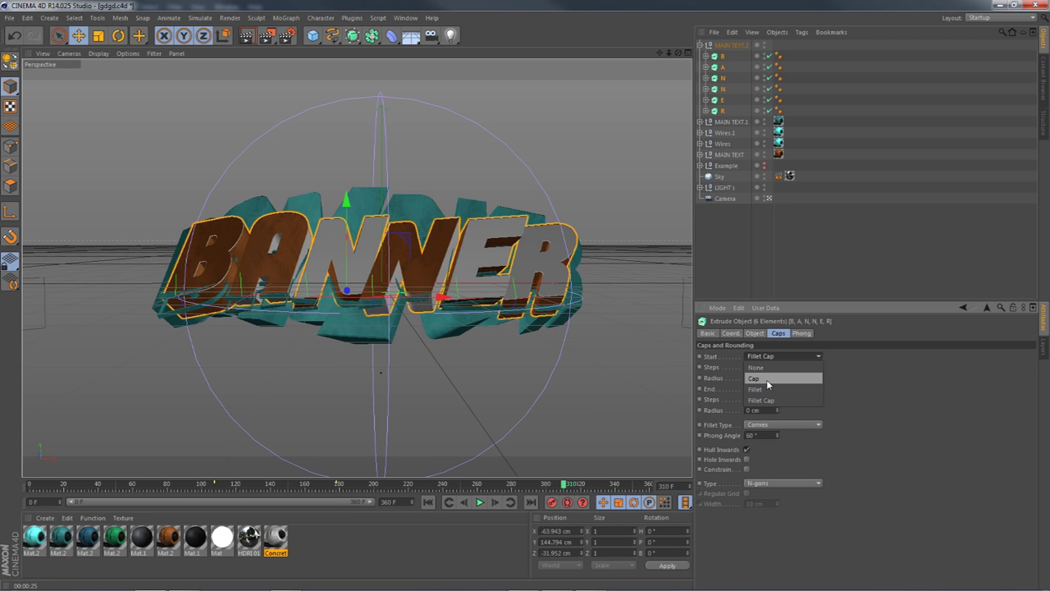
pyautogui.click(766, 398)
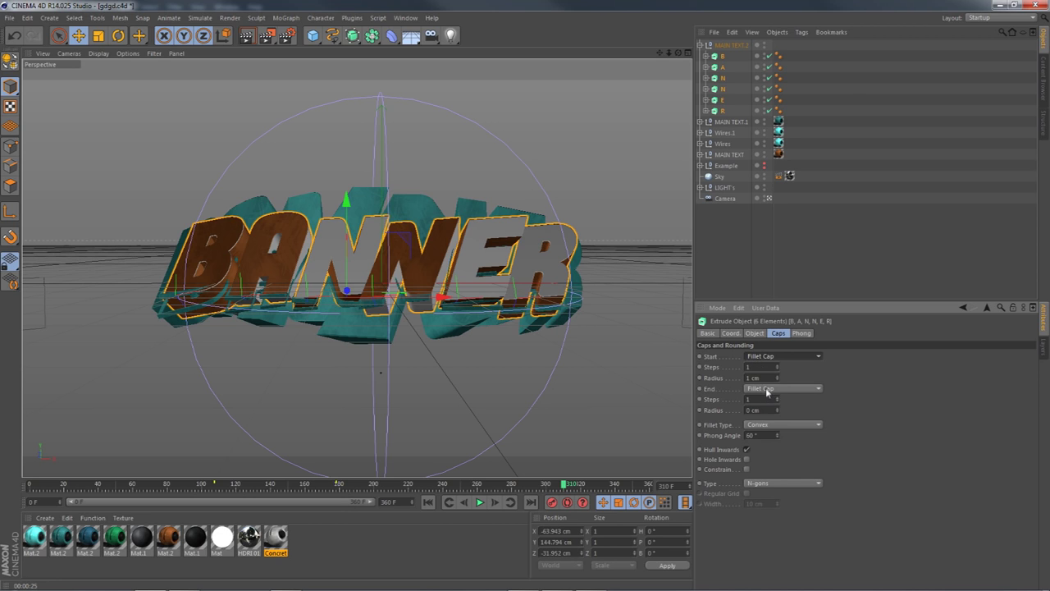
pyautogui.click(766, 389)
pyautogui.click(766, 430)
pyautogui.moveTo(768, 409); pyautogui.dragTo(711, 405)
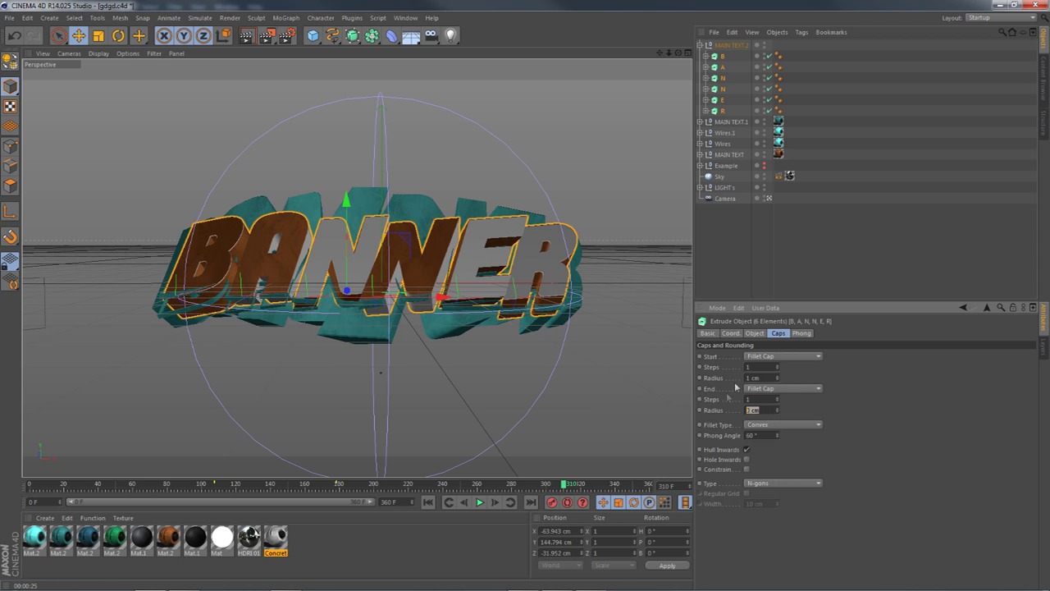
pyautogui.click(754, 333)
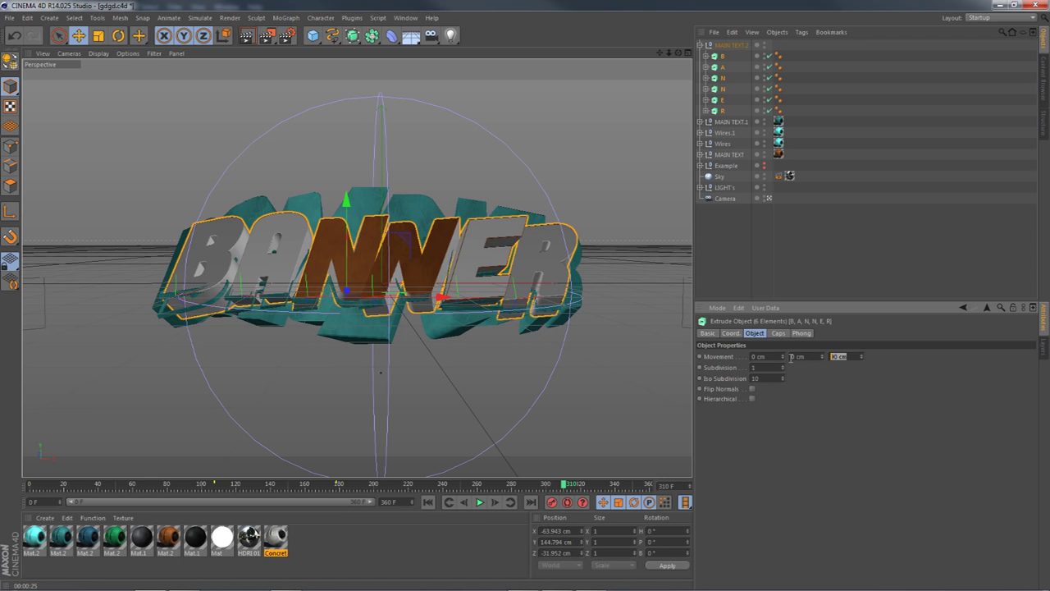
pyautogui.press('Return')
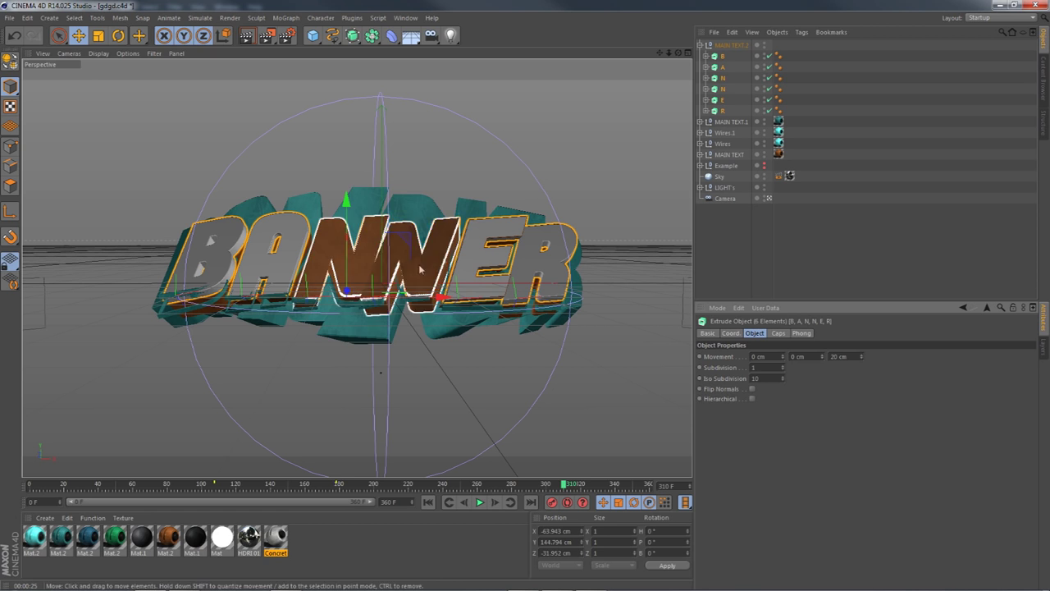
# Move the thin untextured letters back and down about 17 cm, and tilt them to a pitch of about -4.7° and heading of 2°.
pyautogui.keyDown('alt'); pyautogui.moveTo(346, 299); pyautogui.dragTo(279, 121); pyautogui.keyUp('alt')
pyautogui.keyDown('alt'); pyautogui.moveTo(320, 238); pyautogui.dragTo(379, 193); pyautogui.keyUp('alt')
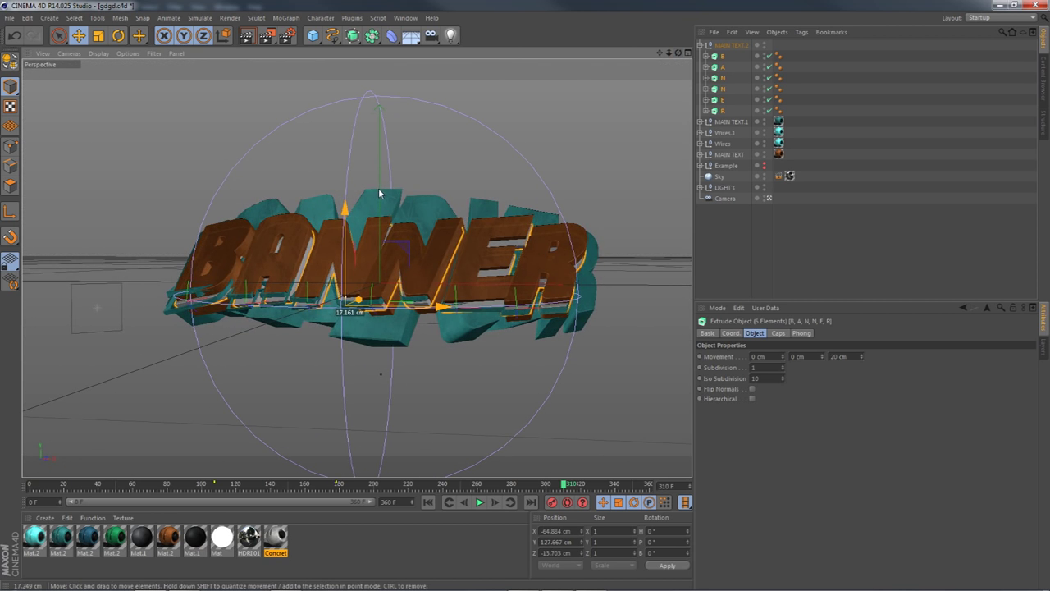
pyautogui.click(118, 36)
pyautogui.moveTo(321, 342); pyautogui.dragTo(318, 328)
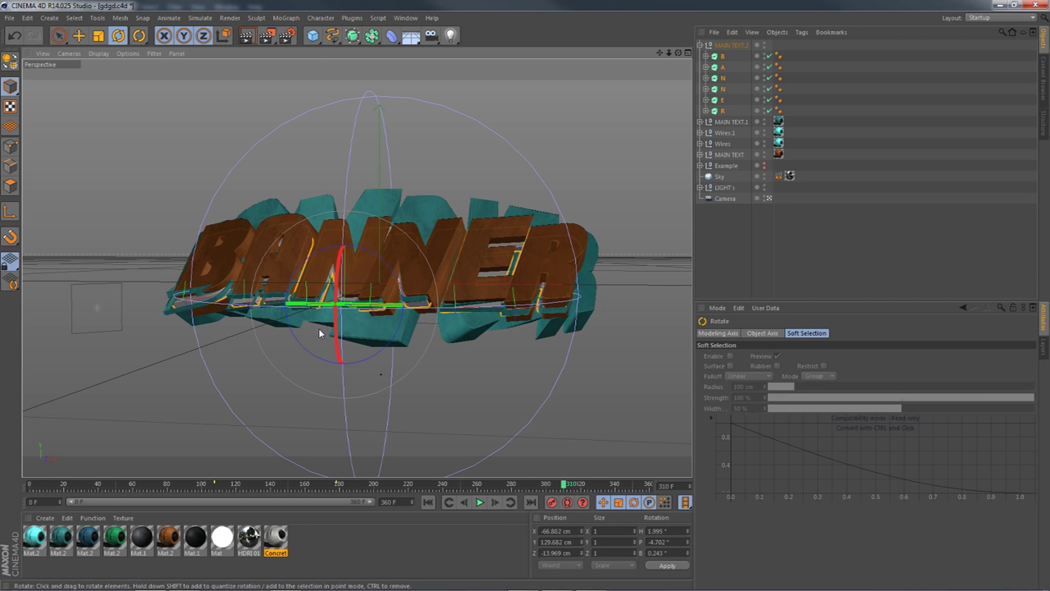
# Render a preview of the view with the thin untextured letters behind the orange text.
pyautogui.moveTo(678, 52); pyautogui.dragTo(685, 63)
pyautogui.keyDown('alt'); pyautogui.moveTo(356, 267); pyautogui.dragTo(356, 267); pyautogui.keyUp('alt')
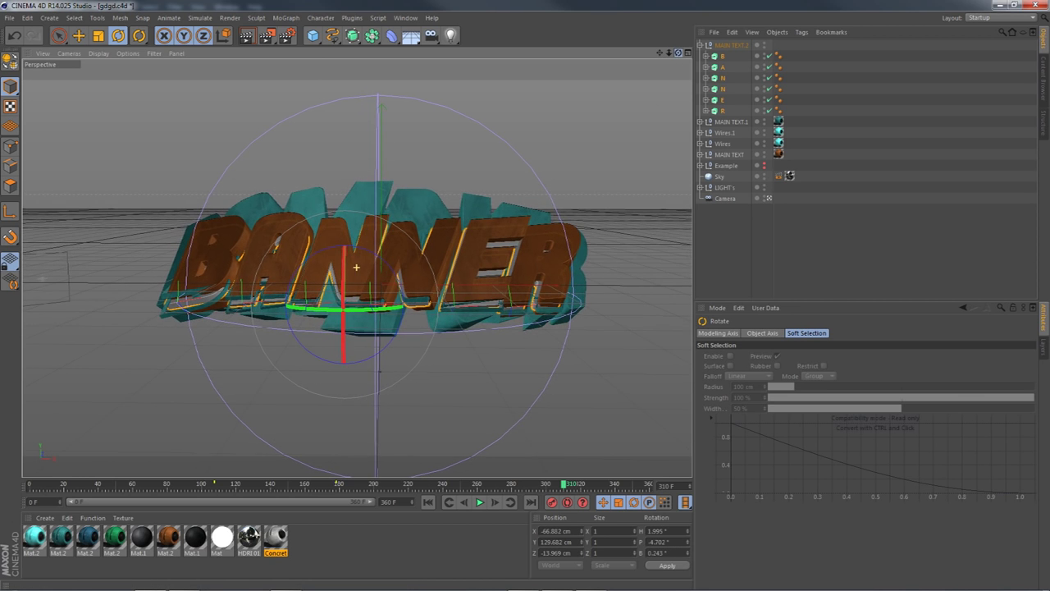
pyautogui.moveTo(660, 52); pyautogui.dragTo(653, 53)
pyautogui.click(247, 36)
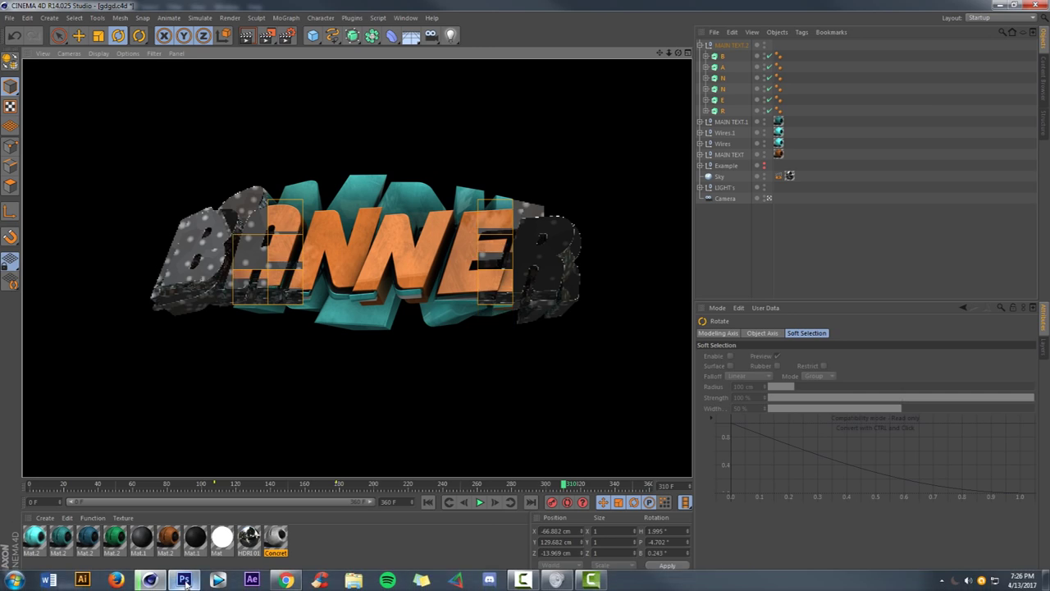
# Switch to Photoshop to compare the reference banner's white letter layer, and return to Cinema 4D.
pyautogui.click(184, 581)
pyautogui.click(440, 342)
pyautogui.click(524, 225)
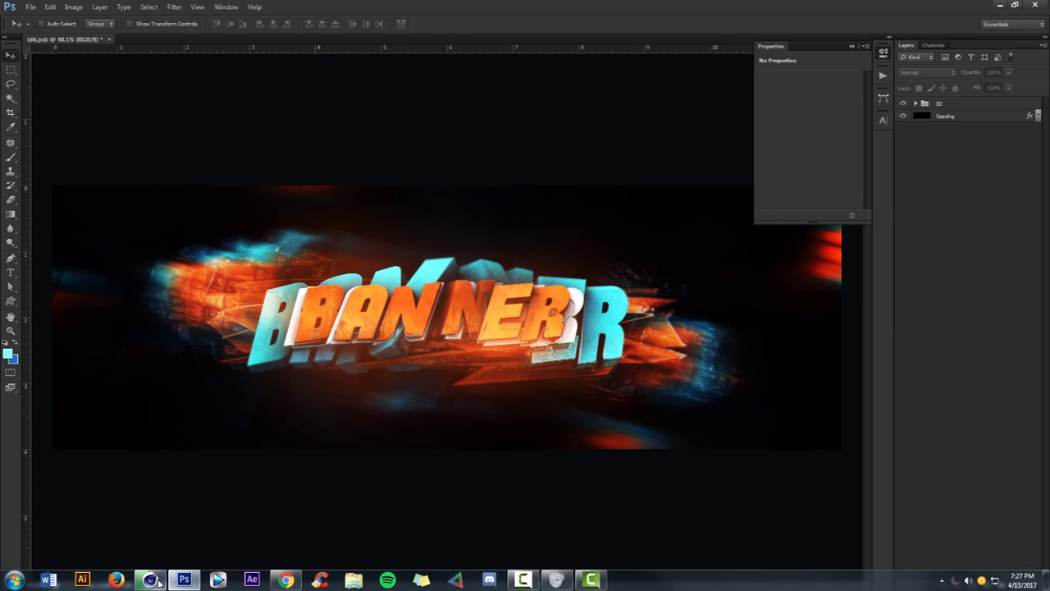
pyautogui.click(150, 580)
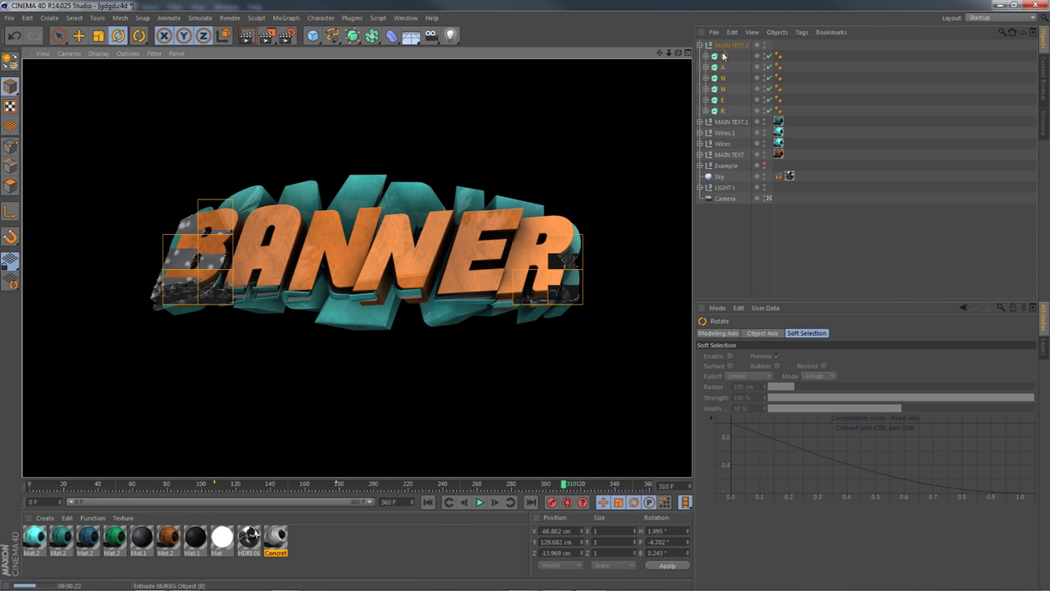
# Scale up the whole MAIN TEXT.2 null slightly and nudge it so its edges peek out around the orange letters.
pyautogui.click(727, 45)
pyautogui.click(98, 36)
pyautogui.moveTo(235, 251); pyautogui.dragTo(268, 254)
pyautogui.click(79, 37)
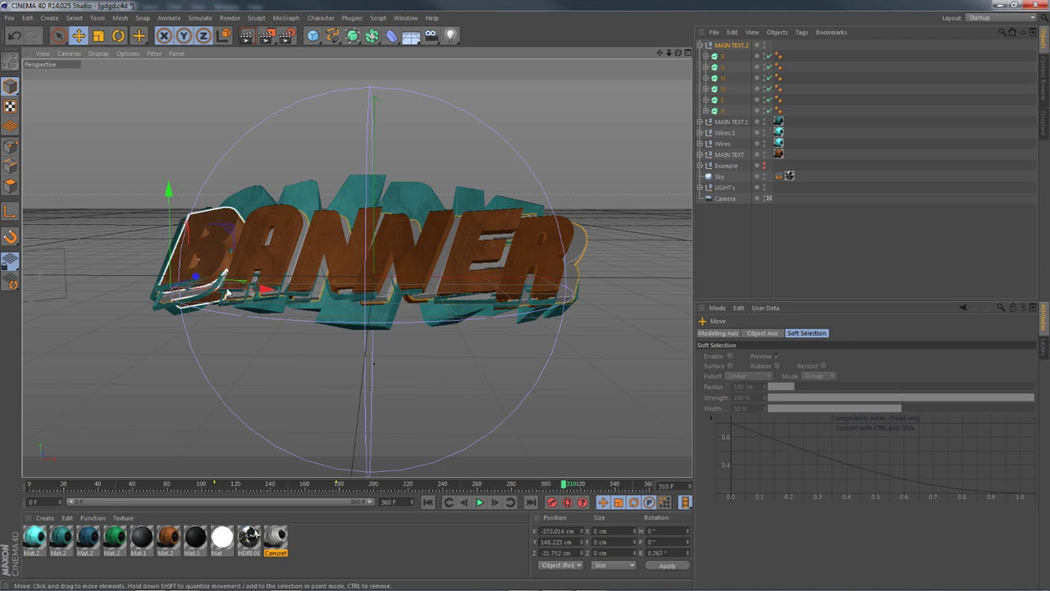
pyautogui.moveTo(234, 292); pyautogui.dragTo(234, 290)
pyautogui.moveTo(163, 228); pyautogui.dragTo(163, 224)
pyautogui.click(740, 259)
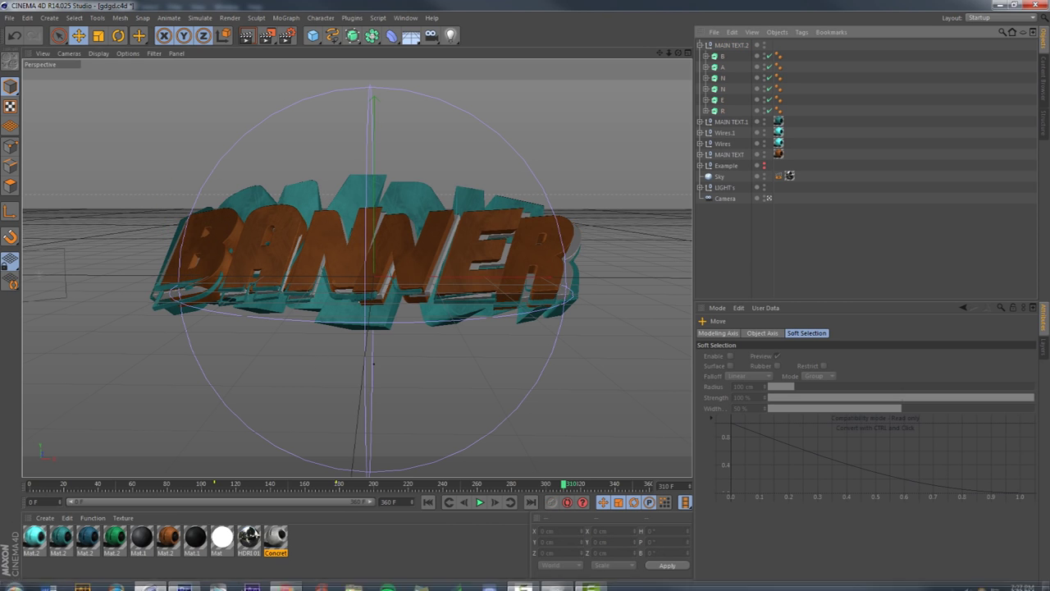
# Check the banner in Photoshop once more and, back in Cinema 4D, duplicate the MAIN TEXT null with its orange material.
pyautogui.click(180, 580)
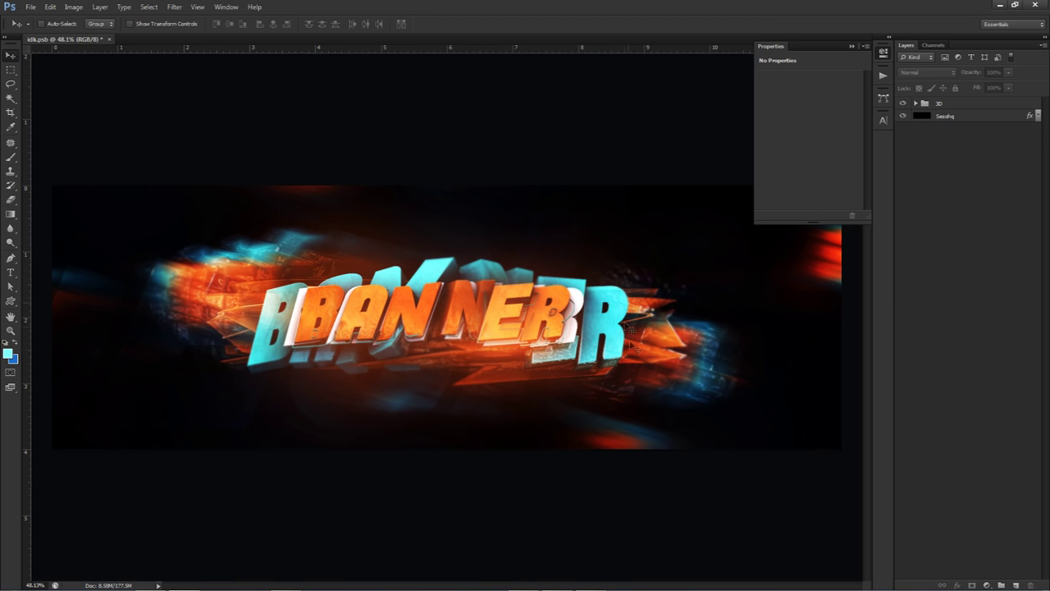
pyautogui.click(156, 580)
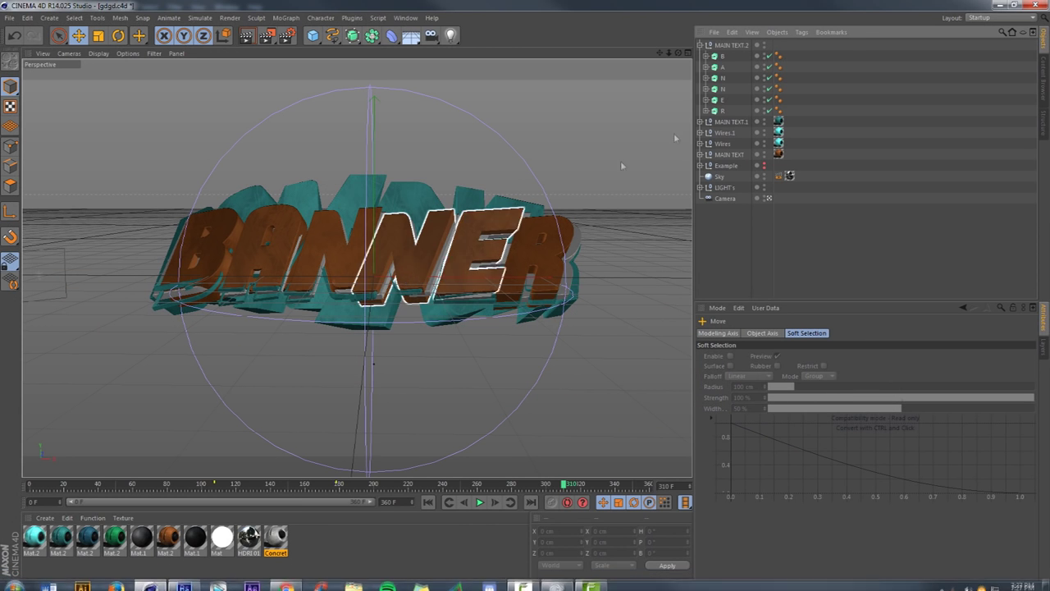
pyautogui.click(702, 46)
pyautogui.click(725, 90)
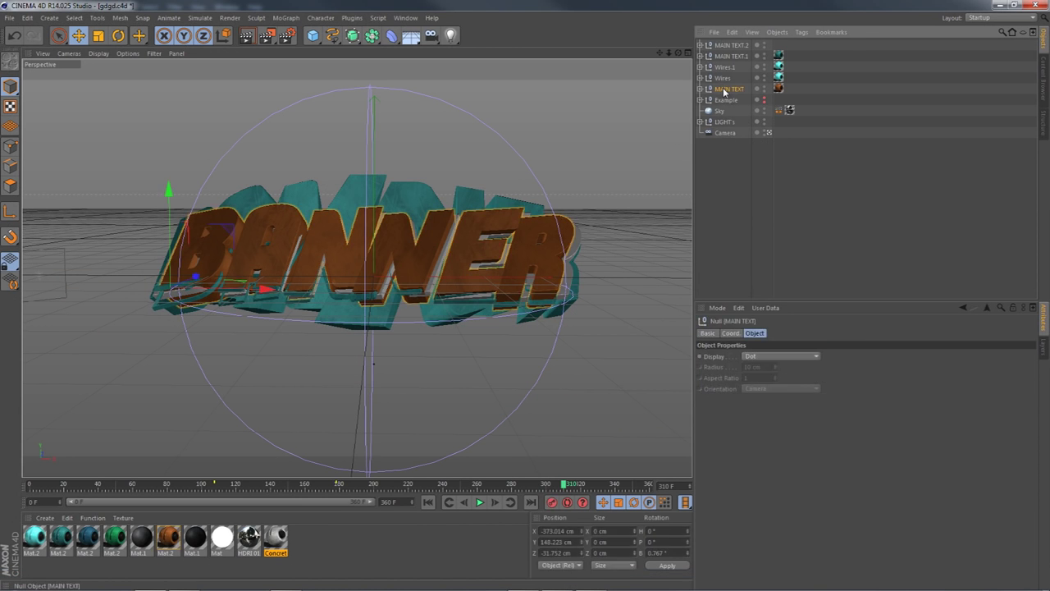
pyautogui.hotkey('ctrl', 'c')
pyautogui.hotkey('ctrl', 'v')
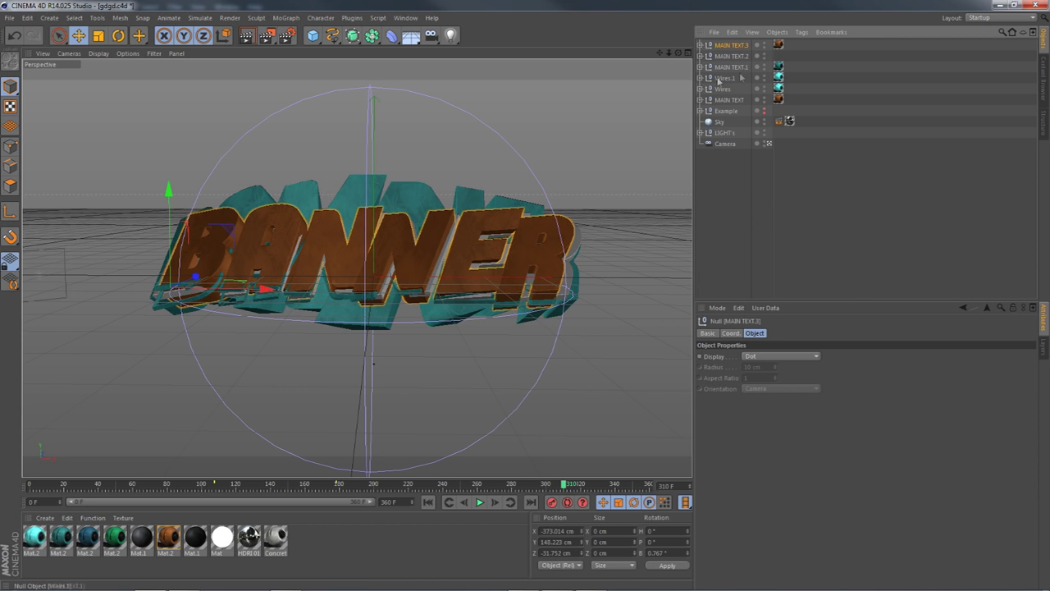
# Place the MAIN TEXT.3 copy behind the main letters at about X -431, Y 136, Z 127 cm and enlarge it slightly.
pyautogui.moveTo(413, 272); pyautogui.dragTo(480, 199)
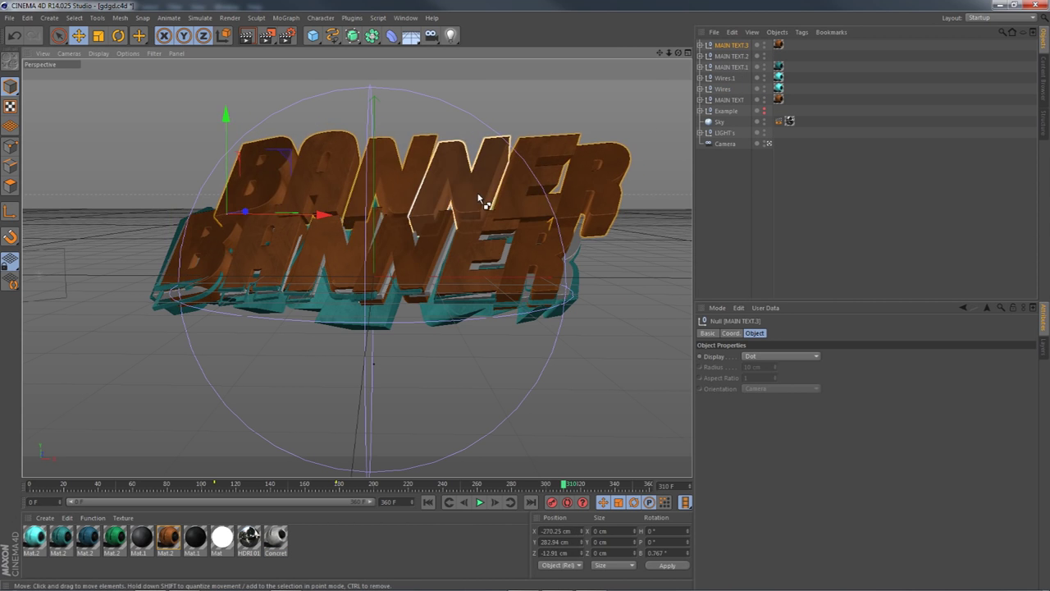
pyautogui.hotkey('ctrl', 'z')
pyautogui.keyDown('alt'); pyautogui.moveTo(342, 276); pyautogui.dragTo(417, 290, button='right'); pyautogui.keyUp('alt')
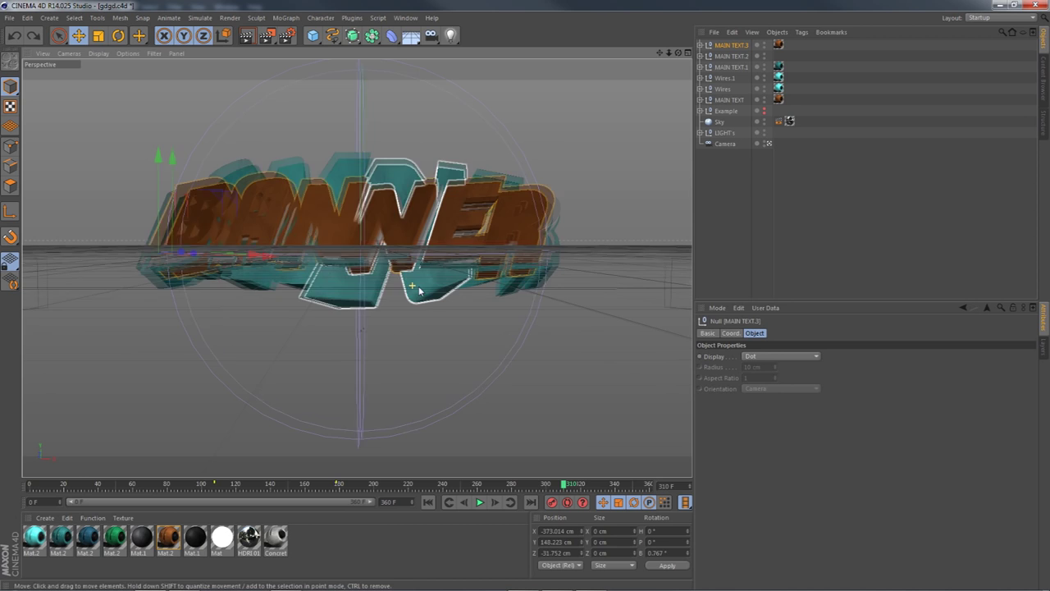
pyautogui.moveTo(178, 251); pyautogui.dragTo(199, 248)
pyautogui.click(100, 39)
pyautogui.moveTo(215, 206); pyautogui.dragTo(313, 197)
pyautogui.click(79, 35)
pyautogui.moveTo(261, 136); pyautogui.dragTo(231, 145)
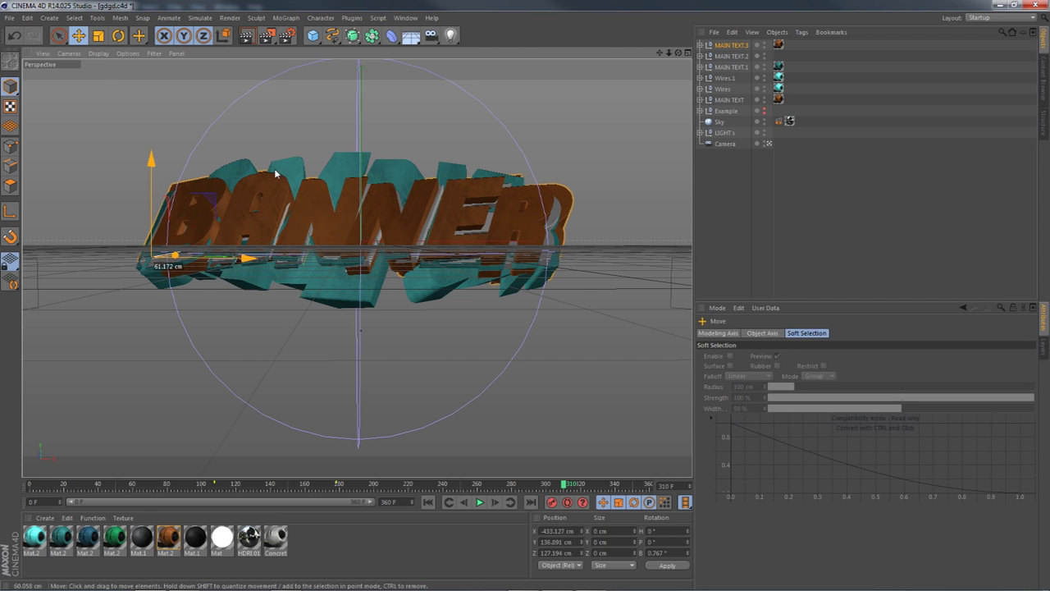
# Add a Wrap deformer and make it a child of the MAIN TEXT.3 null, below its letters.
pyautogui.click(700, 46)
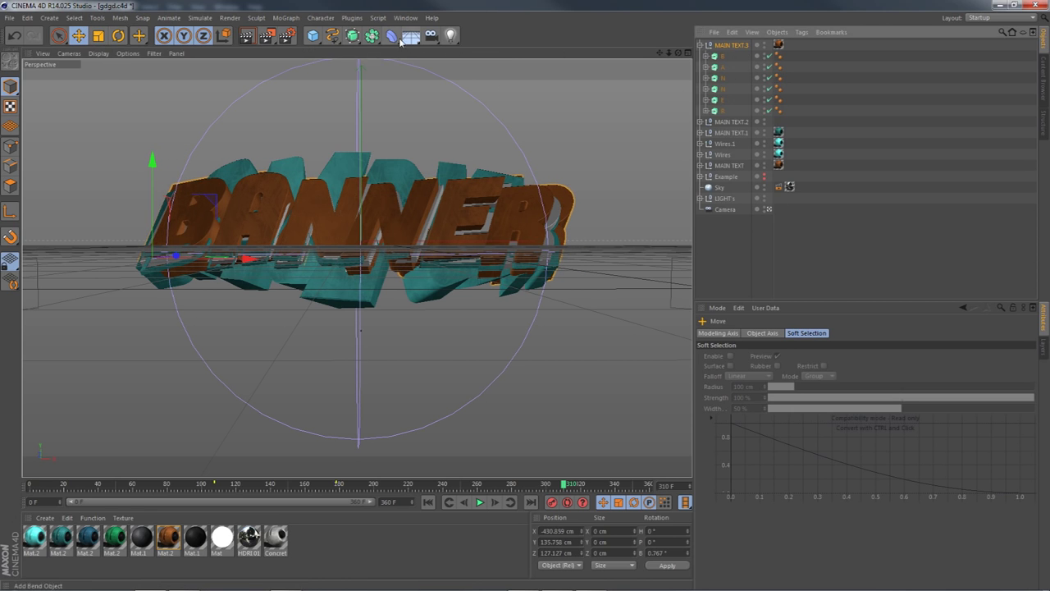
pyautogui.click(394, 39)
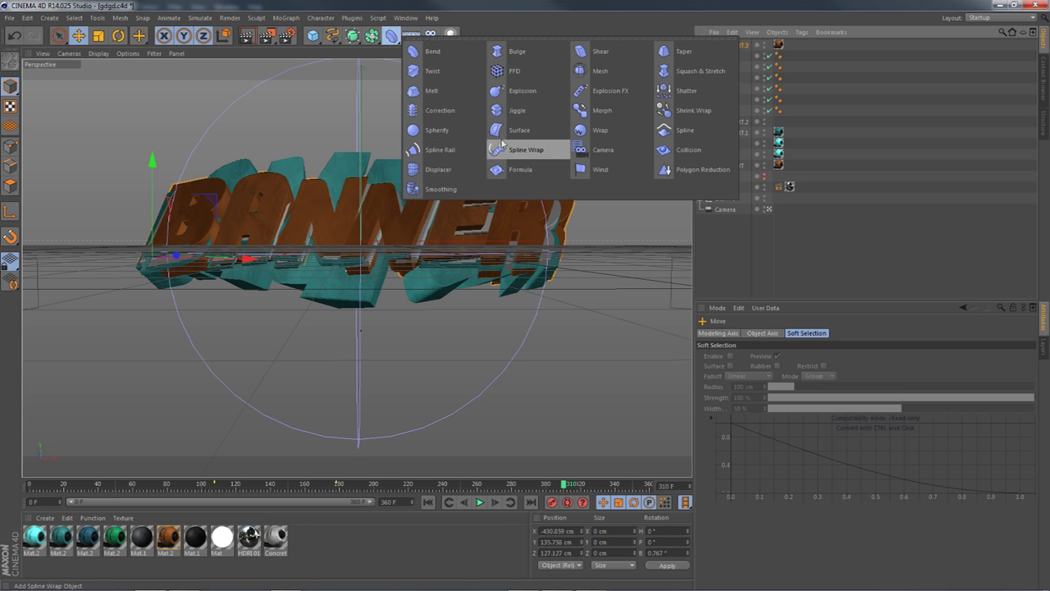
pyautogui.click(601, 132)
pyautogui.moveTo(723, 47); pyautogui.dragTo(726, 126)
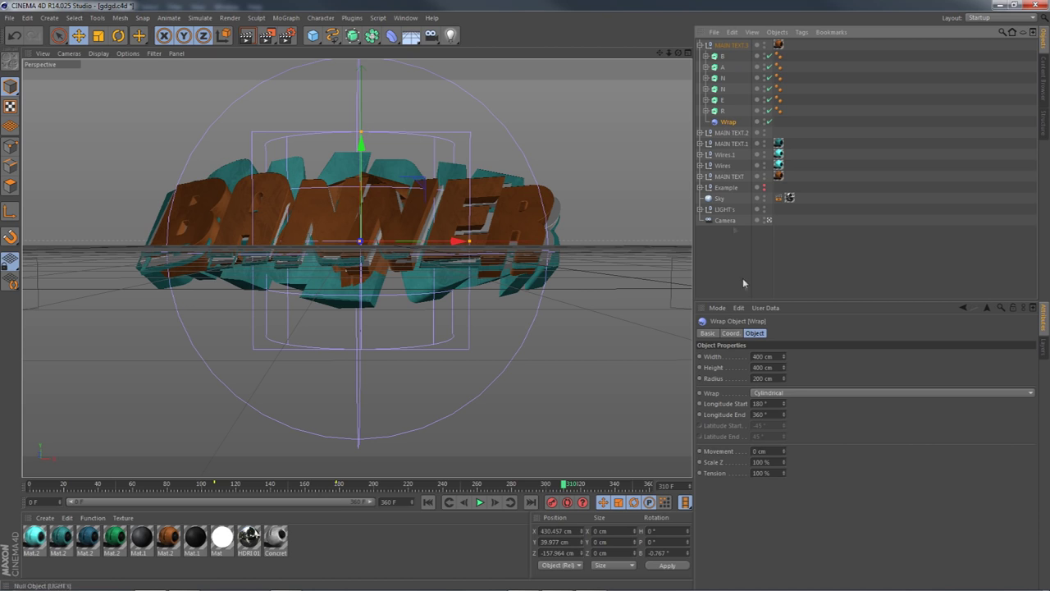
# Set the Wrap deformer to width 130 cm, height 470 cm, radius 950 cm, longitude start 200° and movement 11 cm.
pyautogui.click(767, 356)
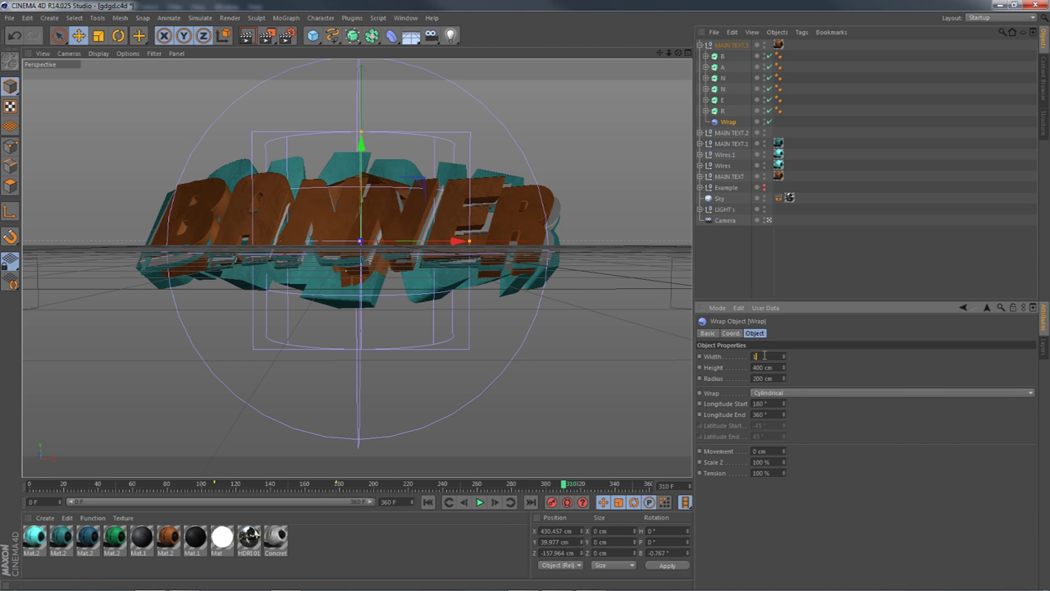
pyautogui.press('Tab')
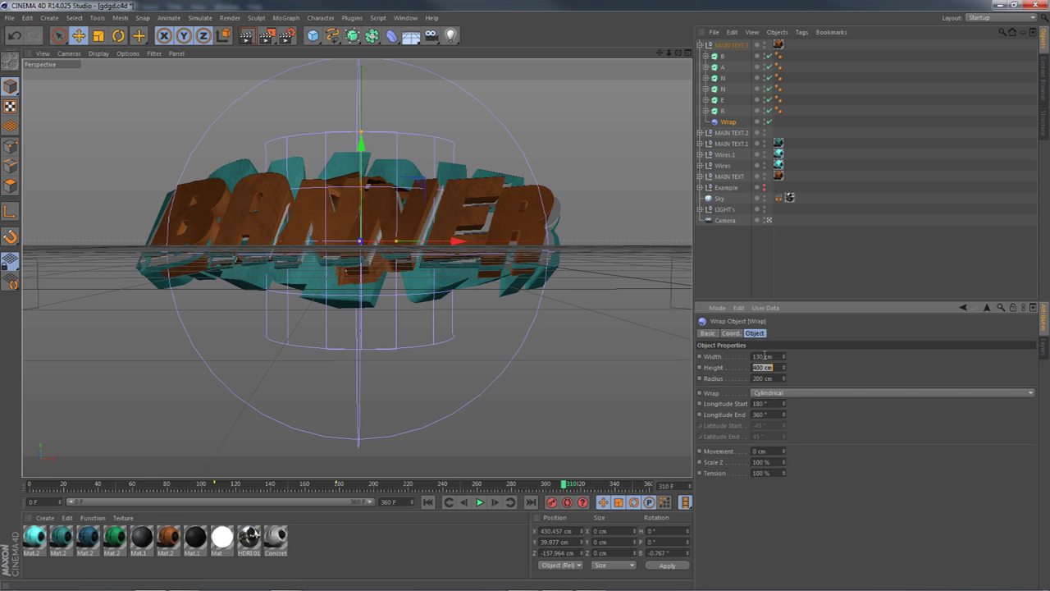
pyautogui.write('470')
pyautogui.press('Tab')
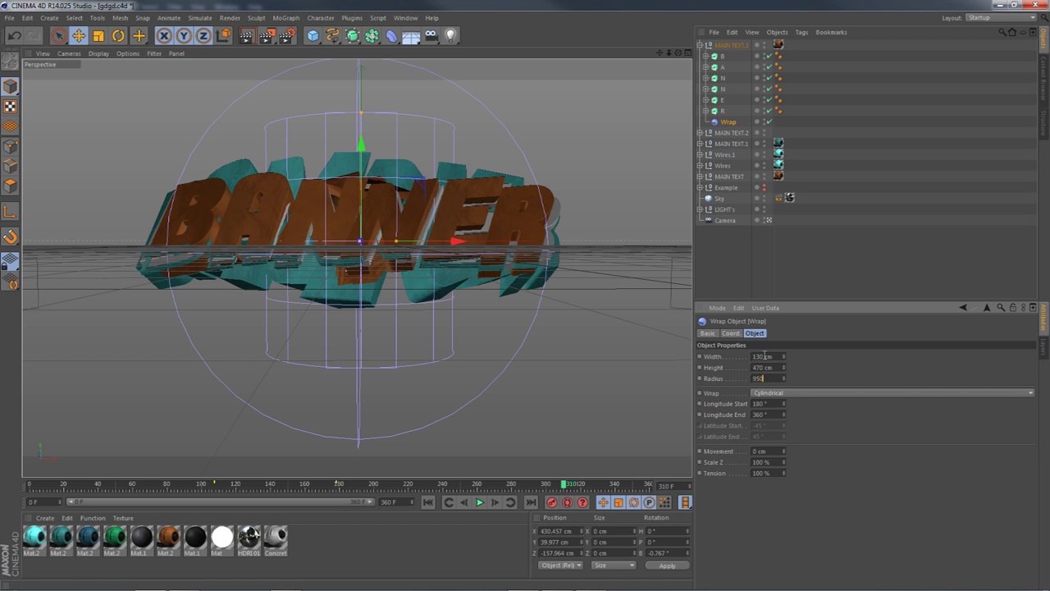
pyautogui.press('Tab')
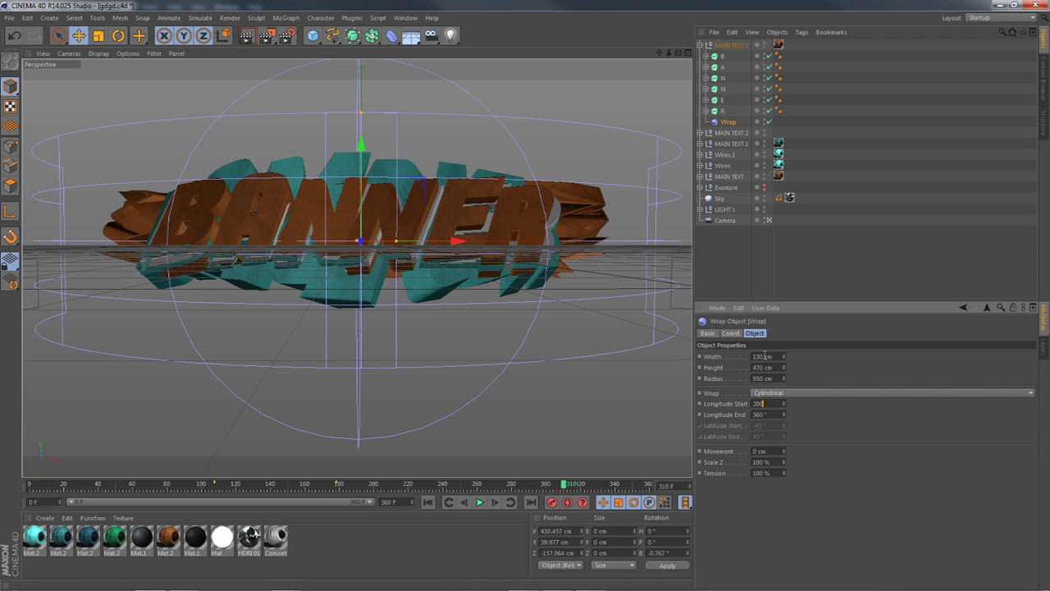
pyautogui.press('Tab')
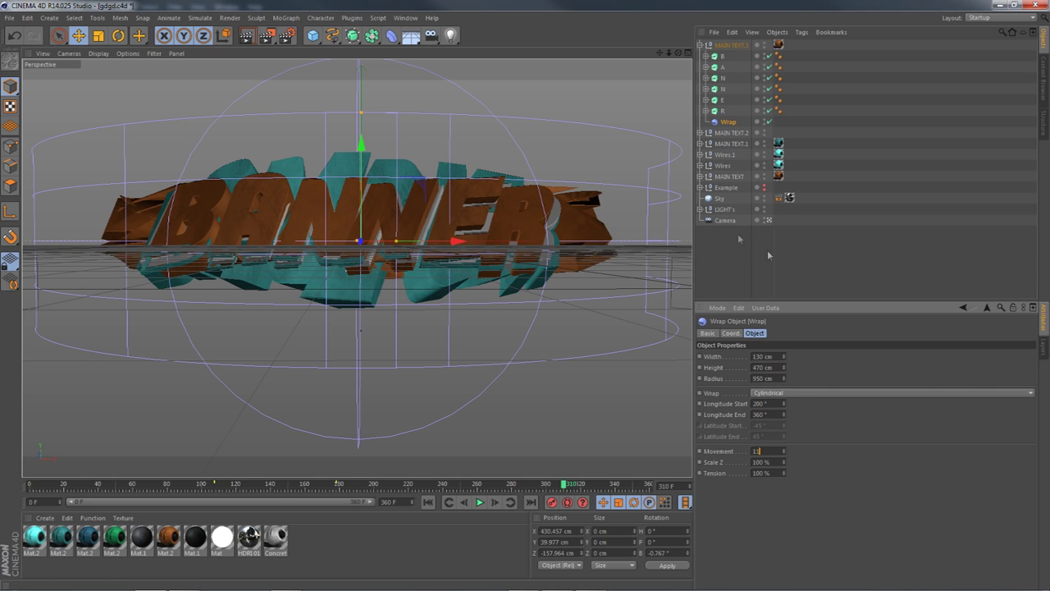
pyautogui.click(824, 256)
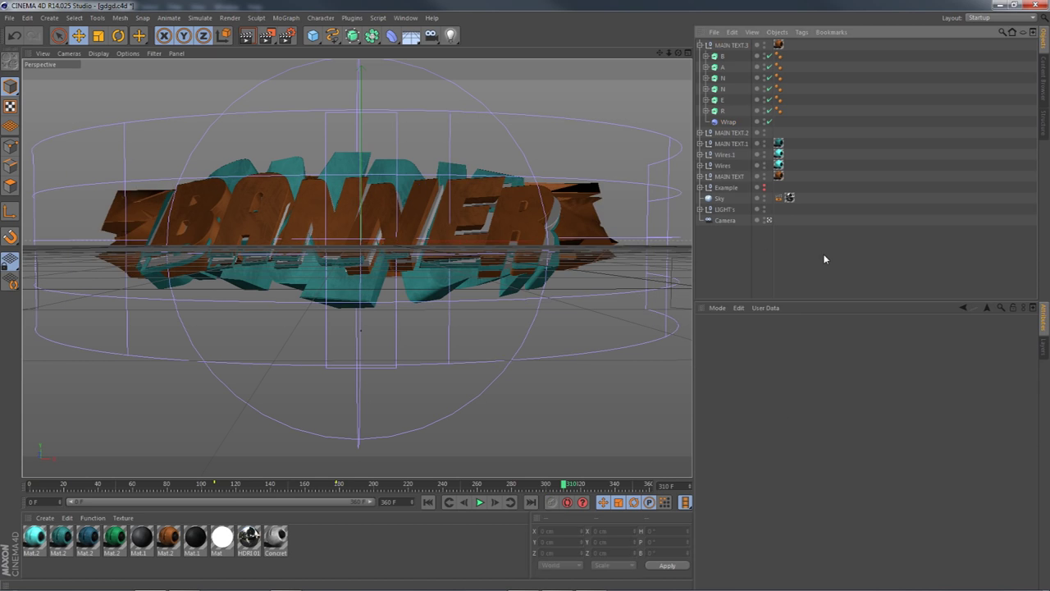
# Centre the wrapped MAIN TEXT.3 null behind the main letters at about X -30, Y 114, Z 128 cm and adjust its scale.
pyautogui.click(717, 46)
pyautogui.press('t')
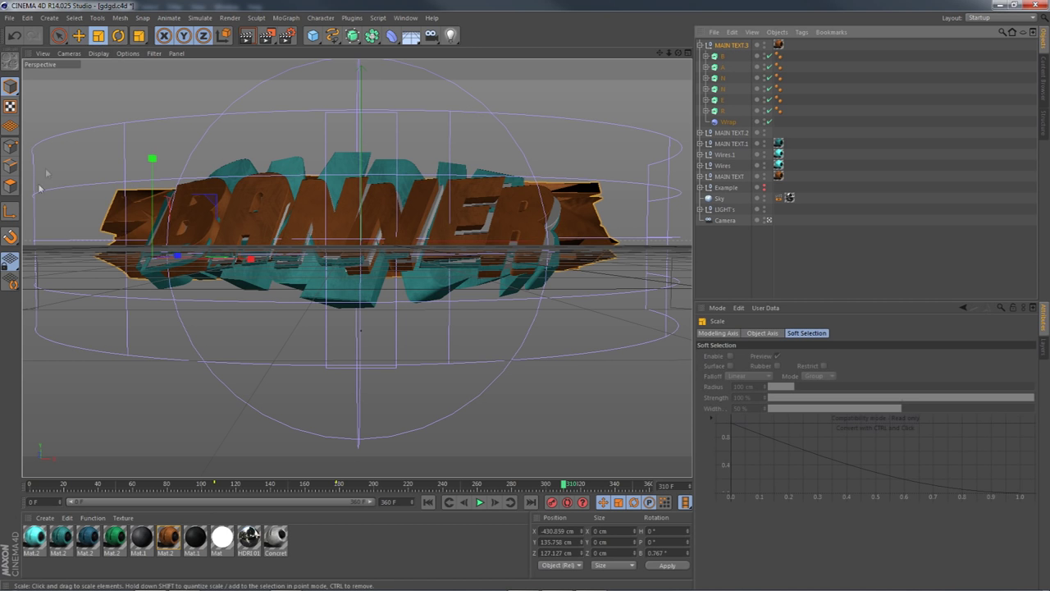
pyautogui.click(10, 211)
pyautogui.scroll(-5, 46, 148)
pyautogui.click(78, 35)
pyautogui.moveTo(276, 263); pyautogui.dragTo(392, 264)
pyautogui.click(98, 36)
pyautogui.moveTo(323, 181); pyautogui.dragTo(349, 194)
pyautogui.click(79, 35)
pyautogui.click(97, 35)
pyautogui.moveTo(256, 102); pyautogui.dragTo(221, 96)
pyautogui.click(79, 35)
pyautogui.moveTo(274, 117); pyautogui.dragTo(270, 106)
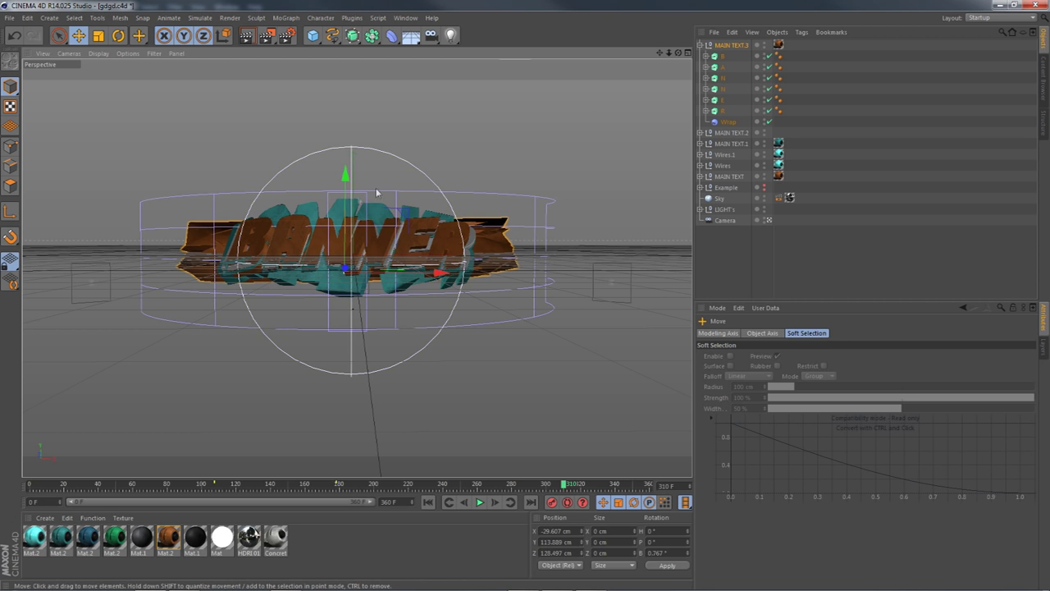
# Enlarge the MAIN TEXT.3 null slightly and raise its Wrap deformer's Movement to about 22.6 cm.
pyautogui.scroll(5, 375, 231)
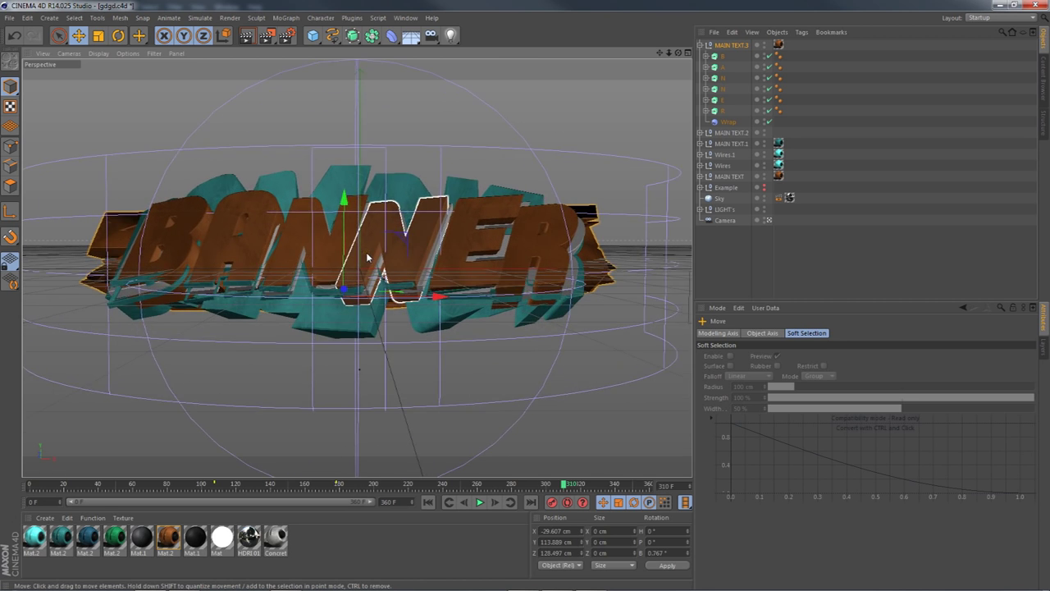
pyautogui.scroll(-1, 367, 257)
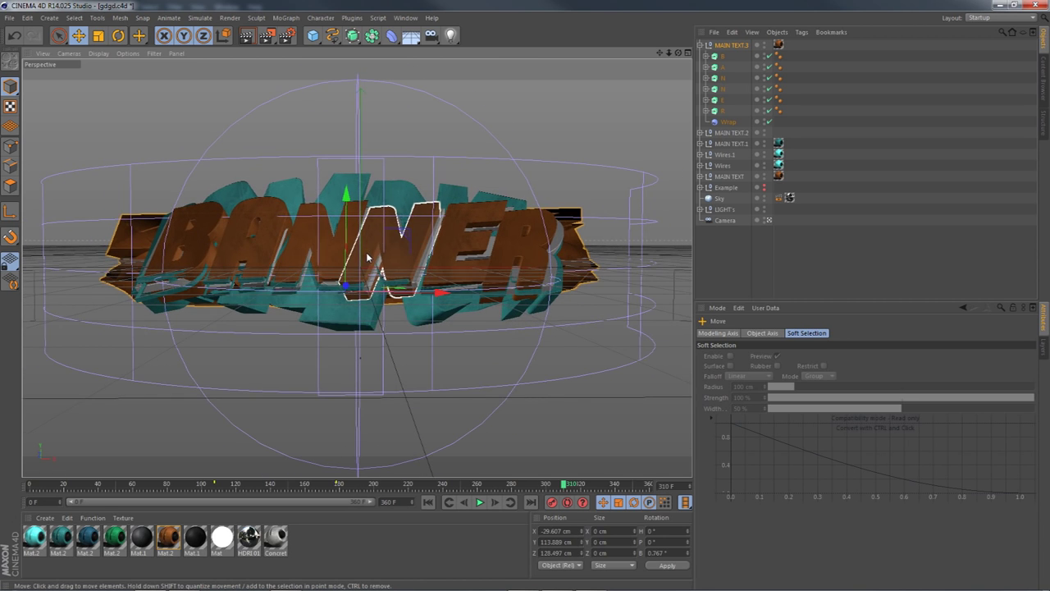
pyautogui.click(97, 41)
pyautogui.moveTo(206, 125); pyautogui.dragTo(238, 131)
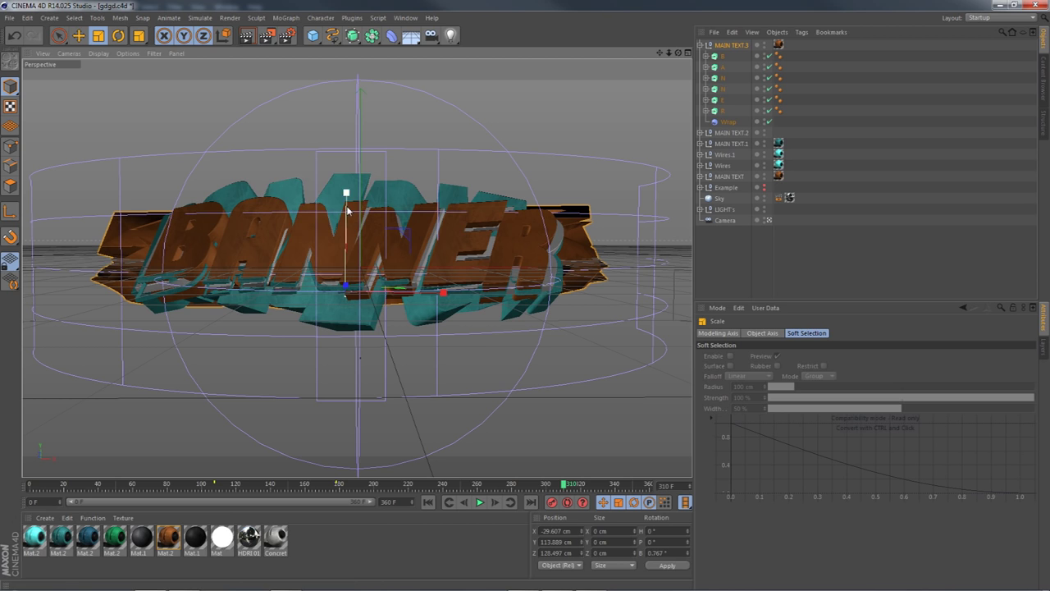
pyautogui.click(727, 122)
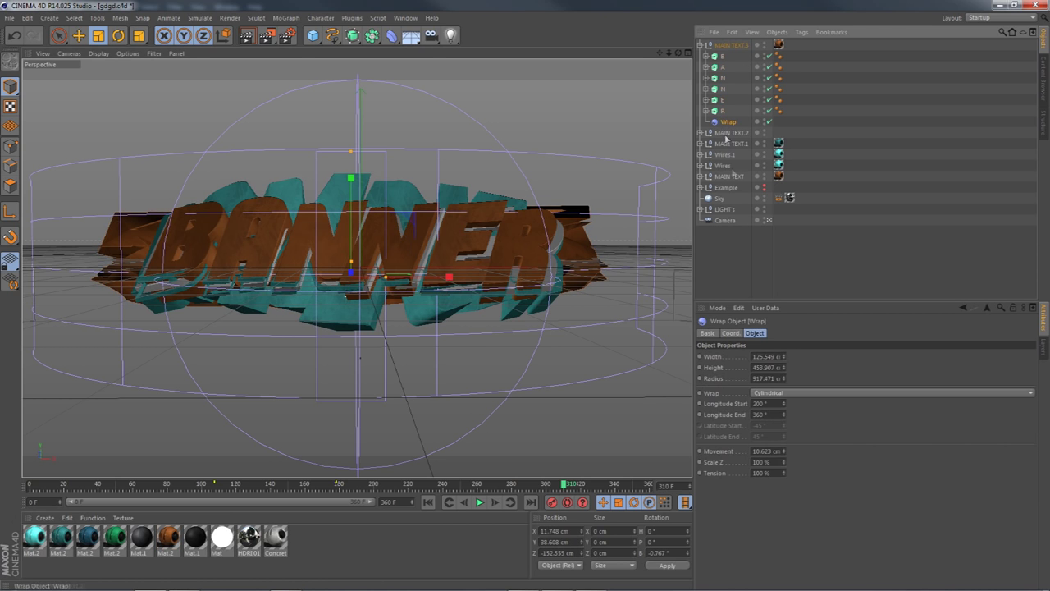
pyautogui.moveTo(784, 457); pyautogui.dragTo(783, 410)
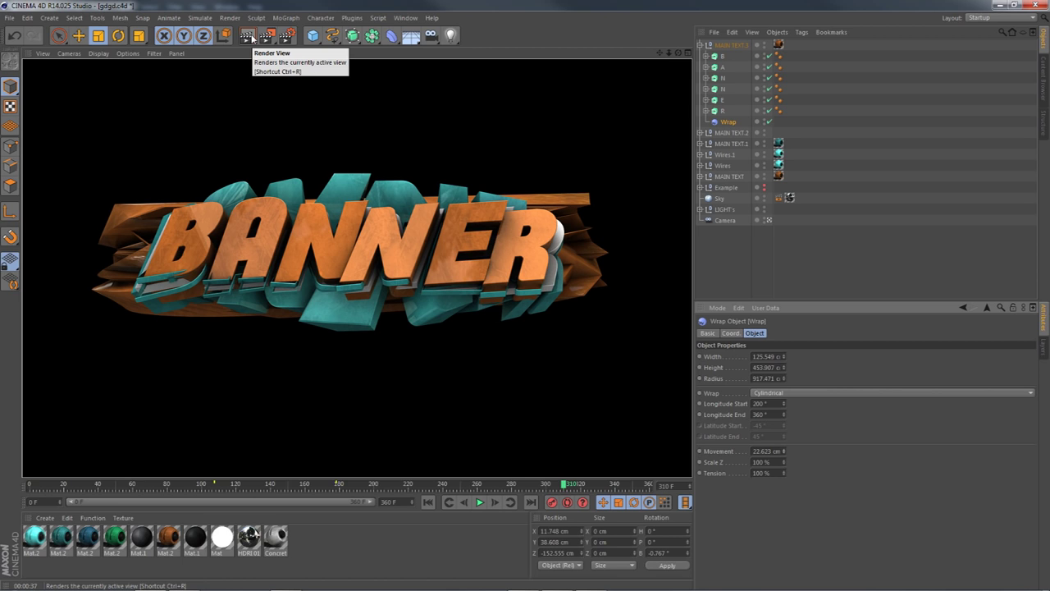
# In the render settings, set the output file on the Desktop to Render3D, saved as PNG.
pyautogui.click(286, 35)
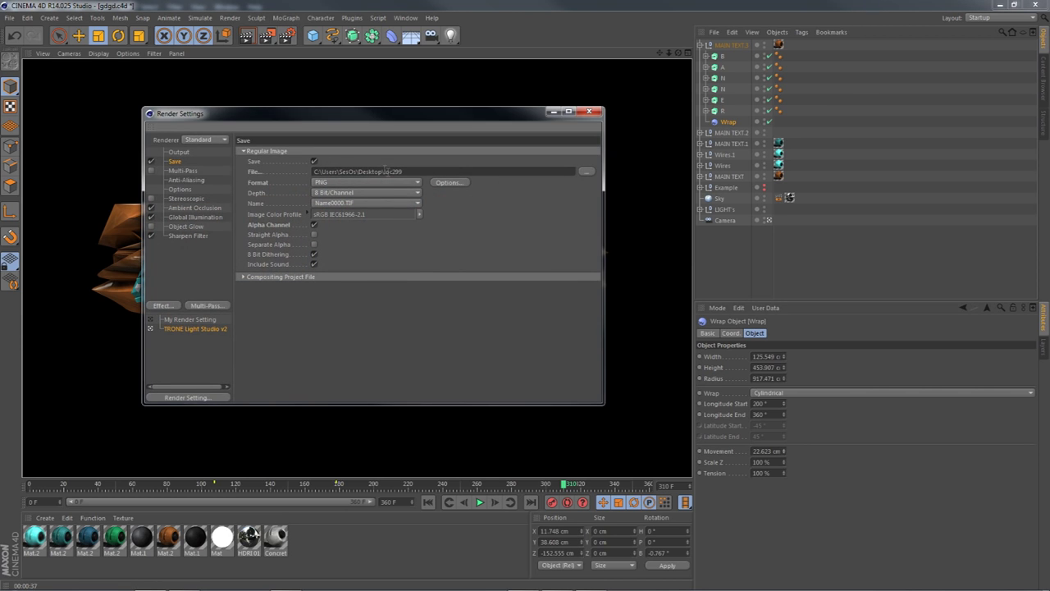
pyautogui.moveTo(387, 171); pyautogui.dragTo(484, 170)
pyautogui.write('Render3D')
pyautogui.click(322, 181)
pyautogui.click(323, 182)
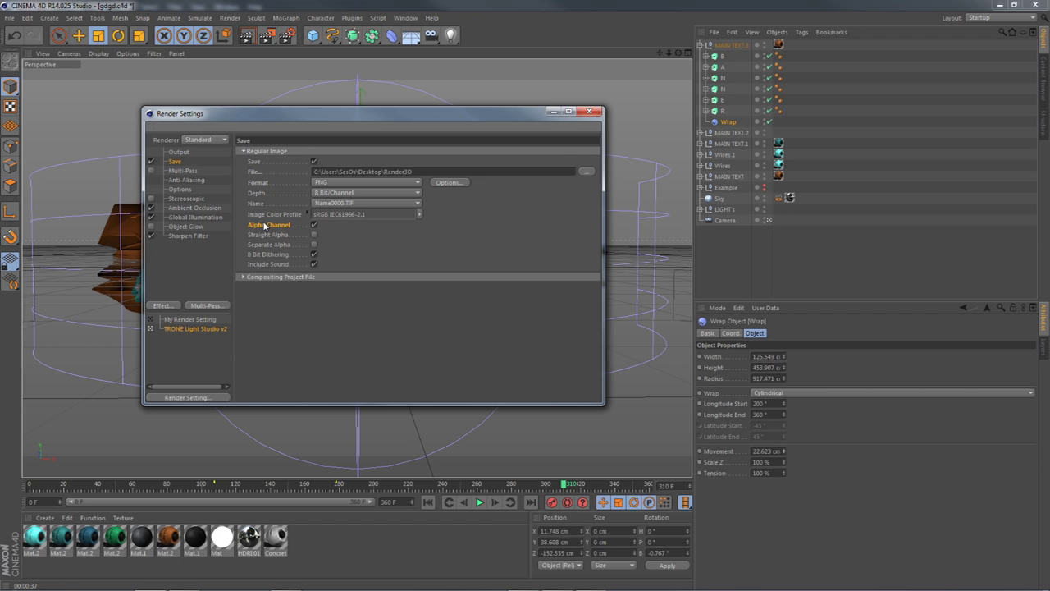
# Review the Ambient Occlusion, Global Illumination and Sharpen Filter render settings, and close the settings window.
pyautogui.click(187, 208)
pyautogui.click(183, 217)
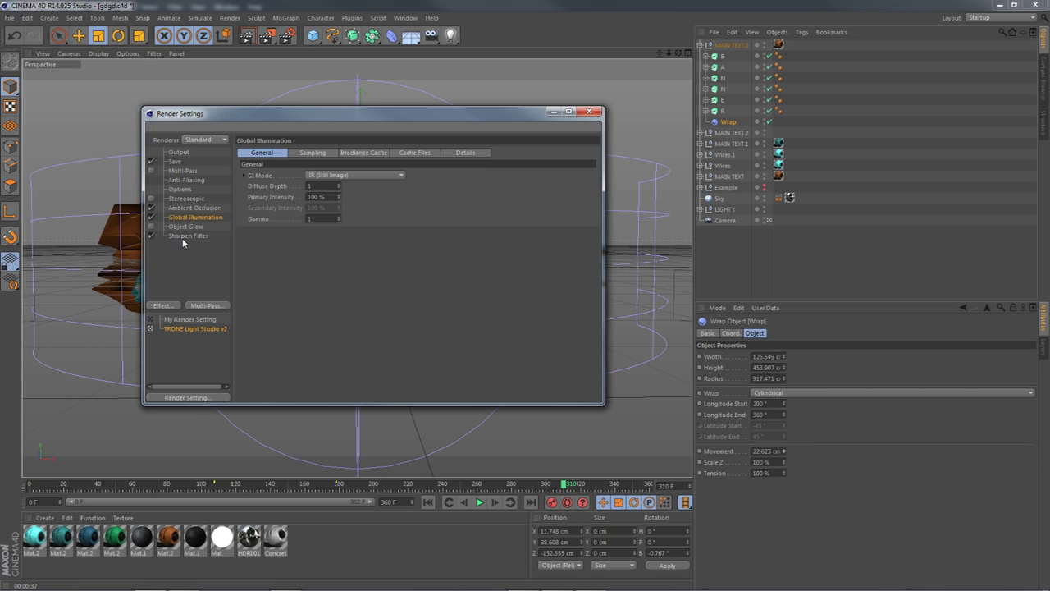
pyautogui.click(194, 209)
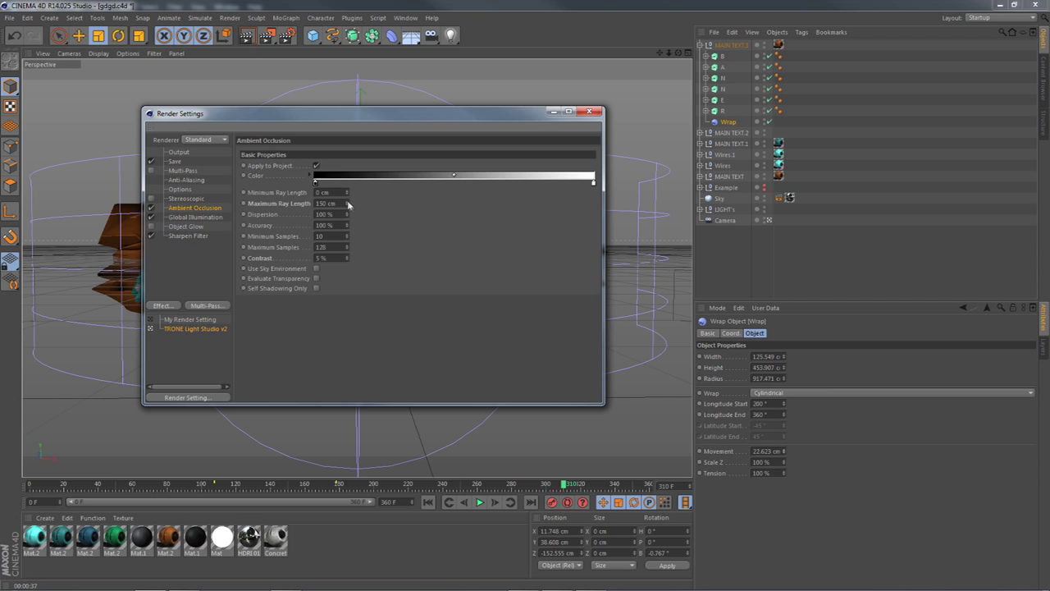
pyautogui.doubleClick(326, 203)
pyautogui.click(164, 306)
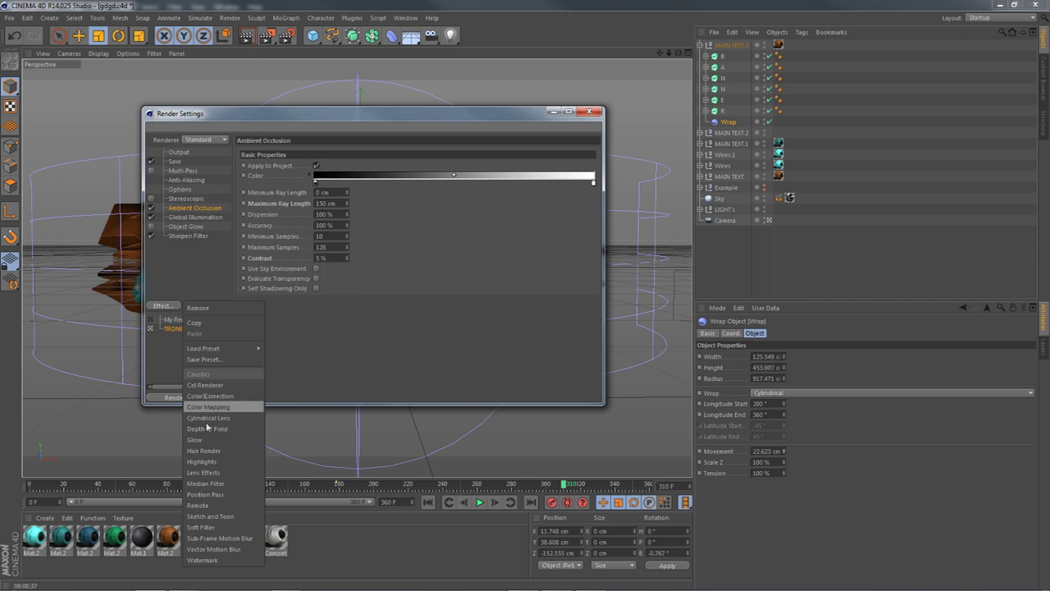
pyautogui.click(177, 265)
pyautogui.click(181, 217)
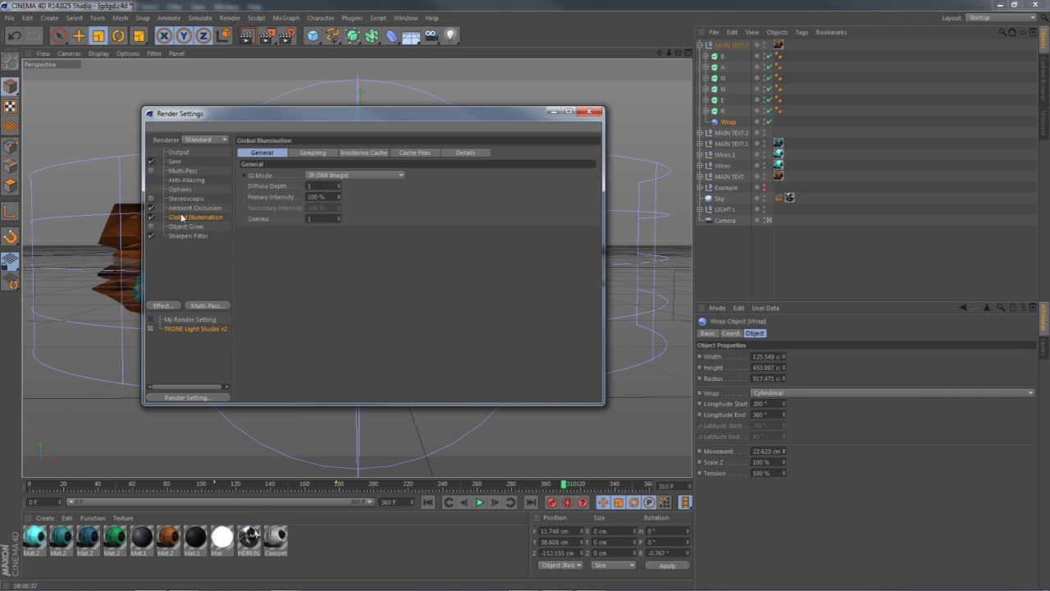
pyautogui.click(191, 237)
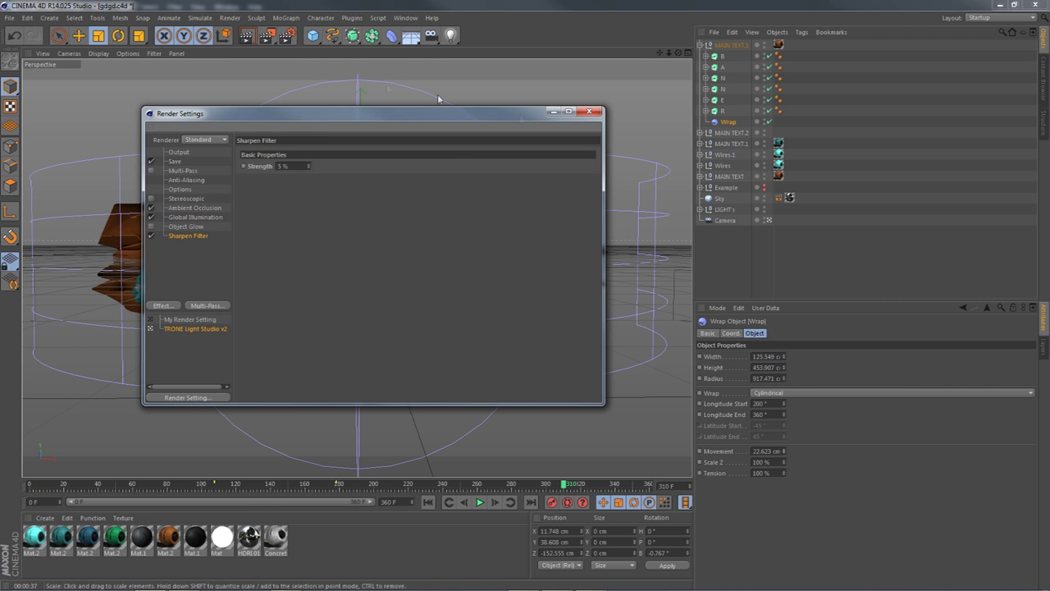
pyautogui.click(589, 112)
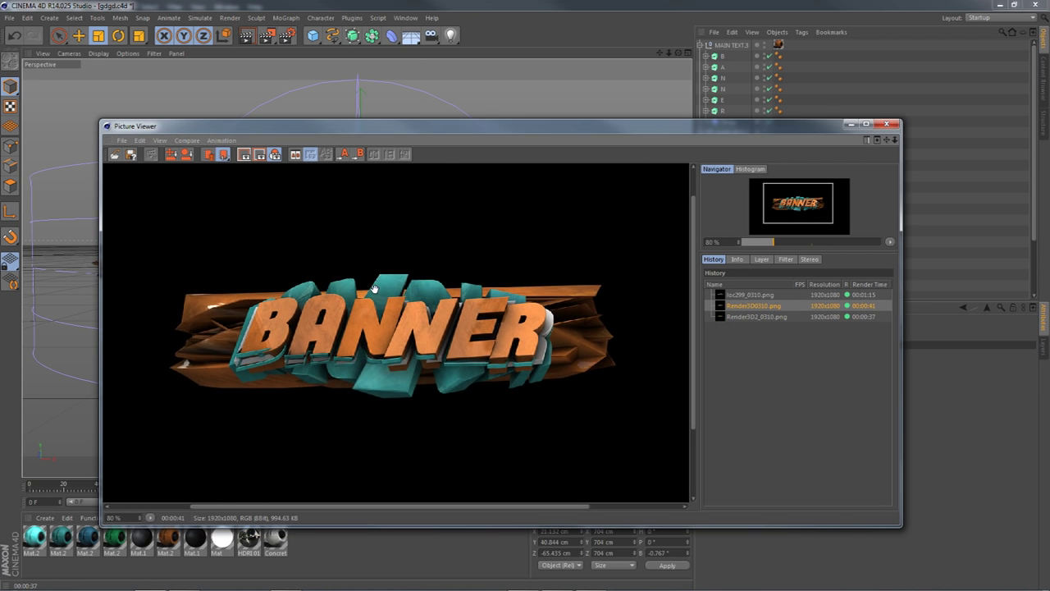
# Compare the earlier banner render with Render3D0310.png and Render3D2_0310.png in the Picture Viewer.
pyautogui.click(743, 295)
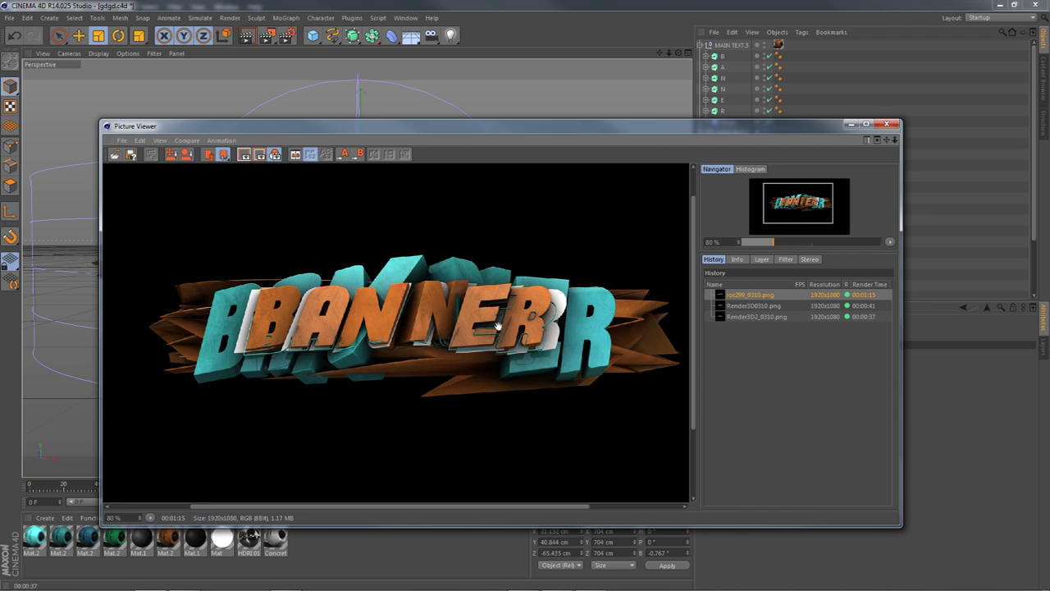
pyautogui.click(761, 306)
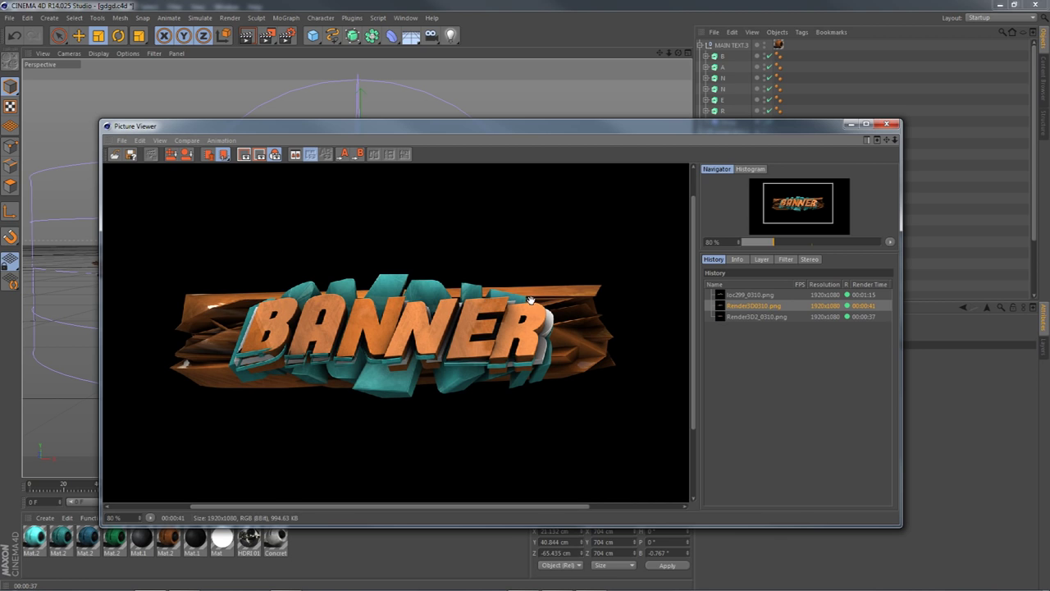
pyautogui.click(750, 296)
pyautogui.click(747, 306)
pyautogui.click(780, 318)
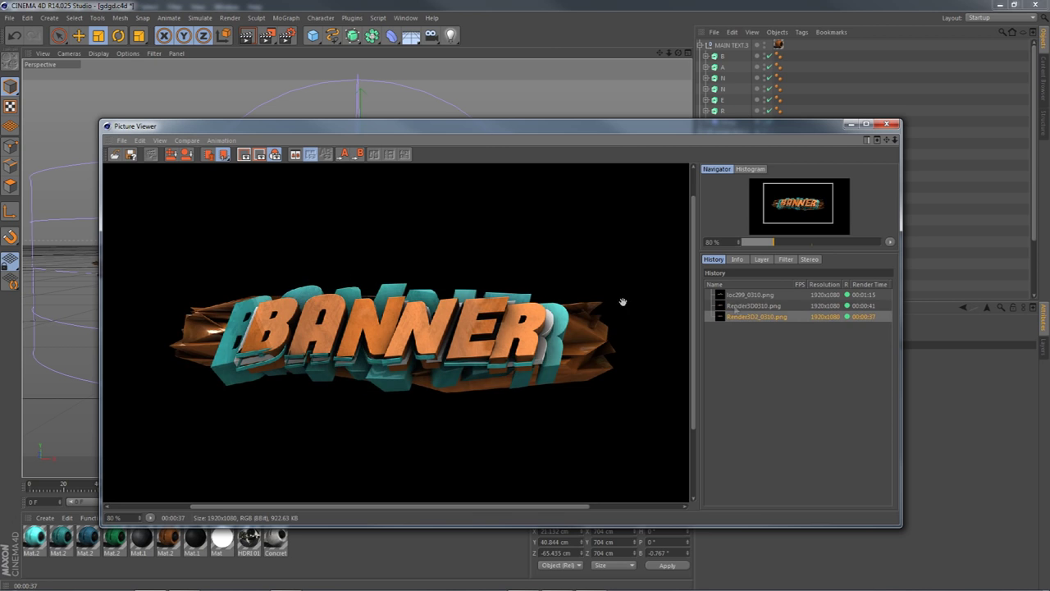
pyautogui.click(748, 307)
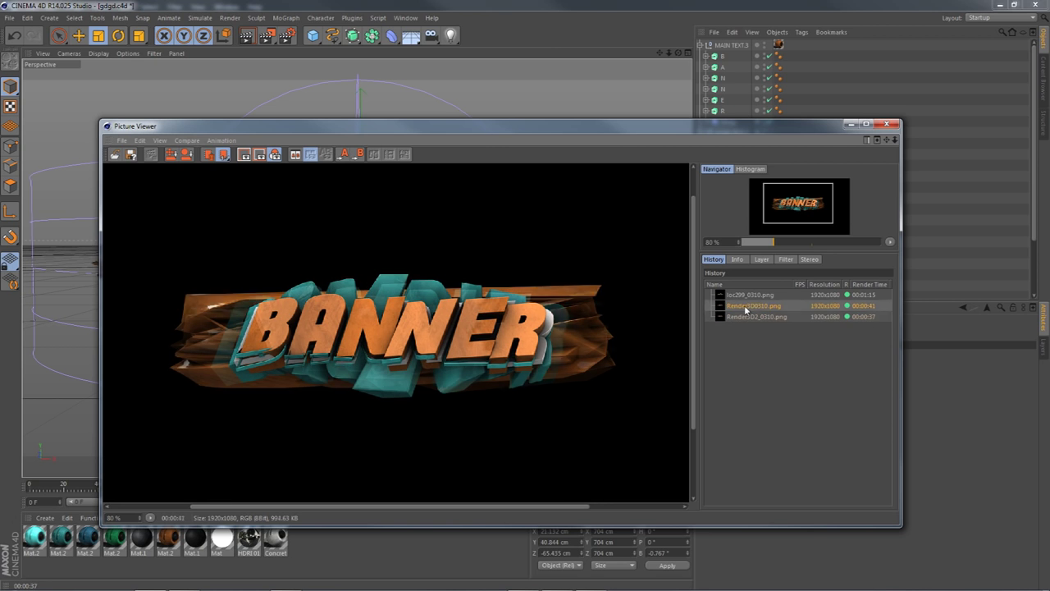
pyautogui.click(745, 318)
pyautogui.click(748, 308)
pyautogui.click(749, 314)
pyautogui.click(747, 309)
pyautogui.click(744, 318)
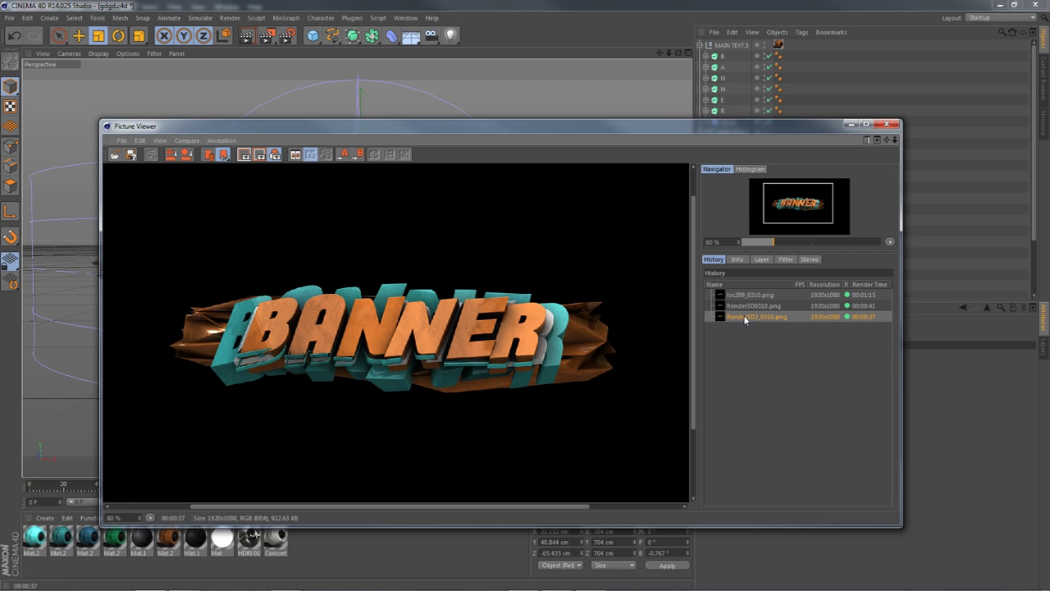
# Switch to Photoshop, hide the 3D group in the banner document and place the Render3D2_0310 image above it.
pyautogui.click(184, 579)
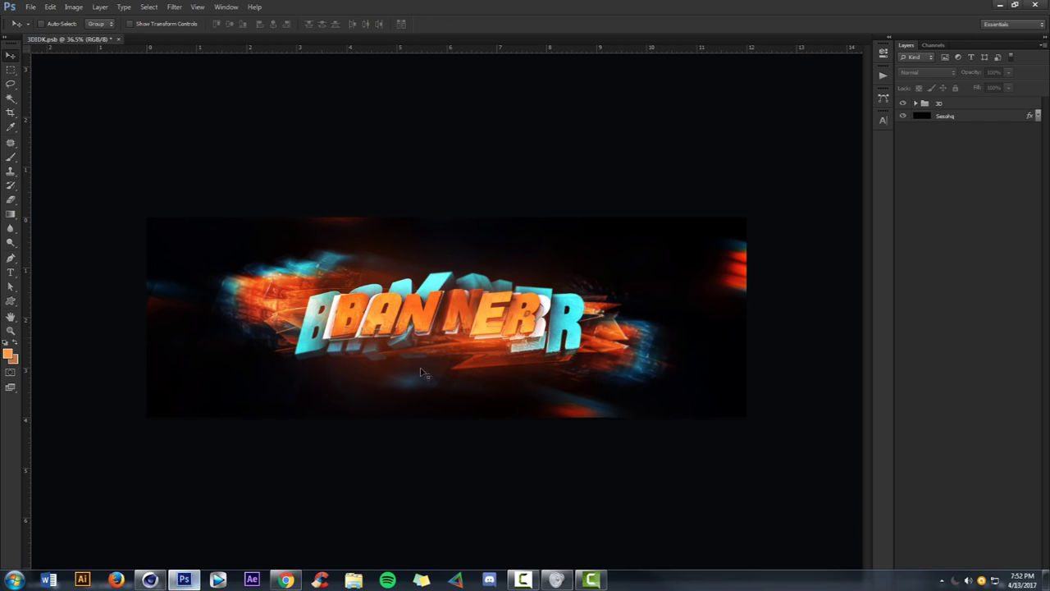
pyautogui.click(518, 225)
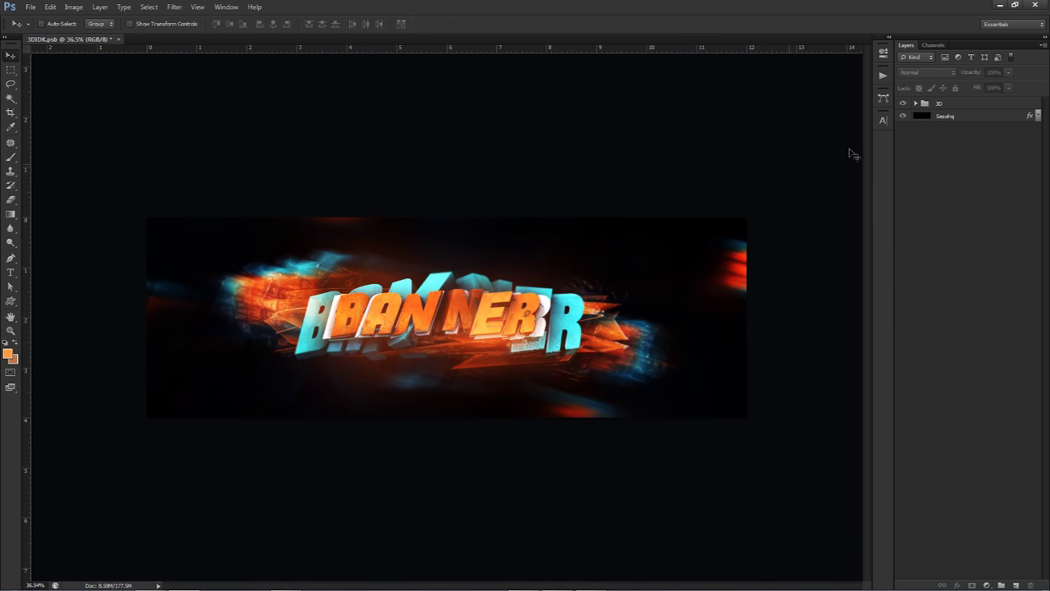
pyautogui.click(902, 102)
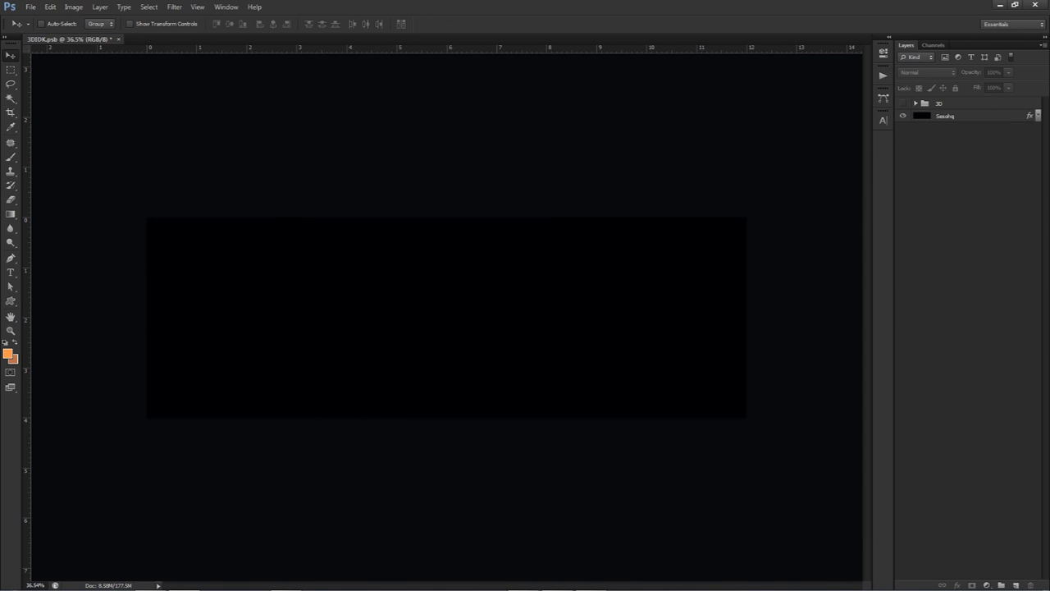
pyautogui.moveTo(866, 182); pyautogui.dragTo(469, 293)
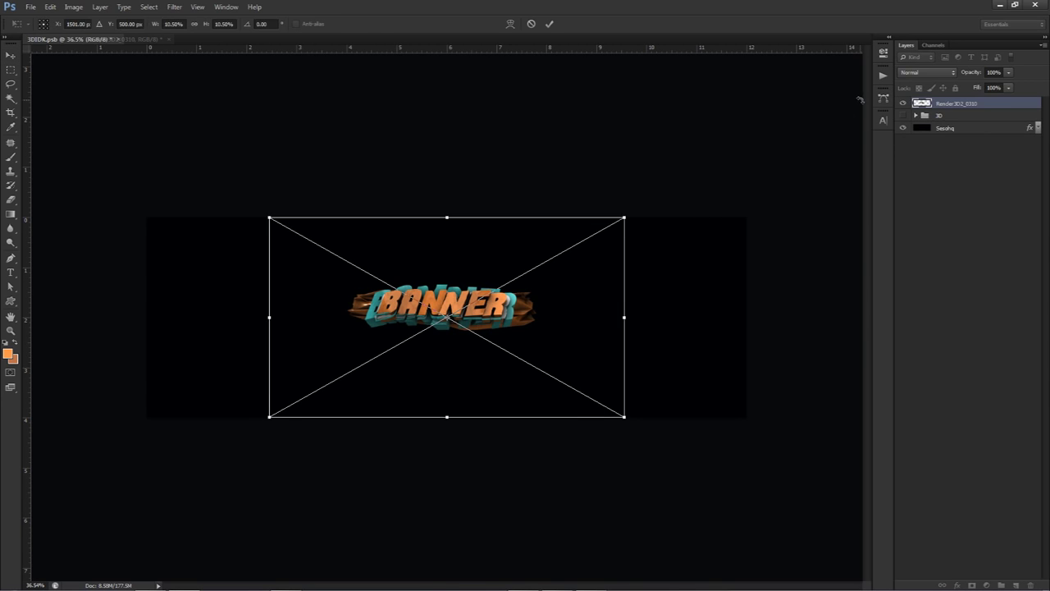
pyautogui.press('Return')
# Rename the placed image's layer as Render.
pyautogui.doubleClick(957, 105)
pyautogui.write('Render')
pyautogui.press('Return')
# Scale up the Render layer proportionally from its centre and centre the lettering on the banner.
pyautogui.hotkey('ctrl', 't')
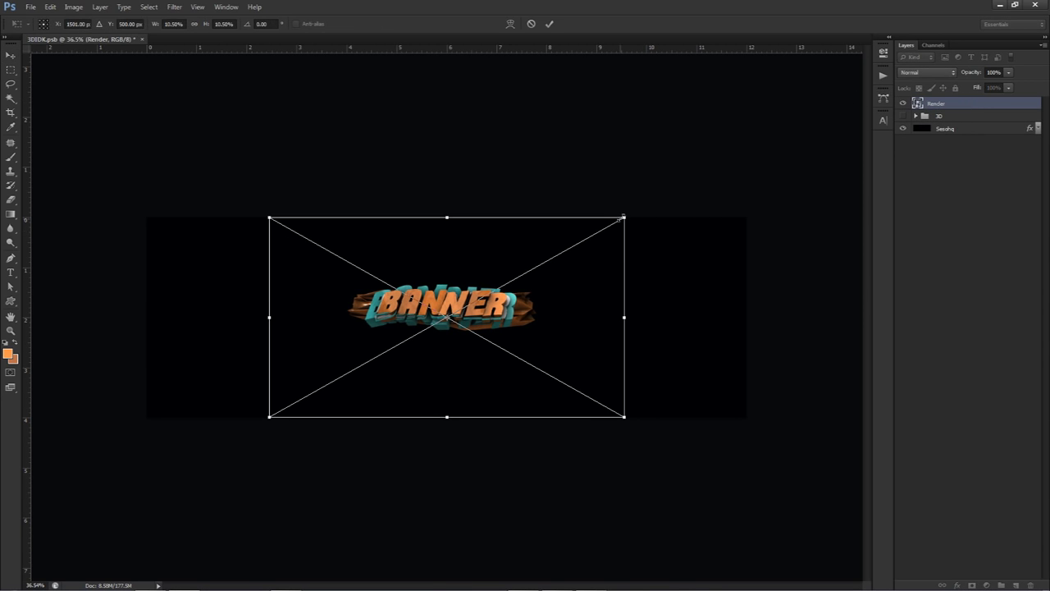
pyautogui.keyDown('alt'); pyautogui.keyDown('shift'); pyautogui.moveTo(624, 216); pyautogui.dragTo(748, 151); pyautogui.keyUp('shift'); pyautogui.keyUp('alt')
pyautogui.click(550, 24)
pyautogui.moveTo(498, 244); pyautogui.dragTo(506, 262)
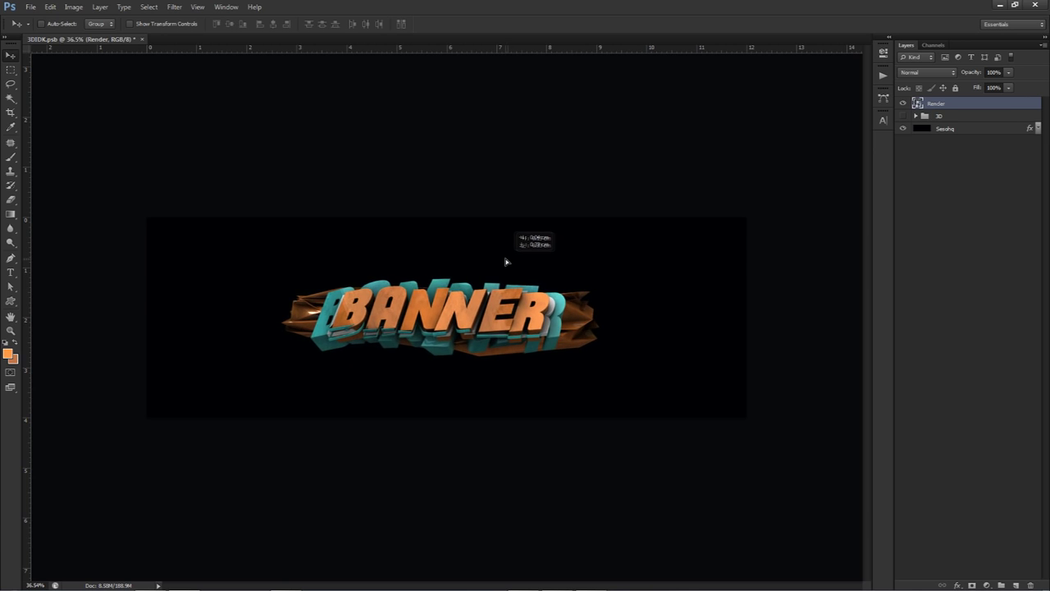
pyautogui.hotkey('ctrl', ';')
pyautogui.hotkey('ctrl', ';')
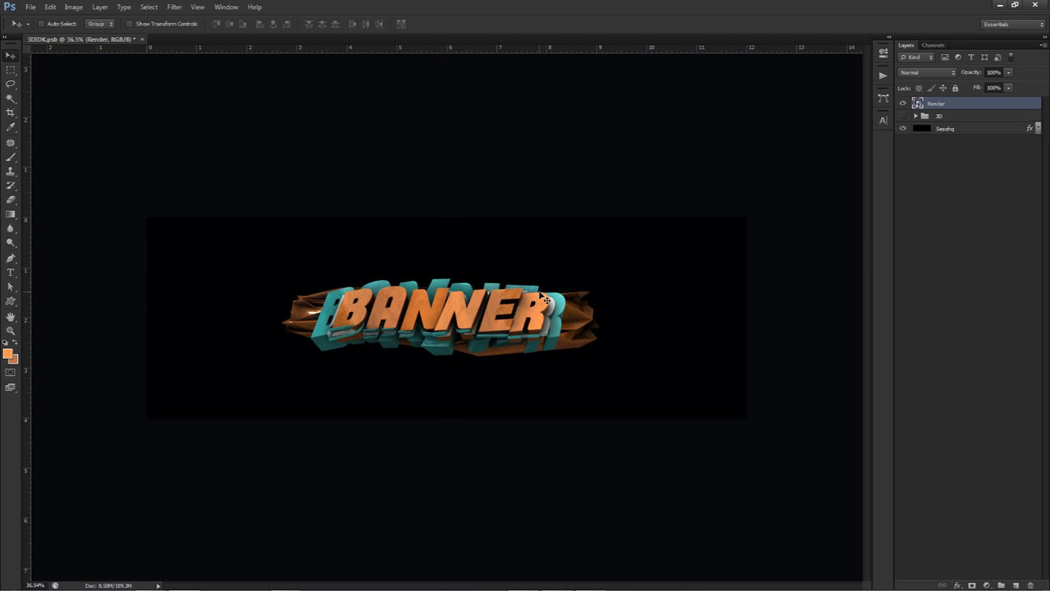
pyautogui.click(9, 354)
pyautogui.click(247, 288)
pyautogui.moveTo(402, 179); pyautogui.dragTo(360, 225)
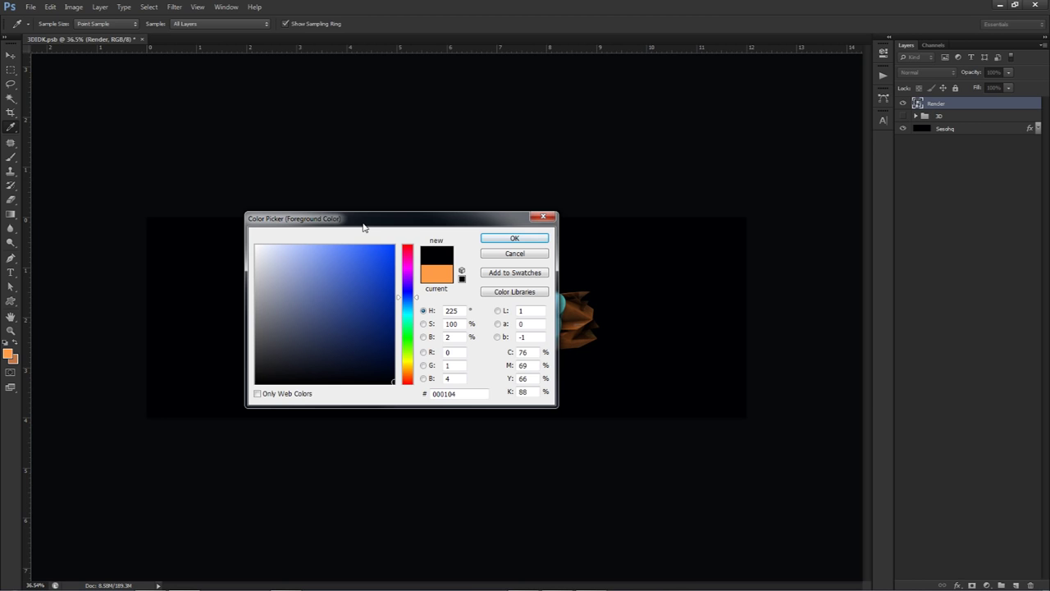
pyautogui.click(496, 235)
pyautogui.click(514, 253)
pyautogui.press('v')
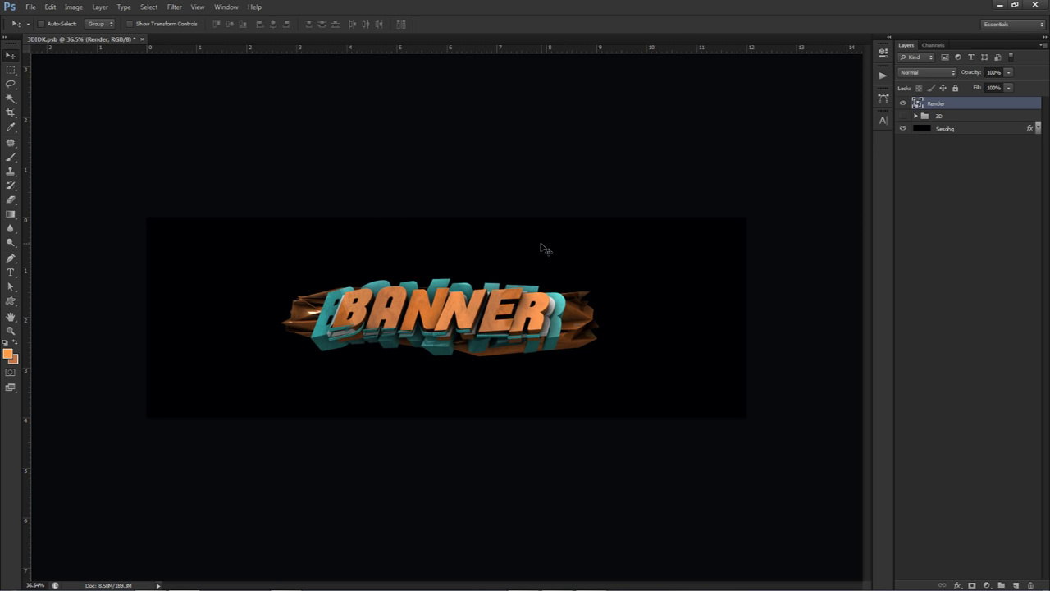
pyautogui.click(1037, 128)
pyautogui.click(959, 152)
pyautogui.doubleClick(959, 153)
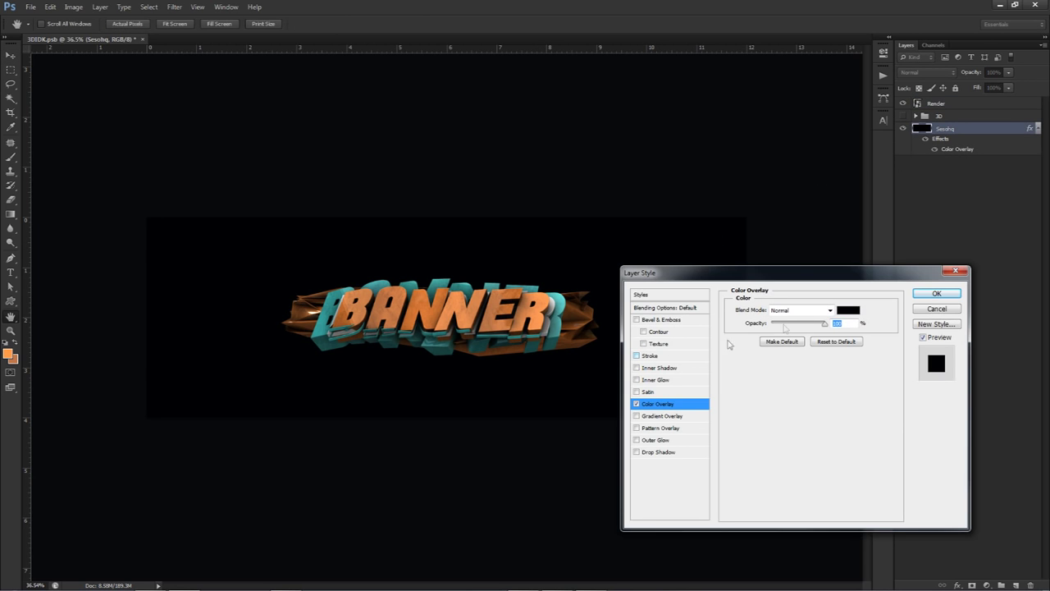
pyautogui.click(852, 314)
pyautogui.moveTo(394, 220); pyautogui.dragTo(735, 338)
pyautogui.click(751, 481)
pyautogui.moveTo(750, 484); pyautogui.dragTo(751, 367)
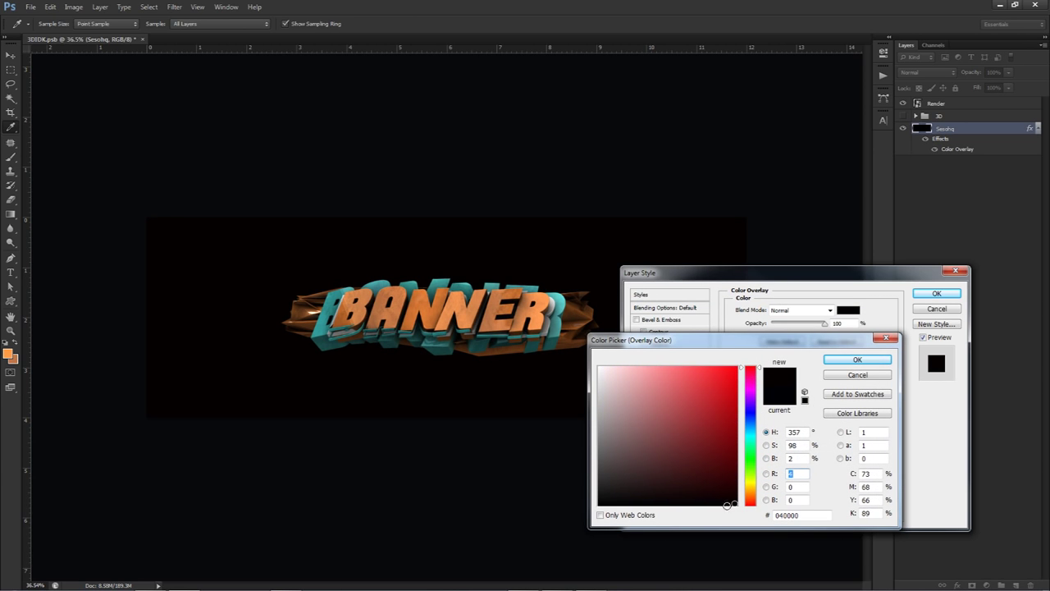
pyautogui.click(753, 469)
pyautogui.click(857, 374)
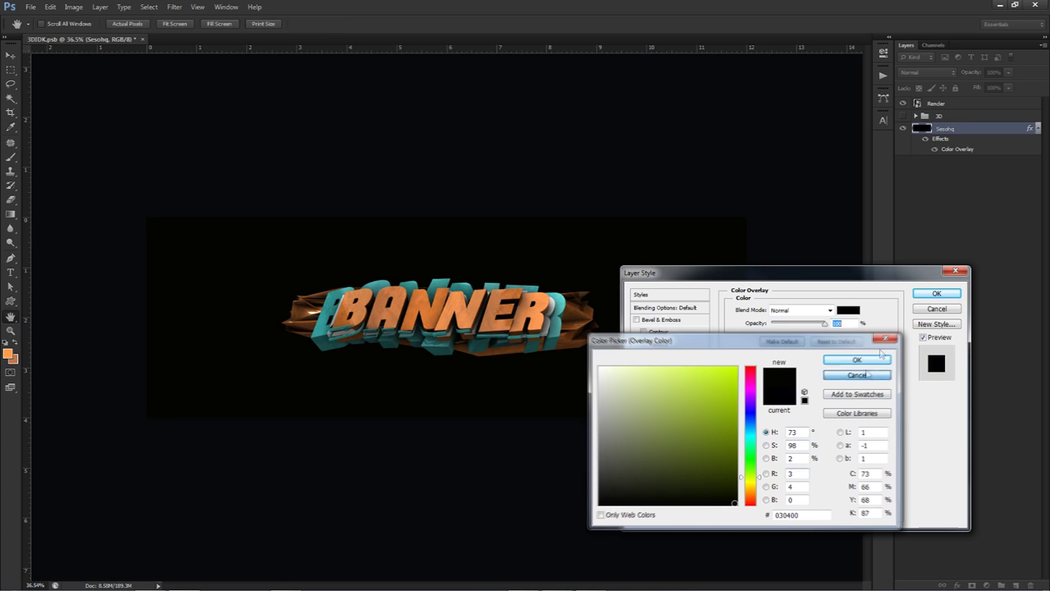
pyautogui.click(934, 308)
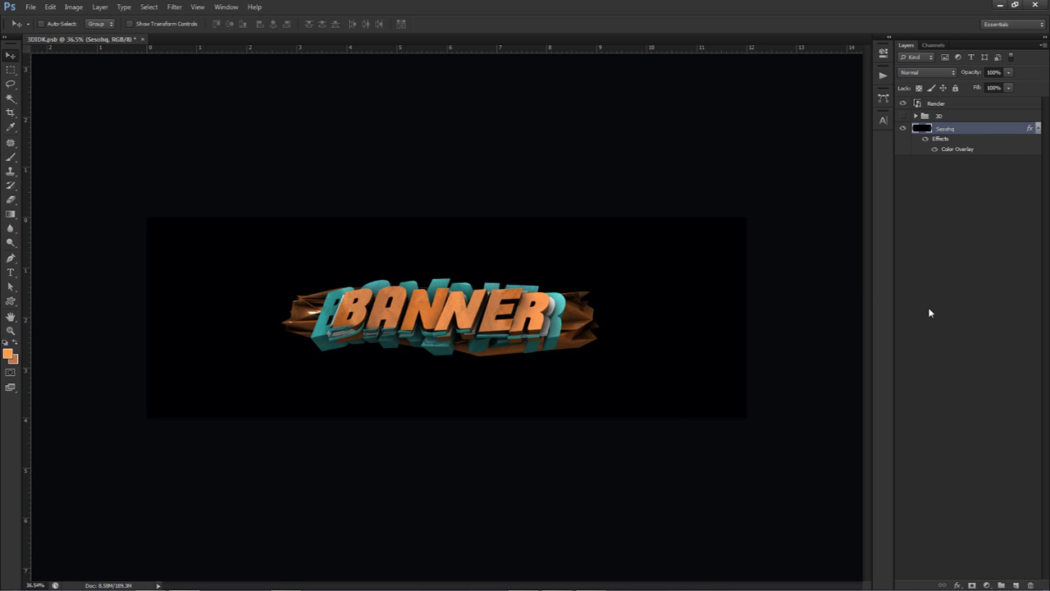
pyautogui.click(1038, 128)
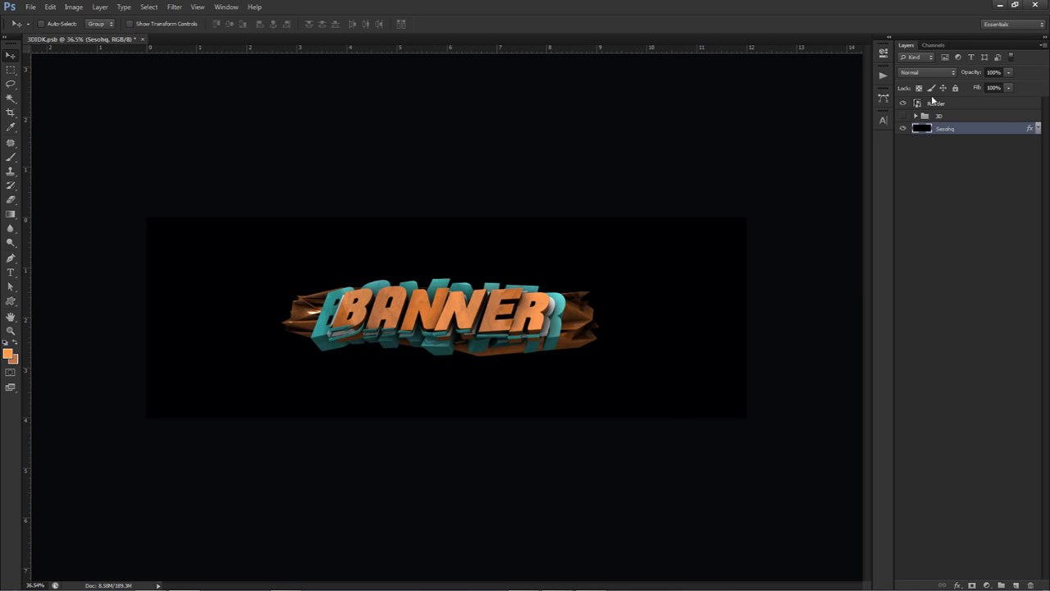
# Duplicate the Render layer, place the copy directly beneath the original and rename it as 1.
pyautogui.click(932, 102)
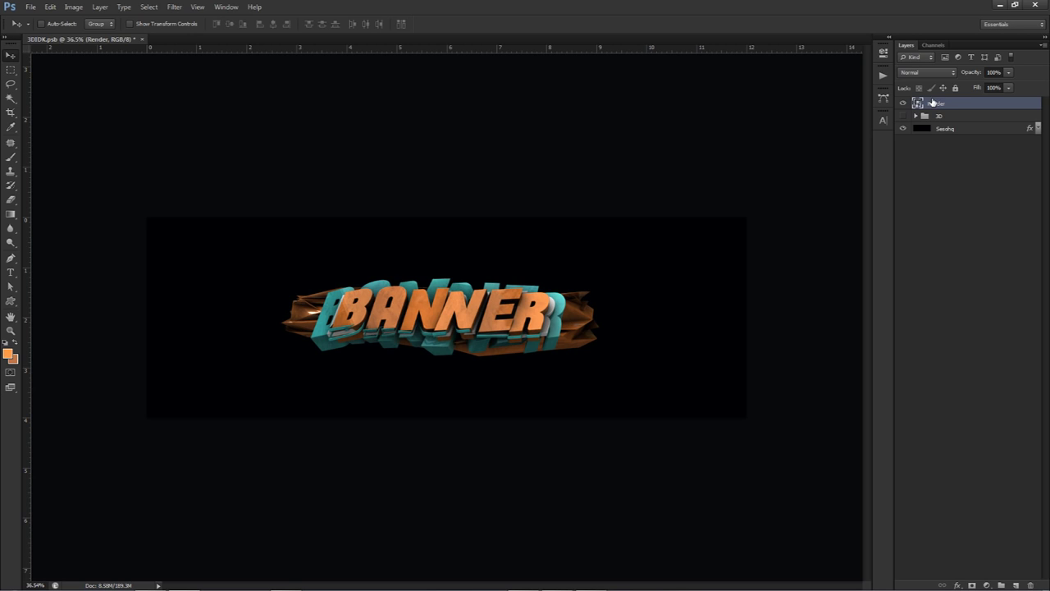
pyautogui.hotkey('ctrl', 'j')
pyautogui.moveTo(955, 103); pyautogui.dragTo(952, 119)
pyautogui.doubleClick(943, 116)
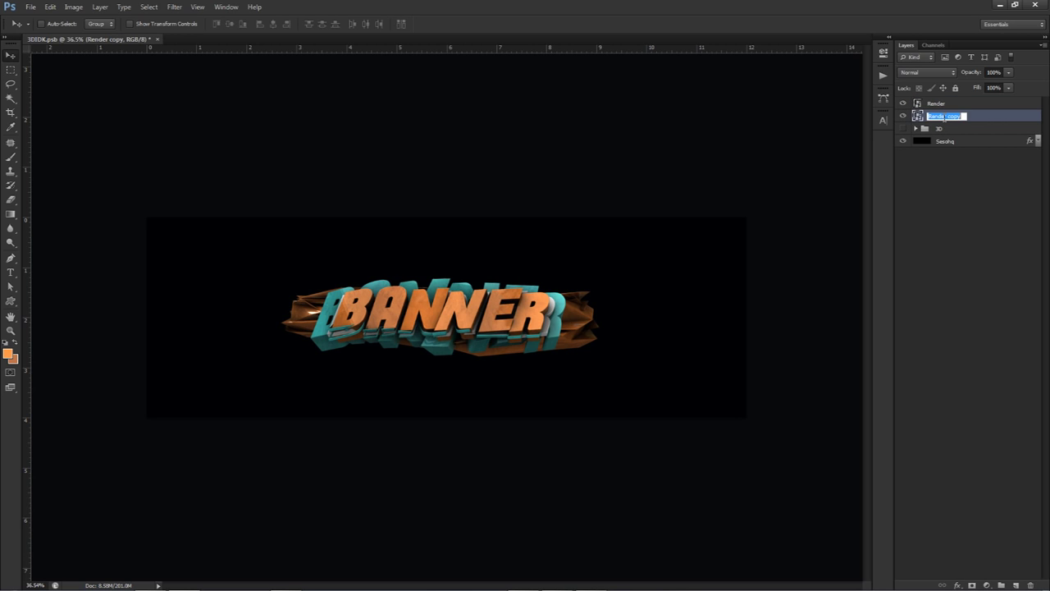
pyautogui.write('1')
pyautogui.press('Return')
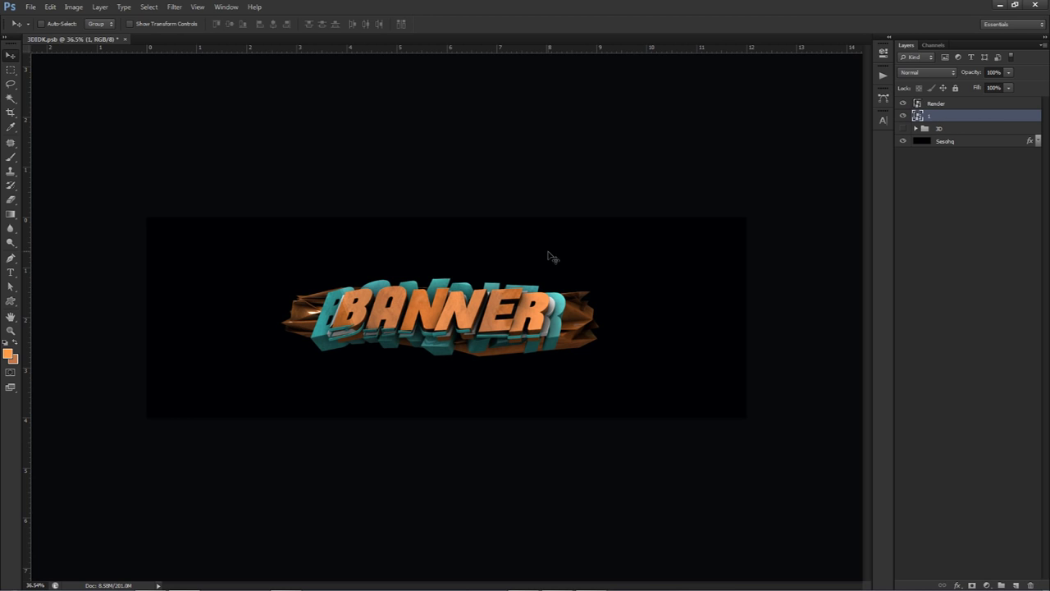
# Scale layer 1 up proportionally from its centre to about 23.69%, shift it slightly down and rotate it about 4.87° clockwise.
pyautogui.hotkey('ctrl', 't')
pyautogui.keyDown('alt'); pyautogui.keyDown('shift'); pyautogui.moveTo(746, 164); pyautogui.dragTo(846, 107); pyautogui.keyUp('shift'); pyautogui.keyUp('alt')
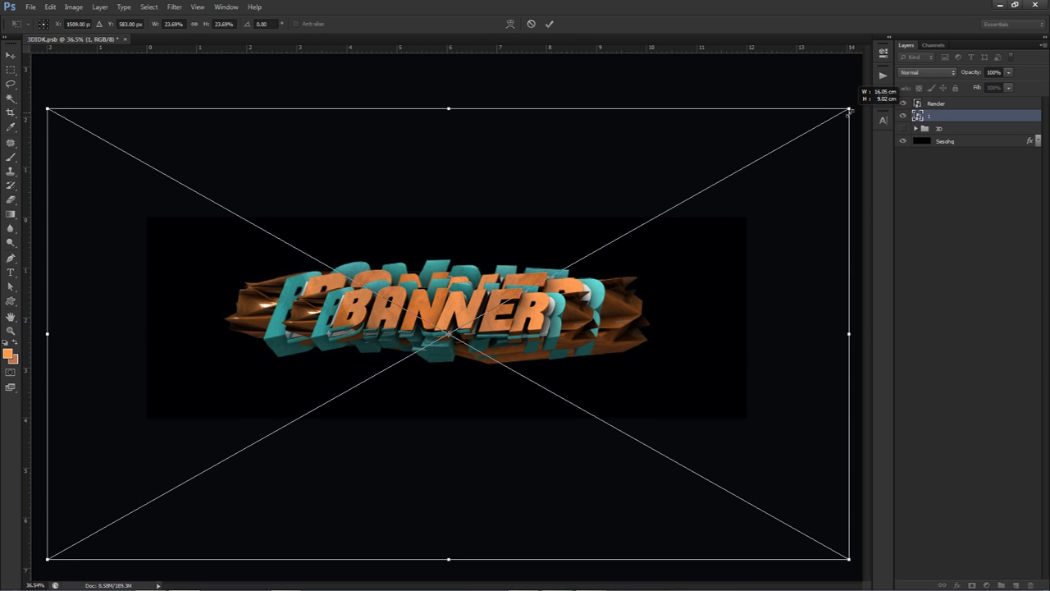
pyautogui.press('Return')
pyautogui.moveTo(580, 280); pyautogui.dragTo(580, 283)
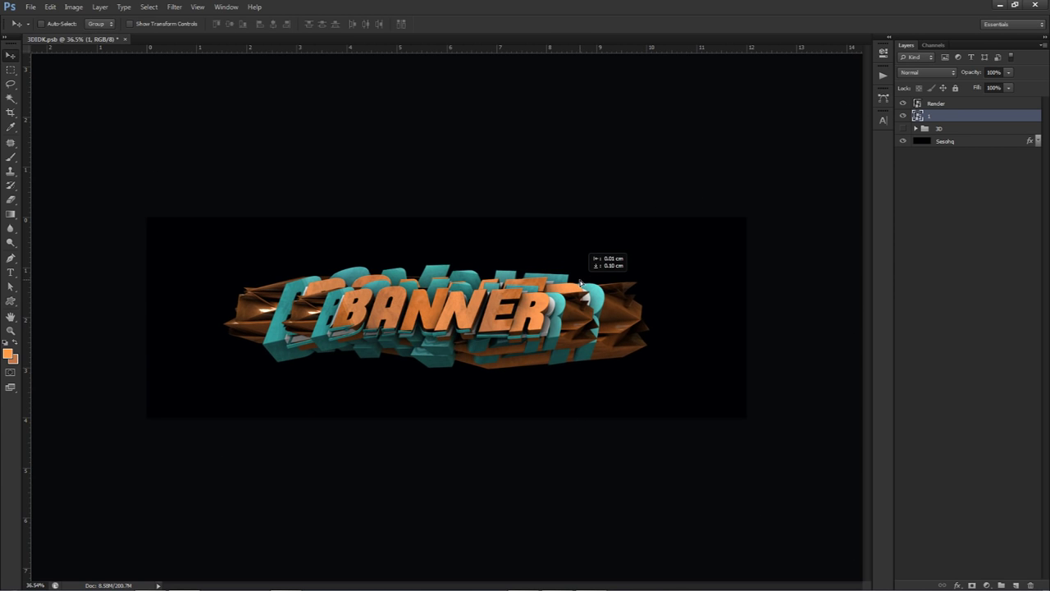
pyautogui.hotkey('ctrl', 't')
pyautogui.moveTo(804, 99); pyautogui.dragTo(826, 129)
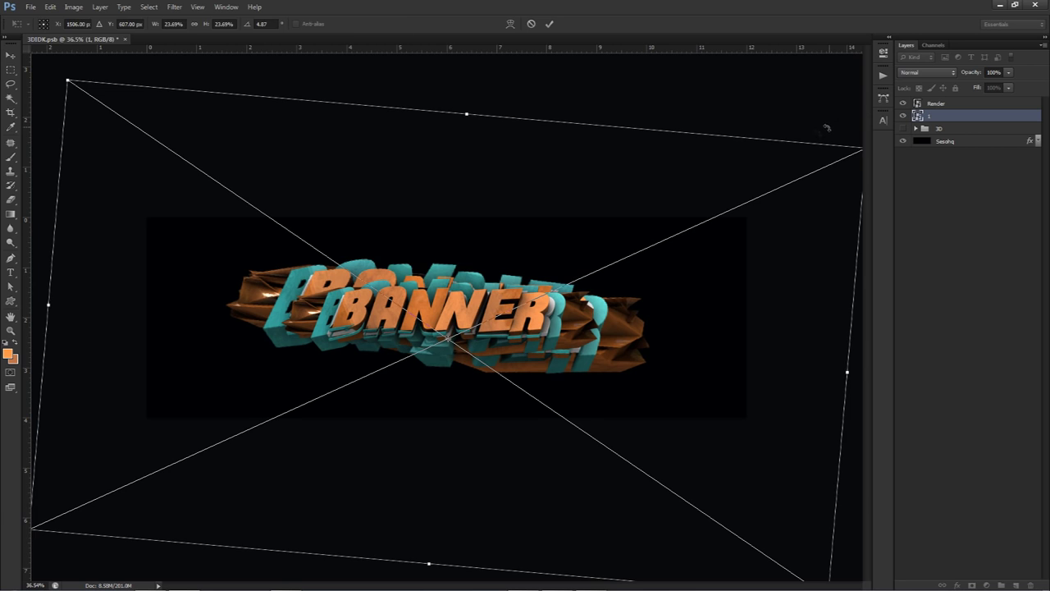
pyautogui.press('Return')
# Apply a Motion Blur to layer 1 with an angle of -17° and a distance of 233 pixels.
pyautogui.click(175, 6)
pyautogui.moveTo(193, 119)
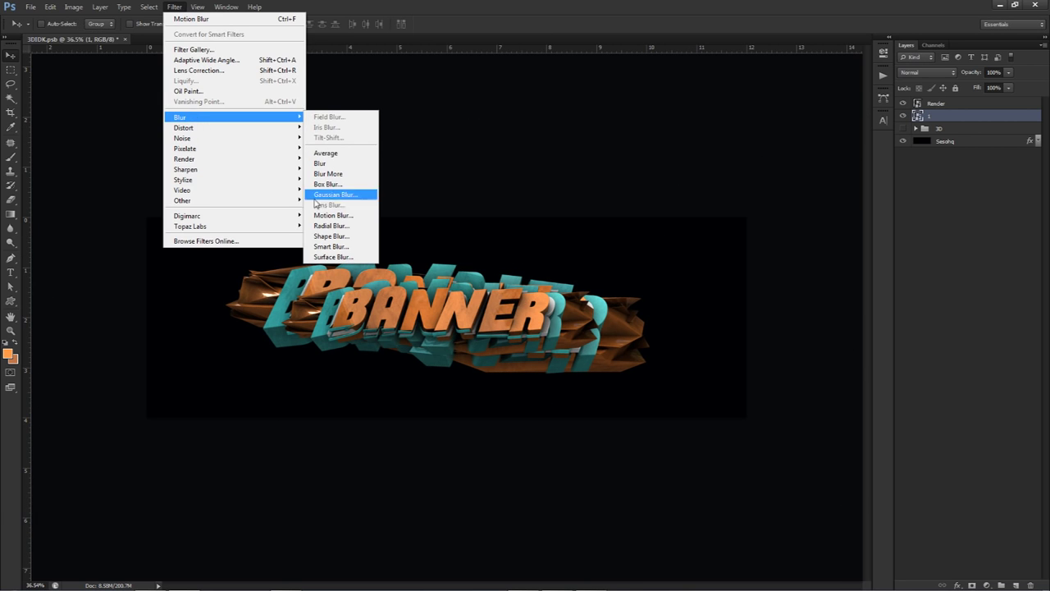
pyautogui.click(333, 214)
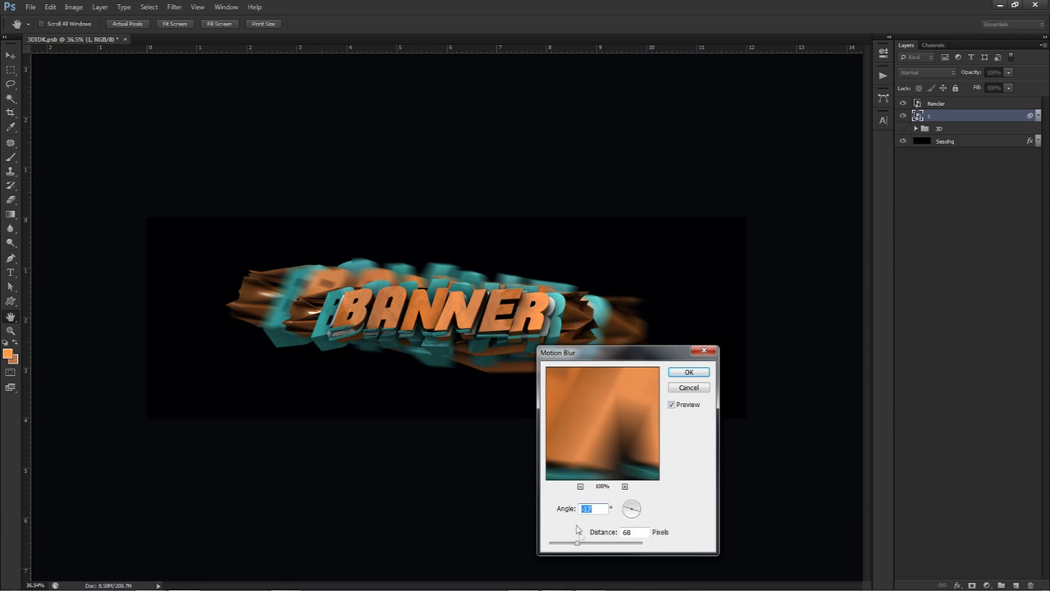
pyautogui.moveTo(576, 542); pyautogui.dragTo(603, 546)
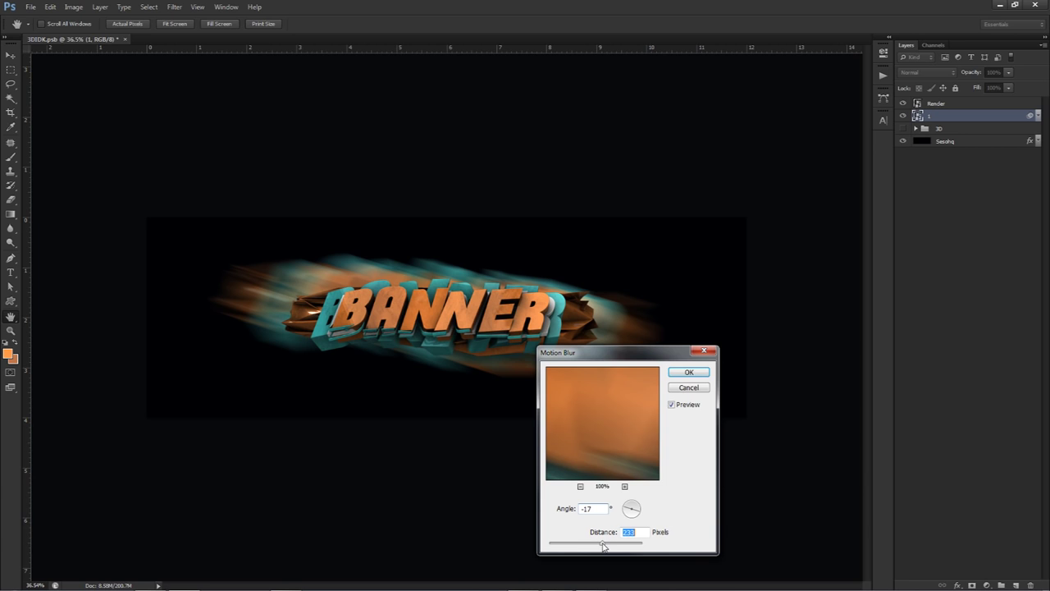
pyautogui.click(689, 373)
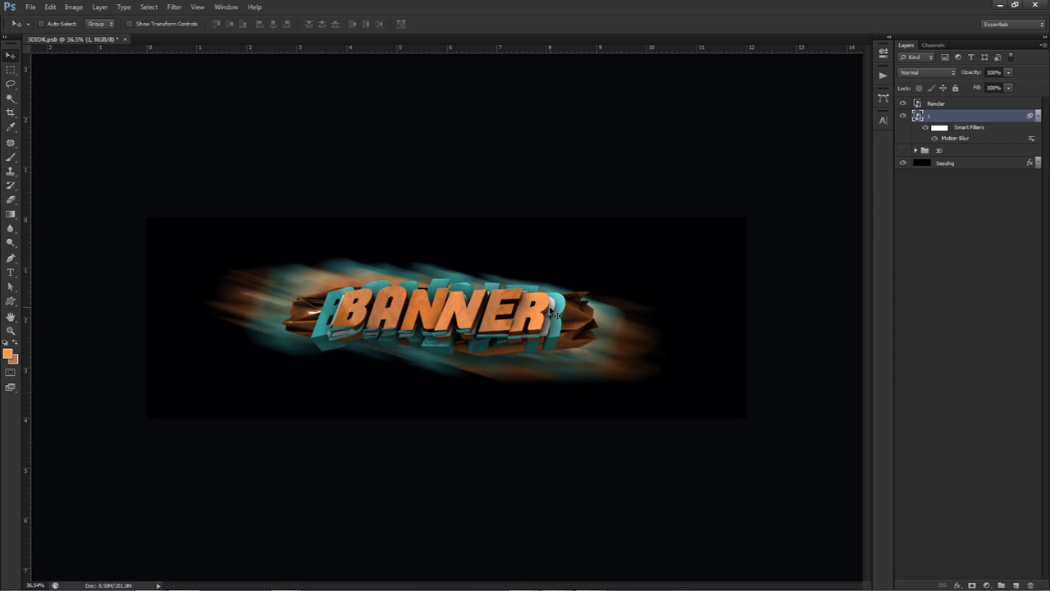
# Duplicate layer 1 directly beneath itself and rename the copy as 2.
pyautogui.click(1037, 115)
pyautogui.keyDown('alt'); pyautogui.moveTo(990, 124); pyautogui.dragTo(938, 139); pyautogui.keyUp('alt')
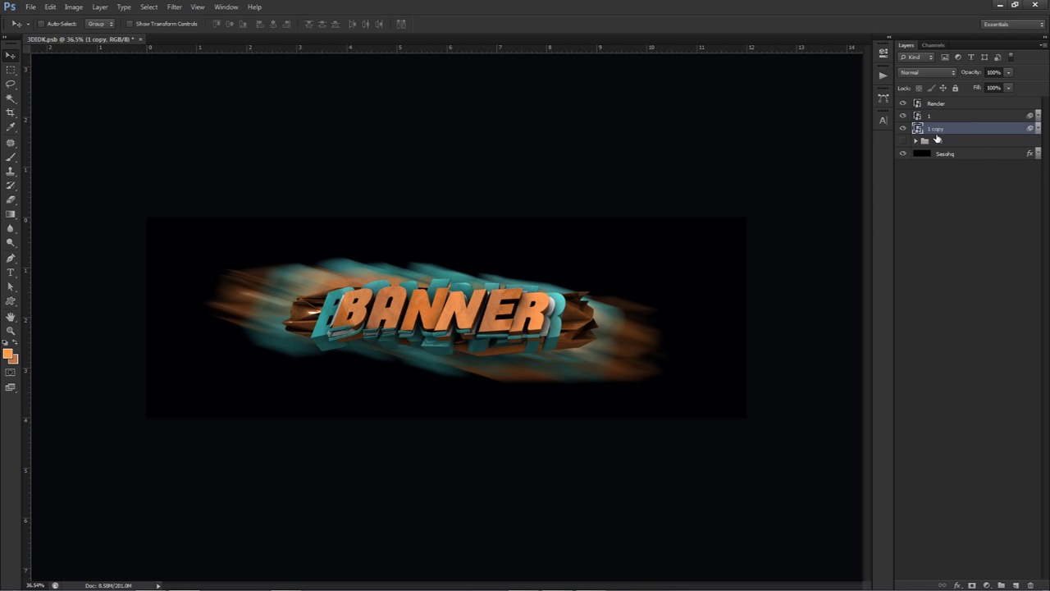
pyautogui.doubleClick(936, 130)
pyautogui.write('2')
pyautogui.press('Return')
# Scale layer 2 up proportionally from its centre until its blurred streaks span the banner's width.
pyautogui.hotkey('ctrl', 't')
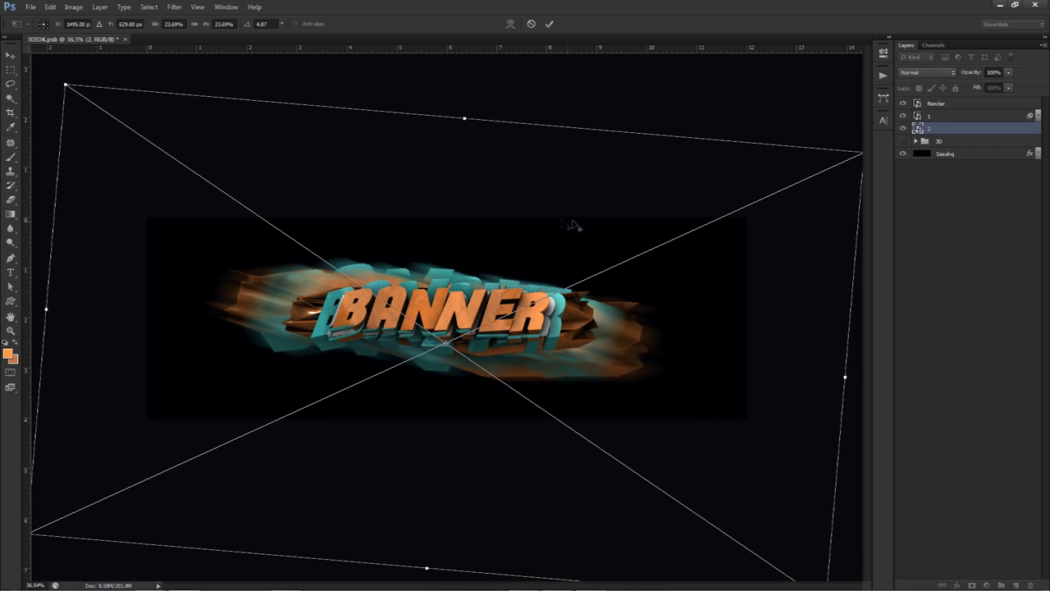
pyautogui.keyDown('alt'); pyautogui.scroll(-4, 574, 226); pyautogui.keyUp('alt')
pyautogui.keyDown('alt'); pyautogui.keyDown('shift'); pyautogui.moveTo(708, 215); pyautogui.dragTo(830, 178); pyautogui.keyUp('shift'); pyautogui.keyUp('alt')
pyautogui.press('Return')
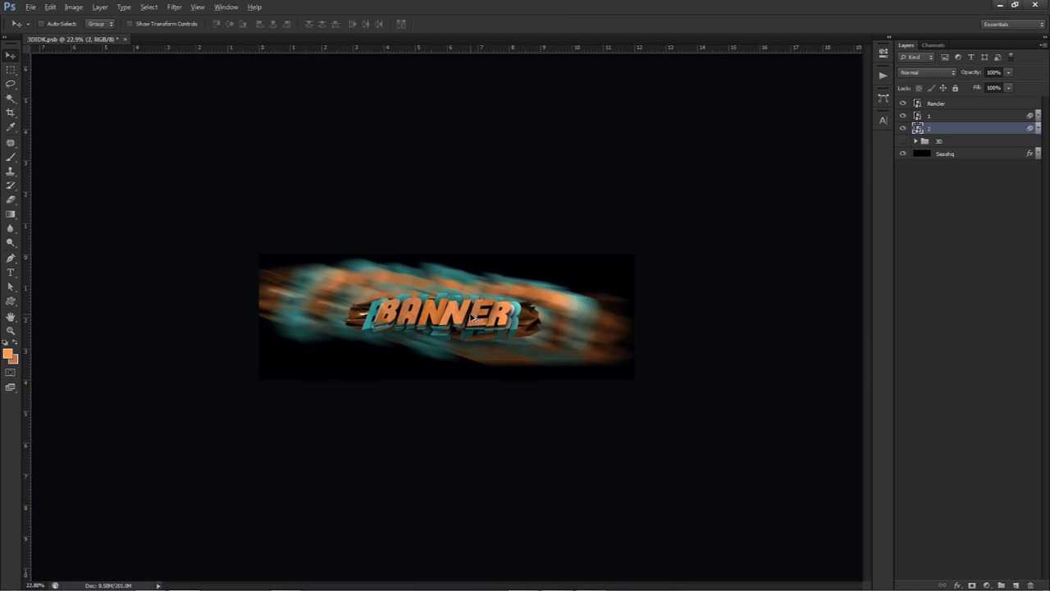
pyautogui.keyDown('alt'); pyautogui.scroll(4, 498, 297); pyautogui.keyUp('alt')
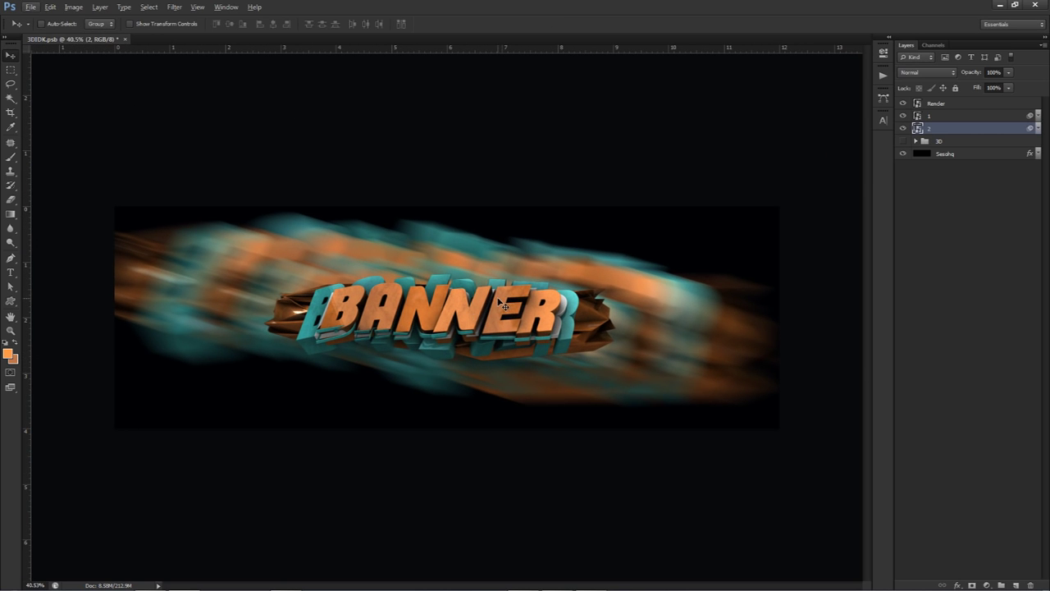
pyautogui.click(175, 7)
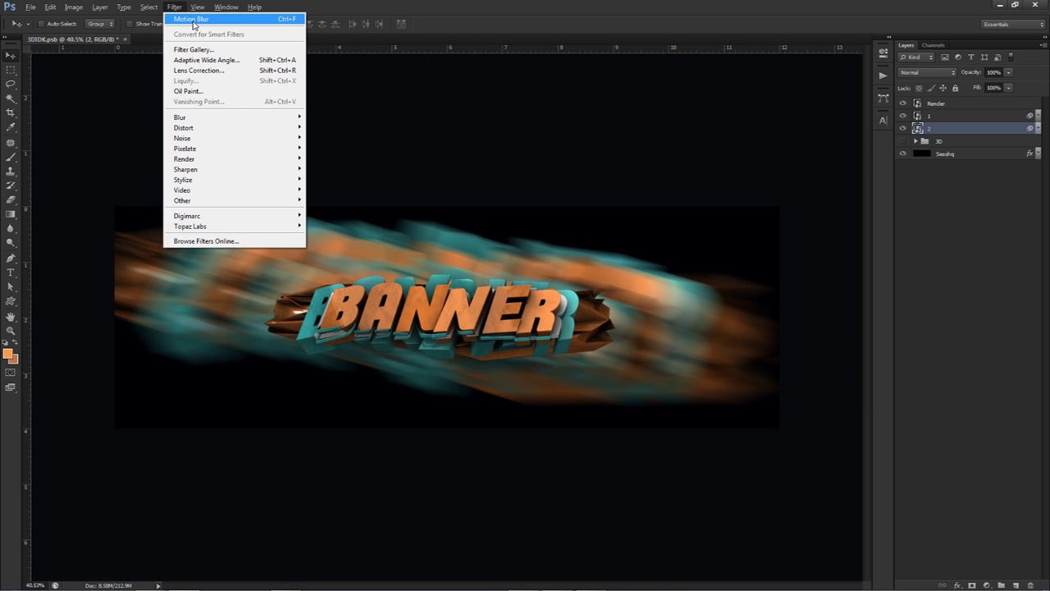
pyautogui.moveTo(201, 121)
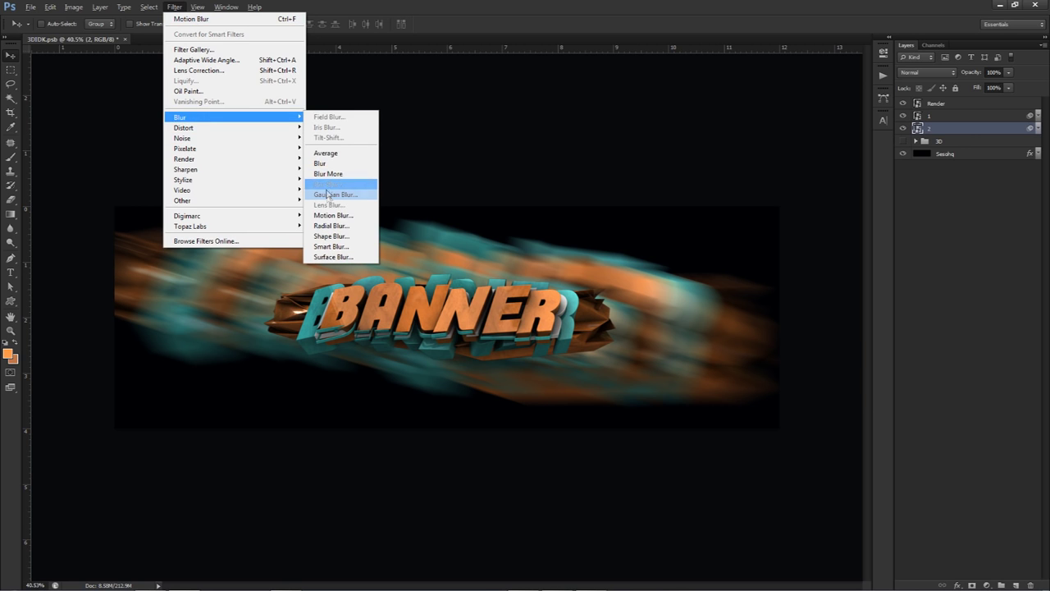
pyautogui.click(341, 210)
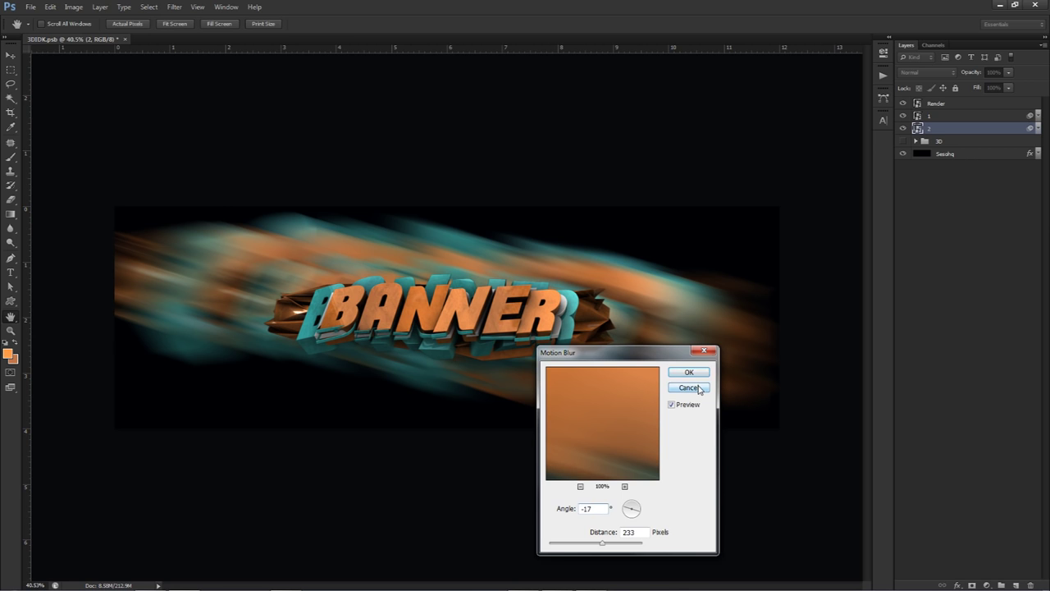
pyautogui.click(689, 387)
pyautogui.hotkey('ctrl', 'alt', 'f')
pyautogui.click(689, 388)
pyautogui.hotkey('ctrl', 'alt', 'f')
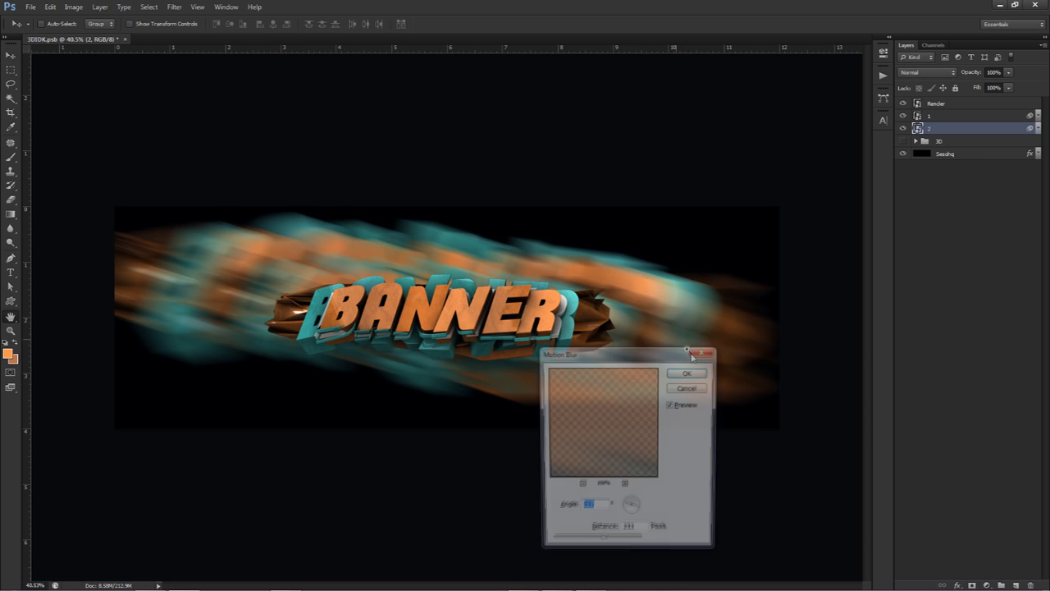
pyautogui.press('Escape')
# Try layer 2 lower on the banner's left side, and delete the layer.
pyautogui.moveTo(665, 318); pyautogui.dragTo(523, 390)
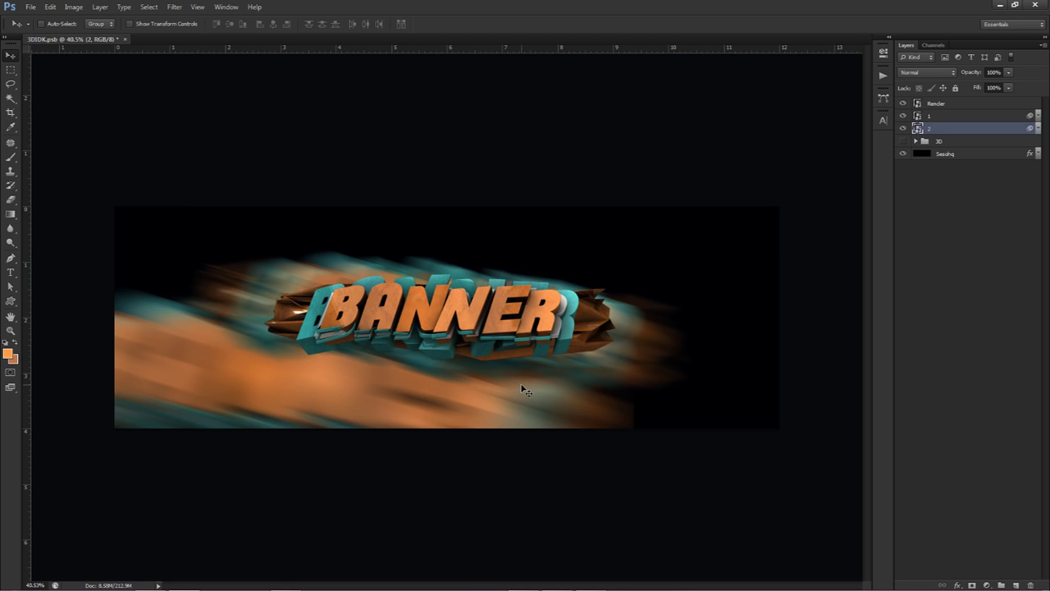
pyautogui.press('Delete')
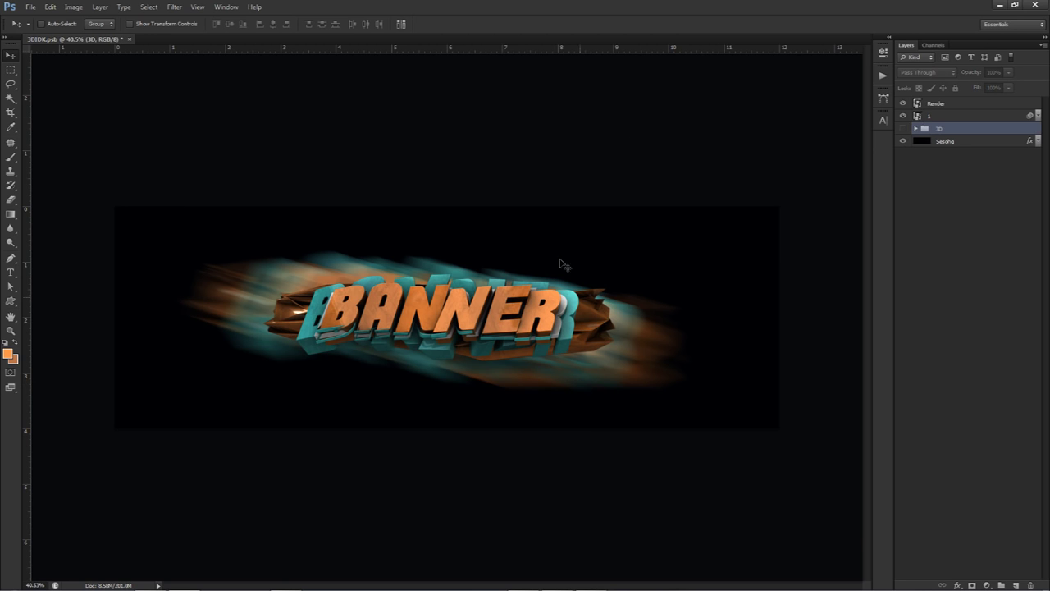
# Set the blending mode of both the Render layer and layer 1 to Screen.
pyautogui.click(924, 103)
pyautogui.click(927, 72)
pyautogui.click(914, 172)
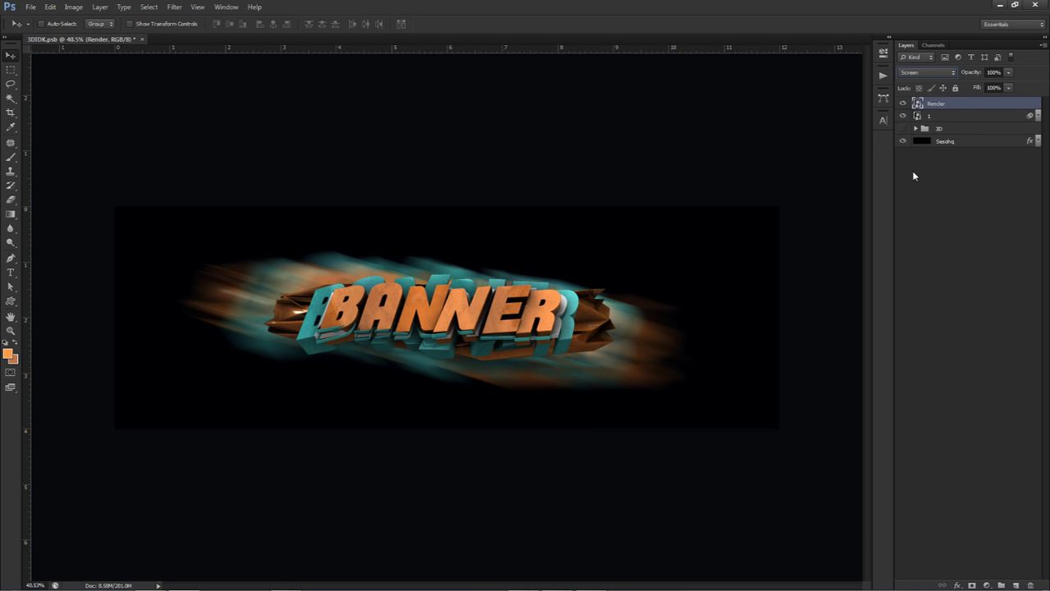
pyautogui.click(936, 117)
pyautogui.click(904, 117)
pyautogui.click(904, 116)
pyautogui.click(927, 72)
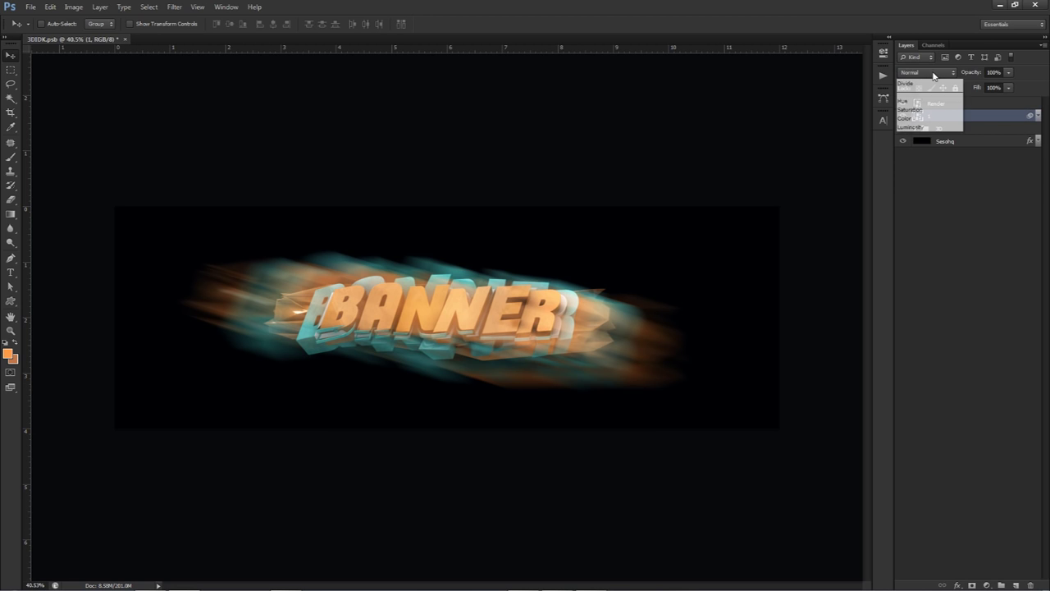
pyautogui.click(908, 172)
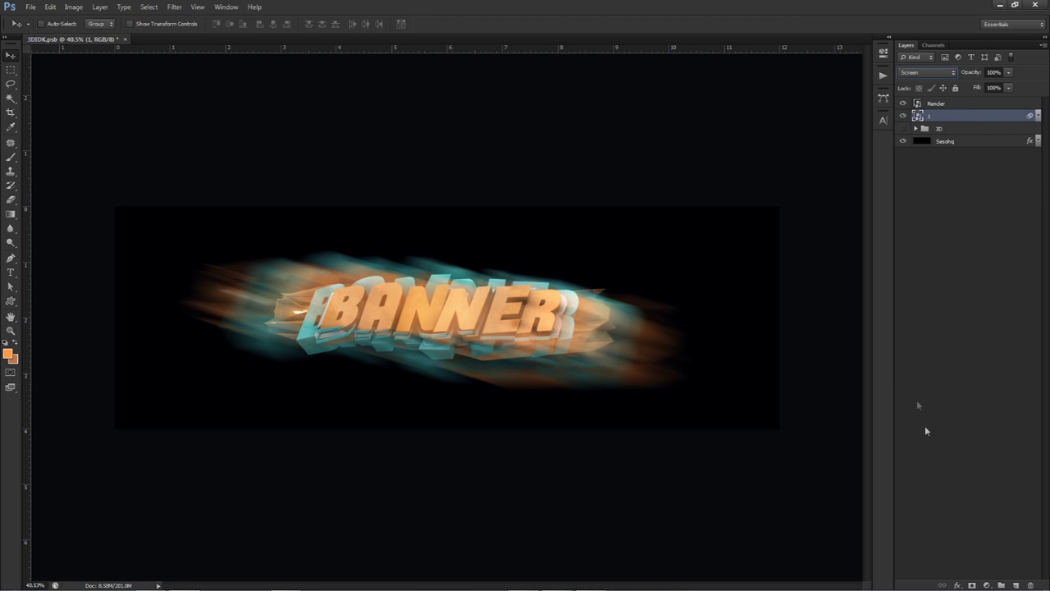
# Add a layer mask to layer 1 and paint black over the lettering area with a soft 662-pixel brush.
pyautogui.click(972, 585)
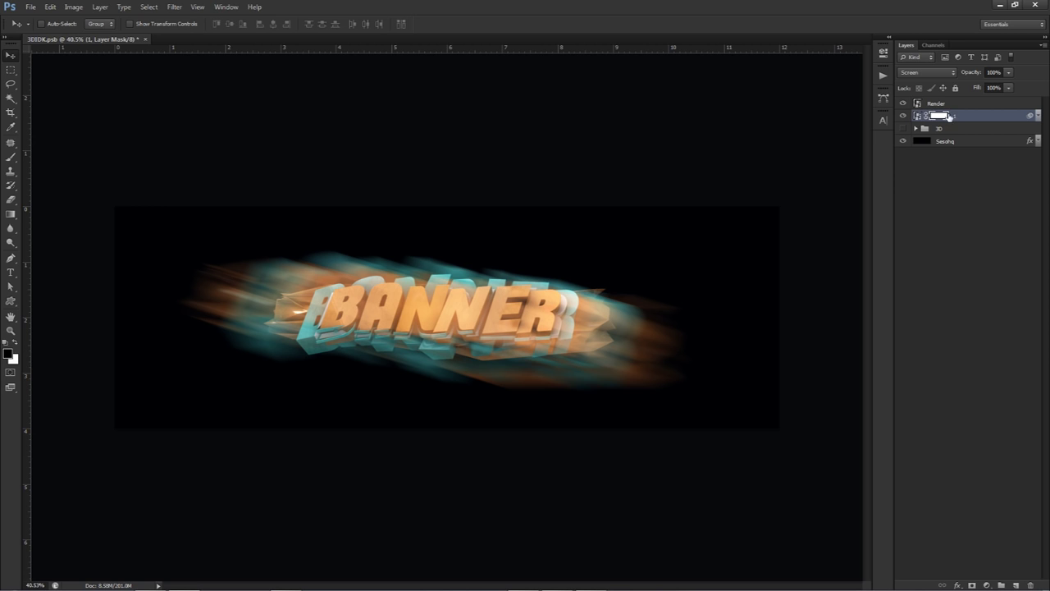
pyautogui.press('b')
pyautogui.click(435, 338)
pyautogui.moveTo(439, 338)
pyautogui.mouseDown()
pyautogui.moveTo(616, 328)
pyautogui.moveTo(368, 386)
pyautogui.mouseUp()
# Paint white back over the blacked-out area of layer 1's mask.
pyautogui.click(16, 345)
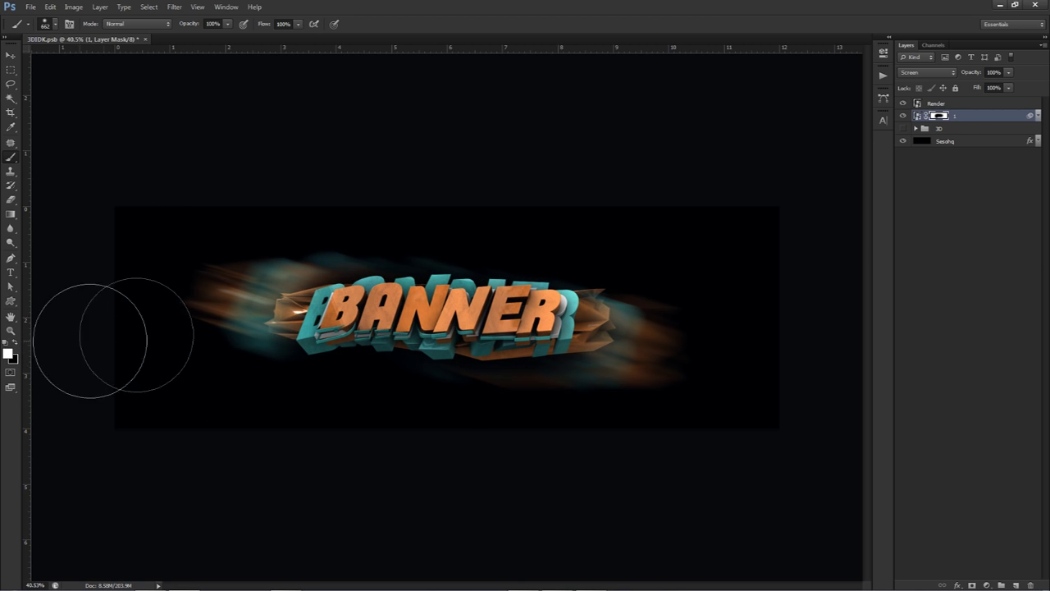
pyautogui.moveTo(225, 300)
pyautogui.mouseDown()
pyautogui.moveTo(614, 370)
pyautogui.moveTo(605, 301)
pyautogui.mouseUp()
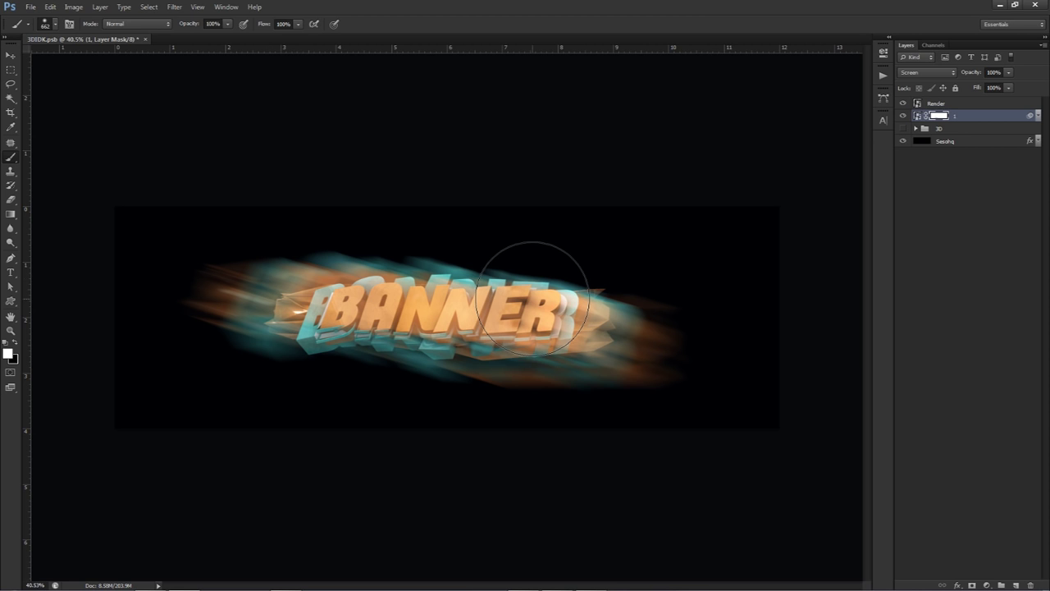
# Paint black across the lettering on layer 1's mask with a soft 477-pixel brush, checking the mask with the Render layer hidden.
pyautogui.click(16, 346)
pyautogui.keyDown('alt'); pyautogui.moveTo(423, 329); pyautogui.dragTo(399, 329, button='right'); pyautogui.keyUp('alt')
pyautogui.keyDown('alt'); pyautogui.scroll(10, 399, 330); pyautogui.keyUp('alt')
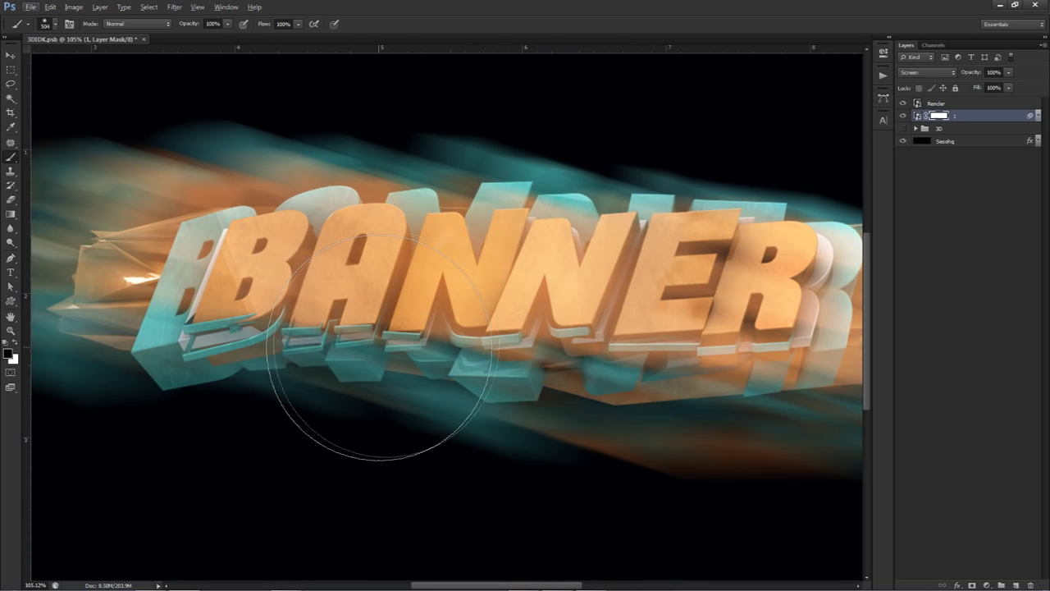
pyautogui.moveTo(600, 309); pyautogui.dragTo(586, 306)
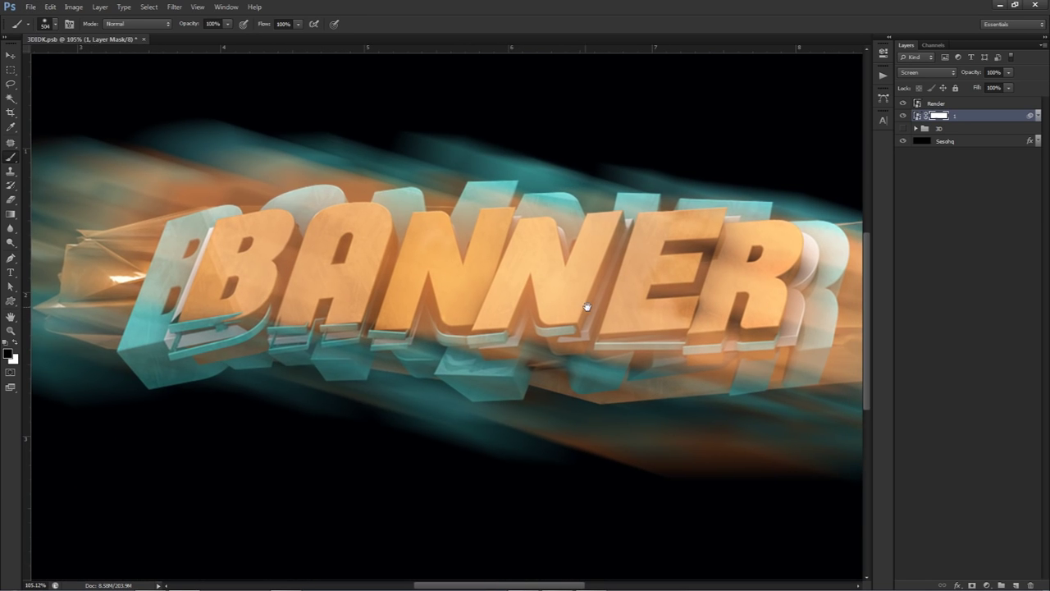
pyautogui.keyDown('alt'); pyautogui.moveTo(335, 308); pyautogui.dragTo(323, 309, button='right'); pyautogui.keyUp('alt')
pyautogui.moveTo(243, 297)
pyautogui.mouseDown()
pyautogui.moveTo(665, 302)
pyautogui.moveTo(828, 316)
pyautogui.mouseUp()
pyautogui.click(903, 104)
pyautogui.click(903, 103)
pyautogui.click(903, 104)
pyautogui.keyDown('alt'); pyautogui.scroll(-3, 574, 328); pyautogui.keyUp('alt')
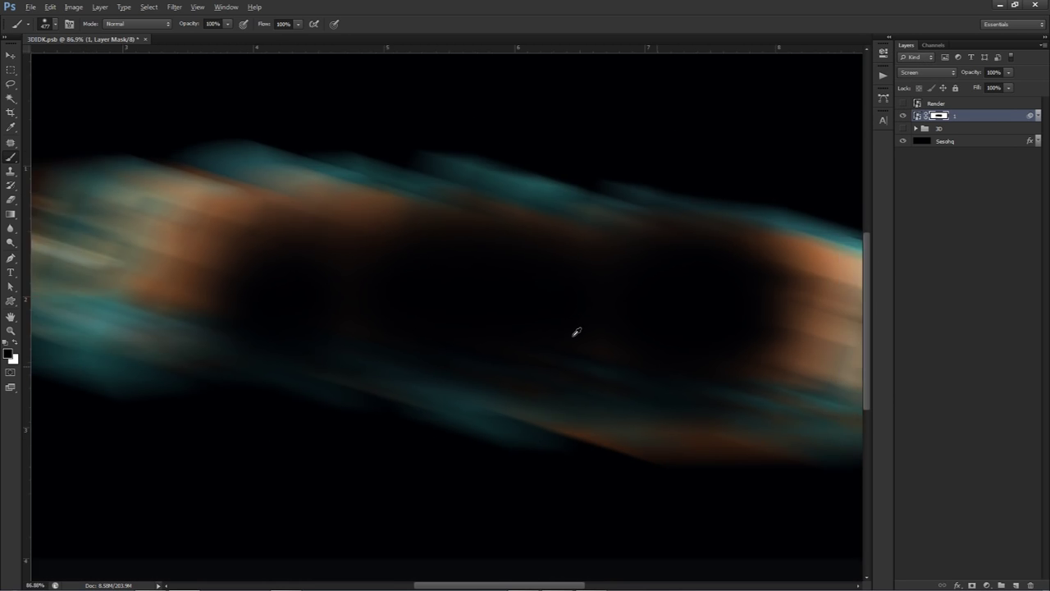
pyautogui.click(902, 104)
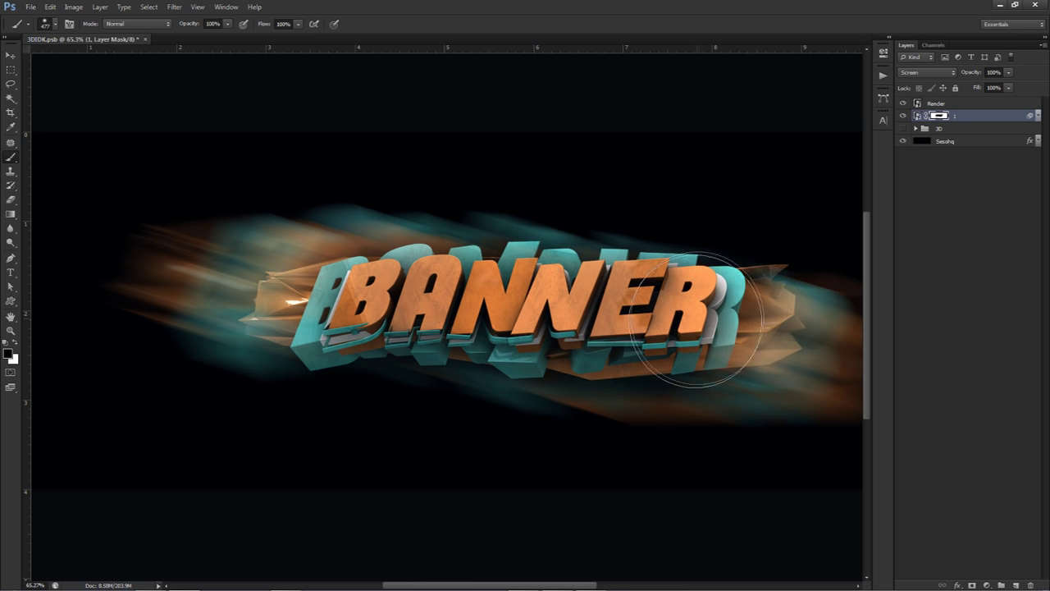
# Touch up layer 1's mask with black over the glow beside the final R, using a soft 290-pixel brush.
pyautogui.keyDown('alt'); pyautogui.moveTo(705, 314); pyautogui.dragTo(627, 312, button='right'); pyautogui.keyUp('alt')
pyautogui.click(734, 316)
pyautogui.hotkey('ctrl', 'z')
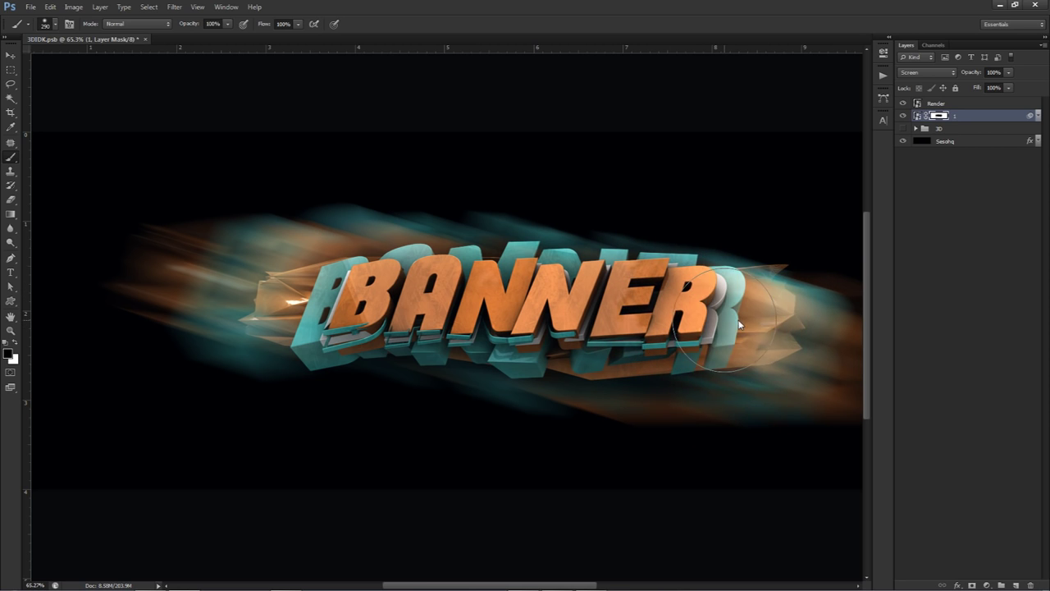
pyautogui.click(747, 320)
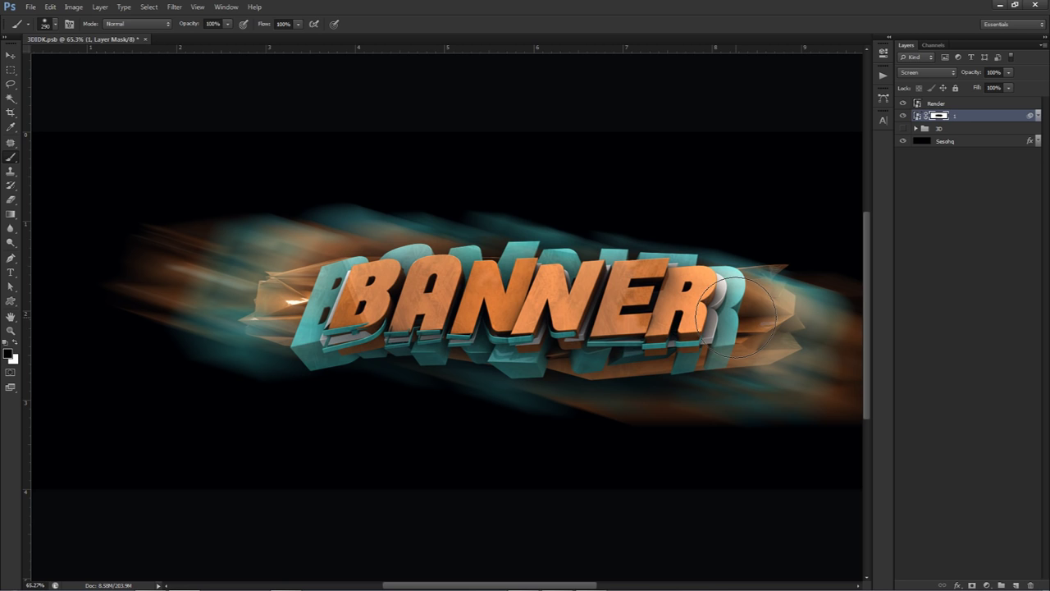
pyautogui.press('v')
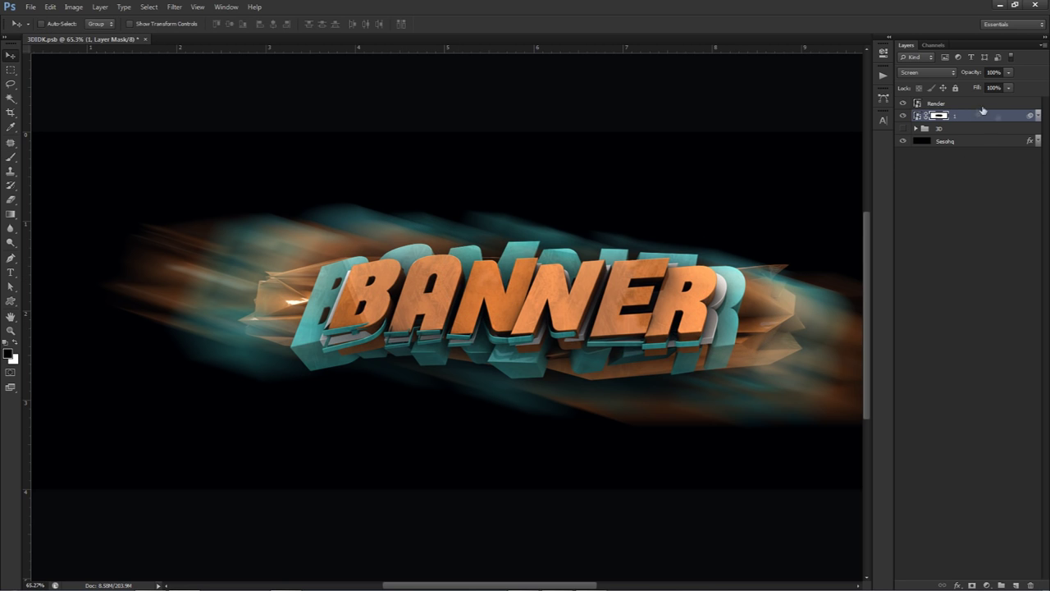
# Duplicate layer 1, place the duplicate beneath the original and name it 2.
pyautogui.hotkey('ctrl', 'j')
pyautogui.moveTo(963, 122); pyautogui.dragTo(966, 130)
pyautogui.doubleClick(966, 128)
pyautogui.press('Return')
# Enlarge layer 2 from its centre until its glow reaches the banner's side edges, and nudge it slightly downward.
pyautogui.keyDown('alt'); pyautogui.scroll(-5, 689, 311); pyautogui.keyUp('alt')
pyautogui.hotkey('ctrl', 't')
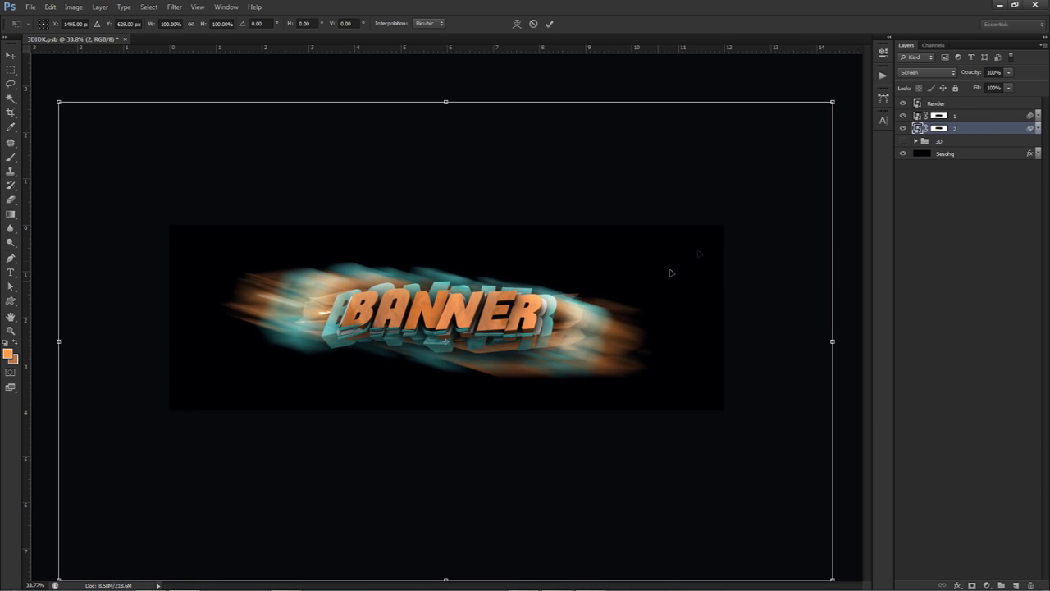
pyautogui.keyDown('alt'); pyautogui.keyDown('shift'); pyautogui.moveTo(834, 103); pyautogui.dragTo(1015, 11); pyautogui.keyUp('shift'); pyautogui.keyUp('alt')
pyautogui.press('Return')
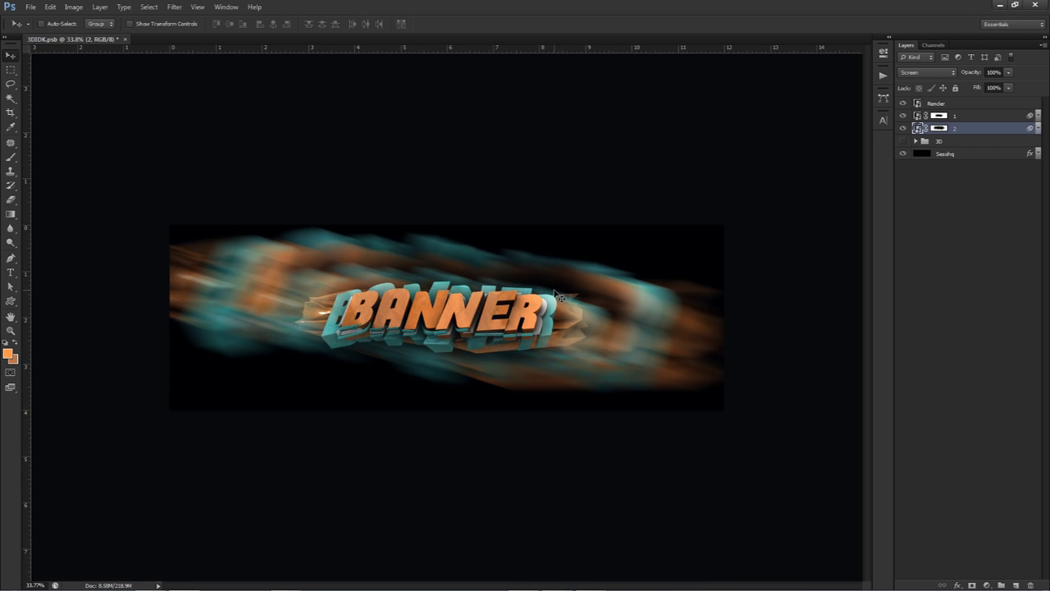
pyautogui.moveTo(553, 302); pyautogui.dragTo(553, 304)
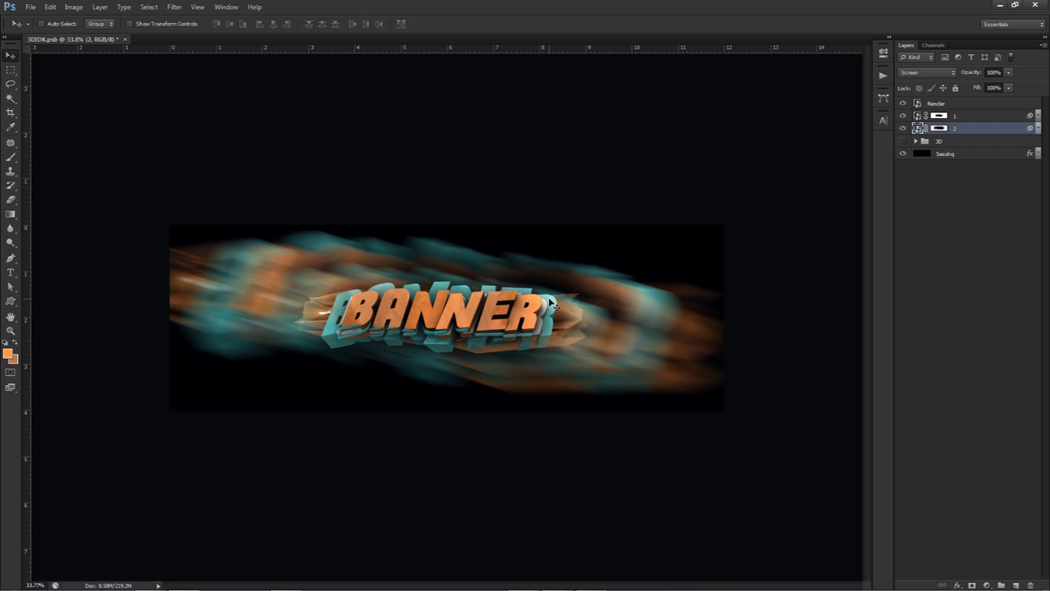
# Reapply the last-used filter to layer 2 and shift the layer down and to the left behind the lettering.
pyautogui.hotkey('ctrl', 'alt', 'f')
pyautogui.click(698, 387)
pyautogui.moveTo(507, 349)
pyautogui.mouseDown()
pyautogui.moveTo(489, 352)
pyautogui.moveTo(469, 385)
pyautogui.moveTo(466, 365)
pyautogui.moveTo(479, 402)
pyautogui.mouseUp()
# Paint black on layer 2's mask over the glow's upper-left part and its hard lower-right edge.
pyautogui.click(938, 128)
pyautogui.press('b')
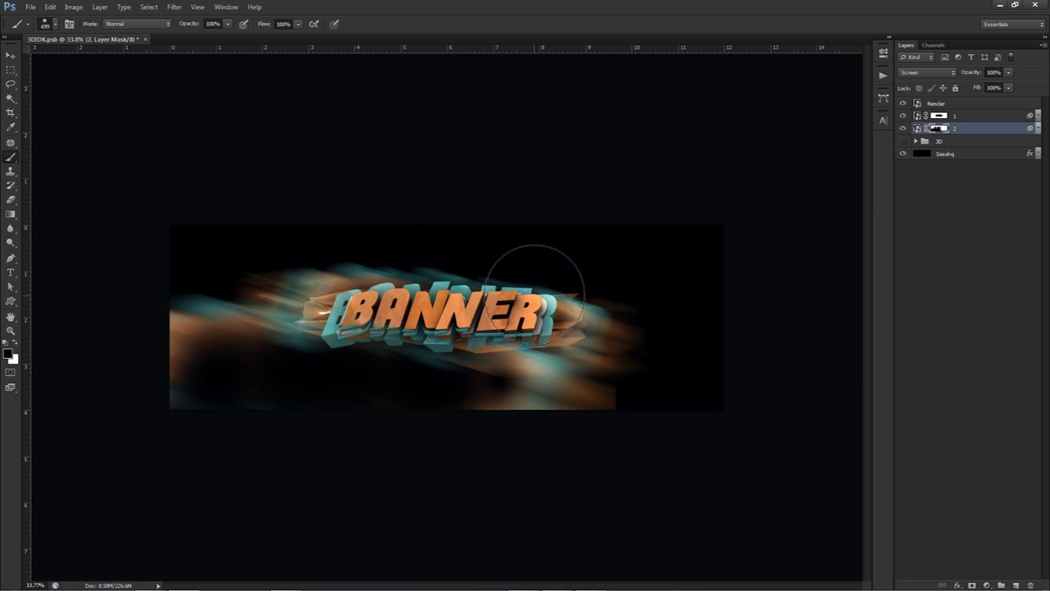
pyautogui.moveTo(246, 270)
pyautogui.mouseDown()
pyautogui.moveTo(230, 282)
pyautogui.moveTo(238, 287)
pyautogui.mouseUp()
pyautogui.moveTo(552, 398)
pyautogui.mouseDown()
pyautogui.moveTo(654, 363)
pyautogui.moveTo(671, 399)
pyautogui.mouseUp()
# Duplicate layer 2 and position the copy so its glow streaks fill the banner's upper-right area.
pyautogui.press('v')
pyautogui.keyDown('alt'); pyautogui.moveTo(426, 365); pyautogui.dragTo(617, 222); pyautogui.keyUp('alt')
pyautogui.moveTo(567, 265); pyautogui.dragTo(626, 312)
pyautogui.keyDown('alt'); pyautogui.scroll(3, 432, 294); pyautogui.keyUp('alt')
pyautogui.keyDown('alt'); pyautogui.scroll(-2, 431, 298); pyautogui.keyUp('alt')
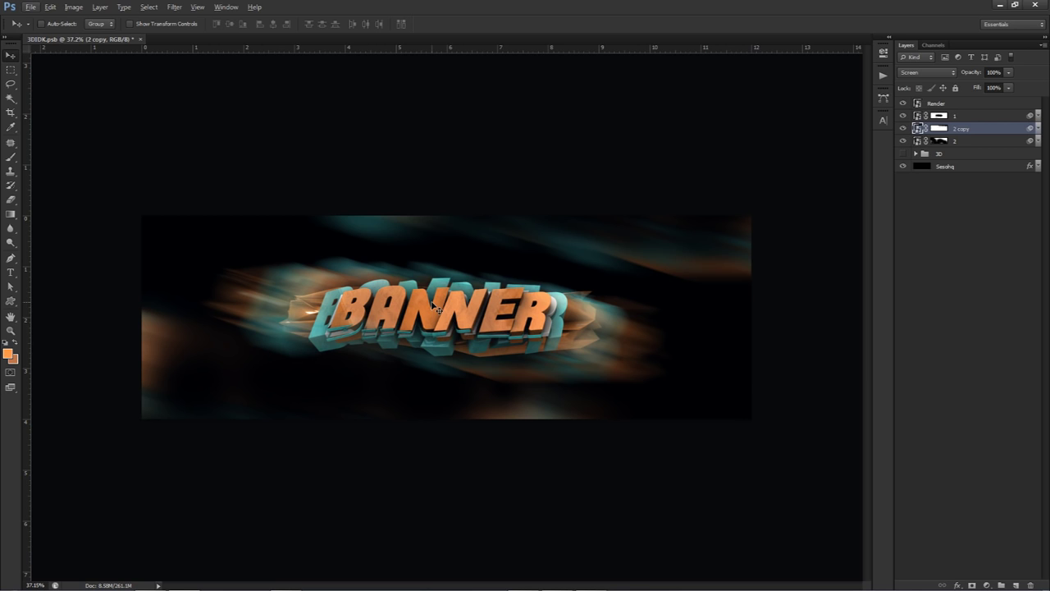
# Rename the duplicated glow layer 2 and the glow layer beneath it 3.
pyautogui.doubleClick(958, 131)
pyautogui.write('2')
pyautogui.doubleClick(958, 143)
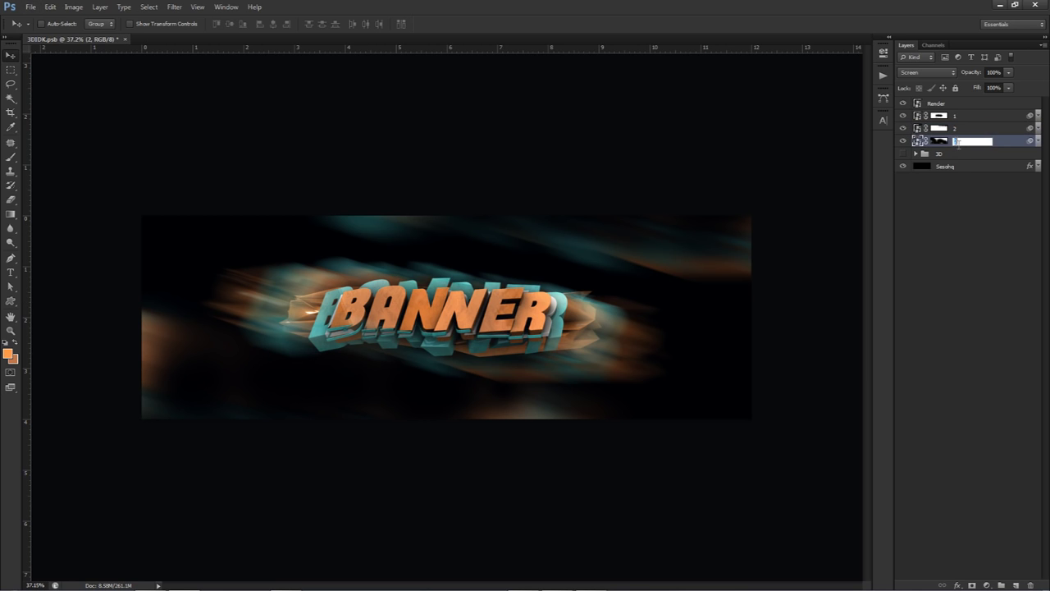
pyautogui.write('3')
# Add a layer above the 3D group and paint teal sampled from the lettering around the banner's edges with a soft 1318-pixel brush.
pyautogui.click(971, 157)
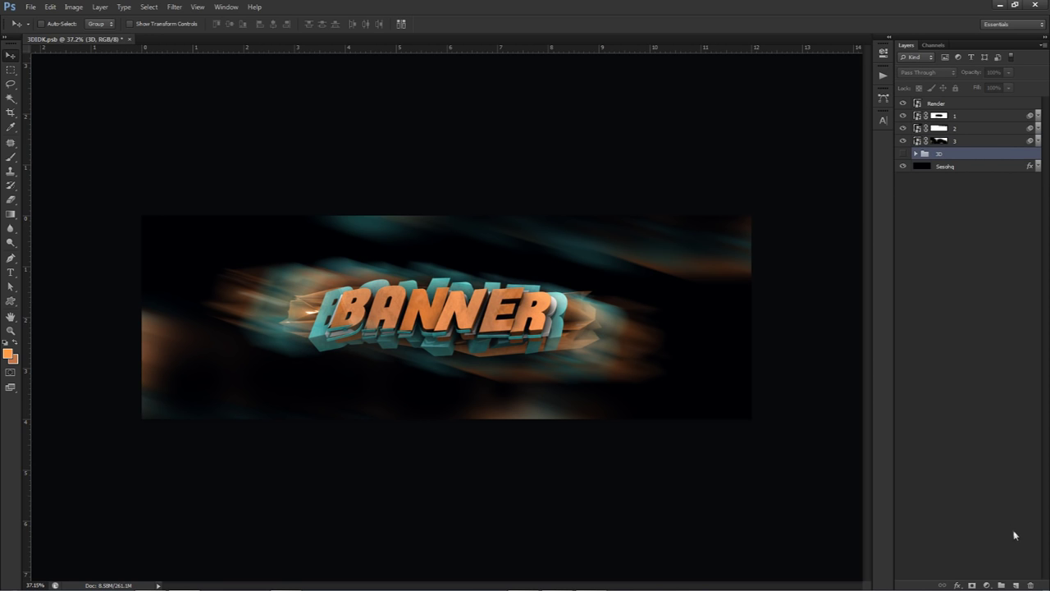
pyautogui.click(1015, 584)
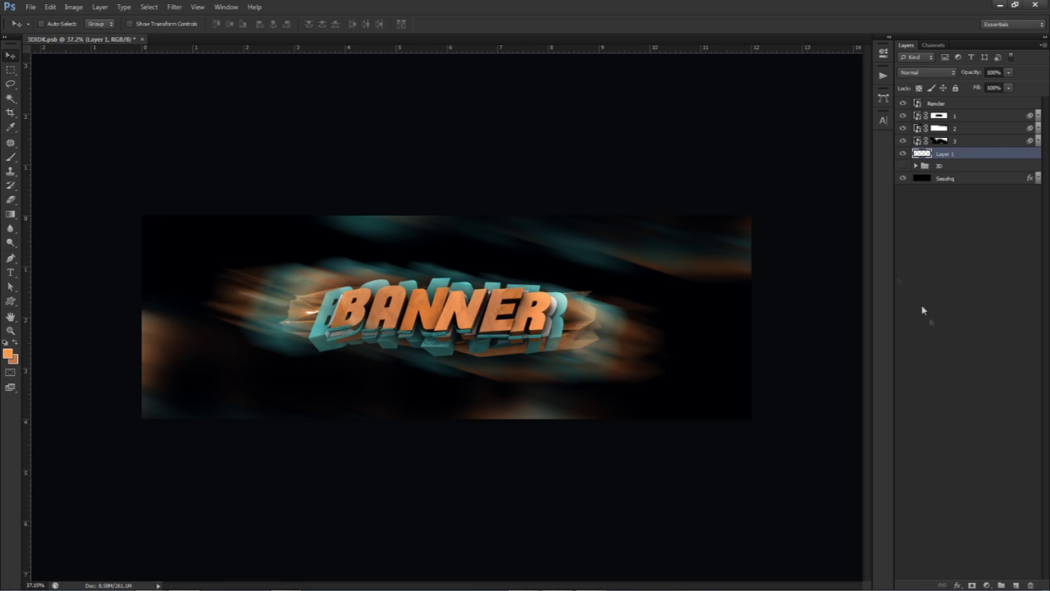
pyautogui.press('b')
pyautogui.keyDown('alt'); pyautogui.click(444, 278); pyautogui.keyUp('alt')
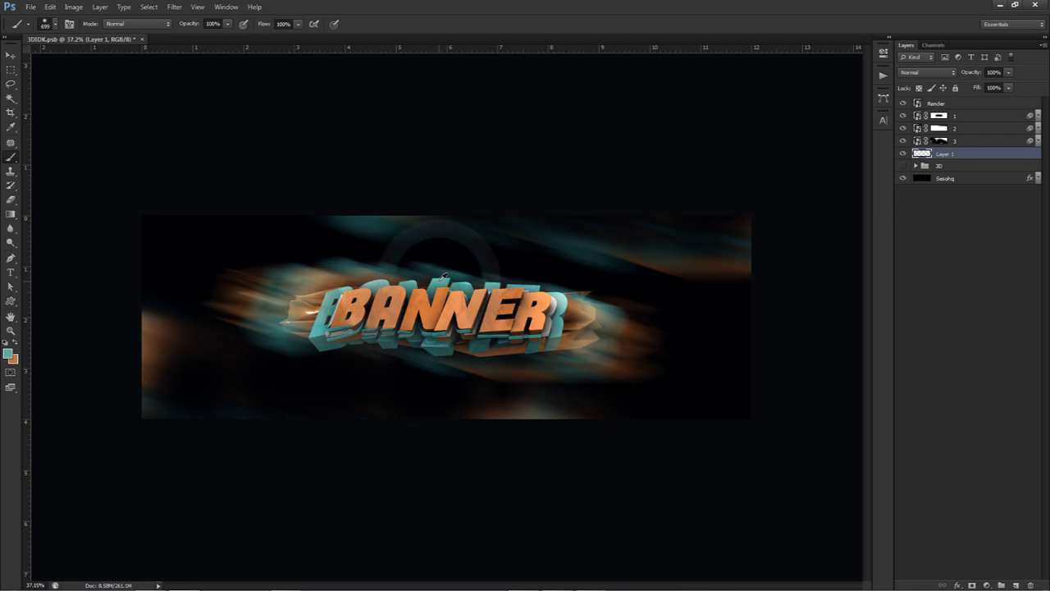
pyautogui.moveTo(343, 340)
pyautogui.keyDown('alt'); pyautogui.mouseDown(button='right')
pyautogui.moveTo(413, 346)
pyautogui.moveTo(352, 363)
pyautogui.mouseUp(button='right'); pyautogui.keyUp('alt')
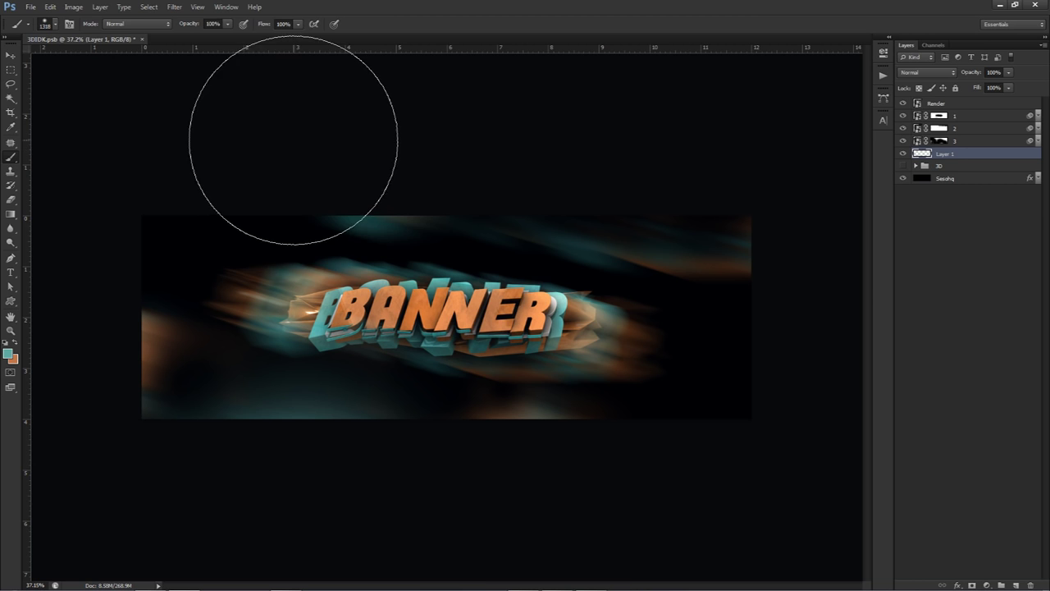
pyautogui.moveTo(294, 140); pyautogui.dragTo(274, 133)
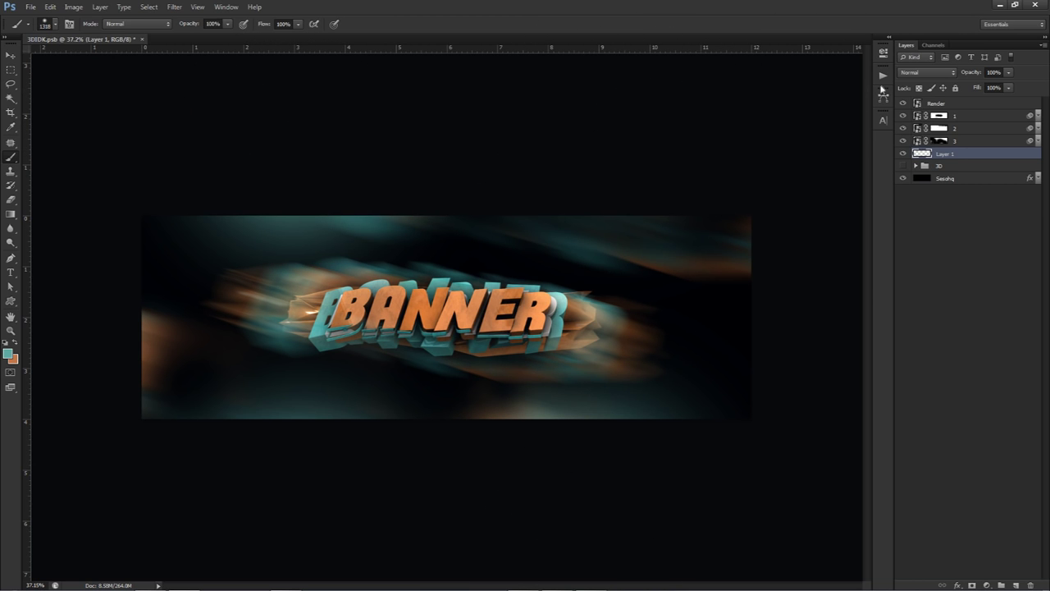
# Set the teal paint layer to Screen blending and lower its lightness to -86 with Hue/Saturation.
pyautogui.click(927, 72)
pyautogui.click(923, 173)
pyautogui.hotkey('ctrl', 'u')
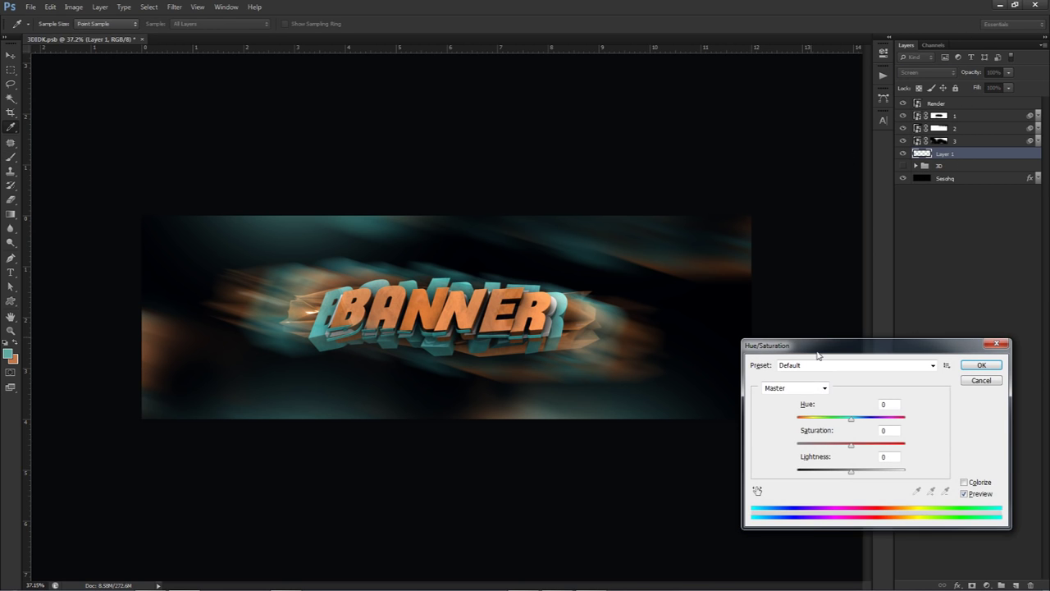
pyautogui.moveTo(817, 355); pyautogui.dragTo(814, 203)
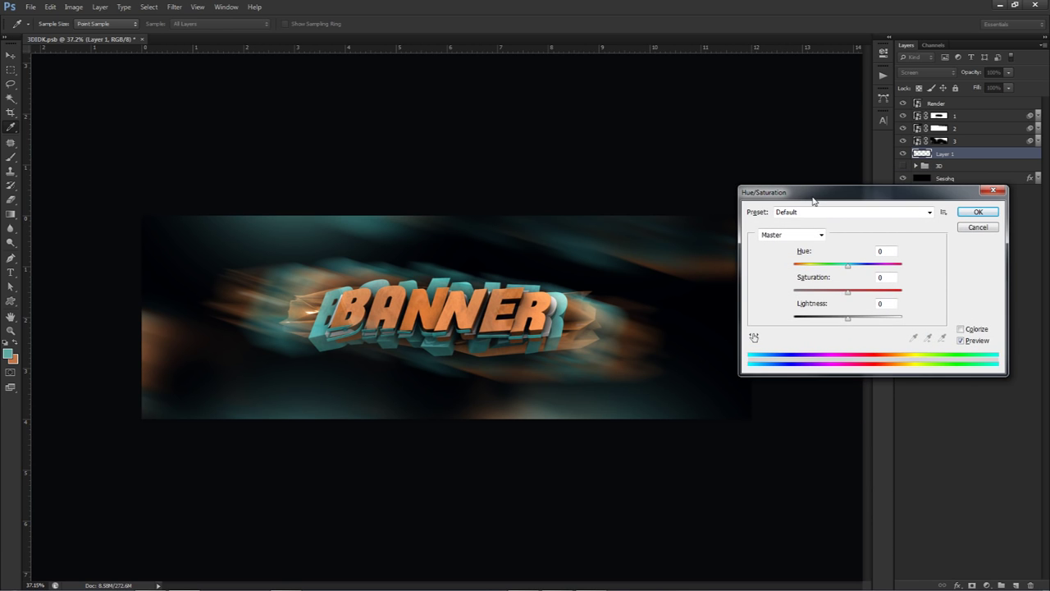
pyautogui.moveTo(837, 323); pyautogui.dragTo(802, 324)
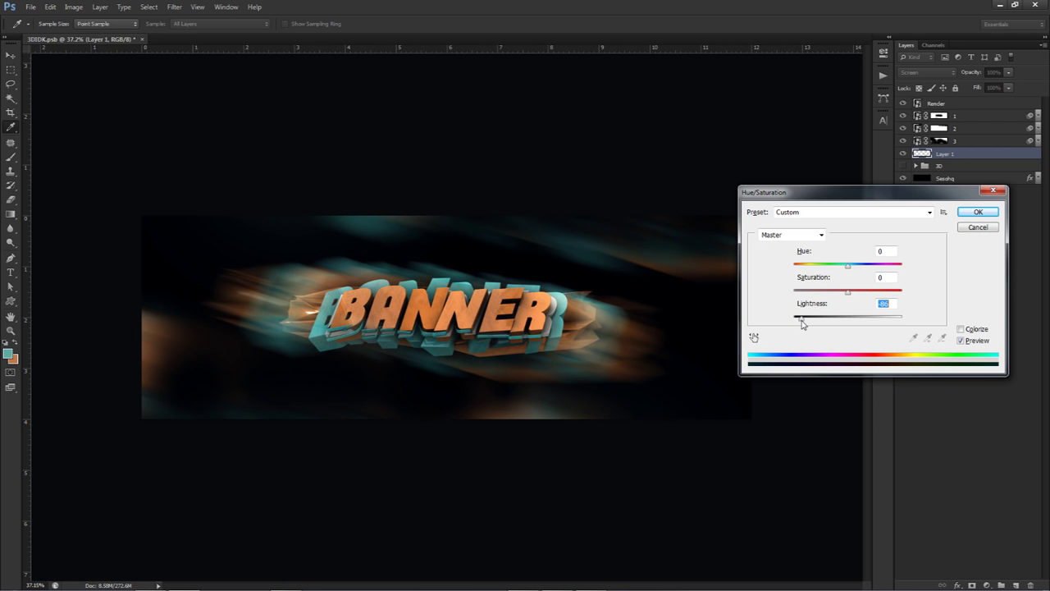
pyautogui.click(975, 211)
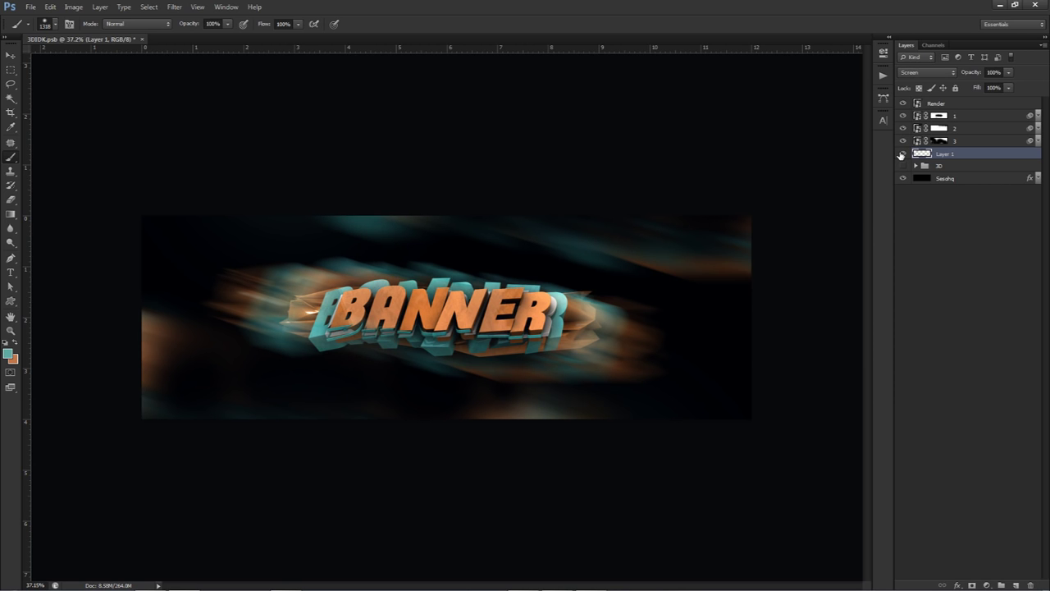
# Rename the teal paint layer Brush.
pyautogui.doubleClick(946, 155)
pyautogui.write('Brush')
pyautogui.press('Return')
pyautogui.press('v')
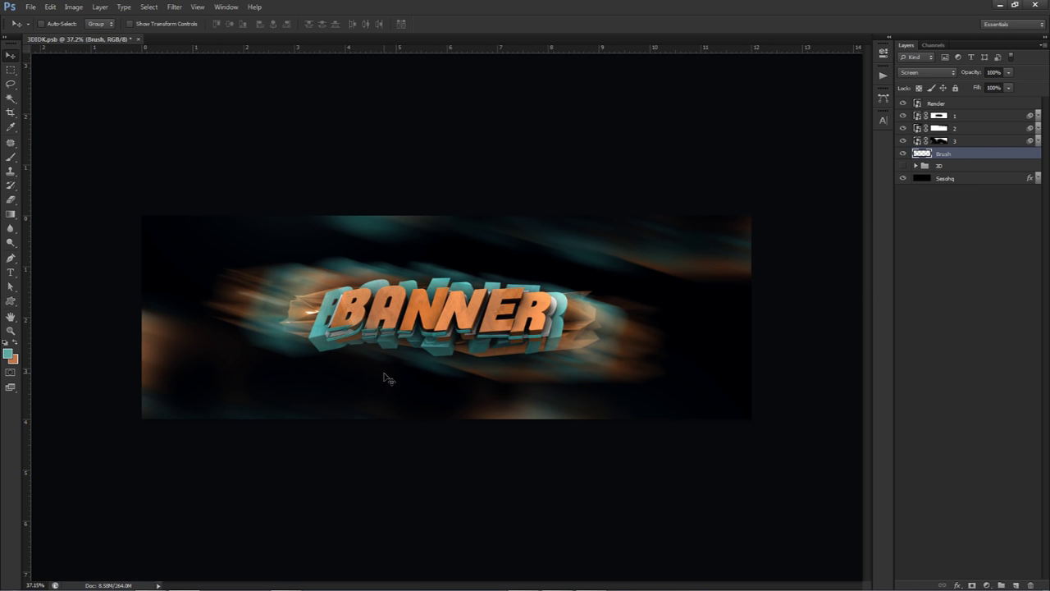
# Add a layer above Render and dab orange sampled from the letters over the lettering with a soft 925-pixel brush.
pyautogui.click(943, 106)
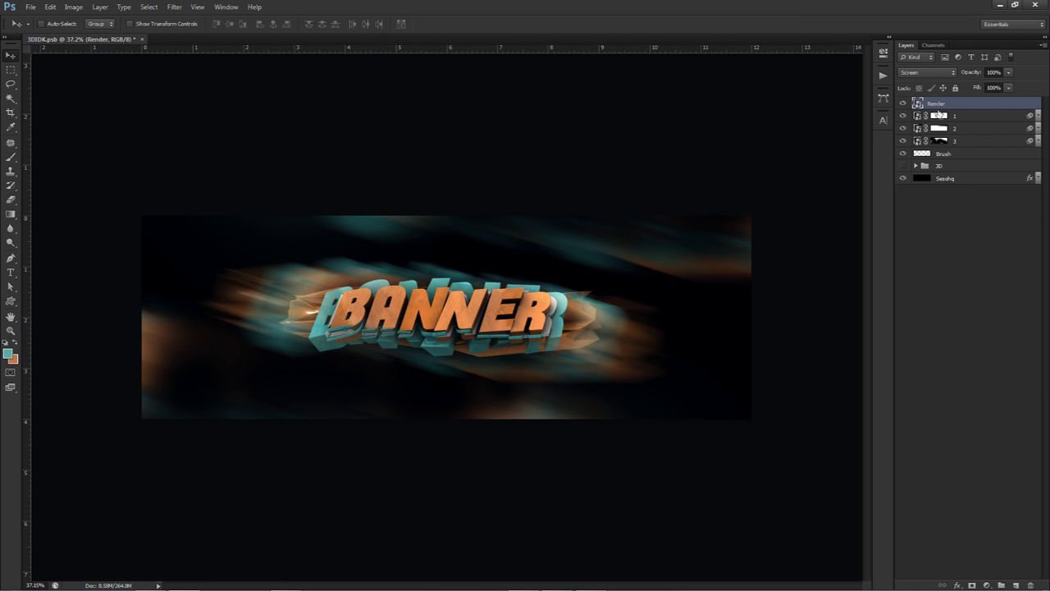
pyautogui.click(1016, 585)
pyautogui.press('b')
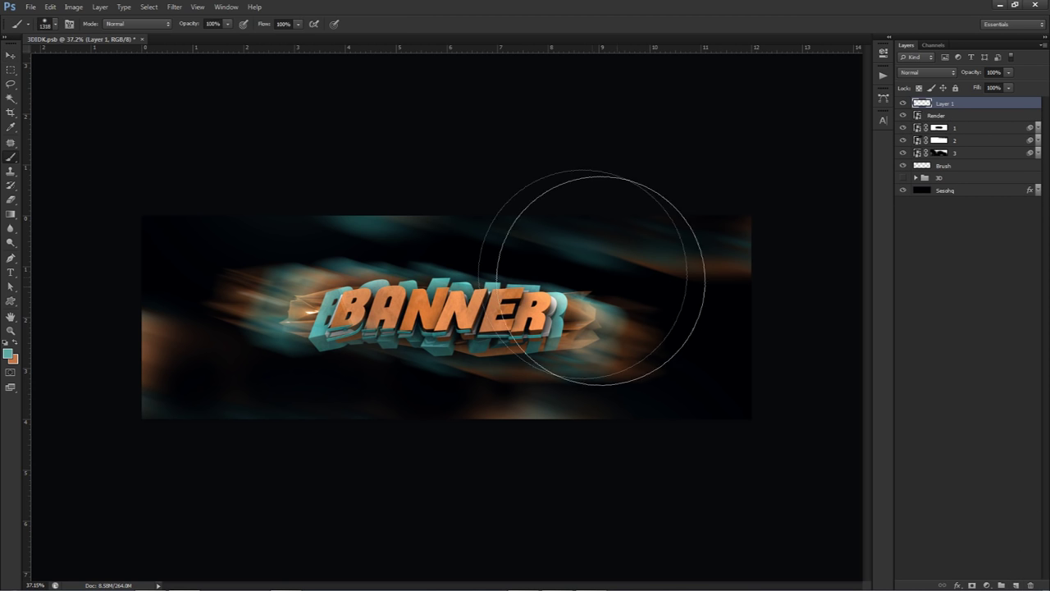
pyautogui.keyDown('alt'); pyautogui.click(462, 306); pyautogui.keyUp('alt')
pyautogui.keyDown('alt'); pyautogui.moveTo(390, 322); pyautogui.dragTo(361, 318, button='right'); pyautogui.keyUp('alt')
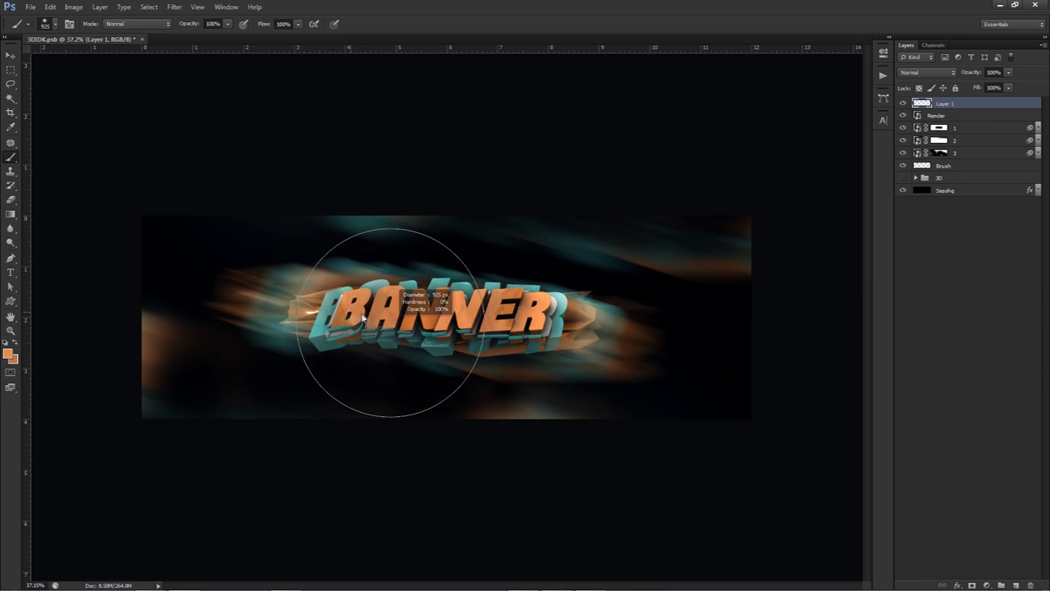
pyautogui.click(361, 312)
pyautogui.click(499, 313)
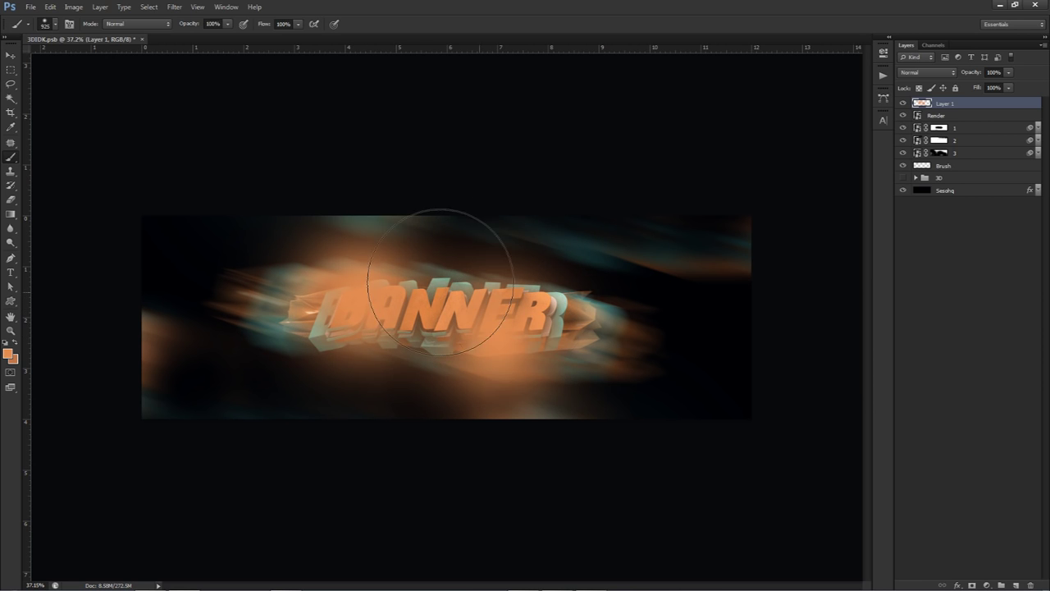
# Set the orange paint layer's blending mode to Screen and its opacity to 50%.
pyautogui.click(927, 72)
pyautogui.click(916, 175)
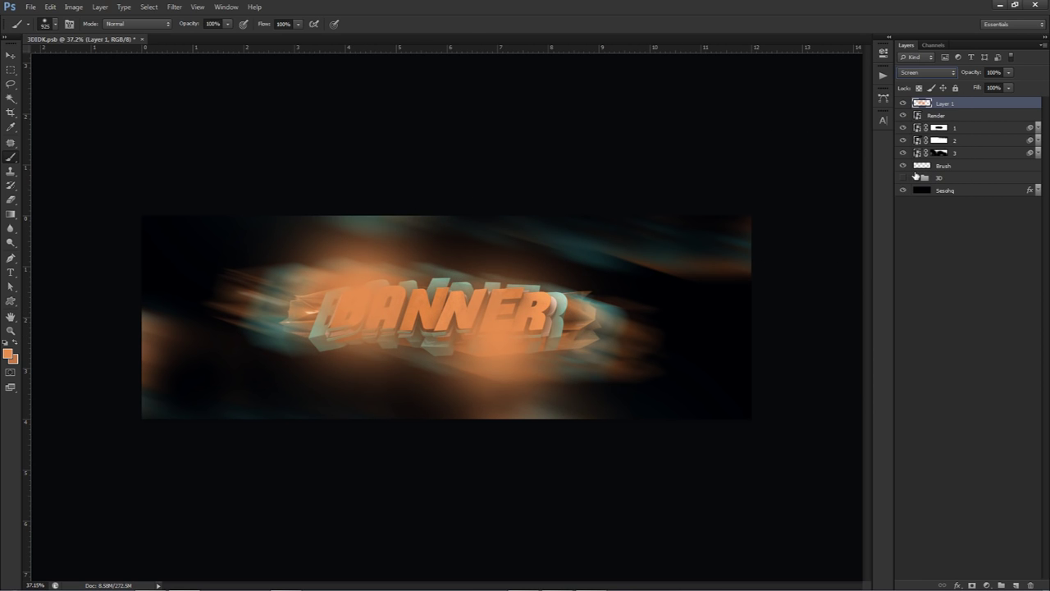
pyautogui.click(1009, 72)
pyautogui.moveTo(1009, 84); pyautogui.dragTo(980, 84)
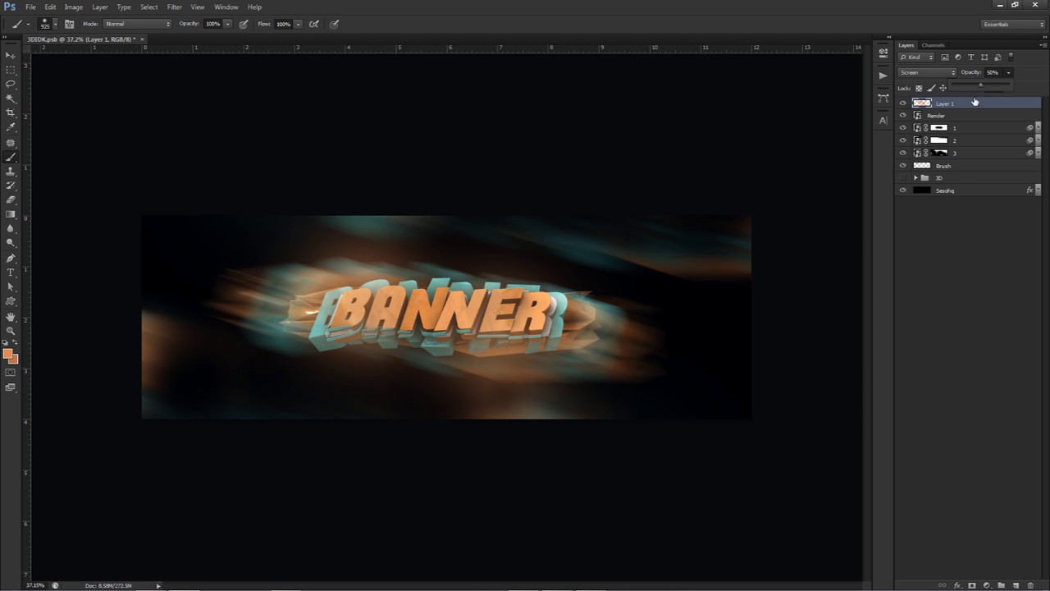
pyautogui.doubleClick(945, 104)
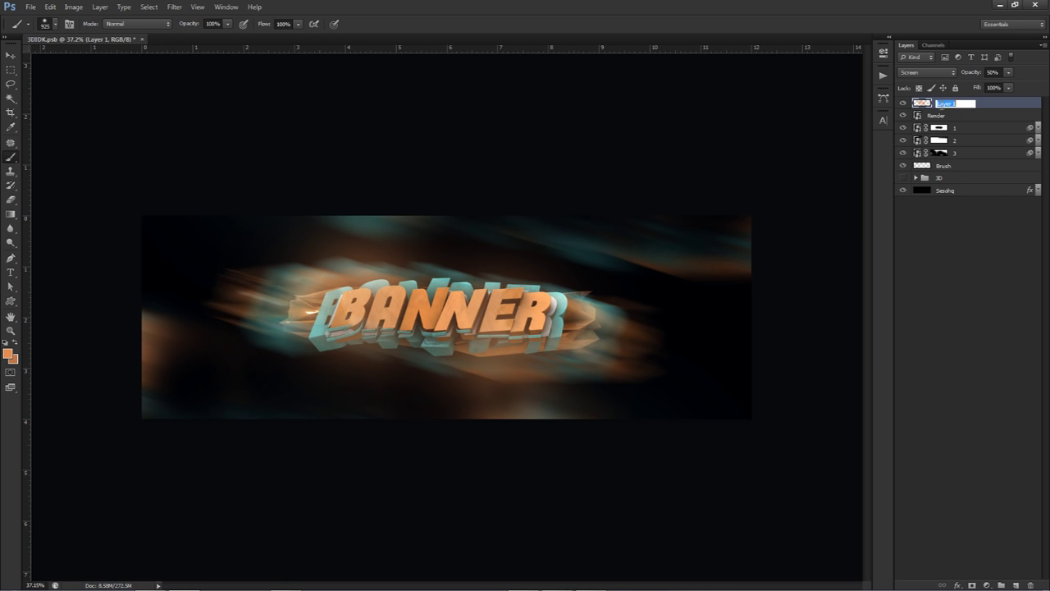
# Add a Brightness/Contrast adjustment layer with brightness 40 and contrast 40, and compare the banner with and without it.
pyautogui.click(988, 585)
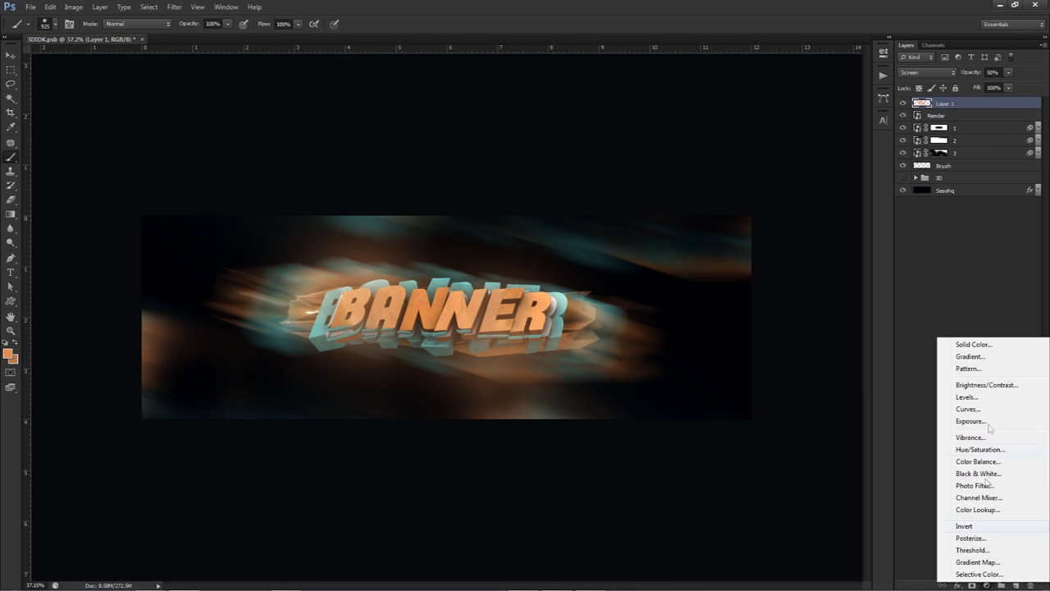
pyautogui.click(976, 383)
pyautogui.click(844, 97)
pyautogui.write('40')
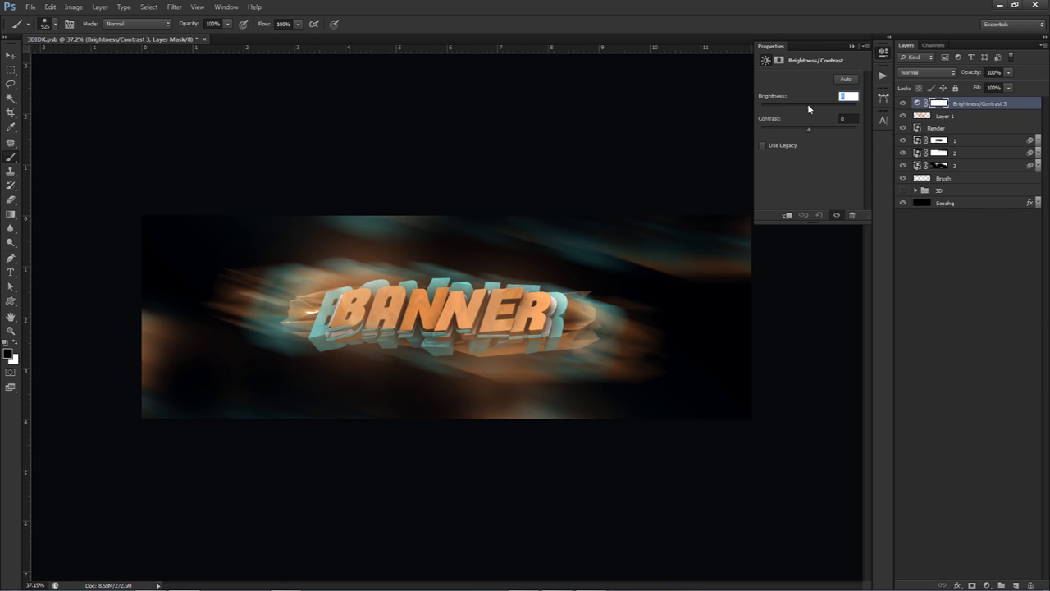
pyautogui.press('Tab')
pyautogui.write('40')
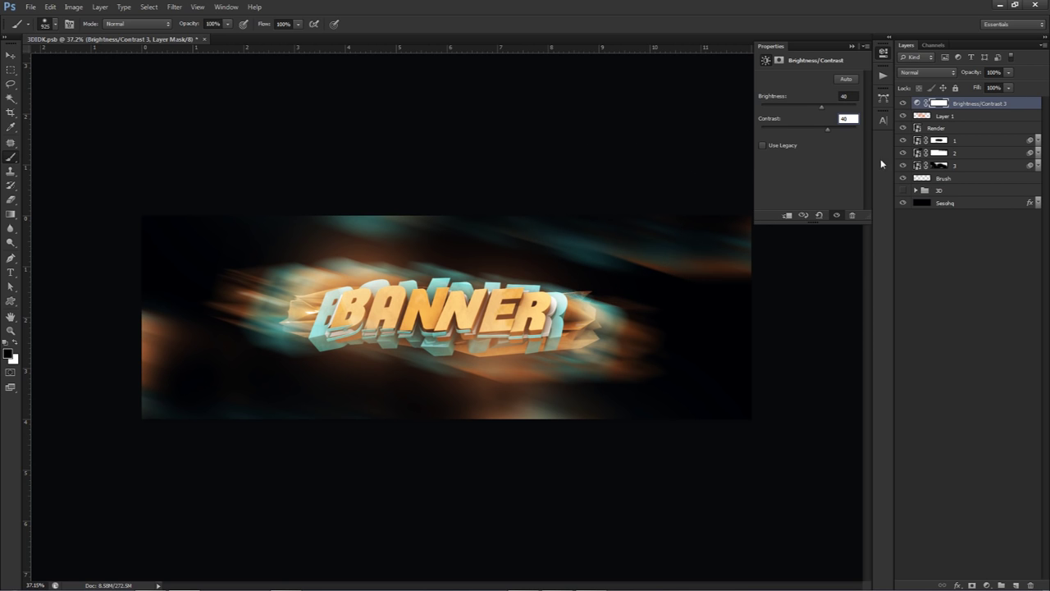
pyautogui.click(904, 103)
pyautogui.click(904, 104)
# Add a Vibrance adjustment layer with vibrance 75 and saturation 55.
pyautogui.click(988, 585)
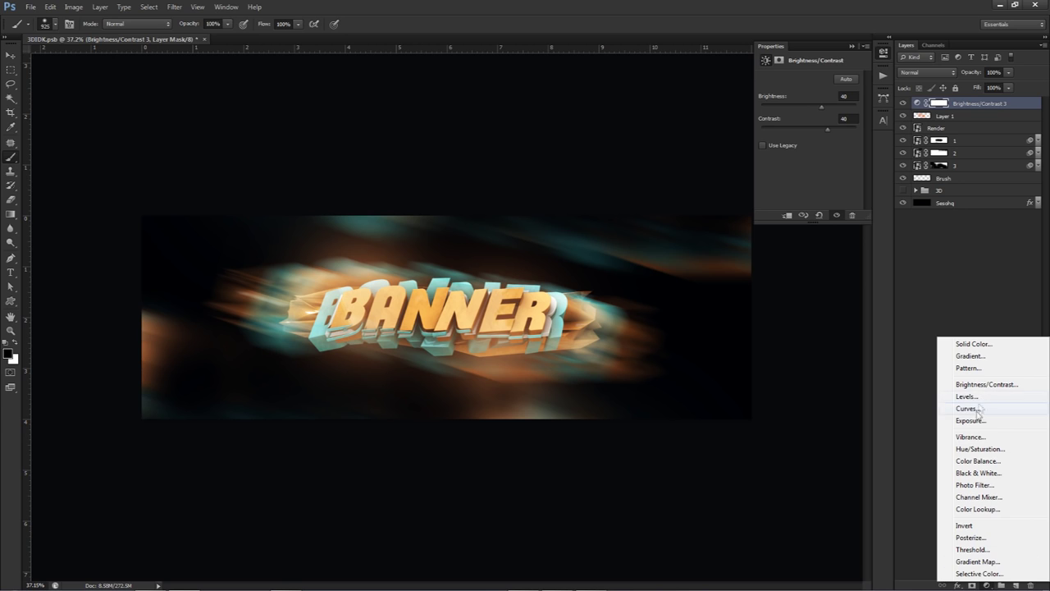
pyautogui.click(967, 435)
pyautogui.click(835, 79)
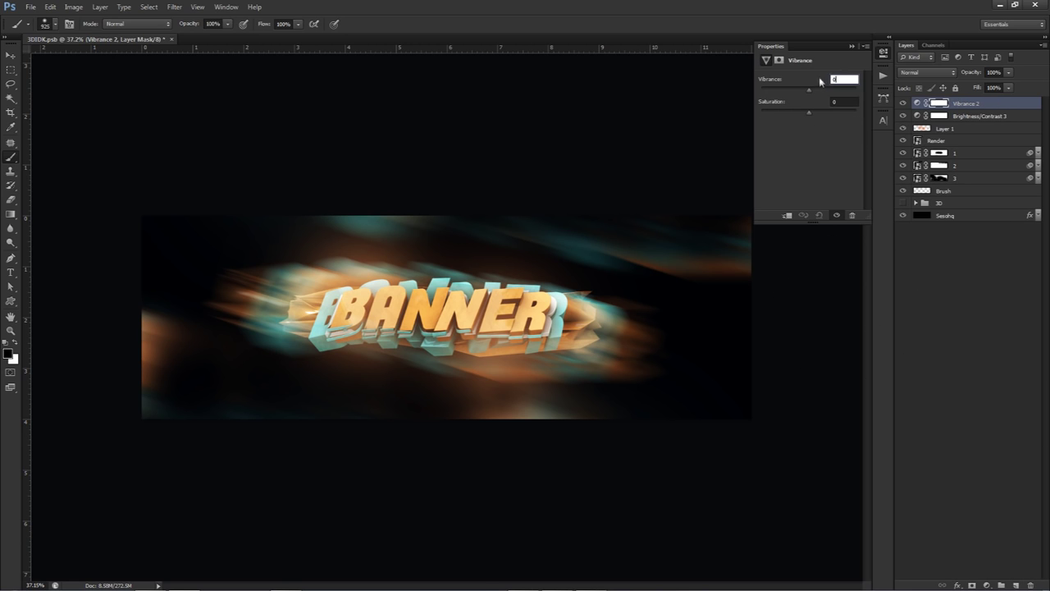
pyautogui.write('75')
pyautogui.press('Tab')
pyautogui.write('55')
pyautogui.press('Return')
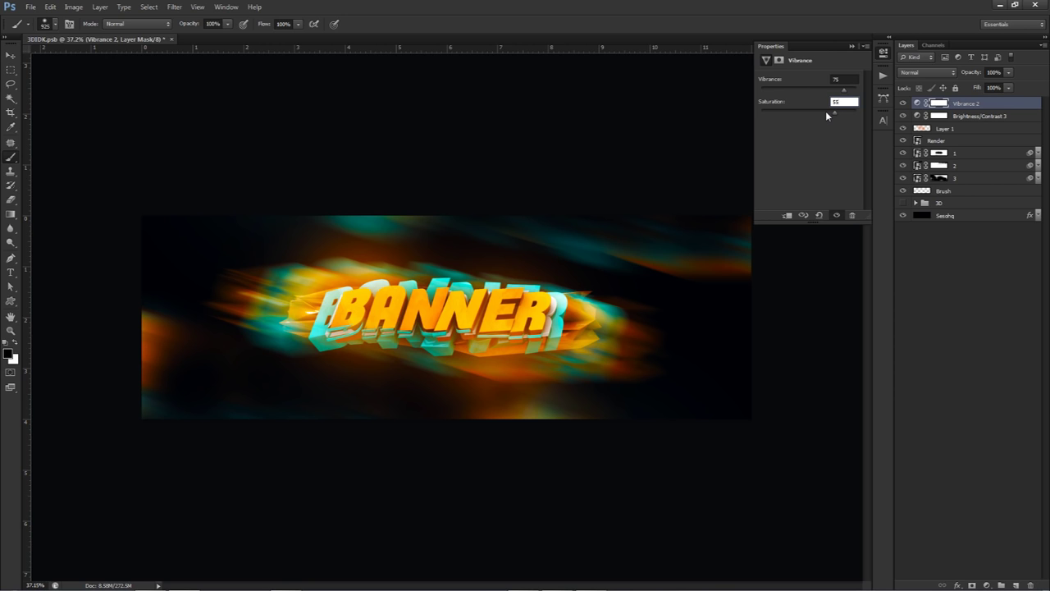
# Add a Color Balance adjustment layer with midtones at +27 red, -17 magenta-green and +8 blue, and compare the banner with and without it.
pyautogui.click(987, 584)
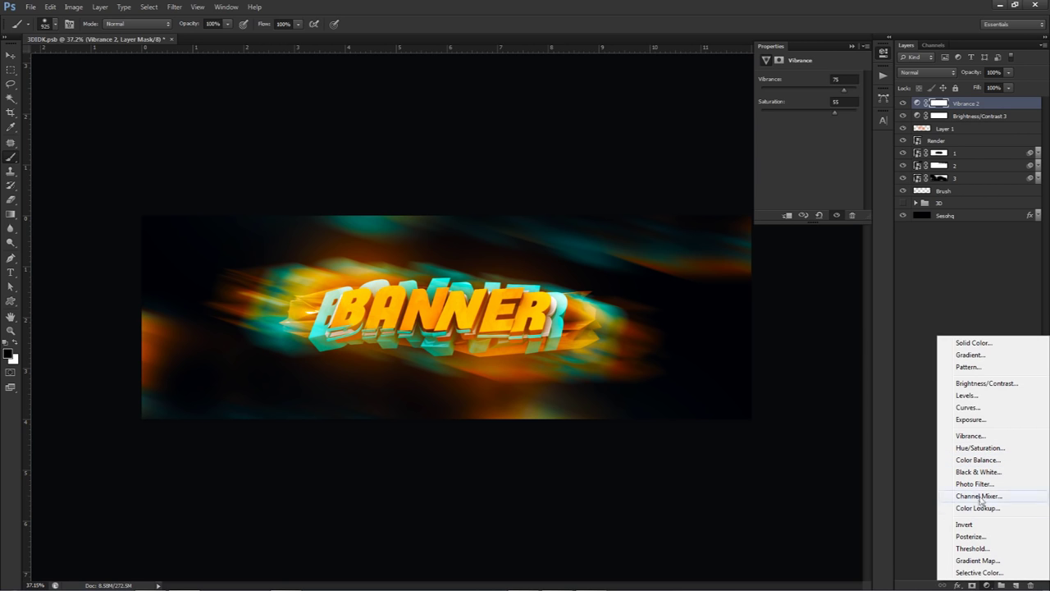
pyautogui.click(976, 459)
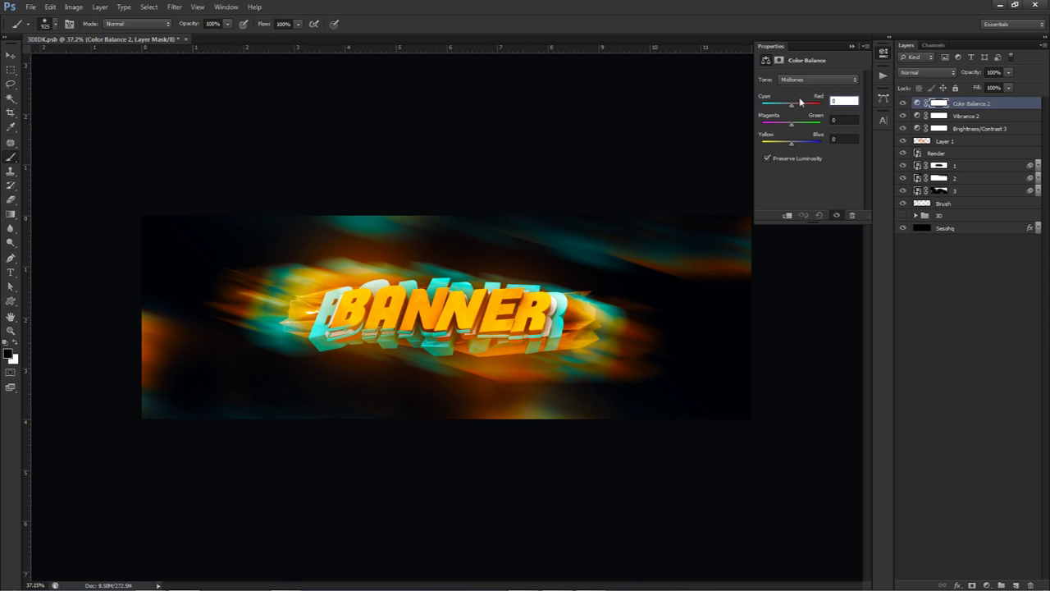
pyautogui.moveTo(837, 100); pyautogui.dragTo(810, 95)
pyautogui.write('7')
pyautogui.press('Tab')
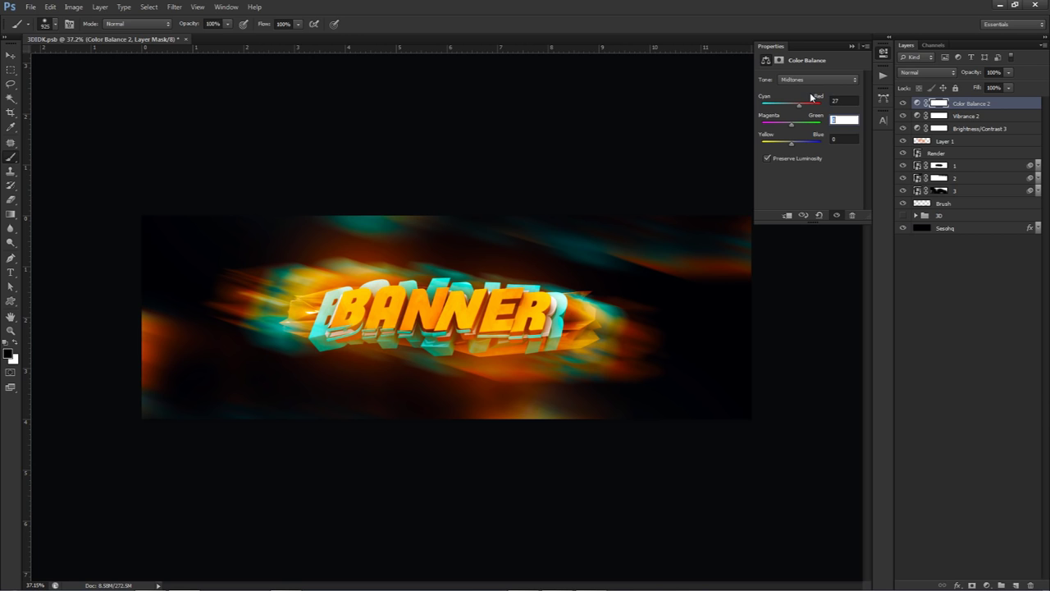
pyautogui.press('Tab')
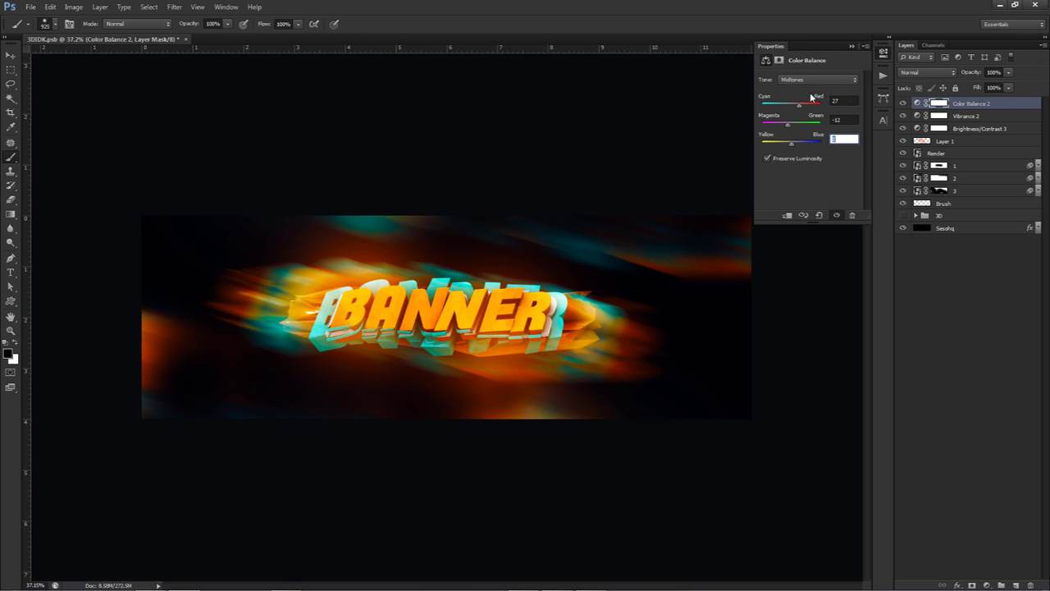
pyautogui.write('30')
pyautogui.press('Return')
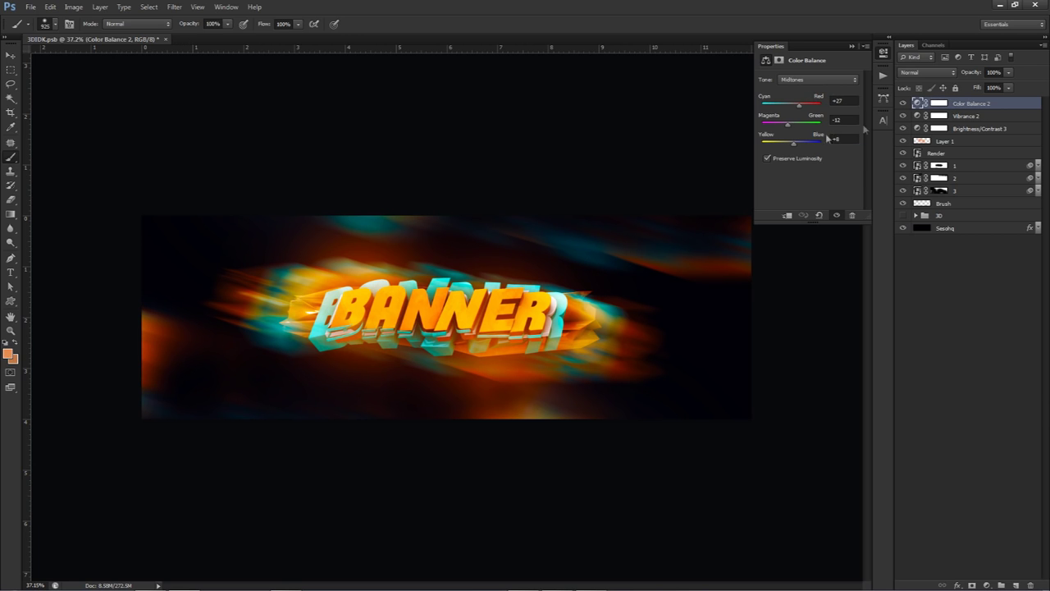
pyautogui.moveTo(799, 142)
pyautogui.mouseDown()
pyautogui.moveTo(809, 145)
pyautogui.moveTo(787, 148)
pyautogui.mouseUp()
pyautogui.click(786, 131)
pyautogui.click(903, 104)
pyautogui.click(903, 104)
pyautogui.click(903, 105)
pyautogui.click(903, 104)
pyautogui.click(903, 104)
# Add a Brightness/Contrast adjustment layer above Color Balance with brightness -60 and contrast 100, and compare the banner with and without it.
pyautogui.click(986, 584)
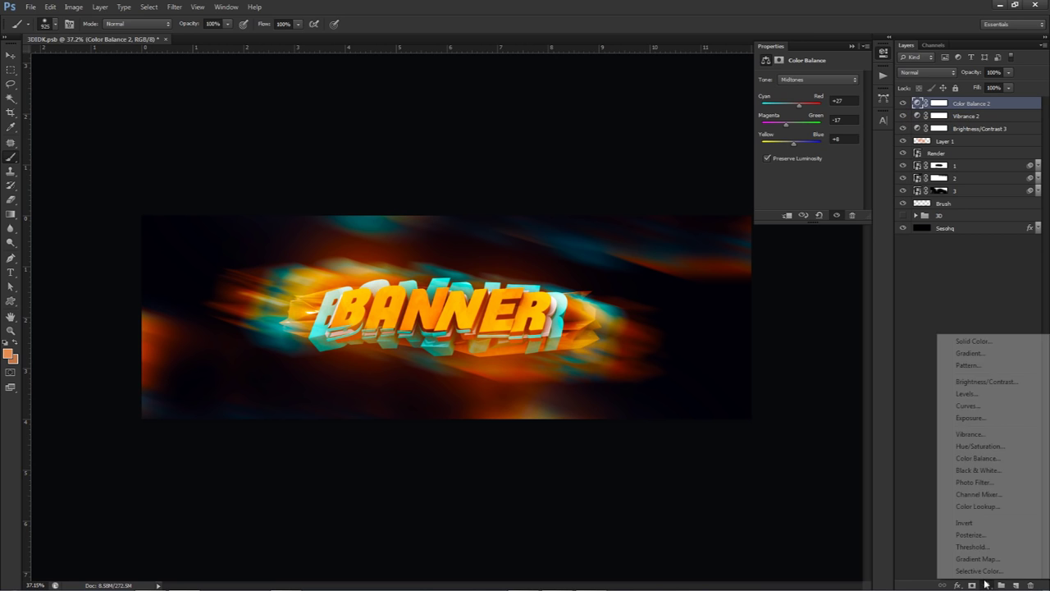
pyautogui.click(980, 382)
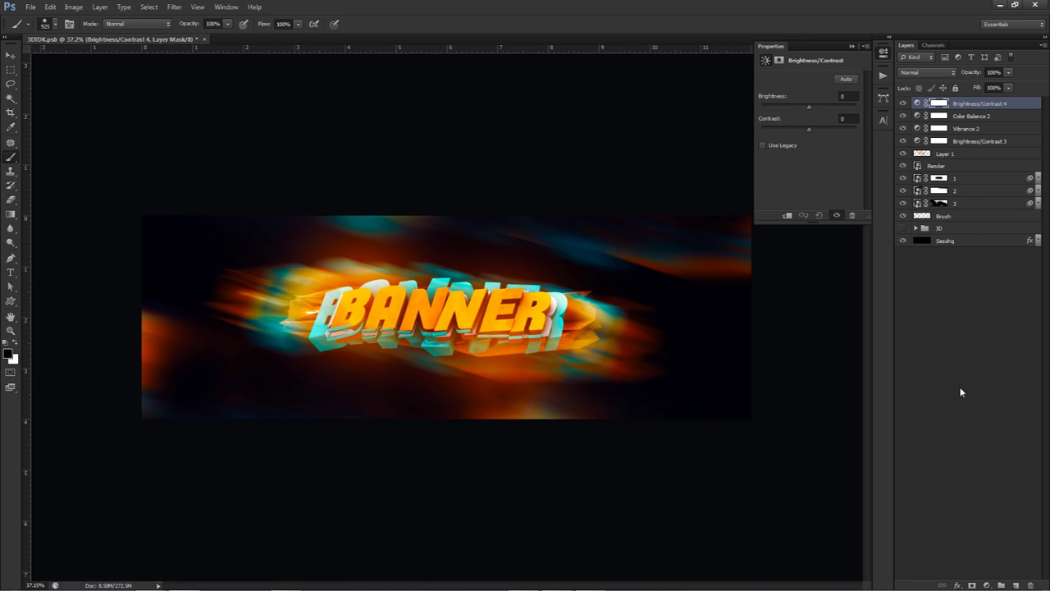
pyautogui.click(846, 96)
pyautogui.write('-60')
pyautogui.press('Tab')
pyautogui.write('100')
pyautogui.click(903, 103)
pyautogui.click(904, 104)
pyautogui.click(903, 103)
pyautogui.click(903, 103)
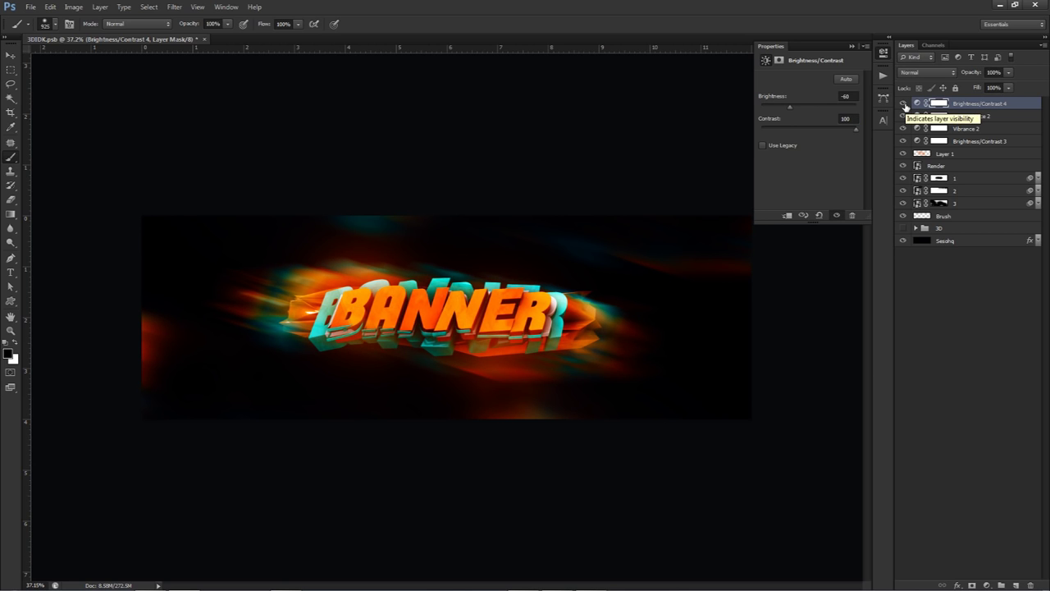
pyautogui.click(903, 104)
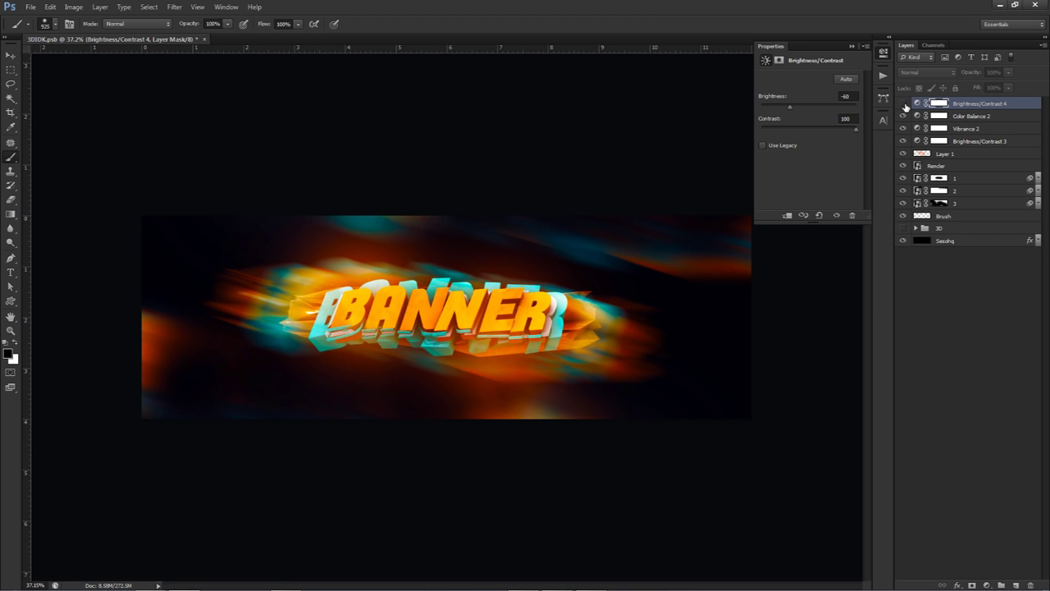
pyautogui.click(903, 104)
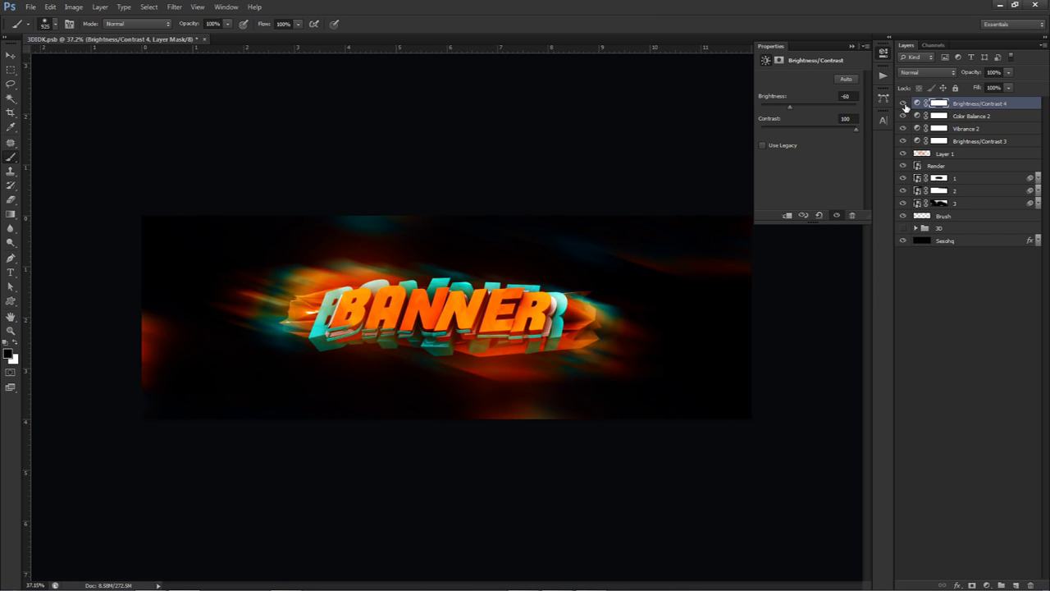
# Set the topmost Brightness/Contrast layer's opacity to 80% and deselect the layers.
pyautogui.click(999, 73)
pyautogui.write('80')
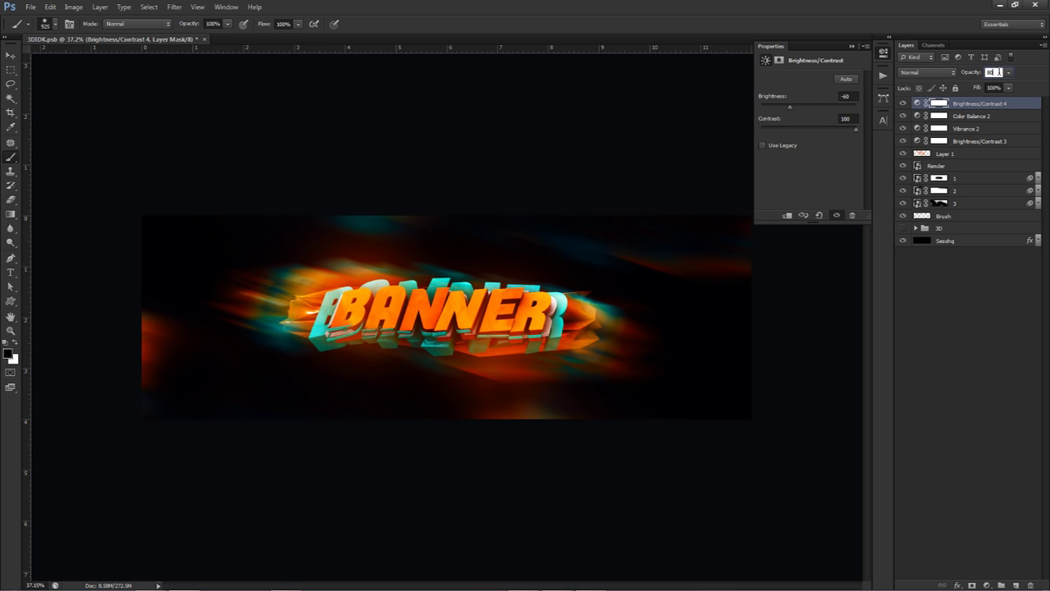
pyautogui.click(965, 316)
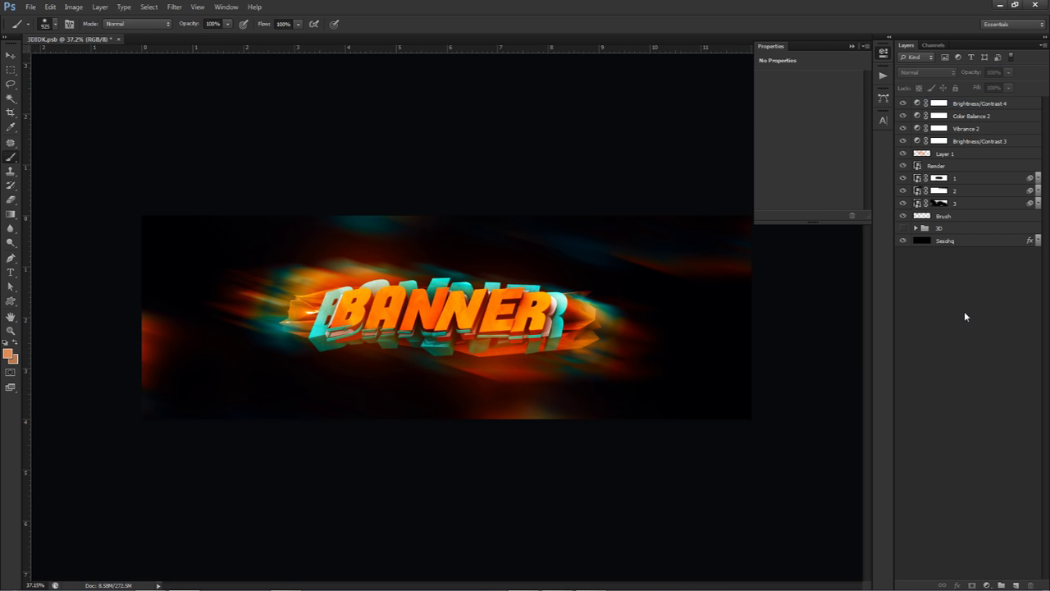
# Add another Brightness/Contrast adjustment layer on top with brightness -15 and contrast 65, and compare the banner with and without it.
pyautogui.click(987, 585)
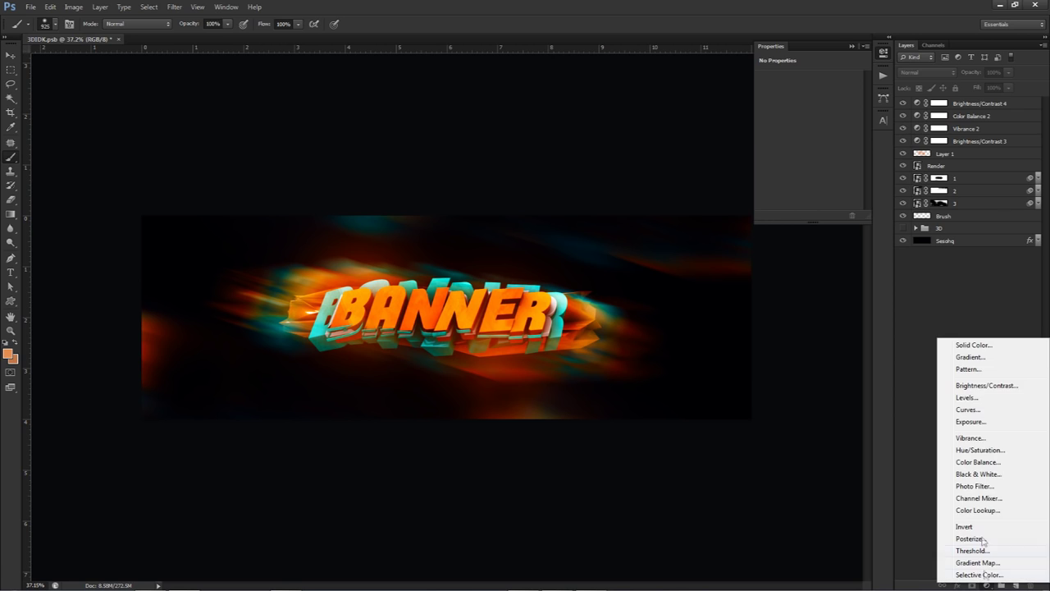
pyautogui.click(984, 385)
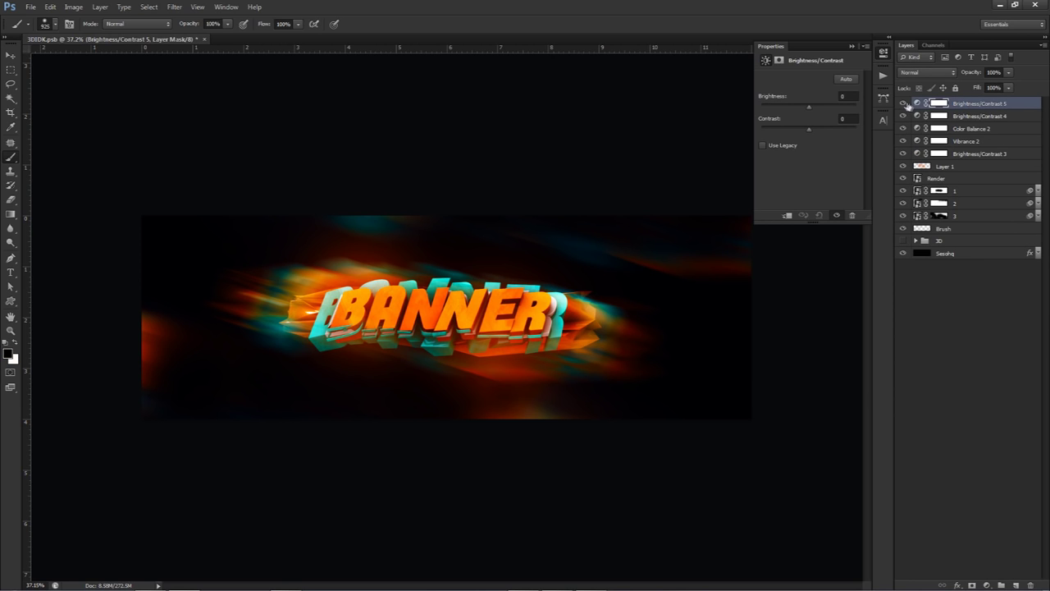
pyautogui.click(848, 96)
pyautogui.write('-15')
pyautogui.press('Tab')
pyautogui.write('65')
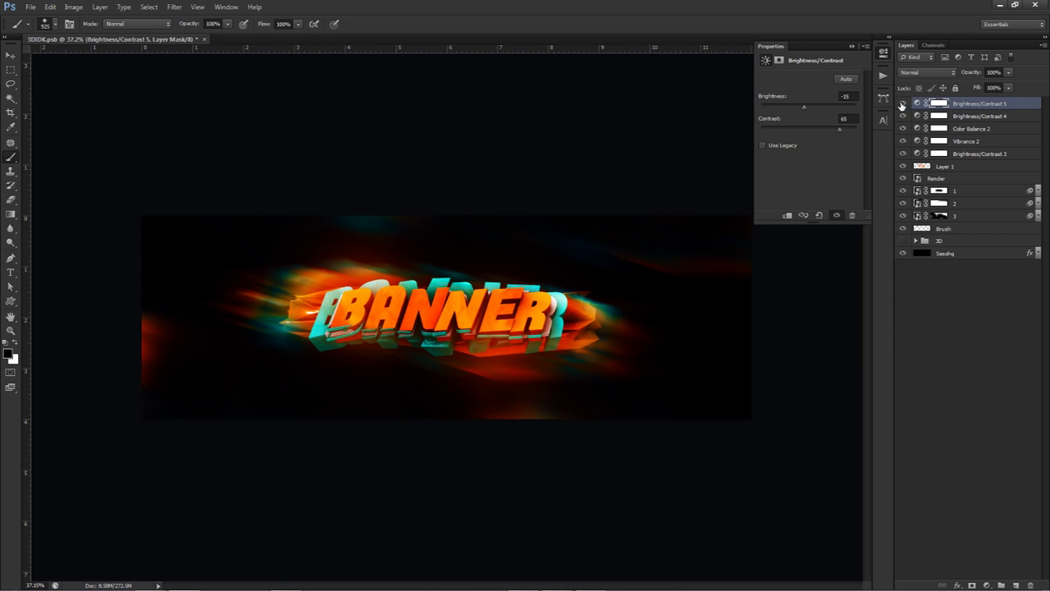
pyautogui.click(902, 103)
pyautogui.click(902, 104)
# Add one more Brightness/Contrast adjustment layer on top with brightness 91 and contrast 100.
pyautogui.click(986, 583)
pyautogui.click(978, 387)
pyautogui.click(848, 96)
pyautogui.write('51')
pyautogui.press('Tab')
pyautogui.write('100')
# Paint black on the topmost Brightness/Contrast layer's mask across the lettering, with a large brush enlarged to 1490 pixels.
pyautogui.click(936, 105)
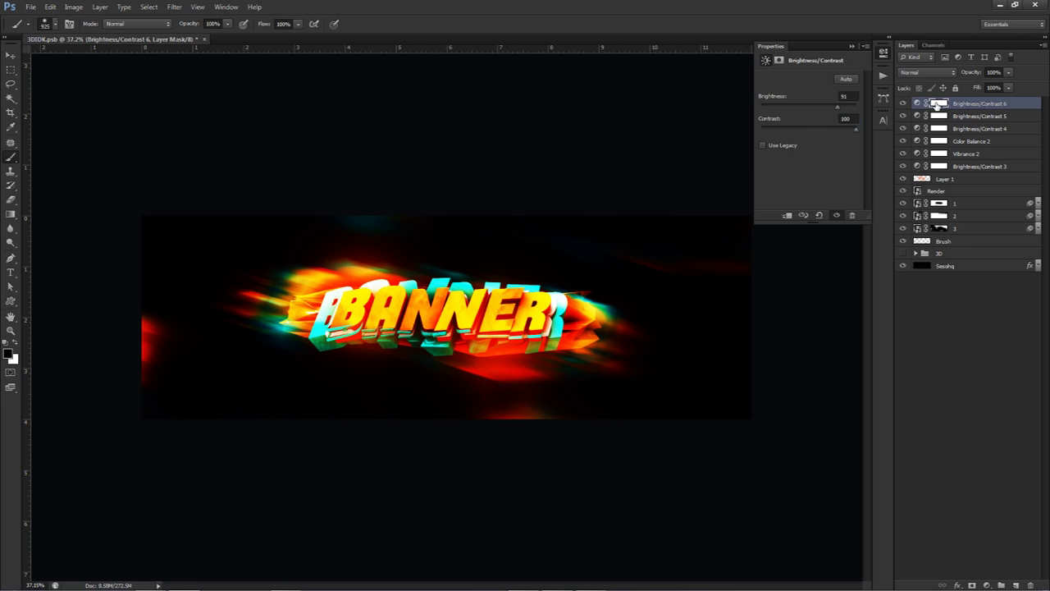
pyautogui.press('e')
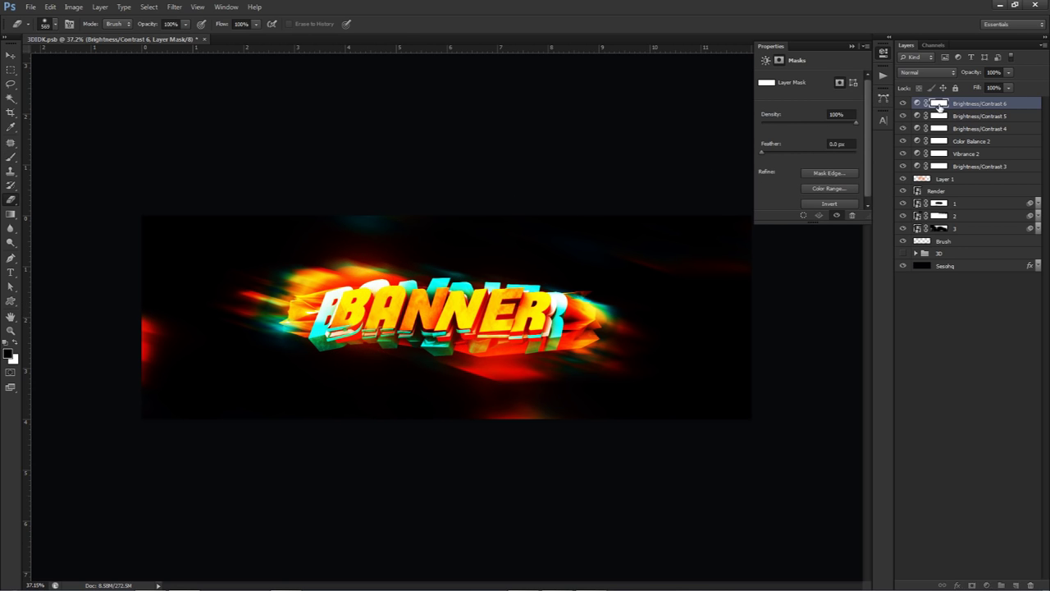
pyautogui.press('b')
pyautogui.keyDown('alt'); pyautogui.moveTo(377, 323); pyautogui.dragTo(331, 319, button='right'); pyautogui.keyUp('alt')
pyautogui.moveTo(331, 311)
pyautogui.mouseDown()
pyautogui.moveTo(393, 305)
pyautogui.moveTo(548, 327)
pyautogui.moveTo(304, 307)
pyautogui.moveTo(482, 318)
pyautogui.mouseUp()
pyautogui.keyDown('alt'); pyautogui.moveTo(209, 222); pyautogui.dragTo(246, 220, button='right'); pyautogui.keyUp('alt')
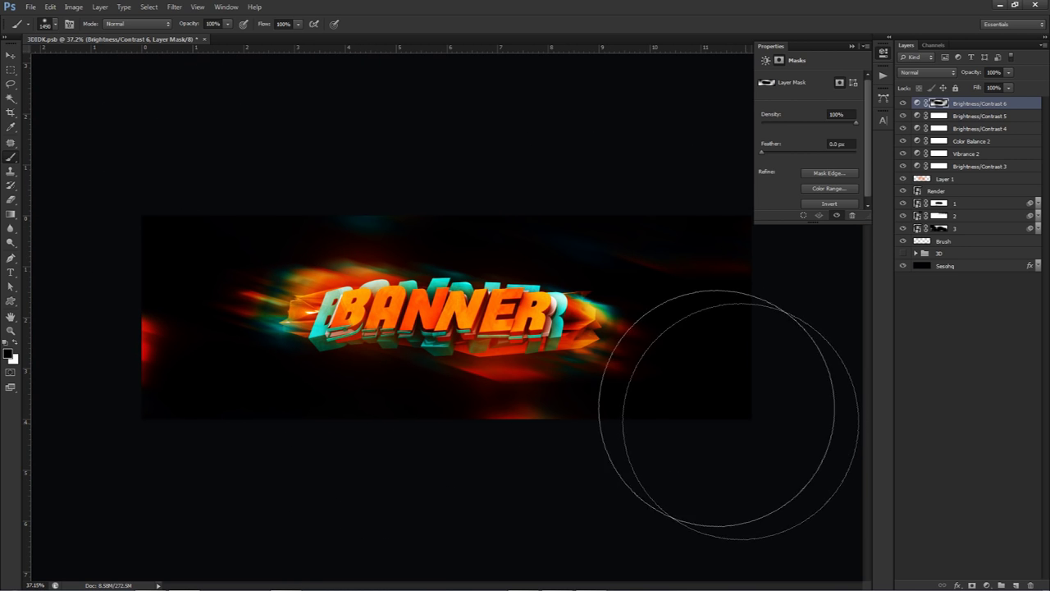
# Set the masked Brightness/Contrast layer's opacity to 30% and compare the banner with and without it.
pyautogui.click(994, 72)
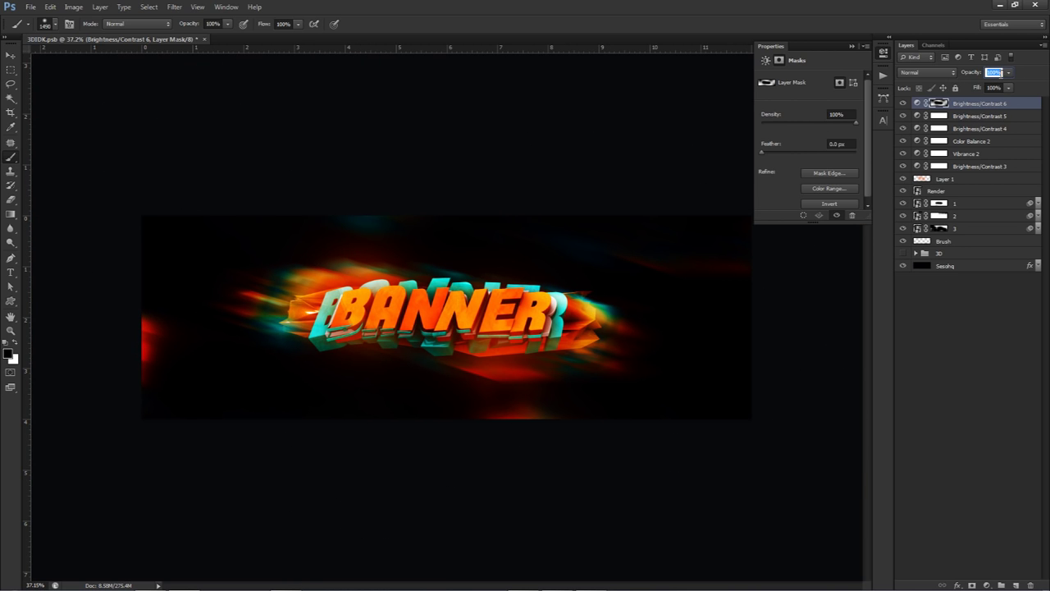
pyautogui.write('30')
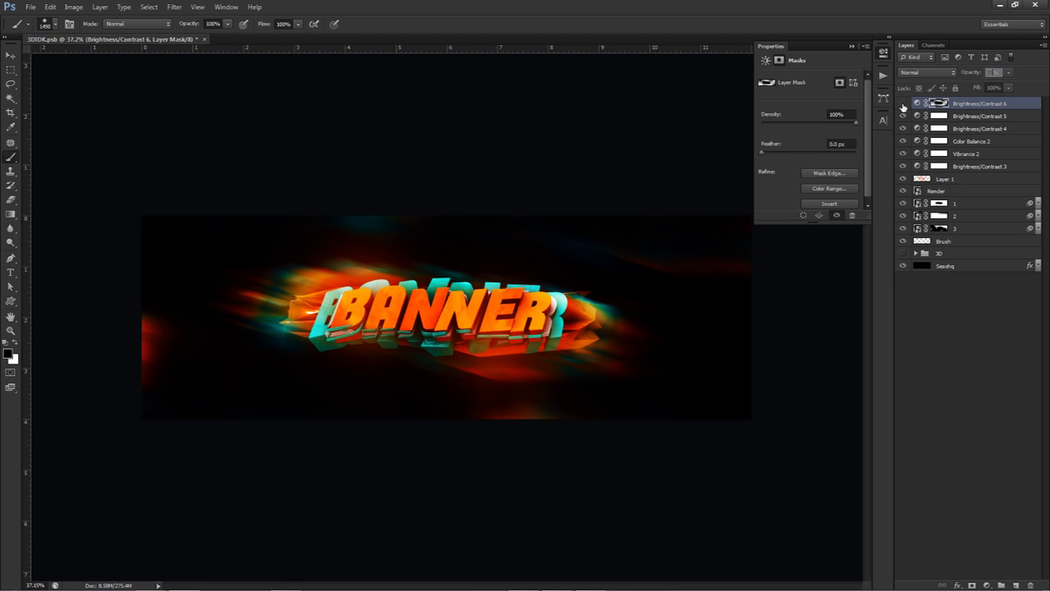
pyautogui.click(904, 103)
pyautogui.click(903, 104)
# Set the Brightness/Contrast 5 layer's opacity to 75%, compare the banner with and without it, and collapse the adjustment properties.
pyautogui.click(903, 116)
pyautogui.click(903, 116)
pyautogui.click(942, 115)
pyautogui.click(994, 73)
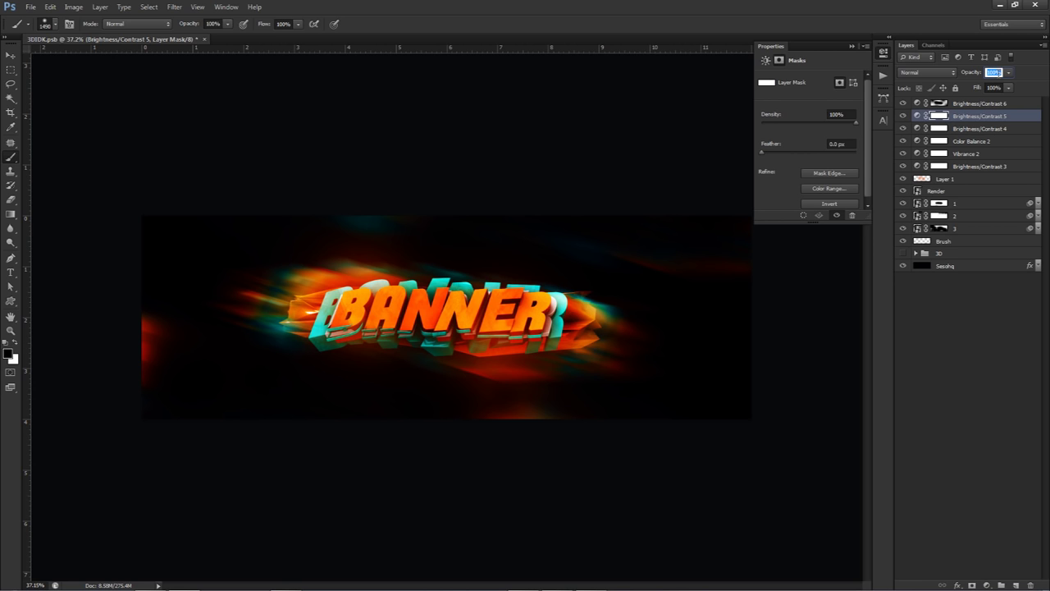
pyautogui.write('75')
pyautogui.click(902, 117)
pyautogui.click(903, 118)
pyautogui.click(886, 53)
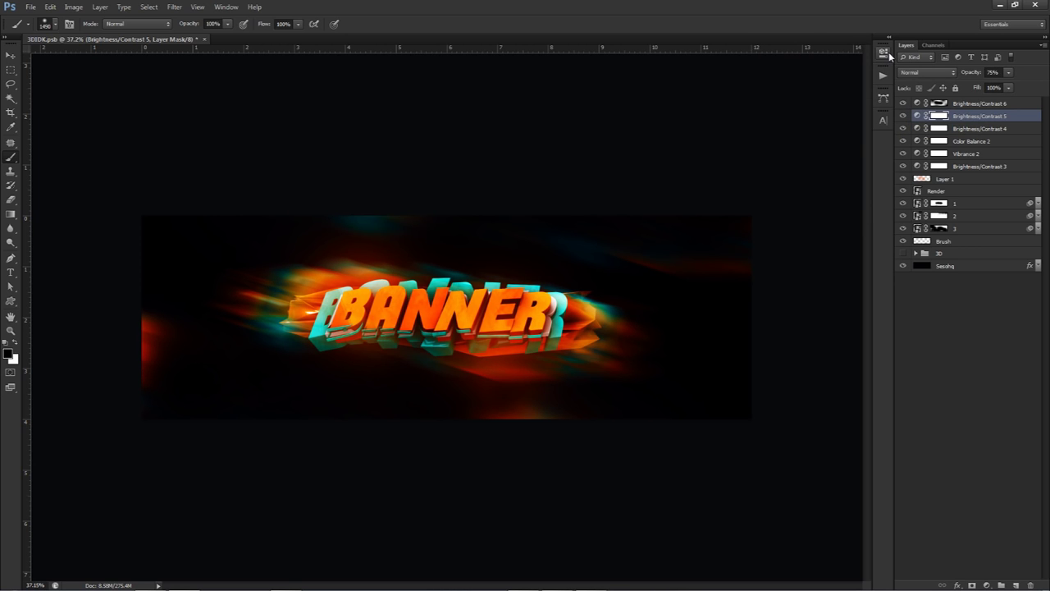
pyautogui.click(966, 105)
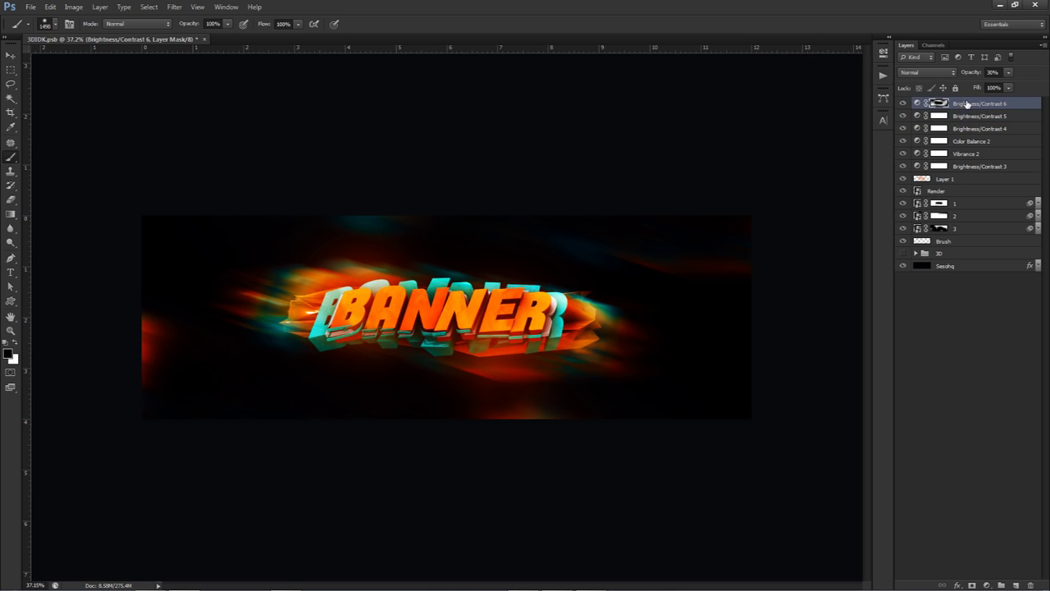
pyautogui.keyDown('shift'); pyautogui.click(965, 171); pyautogui.keyUp('shift')
pyautogui.hotkey('ctrl', 'g')
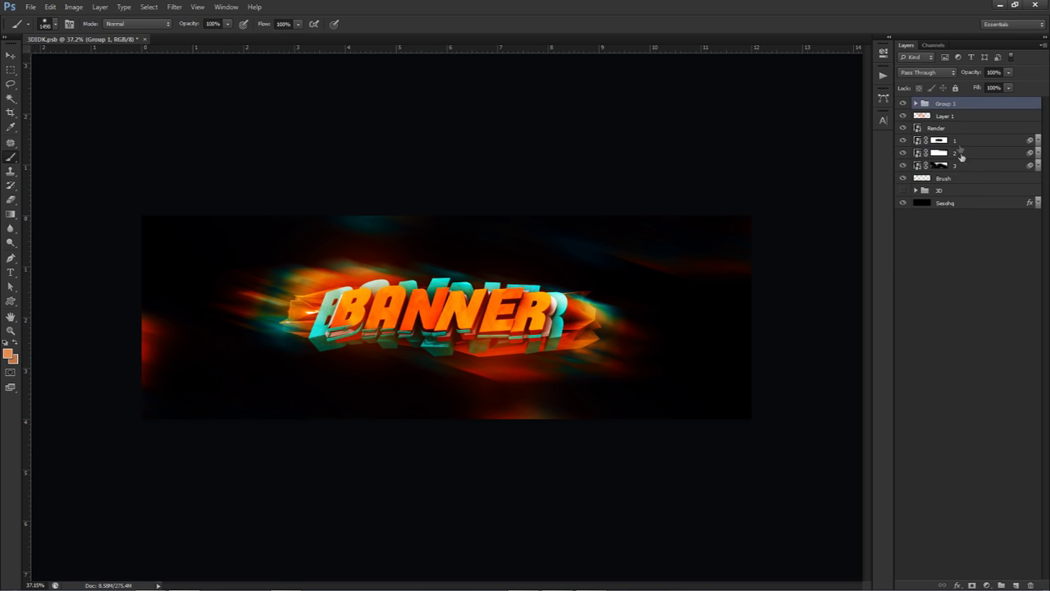
pyautogui.hotkey('ctrl', 'z')
pyautogui.click(954, 108)
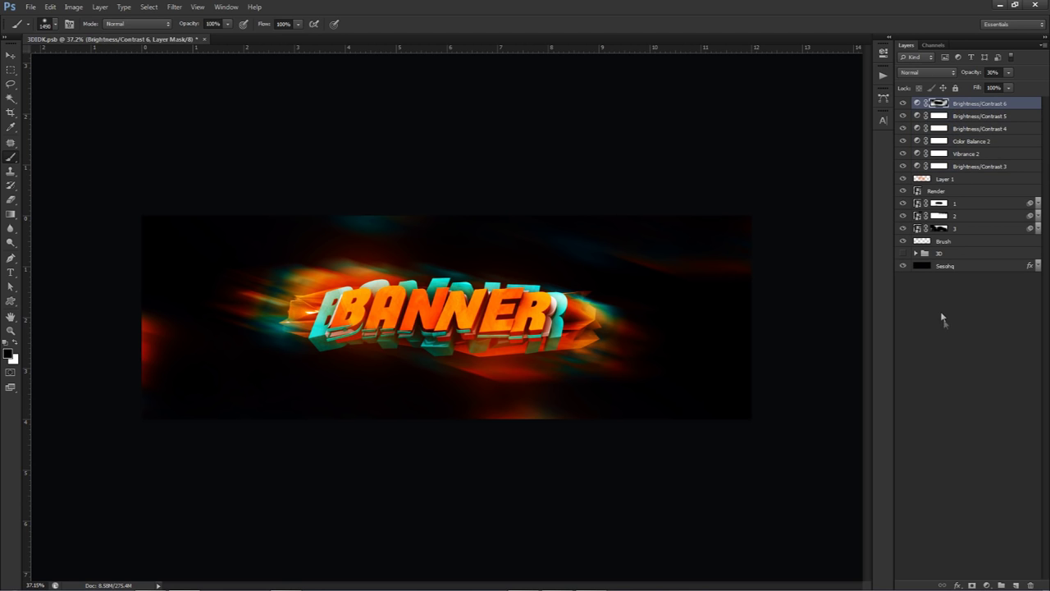
# Add a Levels adjustment layer on top with midtone input 0.96 and white input 247, and compare the banner with and without it.
pyautogui.click(987, 585)
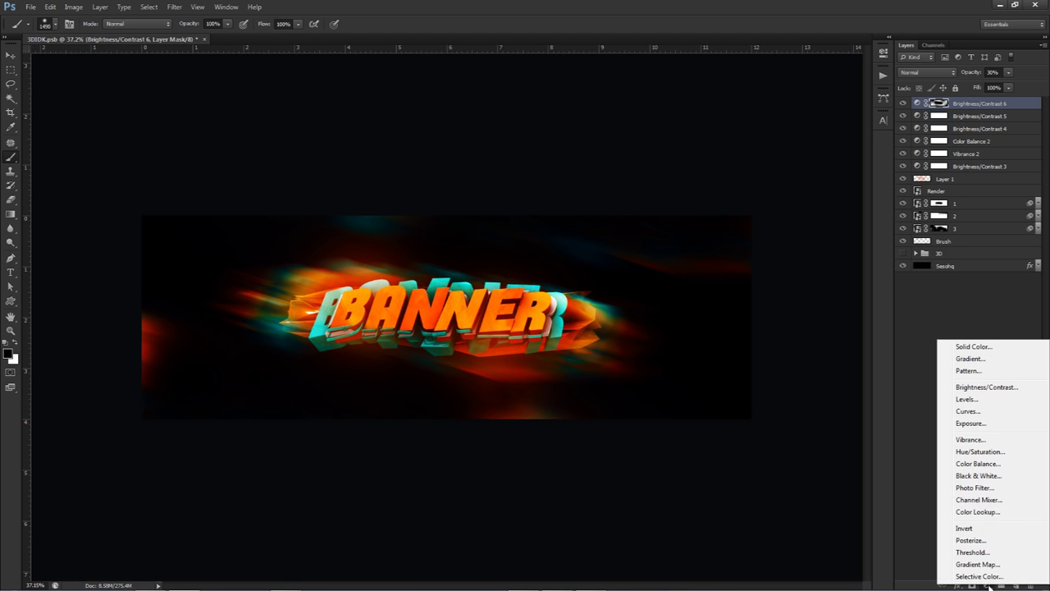
pyautogui.click(966, 398)
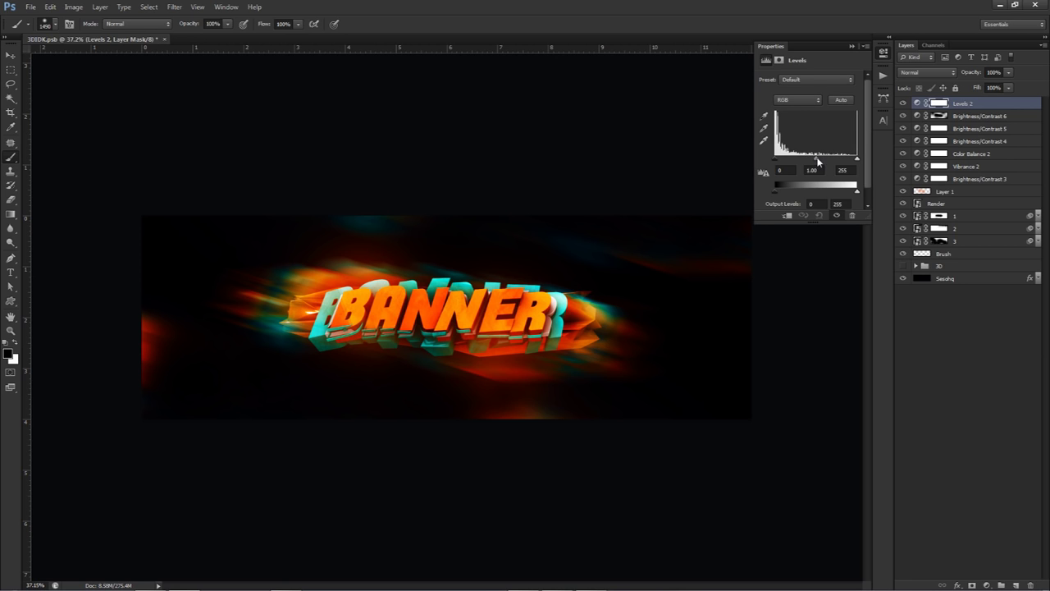
pyautogui.moveTo(793, 161)
pyautogui.mouseDown()
pyautogui.moveTo(847, 159)
pyautogui.moveTo(792, 159)
pyautogui.mouseUp()
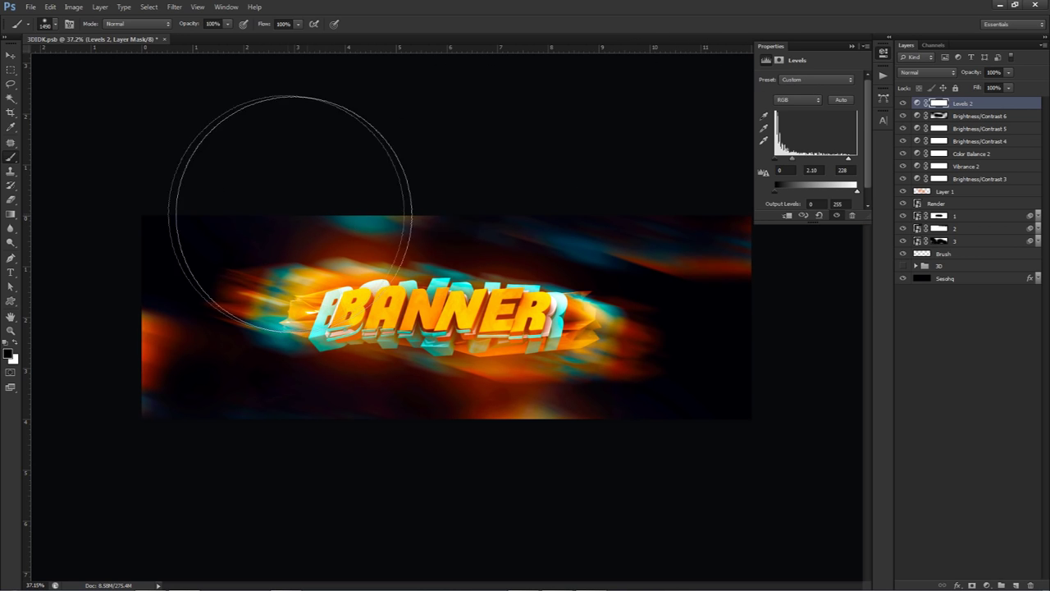
pyautogui.press('v')
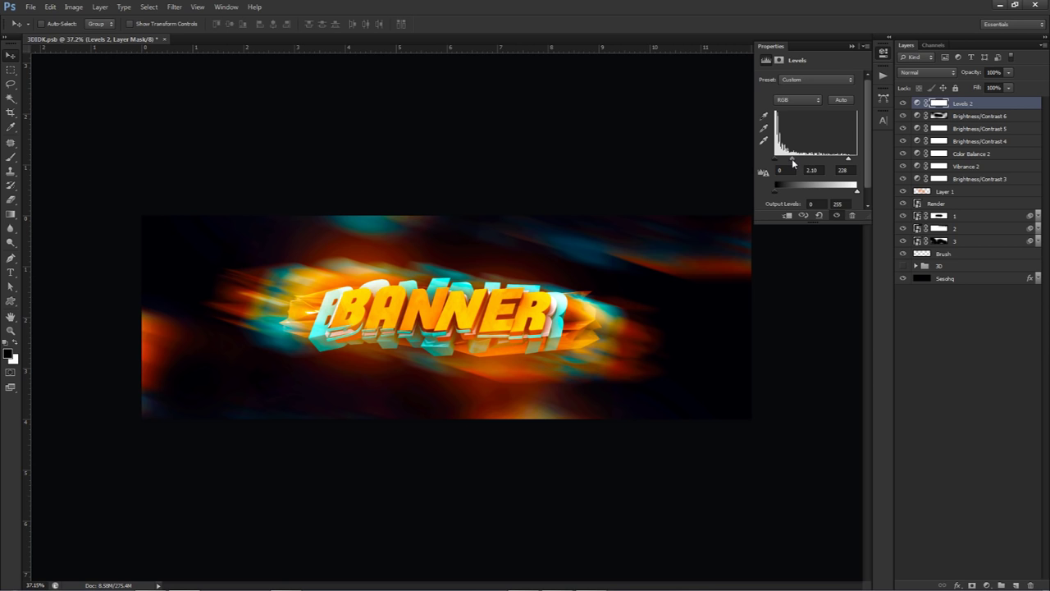
pyautogui.moveTo(793, 158)
pyautogui.mouseDown()
pyautogui.moveTo(851, 164)
pyautogui.moveTo(809, 162)
pyautogui.mouseUp()
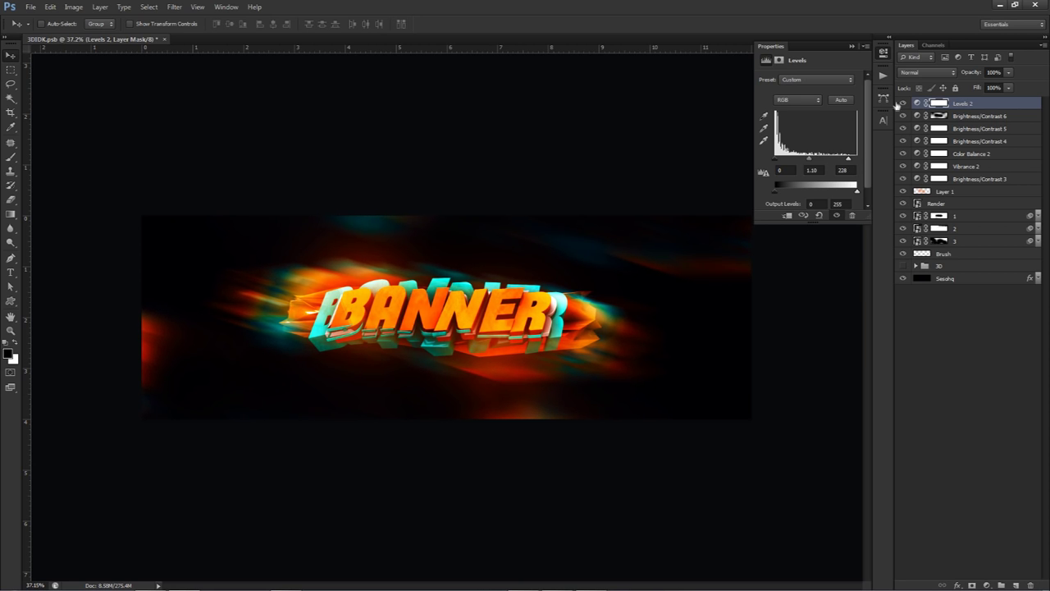
pyautogui.doubleClick(901, 104)
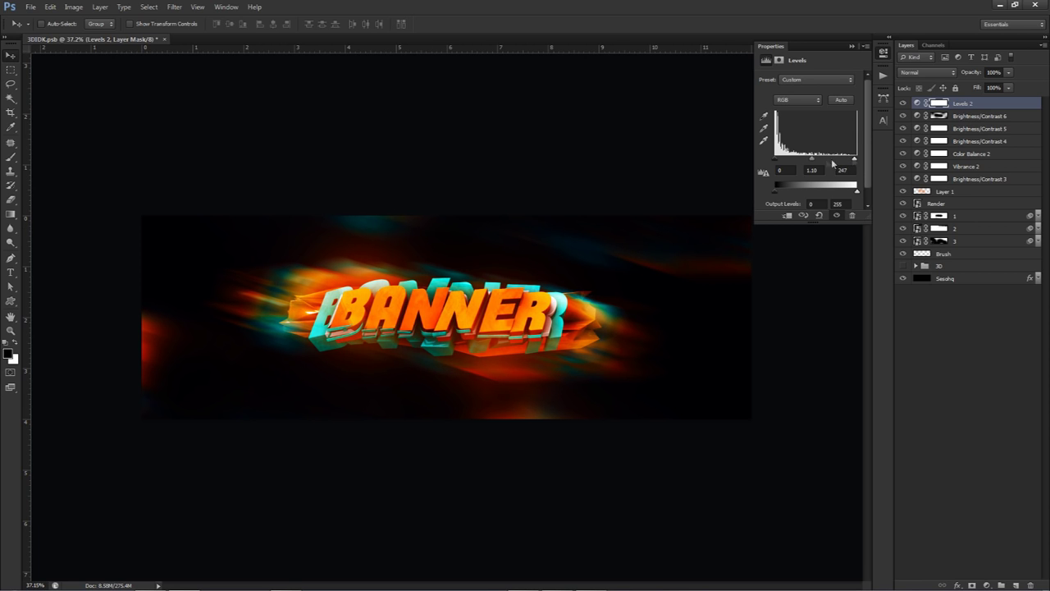
pyautogui.moveTo(817, 158); pyautogui.dragTo(815, 158)
pyautogui.click(903, 103)
pyautogui.click(902, 103)
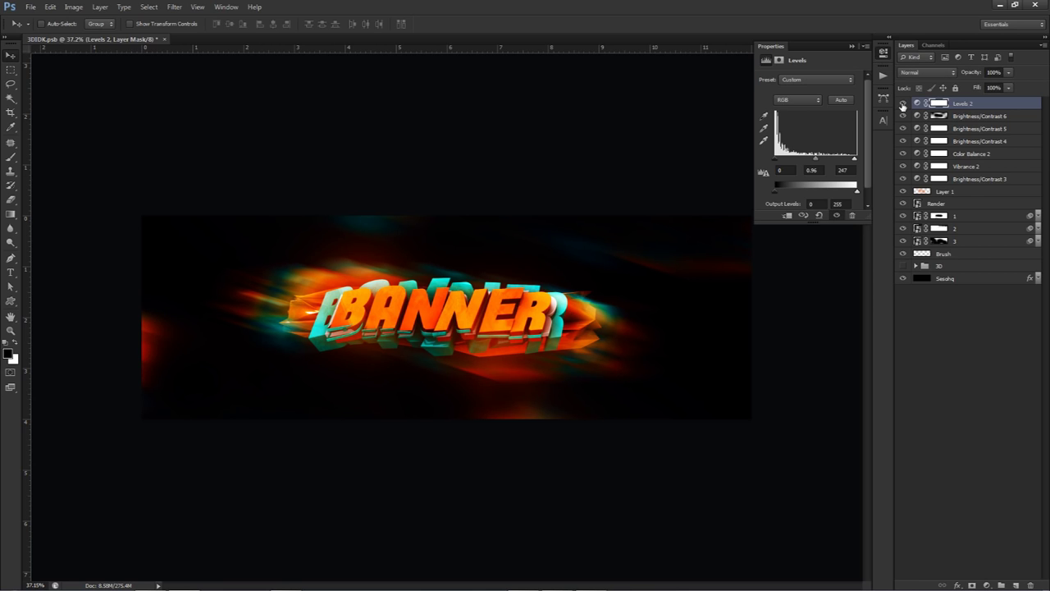
# Group all the adjustment layers from Levels 2 down to Brightness/Contrast 3 and name the group CC.
pyautogui.keyDown('shift'); pyautogui.click(961, 180); pyautogui.keyUp('shift')
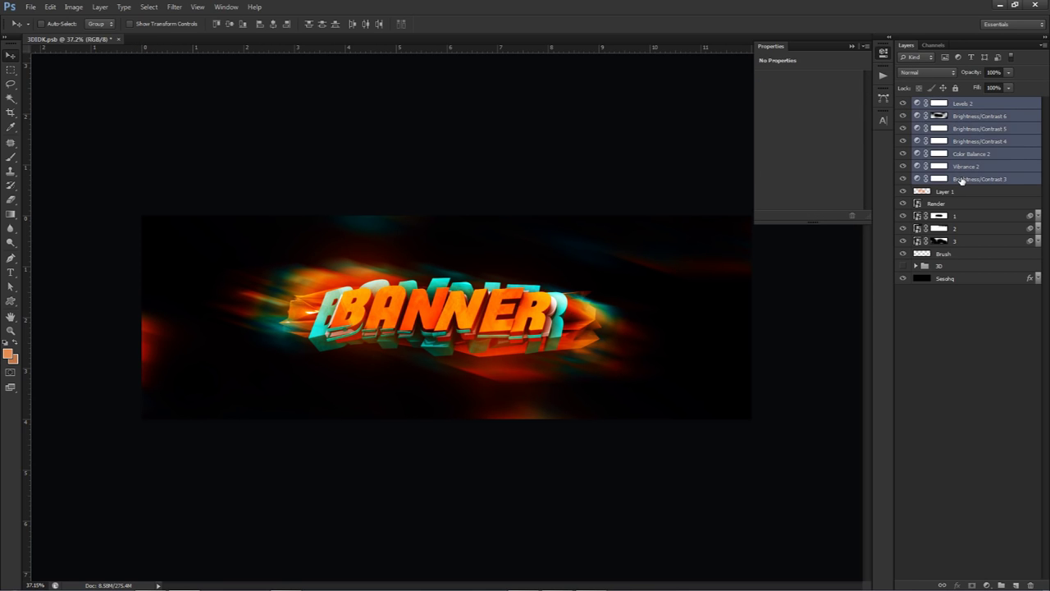
pyautogui.hotkey('ctrl', 'g')
pyautogui.doubleClick(943, 103)
pyautogui.write('CC')
pyautogui.press('Return')
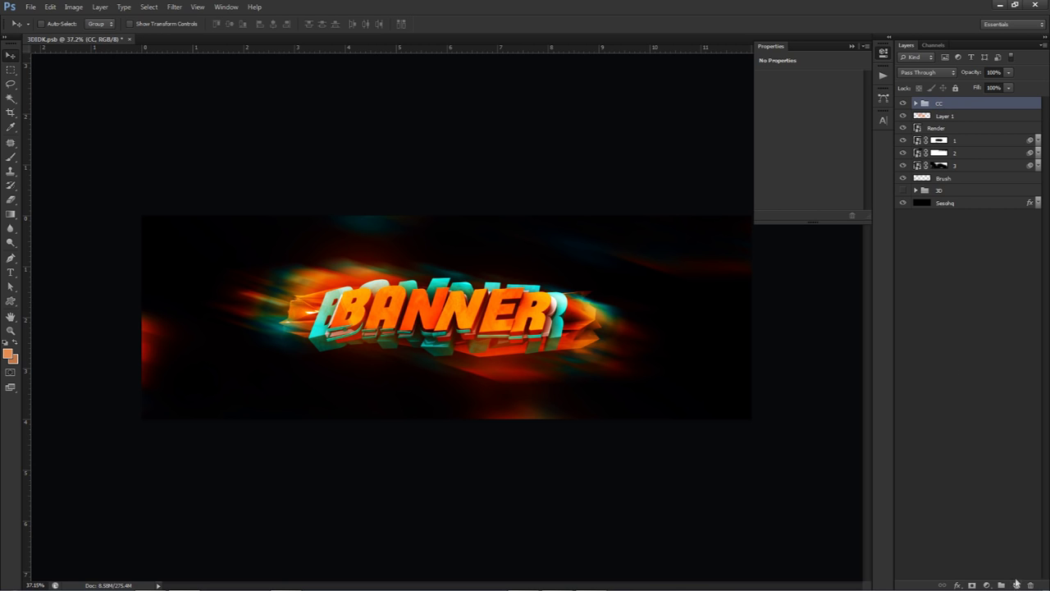
# Add a layer above the CC group, paint soft orange glows over both ends of the BANNER text, and blend it with Screen.
pyautogui.click(1016, 583)
pyautogui.press('b')
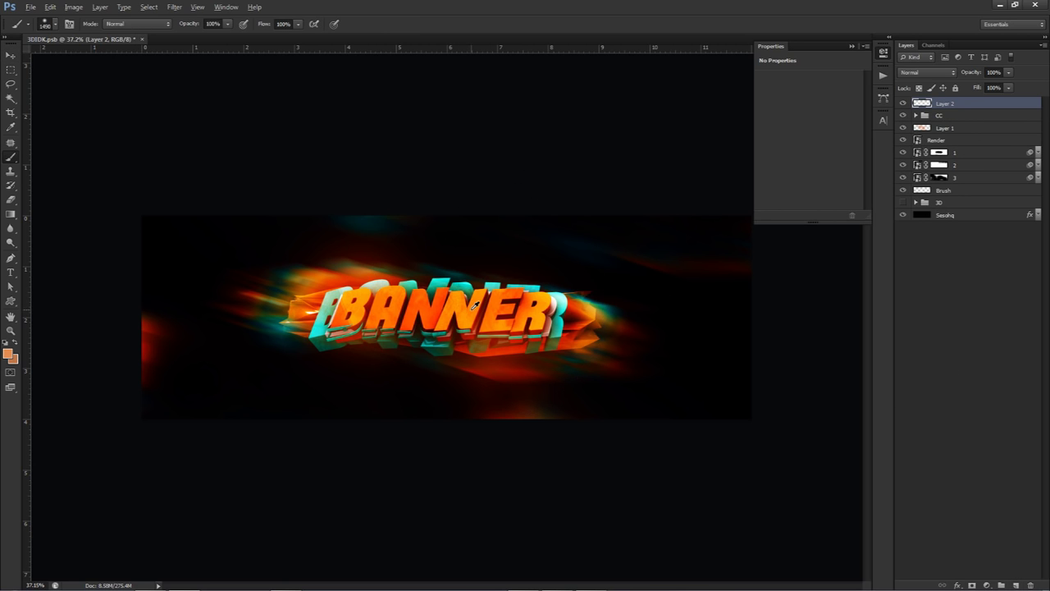
pyautogui.keyDown('alt'); pyautogui.moveTo(371, 318); pyautogui.dragTo(350, 312, button='right'); pyautogui.keyUp('alt')
pyautogui.click(350, 312)
pyautogui.moveTo(350, 313)
pyautogui.mouseDown()
pyautogui.moveTo(546, 340)
pyautogui.moveTo(607, 328)
pyautogui.mouseUp()
pyautogui.click(927, 72)
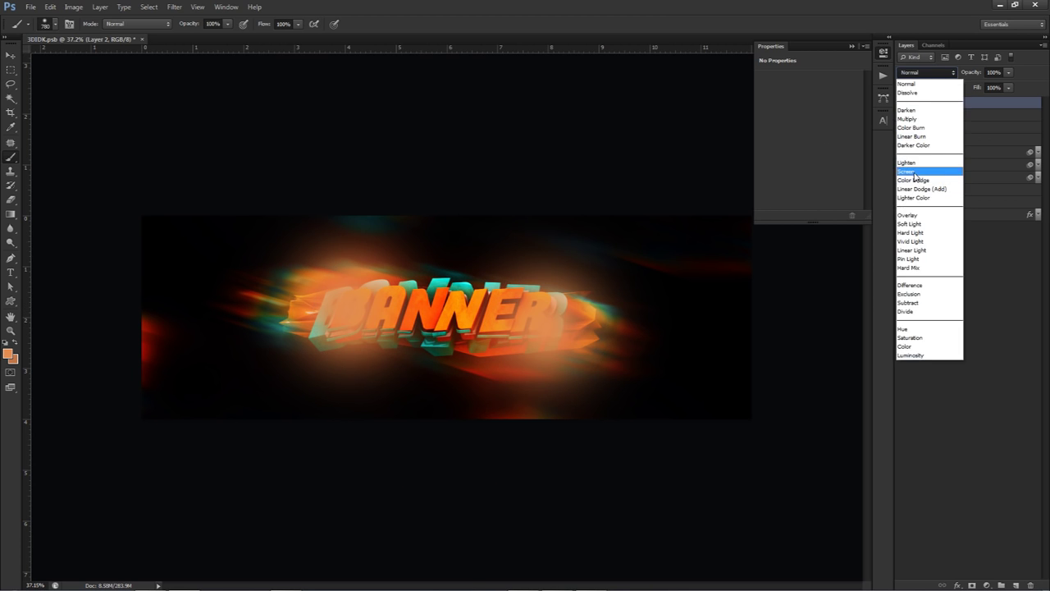
pyautogui.click(911, 171)
# Paint a larger soft orange glow below the middle of the text and set the glow layer's opacity to 54%.
pyautogui.click(430, 334)
pyautogui.moveTo(431, 335)
pyautogui.keyDown('alt'); pyautogui.mouseDown(button='right')
pyautogui.moveTo(450, 378)
pyautogui.moveTo(439, 368)
pyautogui.moveTo(457, 359)
pyautogui.mouseUp(button='right'); pyautogui.keyUp('alt')
pyautogui.click(448, 386)
pyautogui.hotkey('ctrl', 'z')
pyautogui.click(456, 374)
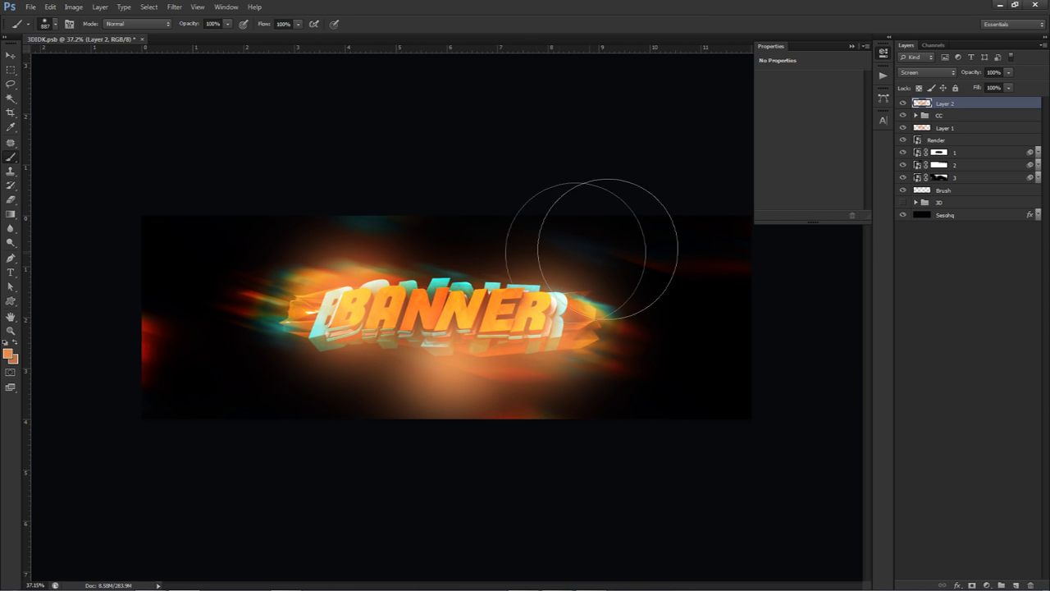
pyautogui.click(1008, 72)
pyautogui.moveTo(991, 82); pyautogui.dragTo(982, 81)
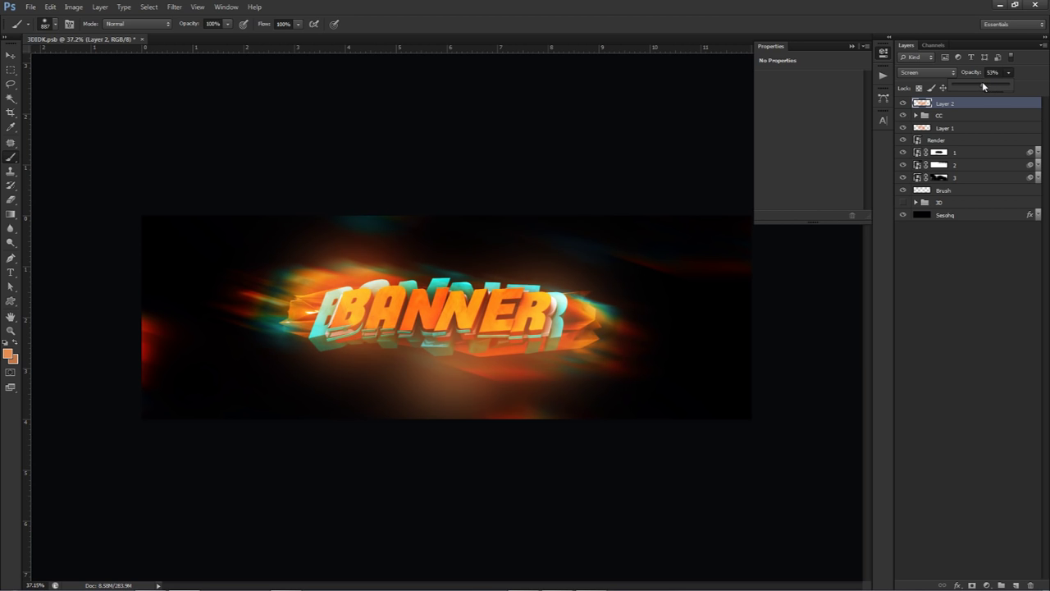
# Nudge the glow layer slightly upward and erase its hard edge along the bottom of the banner with a large soft eraser.
pyautogui.press('v')
pyautogui.moveTo(514, 392); pyautogui.dragTo(513, 383)
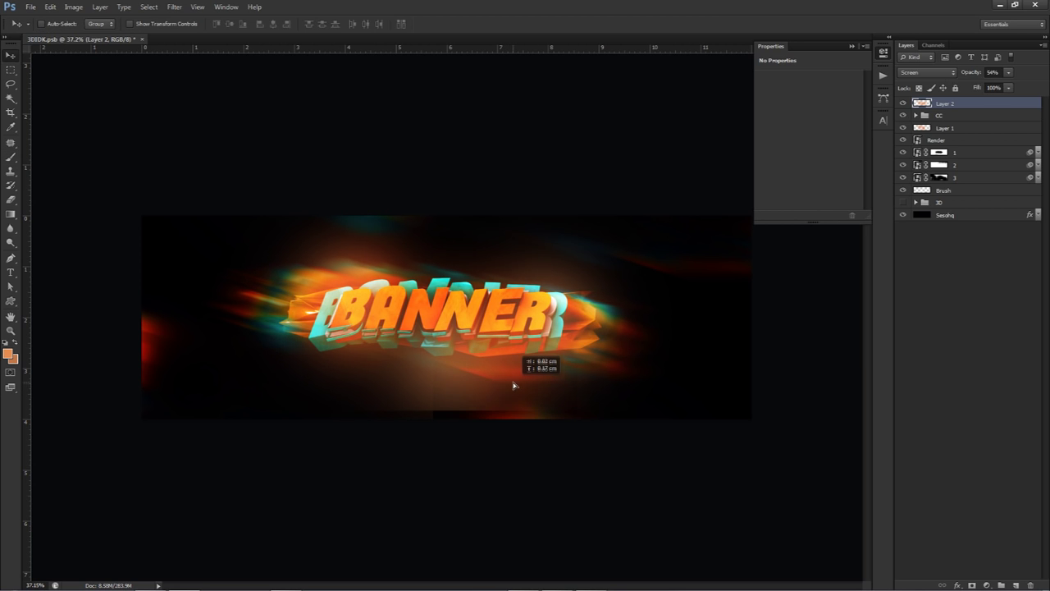
pyautogui.press('e')
pyautogui.keyDown('alt'); pyautogui.moveTo(599, 425); pyautogui.dragTo(633, 398, button='right'); pyautogui.keyUp('alt')
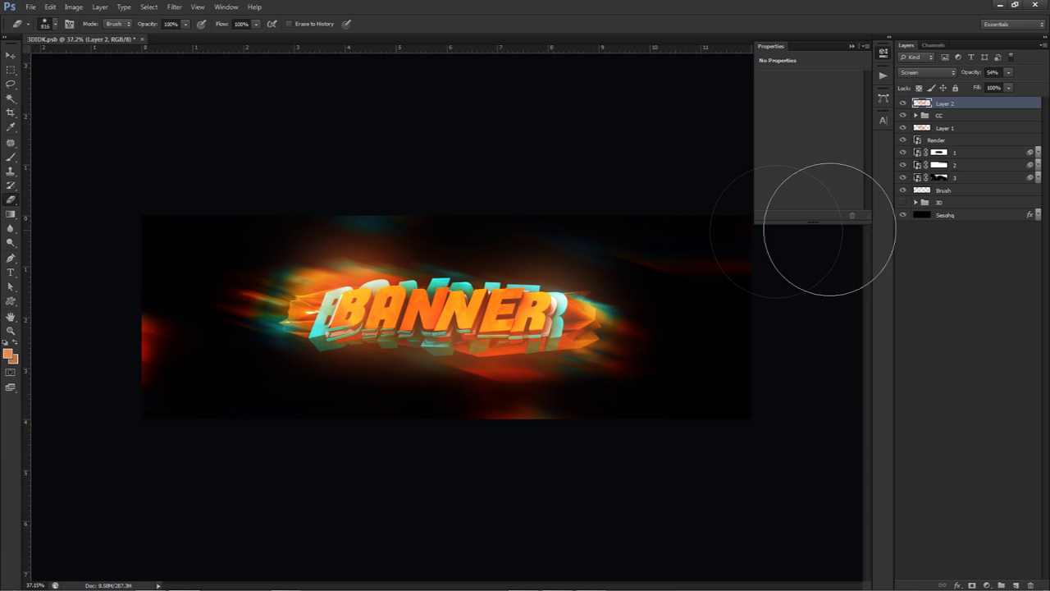
# Add another layer on top, paint large faint orange glows around the banner's outer edges, and set its blend mode to Screen.
pyautogui.click(1015, 585)
pyautogui.press('b')
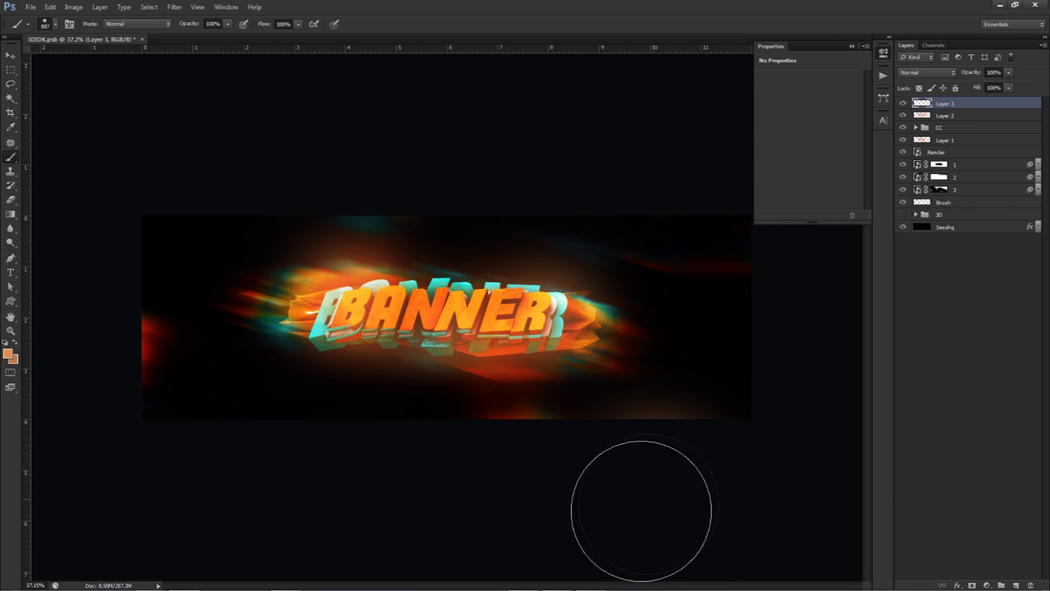
pyautogui.moveTo(300, 401)
pyautogui.keyDown('alt'); pyautogui.mouseDown(button='right')
pyautogui.moveTo(345, 415)
pyautogui.moveTo(331, 415)
pyautogui.mouseUp(button='right'); pyautogui.keyUp('alt')
pyautogui.moveTo(204, 441)
pyautogui.mouseDown()
pyautogui.moveTo(143, 146)
pyautogui.moveTo(342, 94)
pyautogui.moveTo(701, 105)
pyautogui.moveTo(622, 42)
pyautogui.mouseUp()
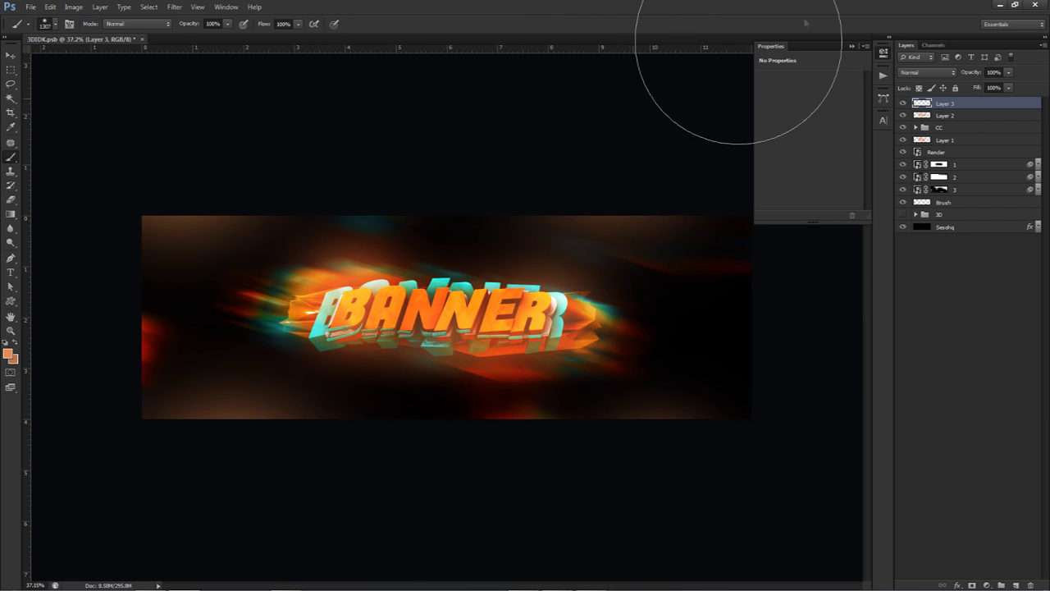
pyautogui.click(927, 72)
pyautogui.click(923, 171)
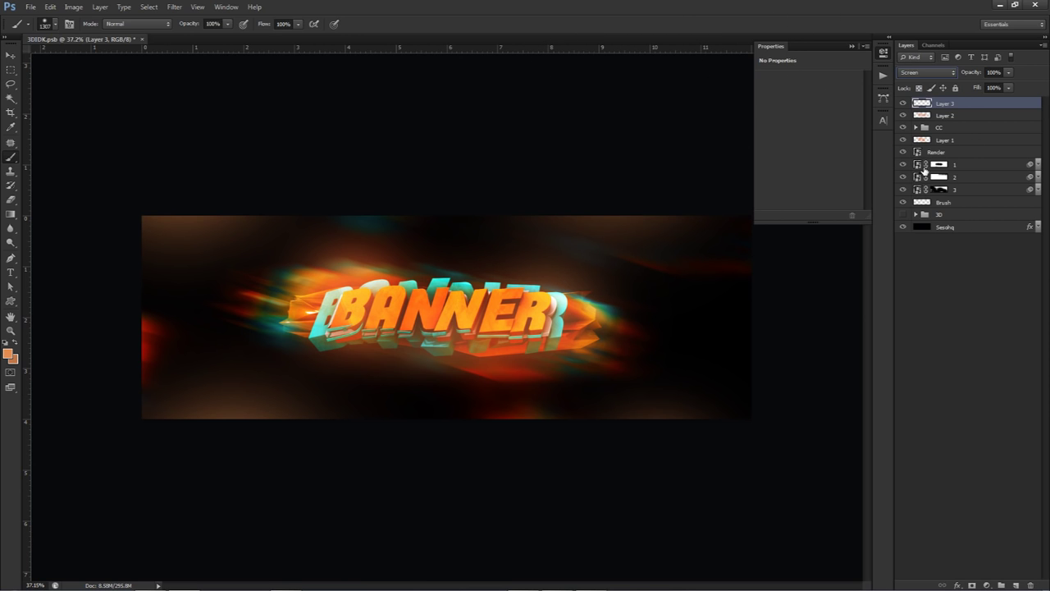
# Move Layer 3 beneath the CC group, set its opacity to 34%, and collapse the adjustment properties.
pyautogui.click(1009, 72)
pyautogui.moveTo(1005, 85); pyautogui.dragTo(945, 135)
pyautogui.click(1009, 87)
pyautogui.moveTo(1009, 87); pyautogui.dragTo(1025, 89)
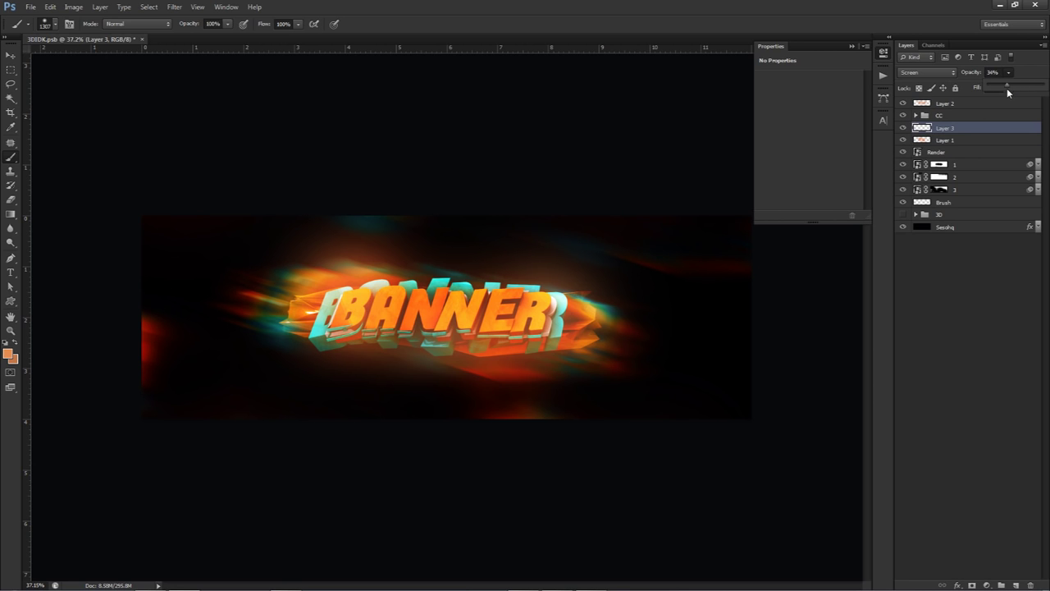
pyautogui.click(885, 55)
pyautogui.press('v')
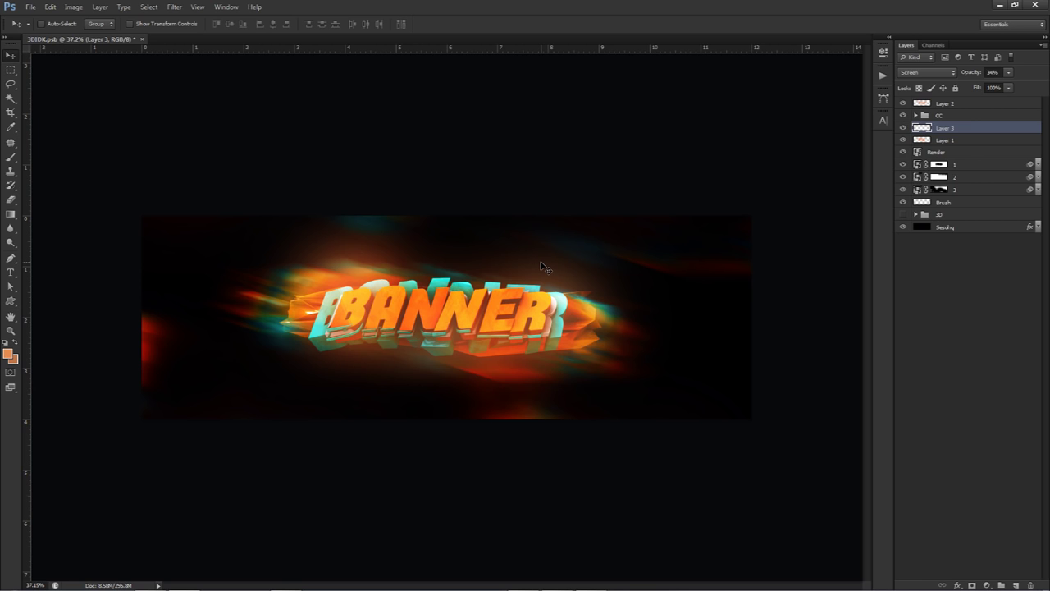
# Group all the layers from Layer 2 down to Brush and name the group tutorial.
pyautogui.click(952, 105)
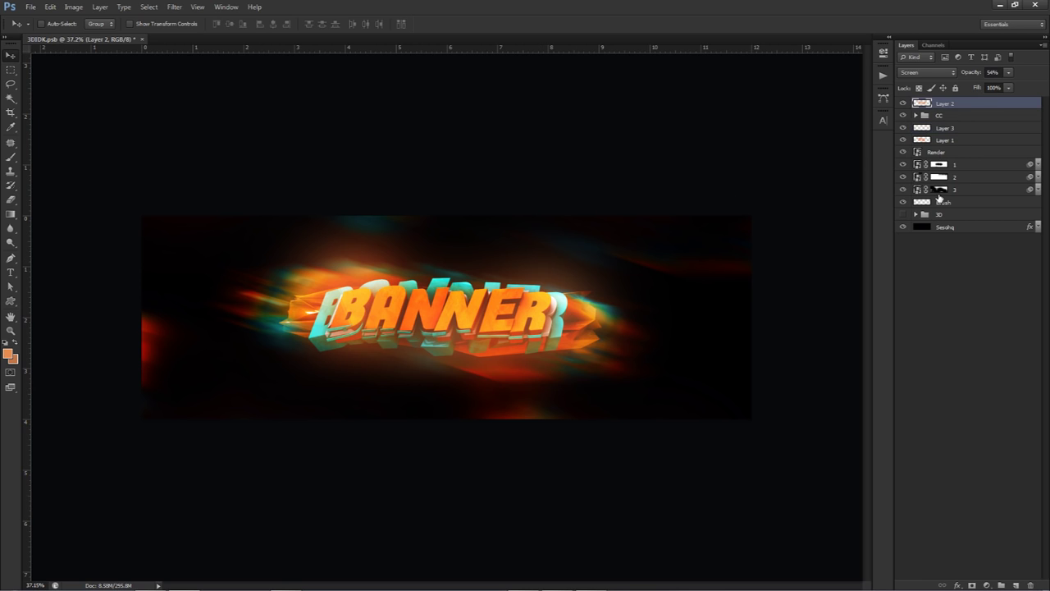
pyautogui.keyDown('shift'); pyautogui.click(940, 202); pyautogui.keyUp('shift')
pyautogui.hotkey('ctrl', 'g')
pyautogui.doubleClick(944, 104)
pyautogui.write('EF')
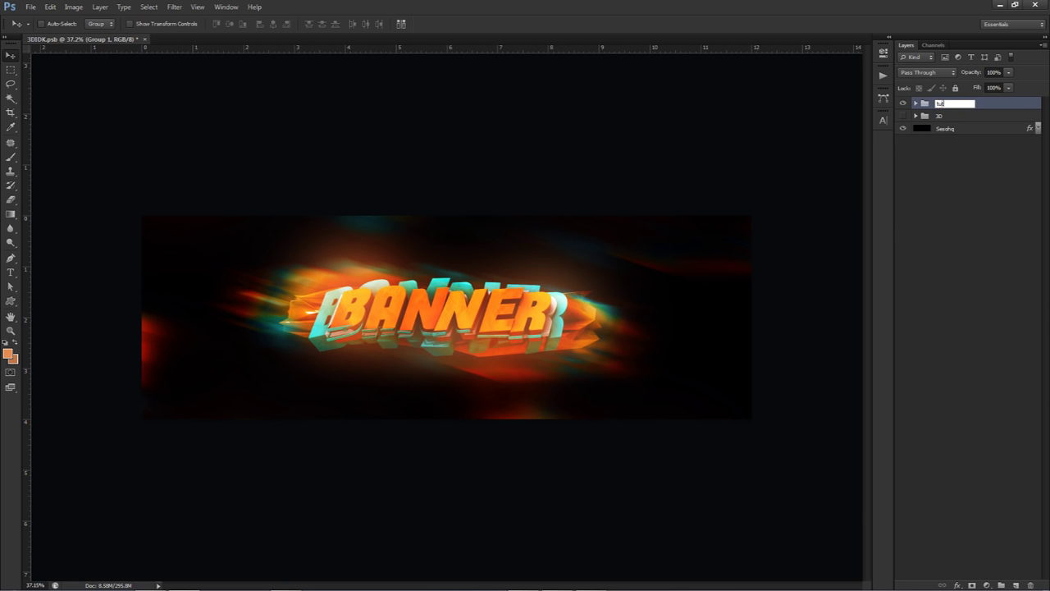
pyautogui.press('Return')
# Compare the tutorial group's banner with the original 3D group's design by switching their visibility.
pyautogui.click(902, 104)
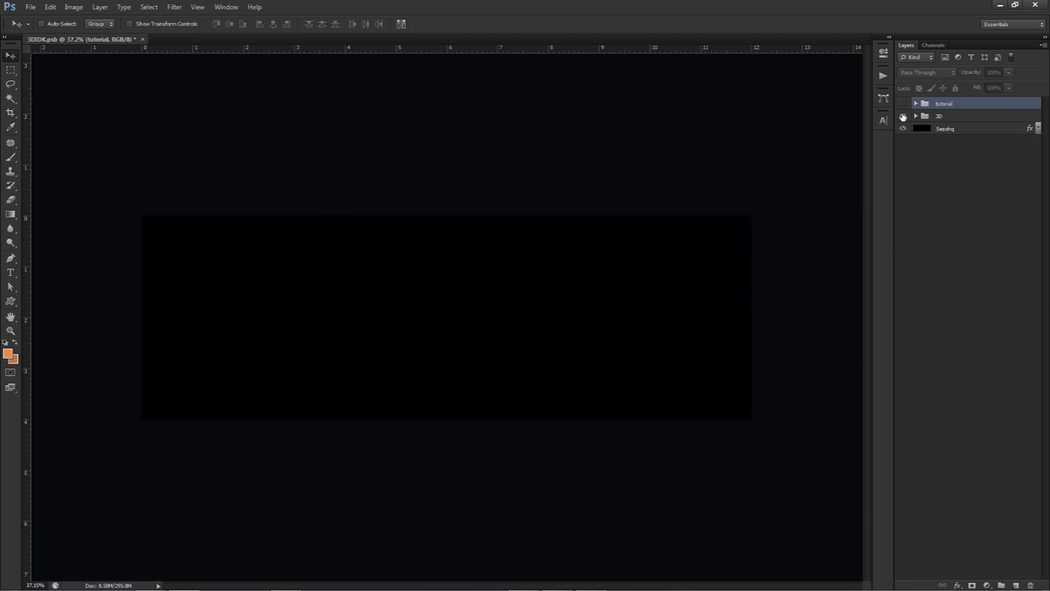
pyautogui.click(903, 116)
pyautogui.click(903, 116)
pyautogui.click(903, 103)
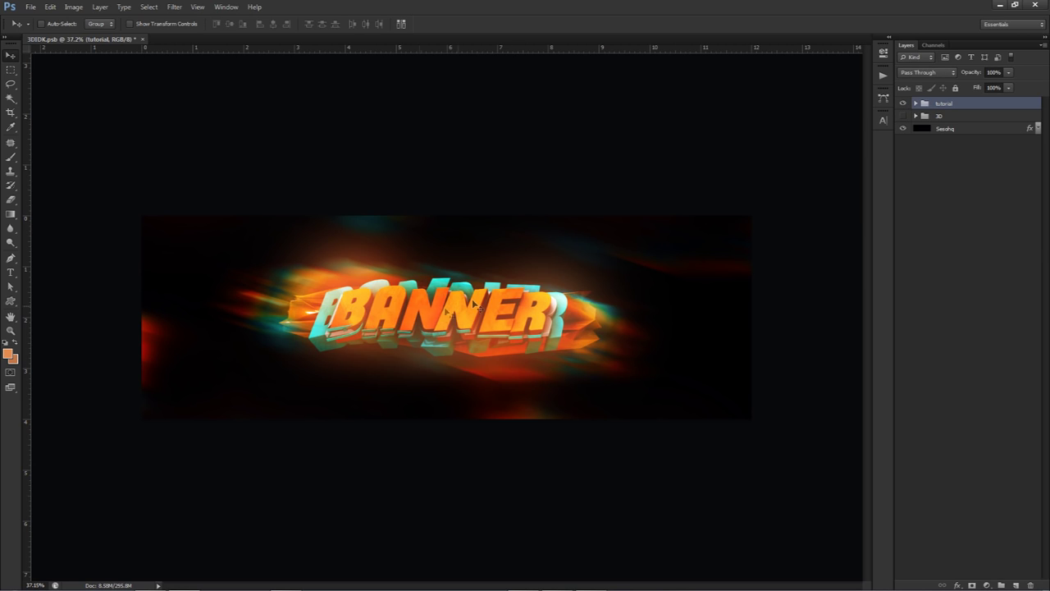
# Set the Color Balance 2 midtones to Magenta-Green -50 and Yellow-Blue +32, shift Cyan-Red toward red, and collapse the tutorial group.
pyautogui.click(915, 104)
pyautogui.click(924, 128)
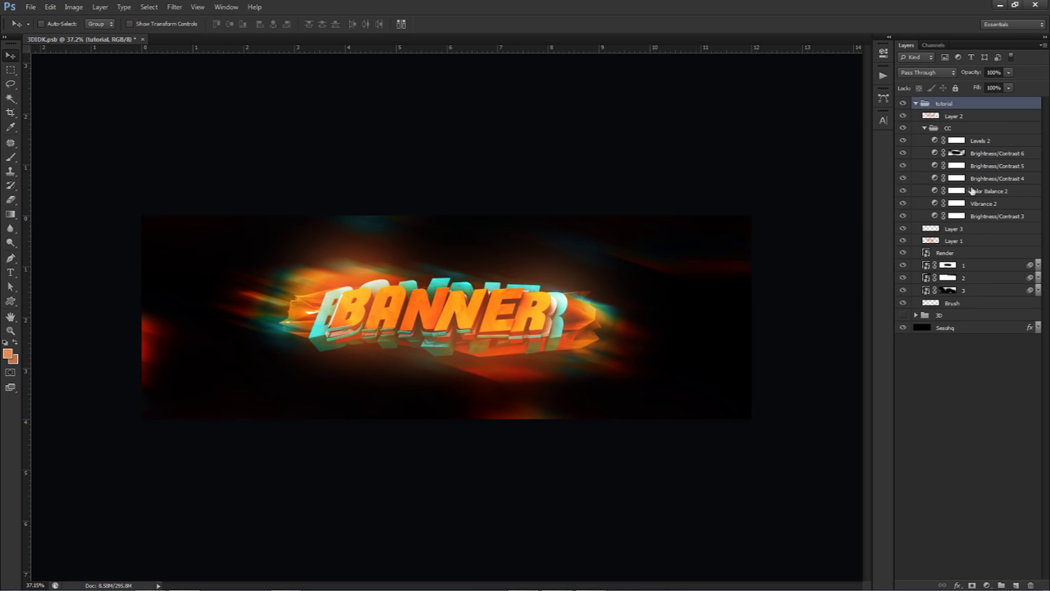
pyautogui.click(950, 191)
pyautogui.click(935, 191)
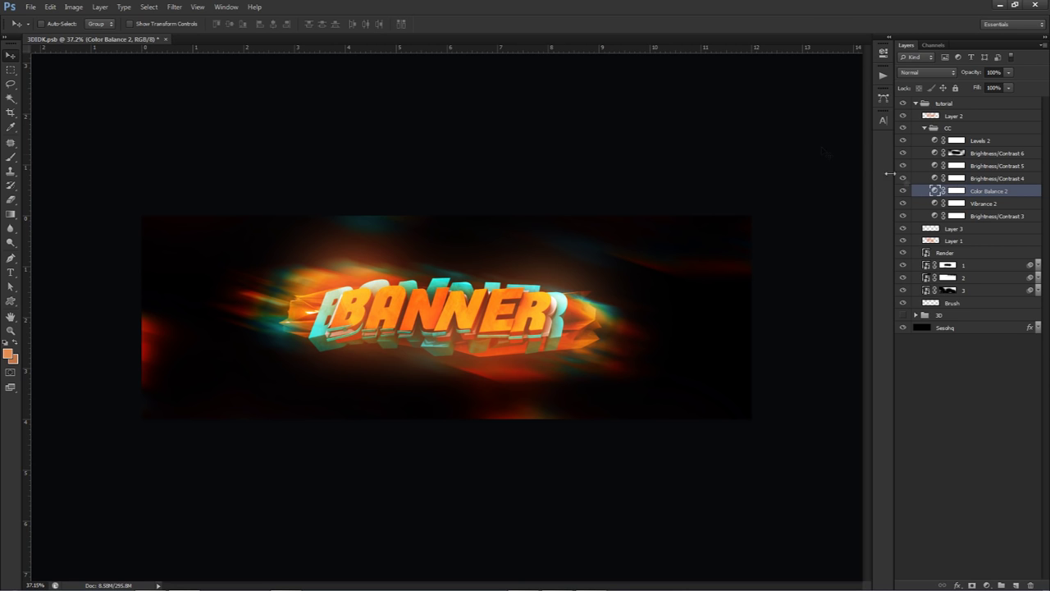
pyautogui.doubleClick(936, 191)
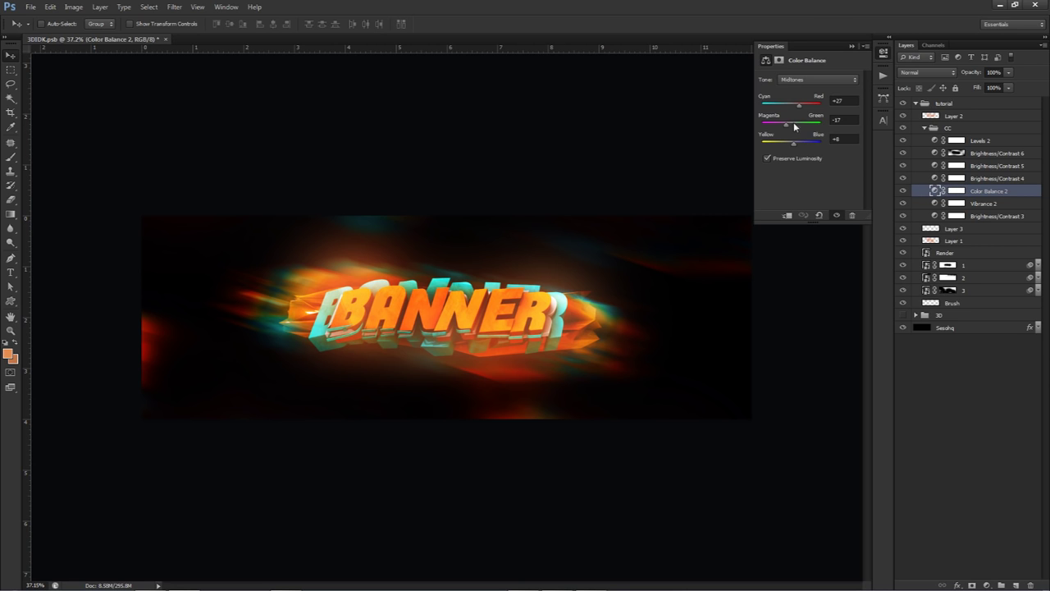
pyautogui.moveTo(803, 142); pyautogui.dragTo(776, 130)
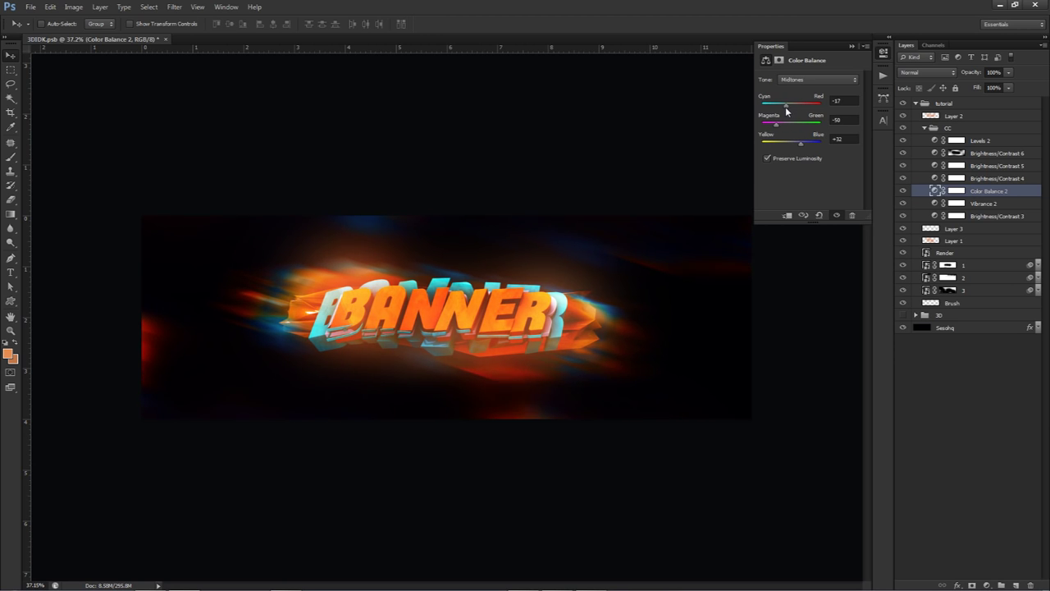
pyautogui.moveTo(786, 108); pyautogui.dragTo(798, 109)
pyautogui.click(916, 104)
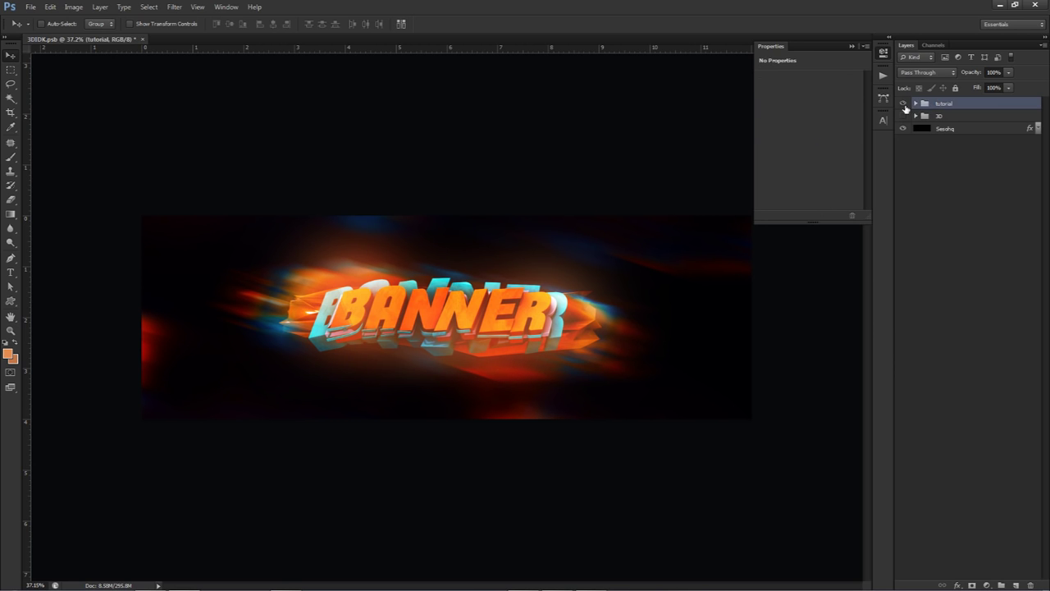
# Compare the recoloured banner with the original 3D group's design, leaving only the tutorial group and the background shown.
pyautogui.click(902, 104)
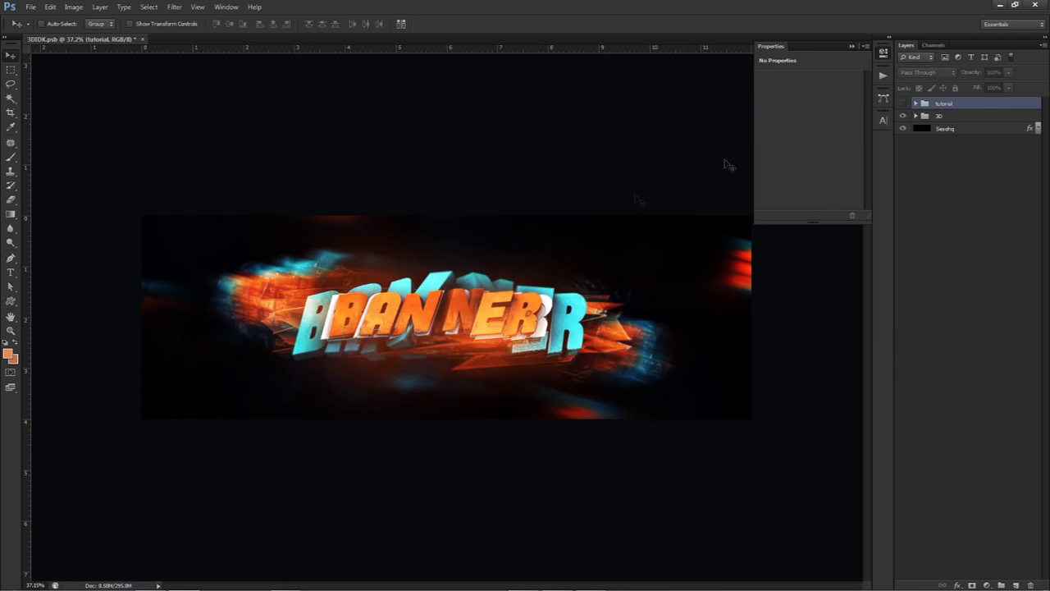
pyautogui.click(902, 104)
pyautogui.click(902, 116)
pyautogui.click(916, 103)
pyautogui.click(916, 104)
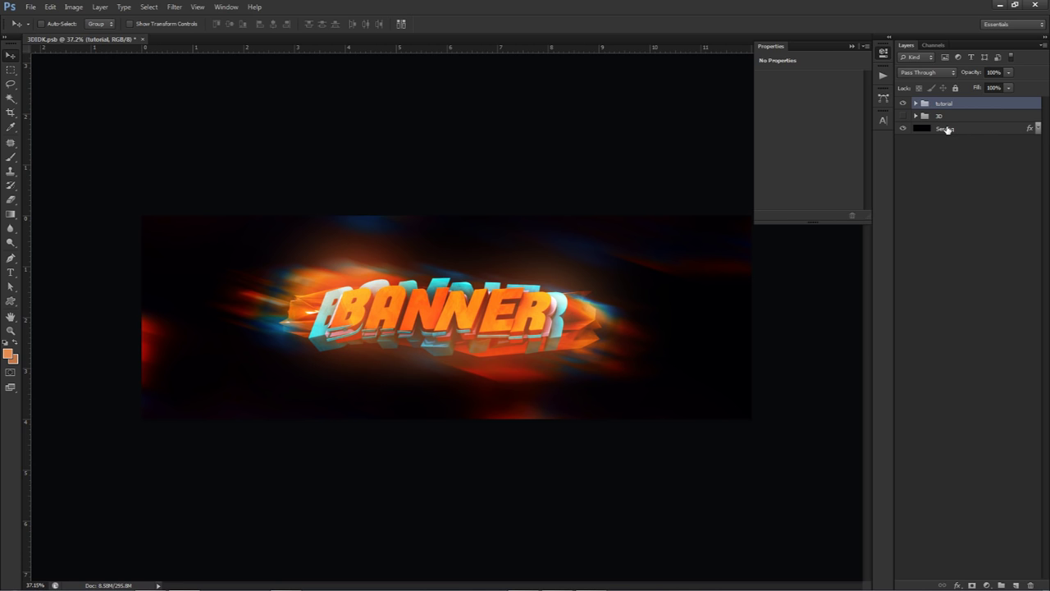
# Duplicate the tutorial group, the 3D group and the background layer, and merge the duplicates into one layer in its original position.
pyautogui.keyDown('shift'); pyautogui.click(946, 130); pyautogui.keyUp('shift')
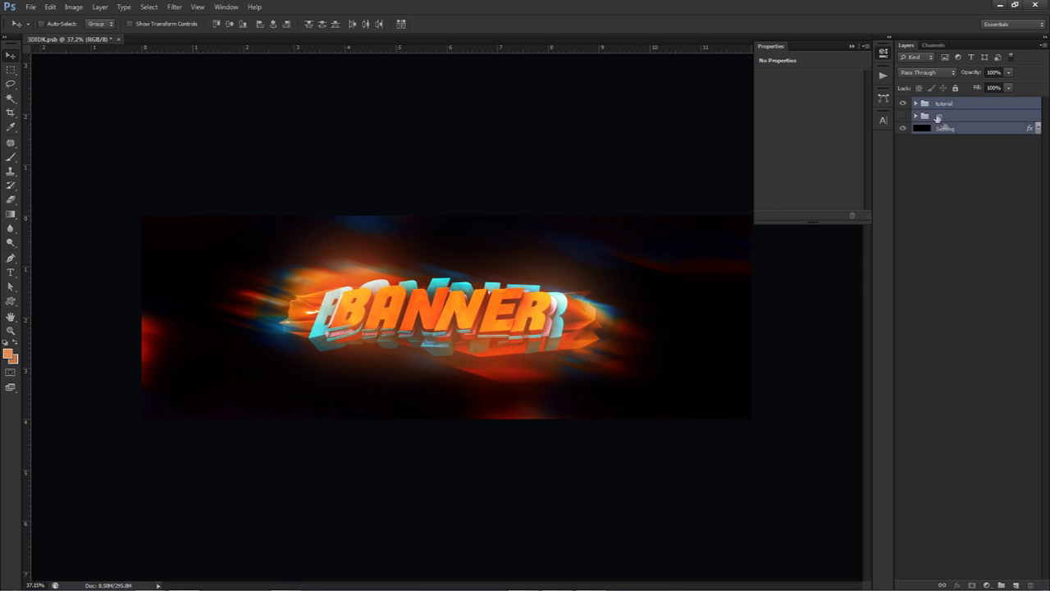
pyautogui.click(916, 104)
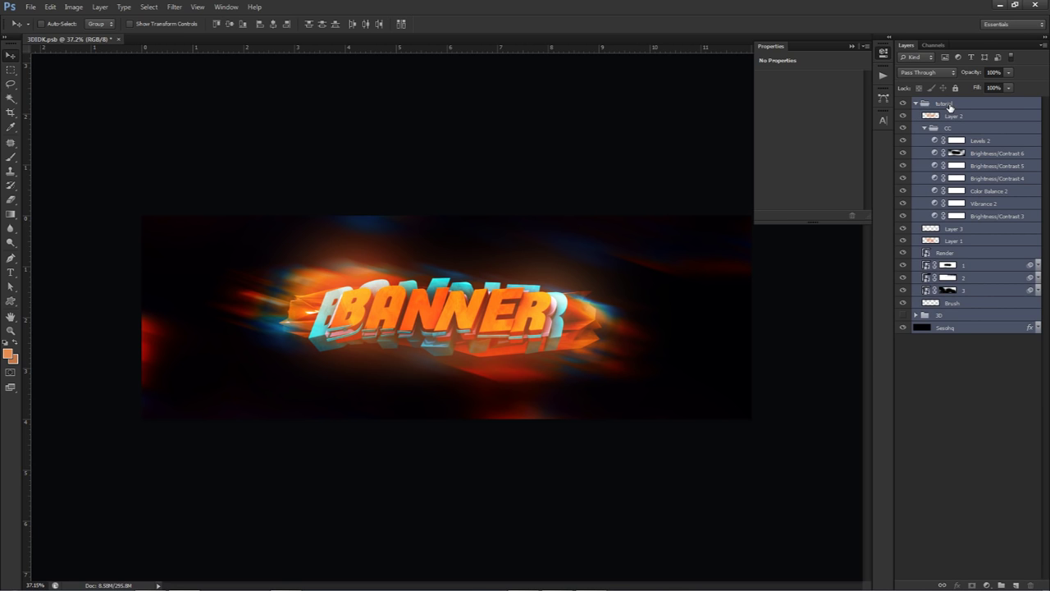
pyautogui.hotkey('ctrl', 'j')
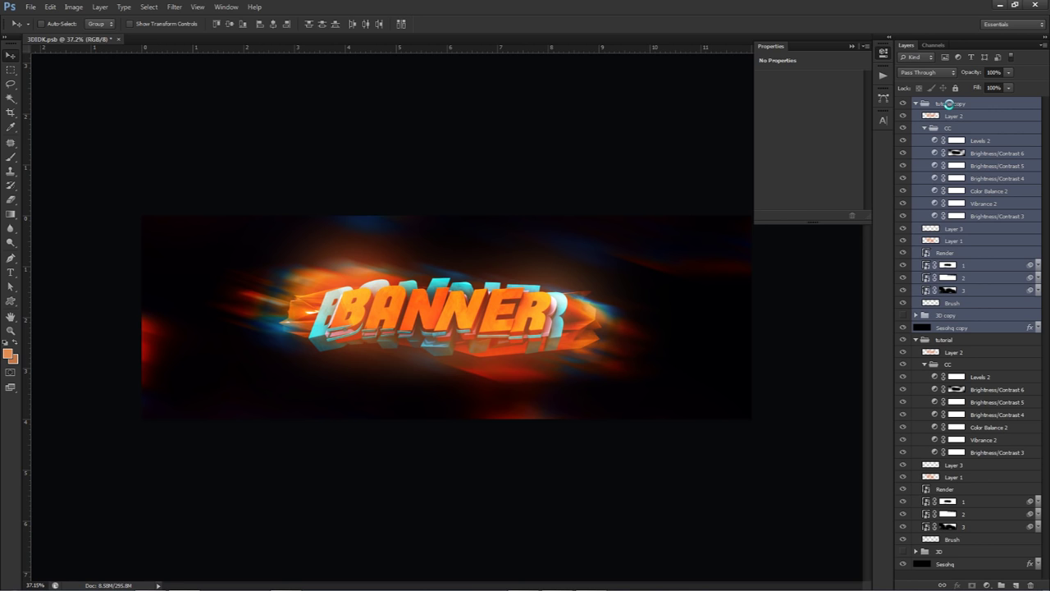
pyautogui.hotkey('ctrl', 'e')
pyautogui.click(915, 116)
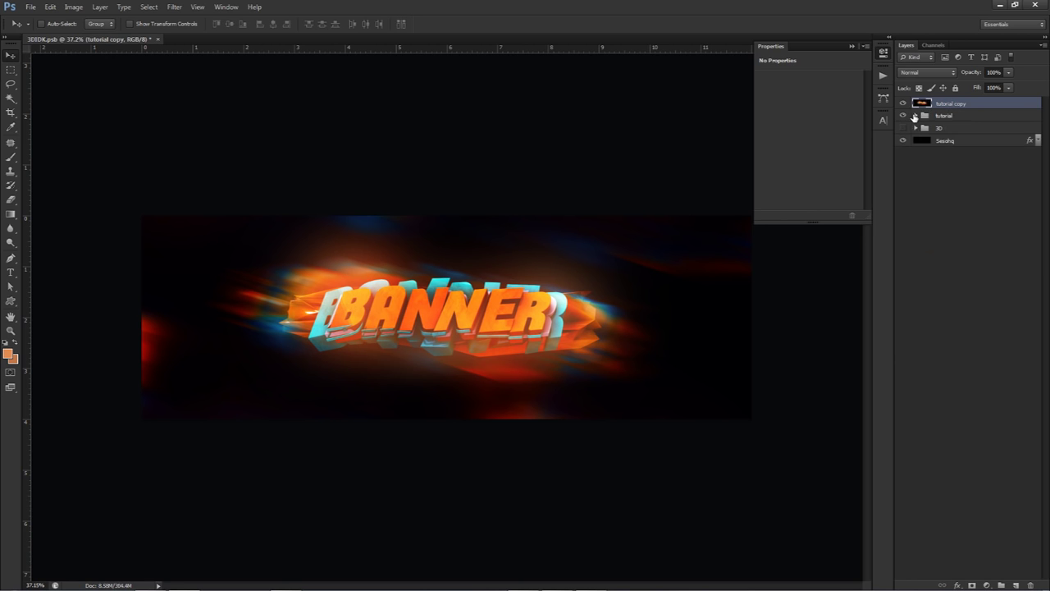
pyautogui.moveTo(640, 297); pyautogui.dragTo(616, 339)
pyautogui.hotkey('ctrl', 'z')
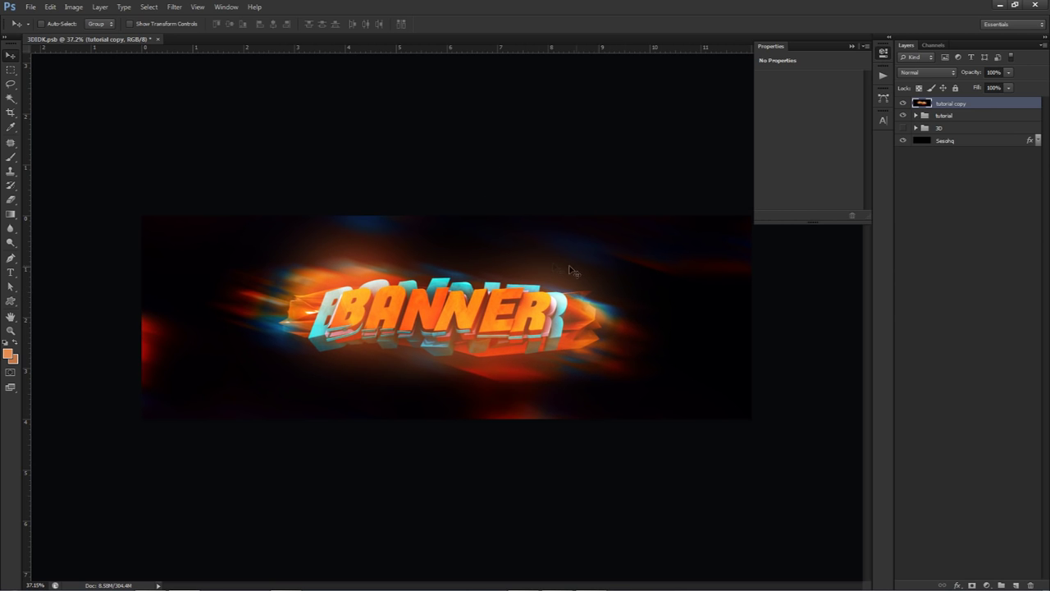
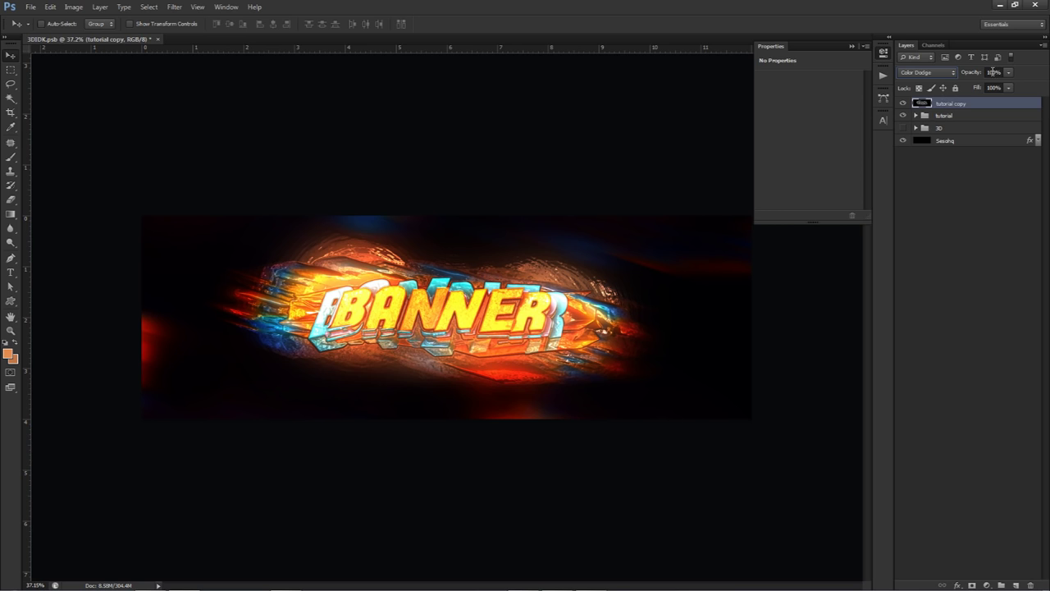
# Reduce the Color Dodge tutorial copy layer's opacity to 45%.
pyautogui.write('65')
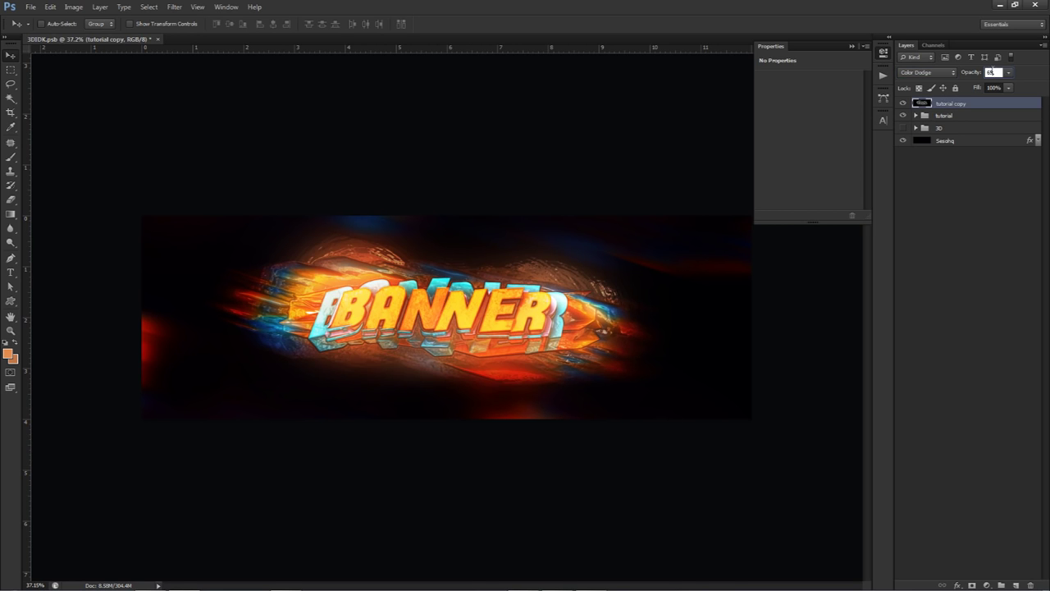
pyautogui.press('Return')
pyautogui.write('45')
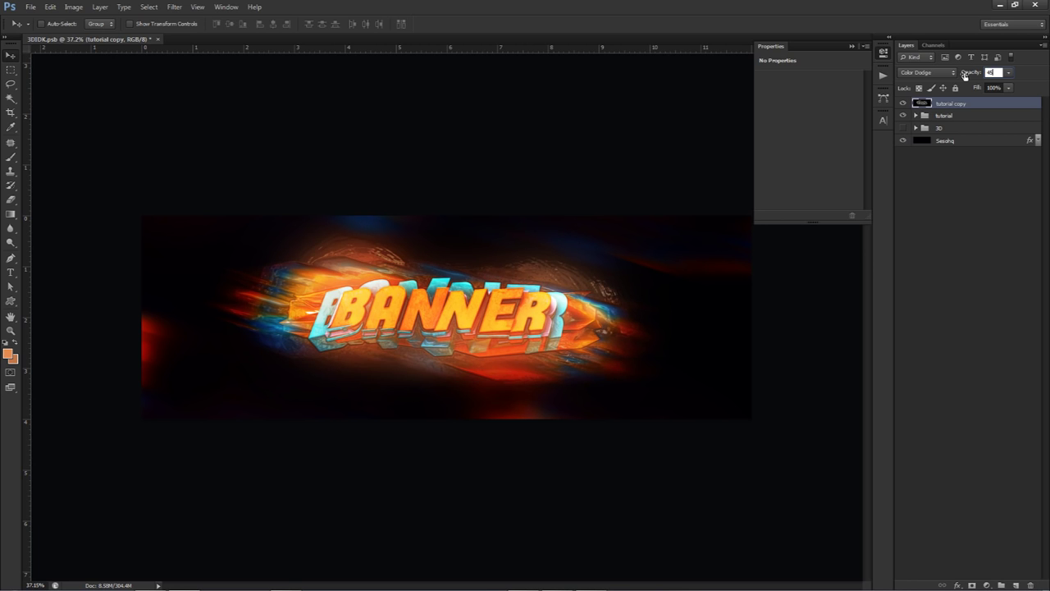
# Add a mask to the tutorial copy layer and paint it black with a soft brush to hide the texture above and below the text.
pyautogui.click(972, 585)
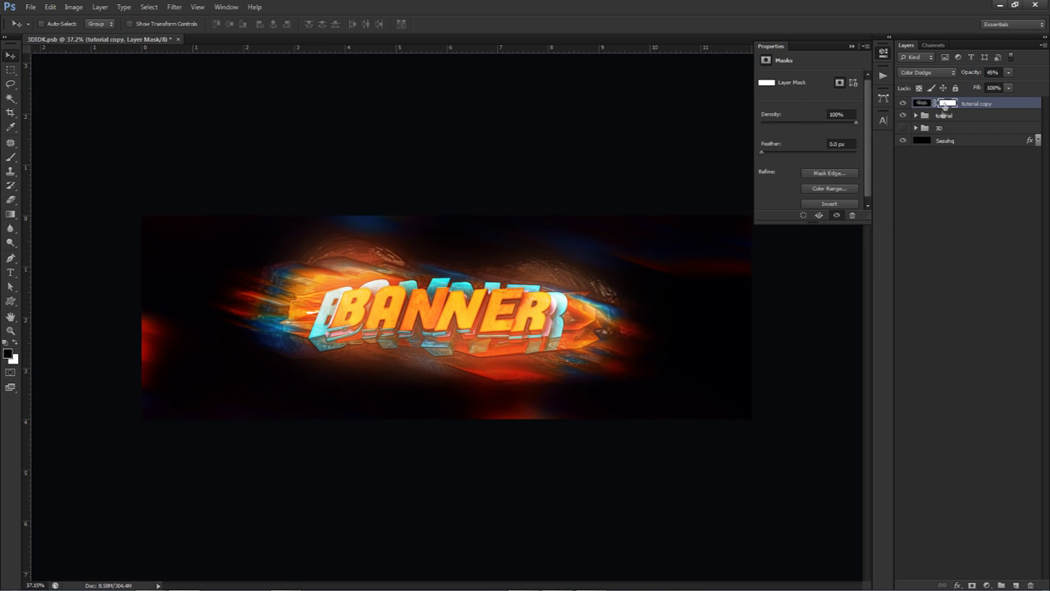
pyautogui.press('b')
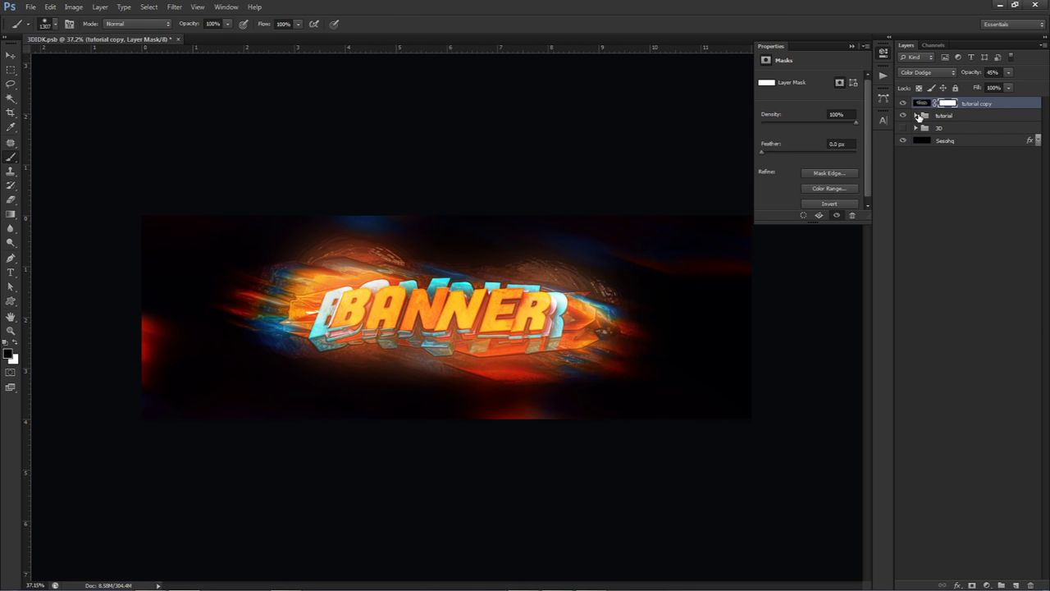
pyautogui.click(917, 116)
pyautogui.click(916, 115)
pyautogui.keyDown('alt'); pyautogui.moveTo(459, 328); pyautogui.dragTo(435, 319, button='right'); pyautogui.keyUp('alt')
pyautogui.keyDown('alt'); pyautogui.scroll(2, 439, 324); pyautogui.keyUp('alt')
pyautogui.keyDown('alt'); pyautogui.moveTo(340, 323); pyautogui.dragTo(271, 323, button='right'); pyautogui.keyUp('alt')
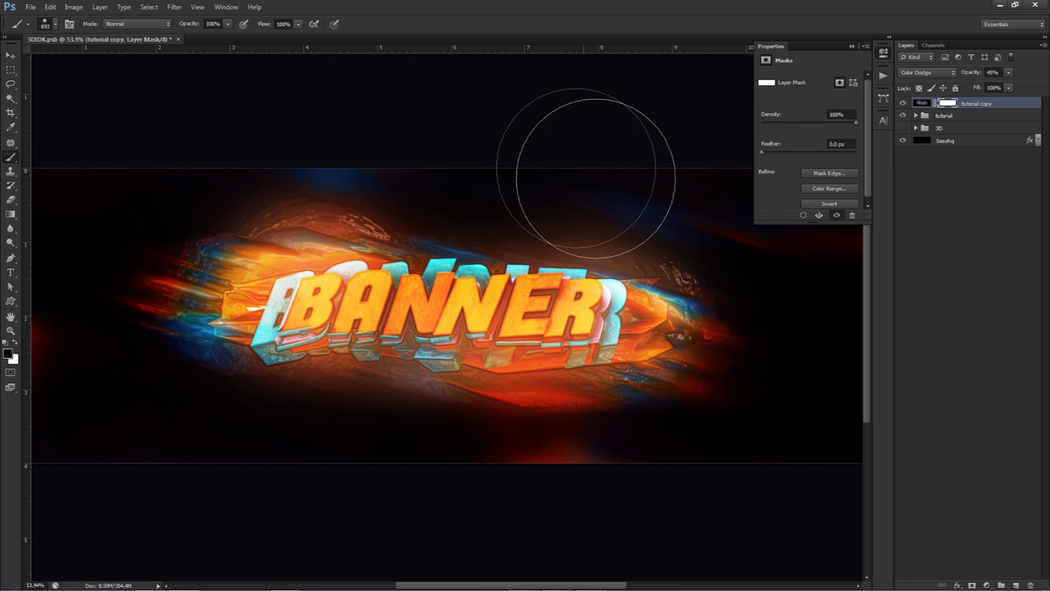
pyautogui.moveTo(383, 147)
pyautogui.mouseDown()
pyautogui.moveTo(422, 155)
pyautogui.moveTo(352, 152)
pyautogui.mouseUp()
pyautogui.keyDown('alt'); pyautogui.scroll(-1, 333, 327); pyautogui.keyUp('alt')
pyautogui.keyDown('alt'); pyautogui.moveTo(333, 328); pyautogui.dragTo(309, 337, button='right'); pyautogui.keyUp('alt')
pyautogui.moveTo(435, 440)
pyautogui.mouseDown()
pyautogui.moveTo(602, 440)
pyautogui.moveTo(443, 424)
pyautogui.mouseUp()
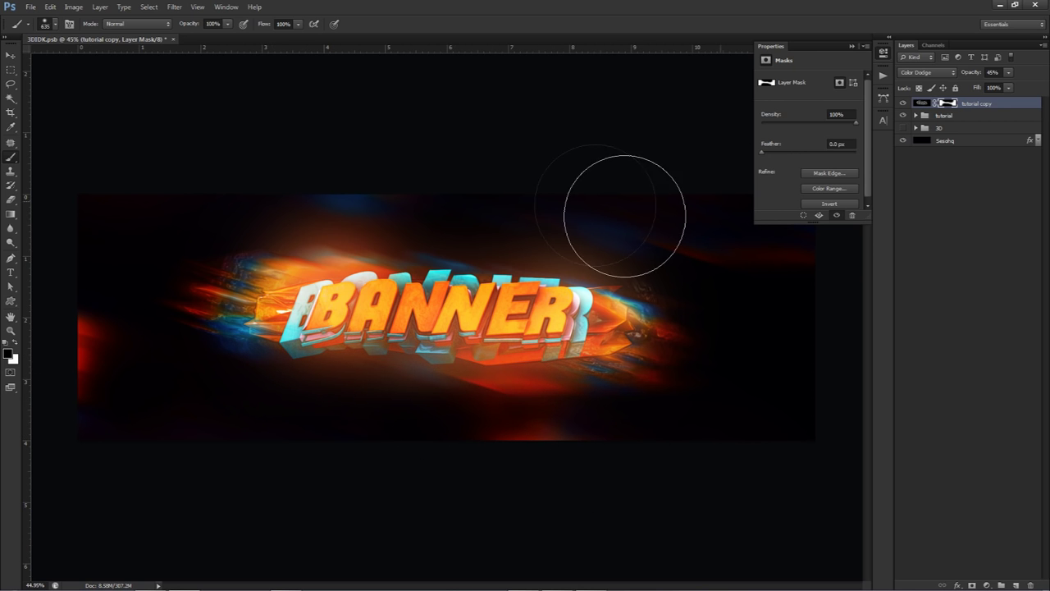
# Refine the tutorial copy mask with smaller black strokes, hiding the texture beneath the lettering and around the text's upper left edge.
pyautogui.keyDown('alt'); pyautogui.scroll(4, 286, 322); pyautogui.keyUp('alt')
pyautogui.keyDown('alt'); pyautogui.moveTo(286, 323); pyautogui.dragTo(169, 327, button='right'); pyautogui.keyUp('alt')
pyautogui.moveTo(391, 408)
pyautogui.keyDown('alt'); pyautogui.mouseDown(button='right')
pyautogui.moveTo(368, 407)
pyautogui.moveTo(324, 376)
pyautogui.mouseUp(button='right'); pyautogui.keyUp('alt')
pyautogui.moveTo(587, 374); pyautogui.dragTo(388, 368)
pyautogui.moveTo(493, 385)
pyautogui.mouseDown()
pyautogui.moveTo(621, 389)
pyautogui.moveTo(588, 357)
pyautogui.mouseUp()
pyautogui.keyDown('alt'); pyautogui.moveTo(519, 322); pyautogui.dragTo(534, 322, button='right'); pyautogui.keyUp('alt')
pyautogui.moveTo(520, 320)
pyautogui.mouseDown()
pyautogui.moveTo(532, 266)
pyautogui.moveTo(584, 312)
pyautogui.moveTo(427, 275)
pyautogui.moveTo(344, 295)
pyautogui.moveTo(314, 277)
pyautogui.mouseUp()
pyautogui.moveTo(211, 275)
pyautogui.mouseDown()
pyautogui.moveTo(386, 300)
pyautogui.moveTo(372, 324)
pyautogui.moveTo(395, 326)
pyautogui.mouseUp()
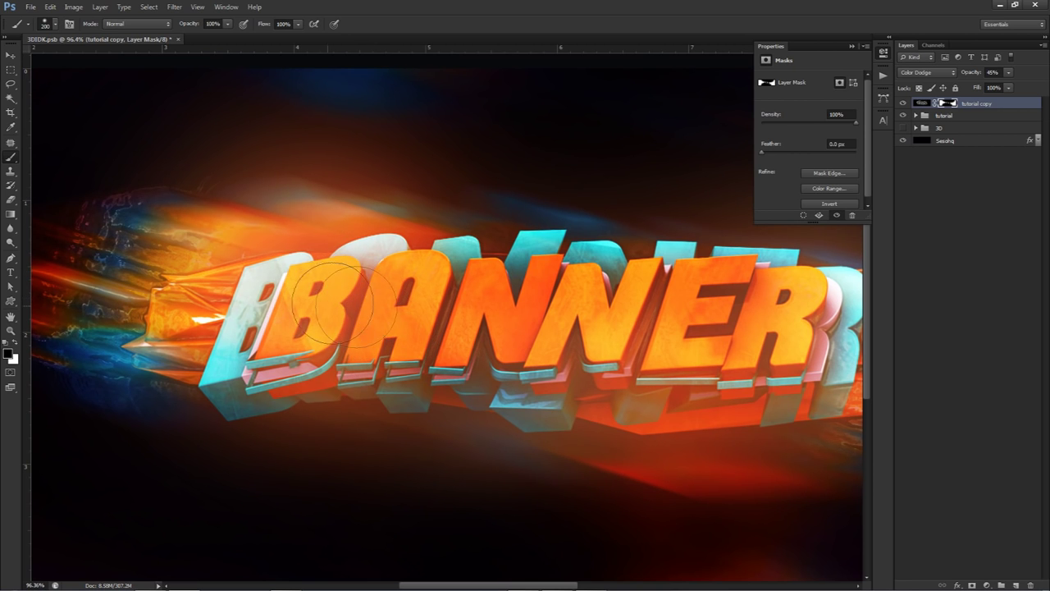
# Duplicate all layers from tutorial copy down to the background and merge the duplicates into one layer.
pyautogui.keyDown('alt'); pyautogui.scroll(-6, 468, 320); pyautogui.keyUp('alt')
pyautogui.keyDown('alt'); pyautogui.scroll(-3, 572, 306); pyautogui.keyUp('alt')
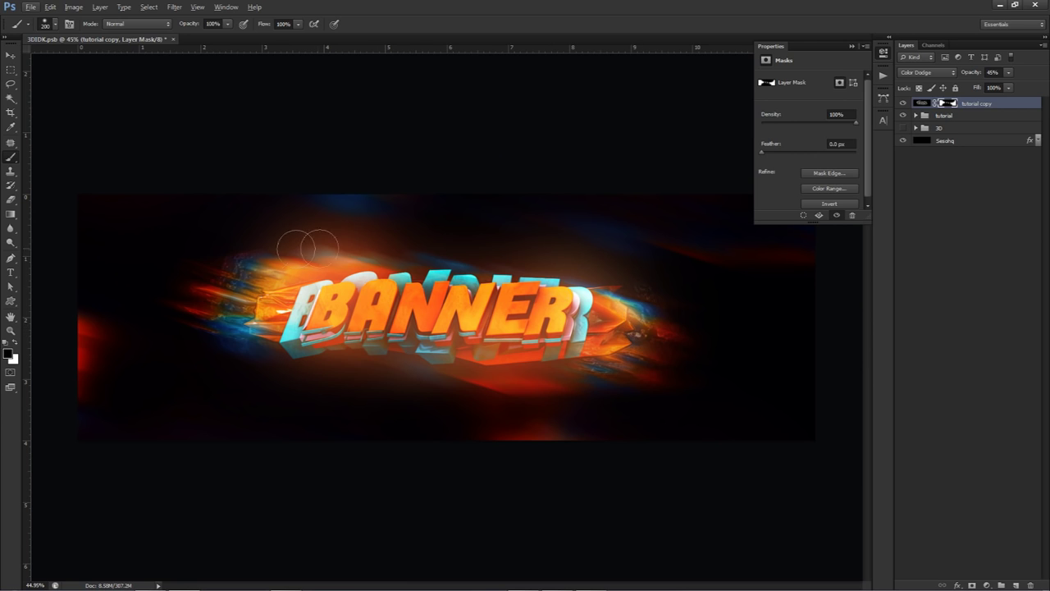
pyautogui.click(667, 351)
pyautogui.keyDown('shift'); pyautogui.click(955, 142); pyautogui.keyUp('shift')
pyautogui.hotkey('ctrl', 'j')
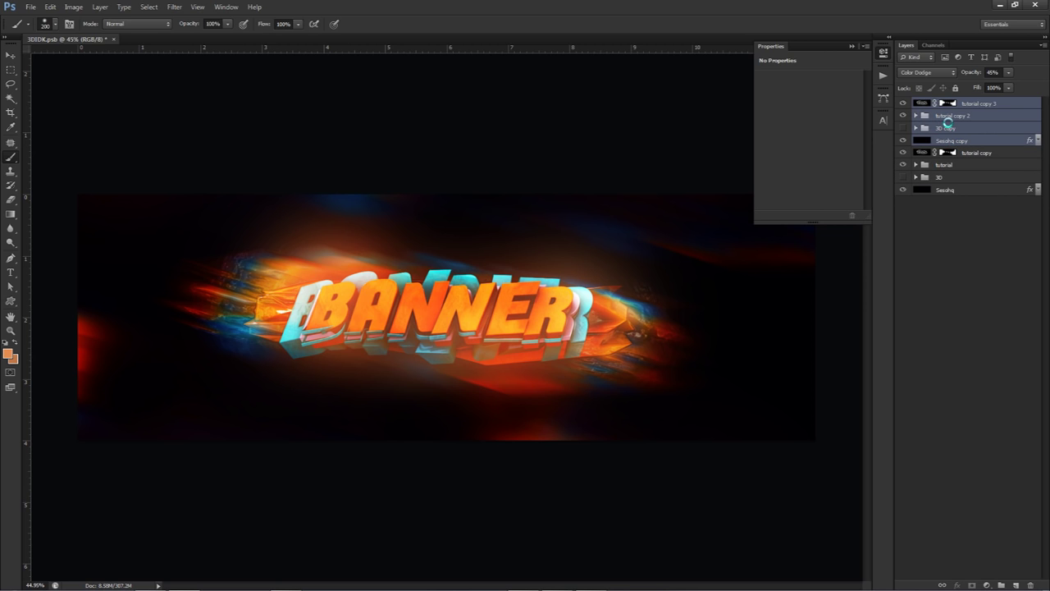
pyautogui.hotkey('ctrl', 'e')
# Apply a Gaussian Blur with a 4.0 pixel radius to the merged tutorial copy 3 layer.
pyautogui.click(174, 7)
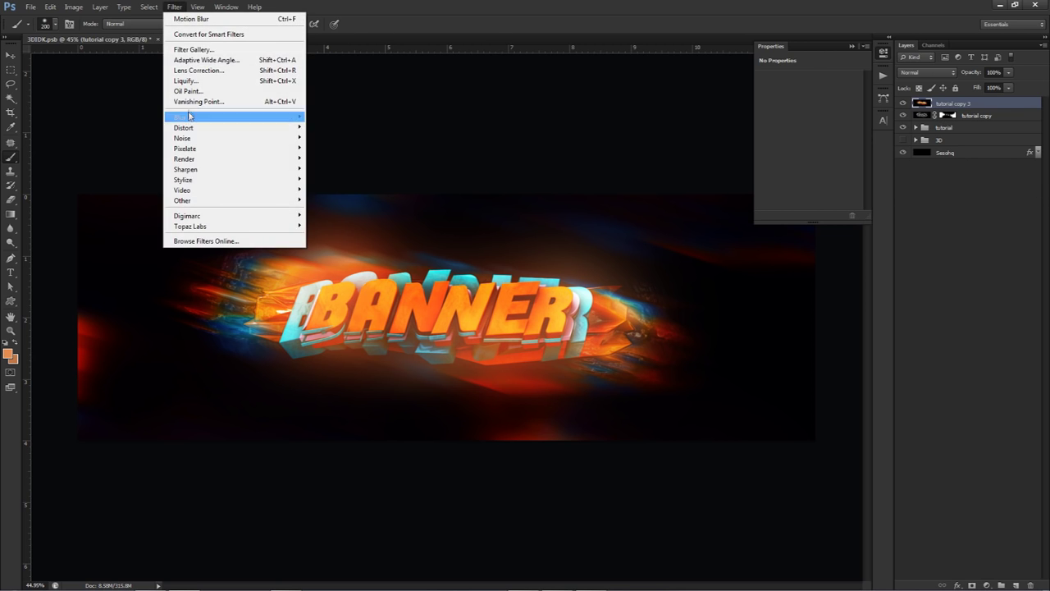
pyautogui.moveTo(189, 116)
pyautogui.click(341, 198)
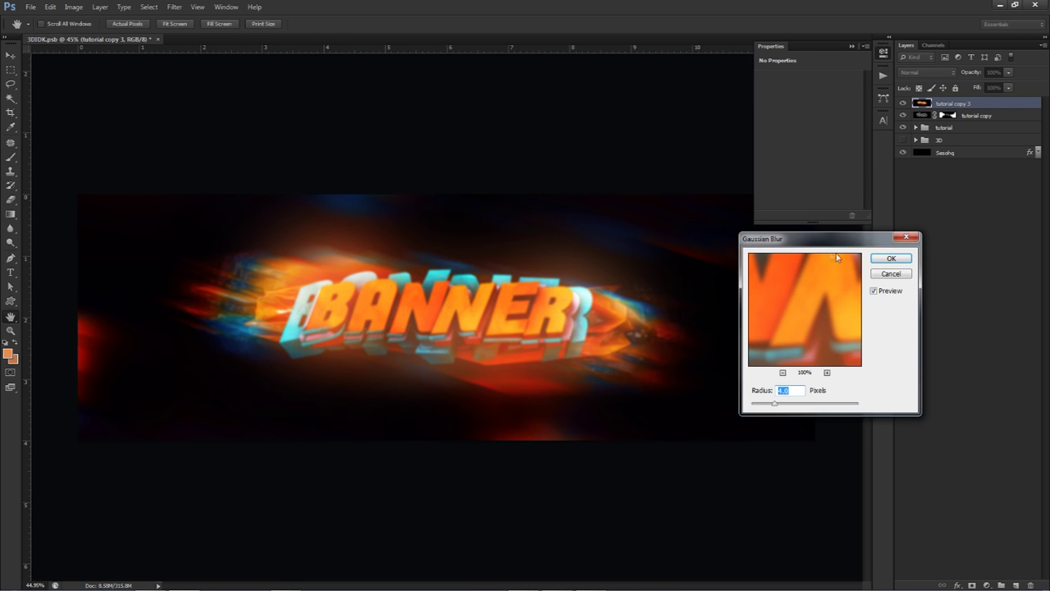
pyautogui.press('Return')
pyautogui.press('b')
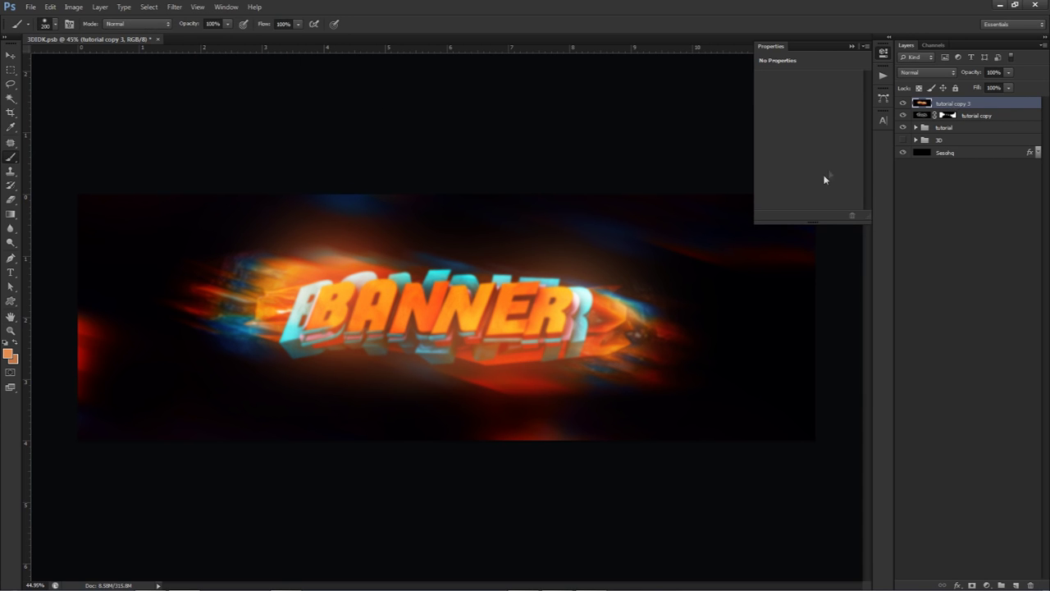
# Add a mask to tutorial copy 3 and paint it black with an enlarged soft brush to clear the blur over the lettering and both side shapes.
pyautogui.click(971, 585)
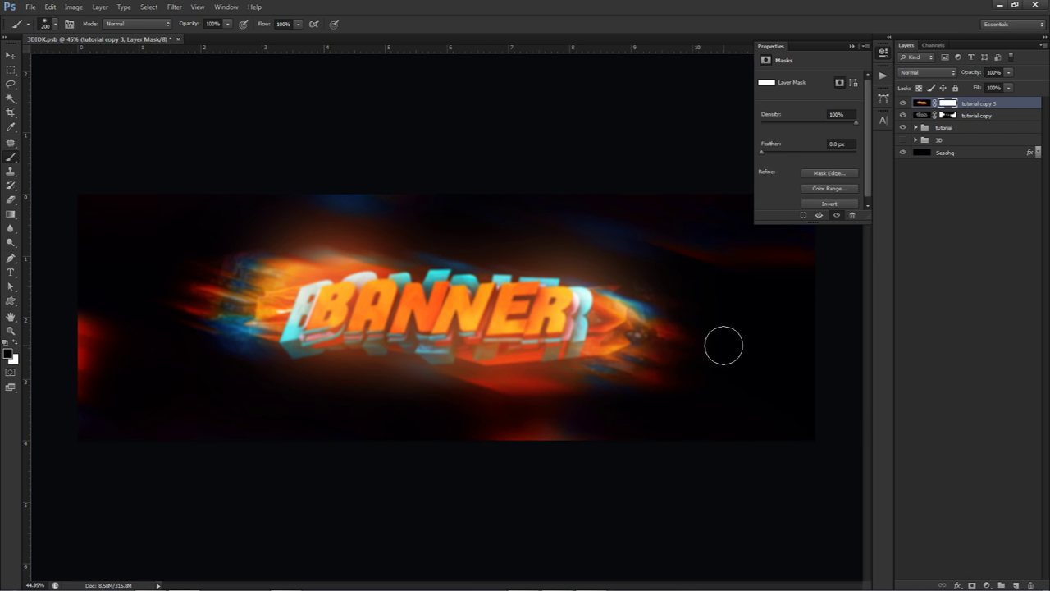
pyautogui.keyDown('alt'); pyautogui.scroll(4, 406, 299); pyautogui.keyUp('alt')
pyautogui.keyDown('alt'); pyautogui.moveTo(280, 306); pyautogui.dragTo(316, 318, button='right'); pyautogui.keyUp('alt')
pyautogui.moveTo(315, 317)
pyautogui.mouseDown()
pyautogui.moveTo(281, 262)
pyautogui.moveTo(345, 311)
pyautogui.moveTo(562, 367)
pyautogui.moveTo(703, 336)
pyautogui.moveTo(680, 263)
pyautogui.moveTo(697, 374)
pyautogui.mouseUp()
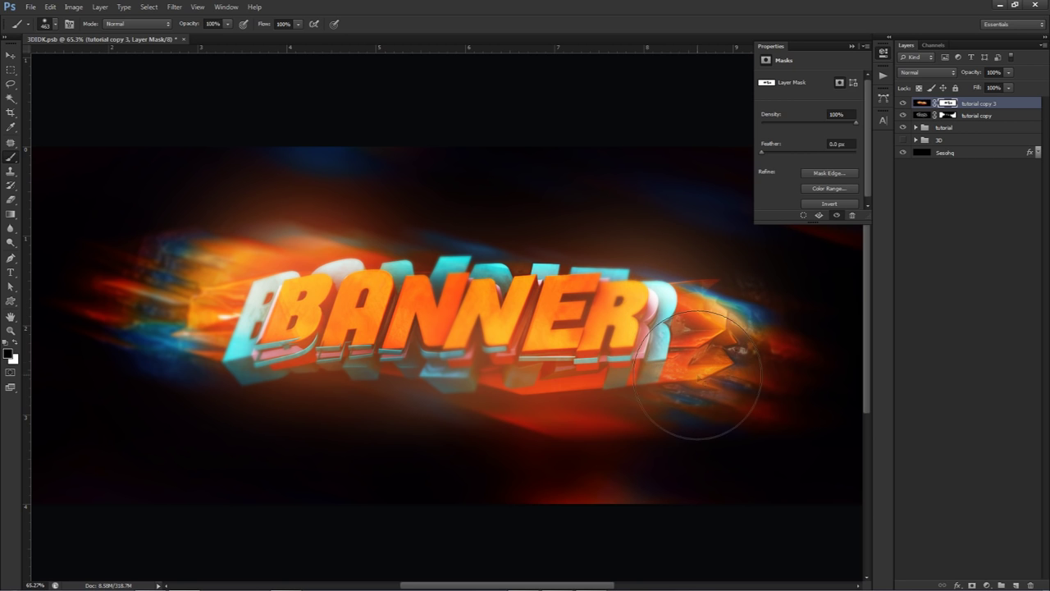
pyautogui.moveTo(234, 175)
pyautogui.mouseDown()
pyautogui.moveTo(274, 321)
pyautogui.moveTo(326, 412)
pyautogui.mouseUp()
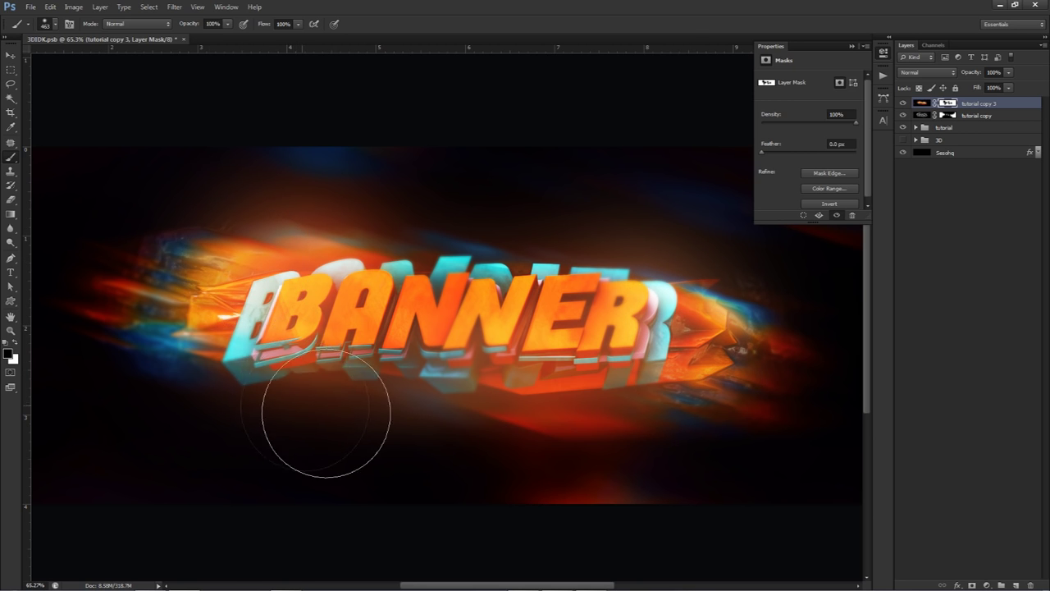
pyautogui.keyDown('alt'); pyautogui.scroll(-3, 326, 413); pyautogui.keyUp('alt')
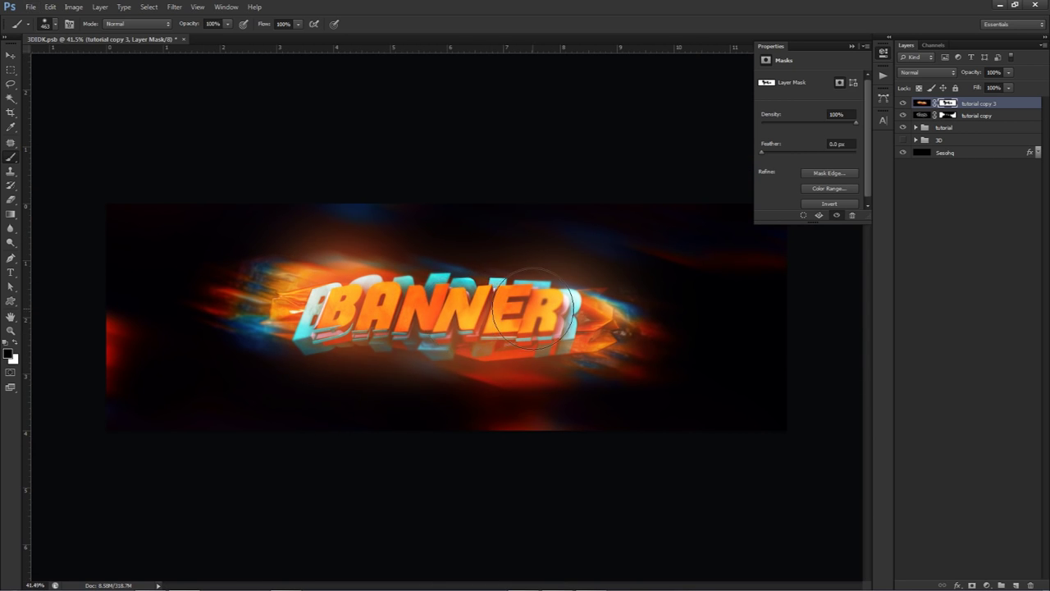
# Paint more black on the tutorial copy 3 mask with a larger brush to sharpen the middle letters and the area around them.
pyautogui.press('v')
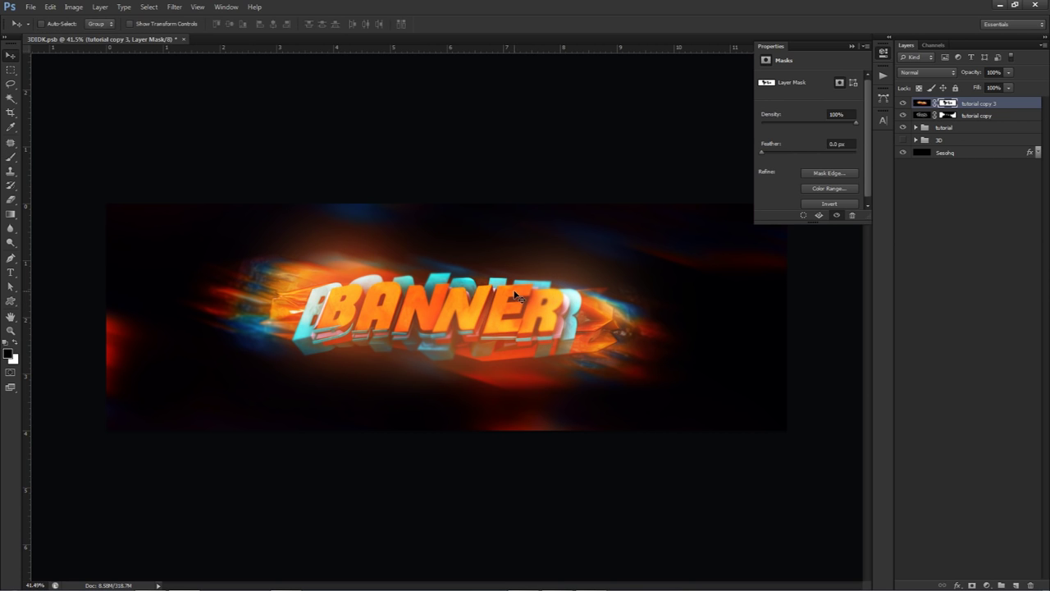
pyautogui.press('e')
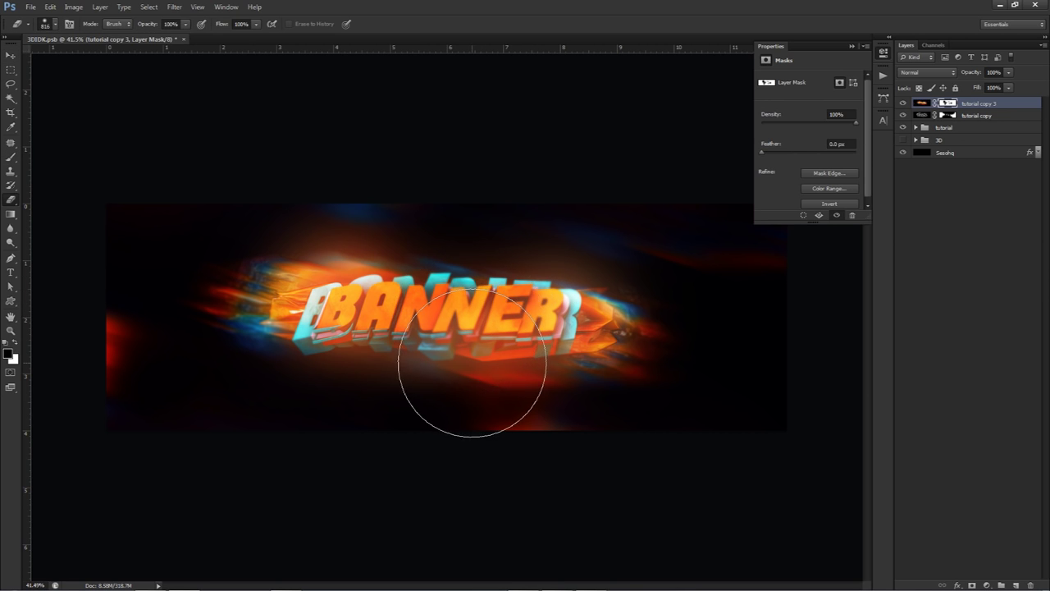
pyautogui.press('b')
pyautogui.keyDown('alt'); pyautogui.moveTo(457, 311); pyautogui.dragTo(490, 311, button='right'); pyautogui.keyUp('alt')
pyautogui.moveTo(488, 324)
pyautogui.mouseDown()
pyautogui.moveTo(403, 329)
pyautogui.moveTo(490, 363)
pyautogui.moveTo(492, 347)
pyautogui.mouseUp()
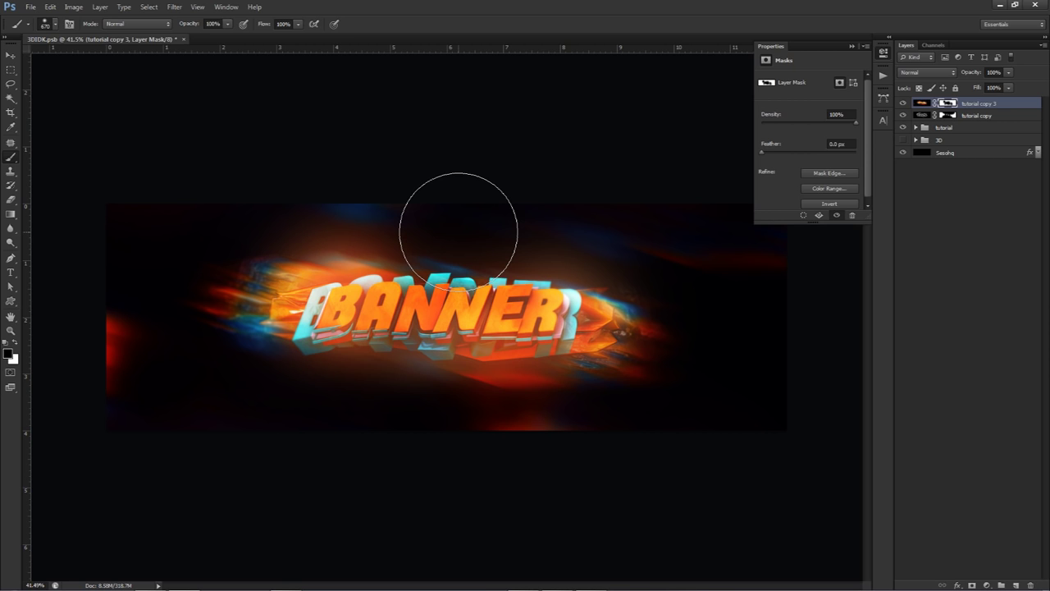
pyautogui.press('v')
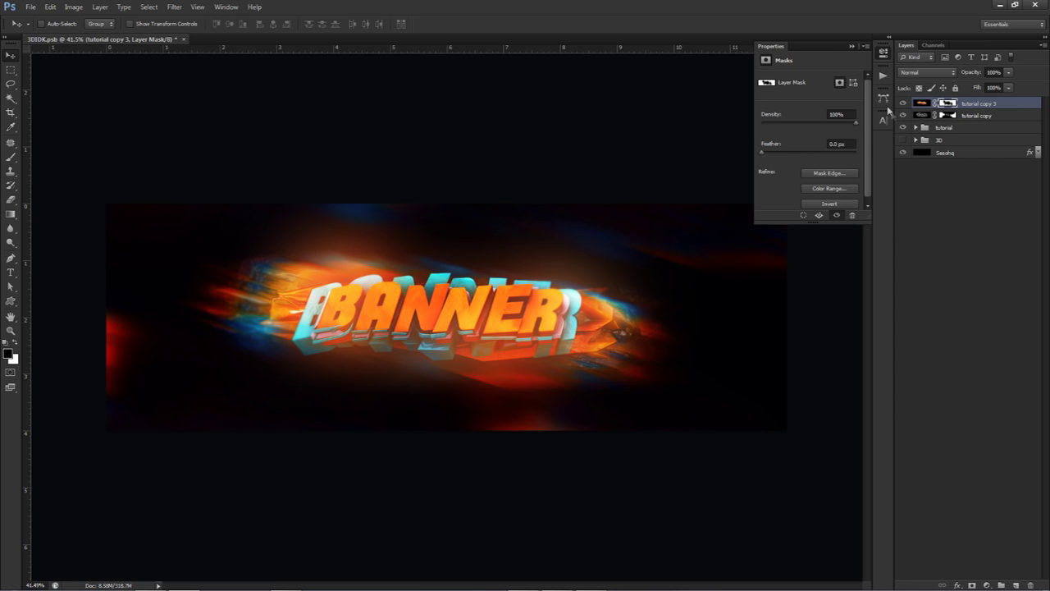
# Hide both tutorial copy layers and scale the Render, 1, 2 and 3 layers together to about 105% width and 109% height.
pyautogui.moveTo(903, 116); pyautogui.dragTo(905, 104)
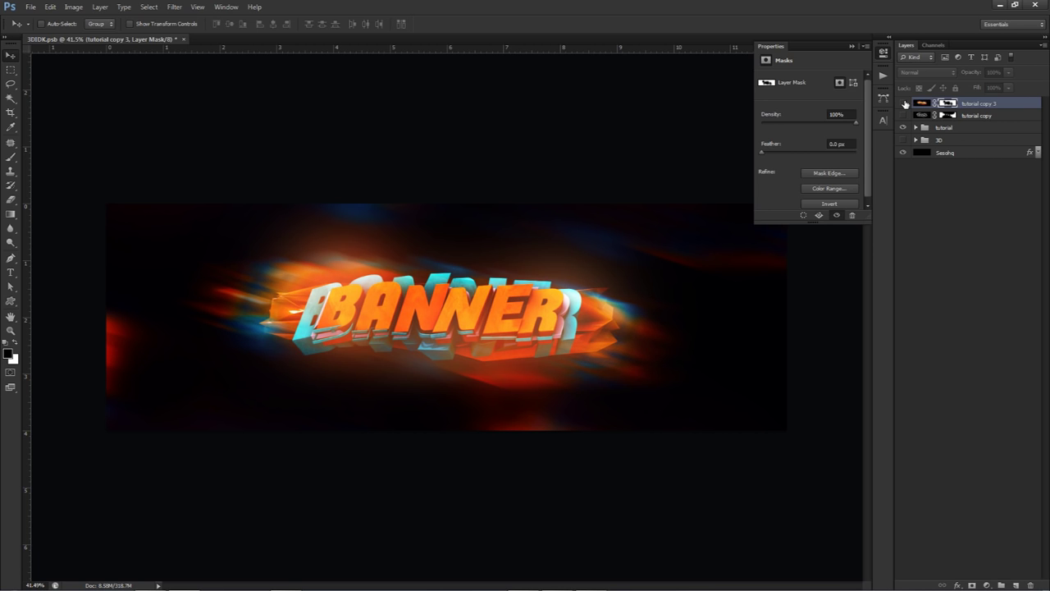
pyautogui.click(915, 128)
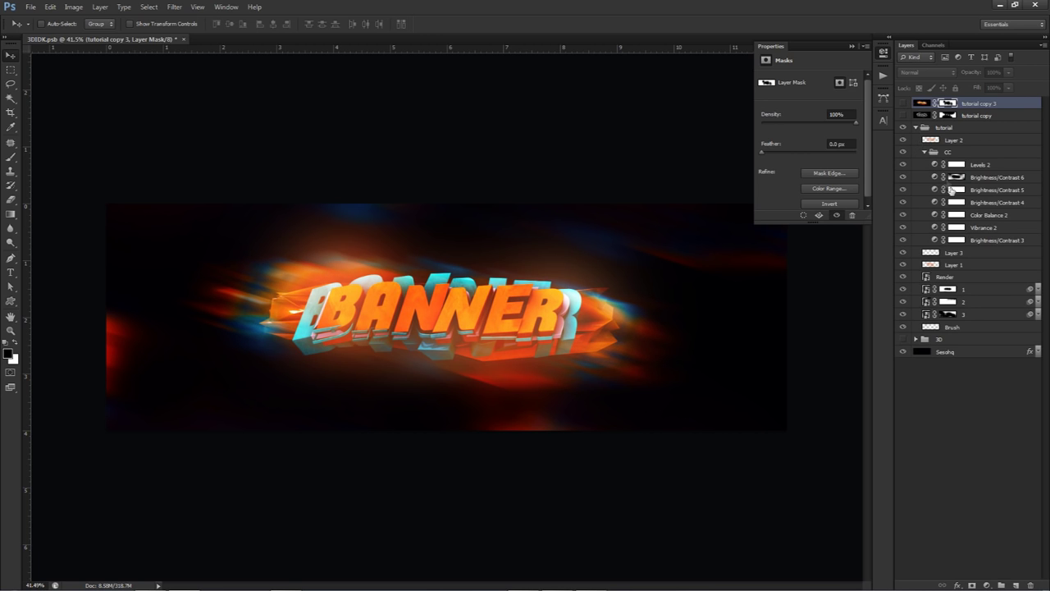
pyautogui.click(952, 277)
pyautogui.keyDown('shift'); pyautogui.click(953, 314); pyautogui.keyUp('shift')
pyautogui.hotkey('ctrl', 't')
pyautogui.hotkey('ctrl', '0')
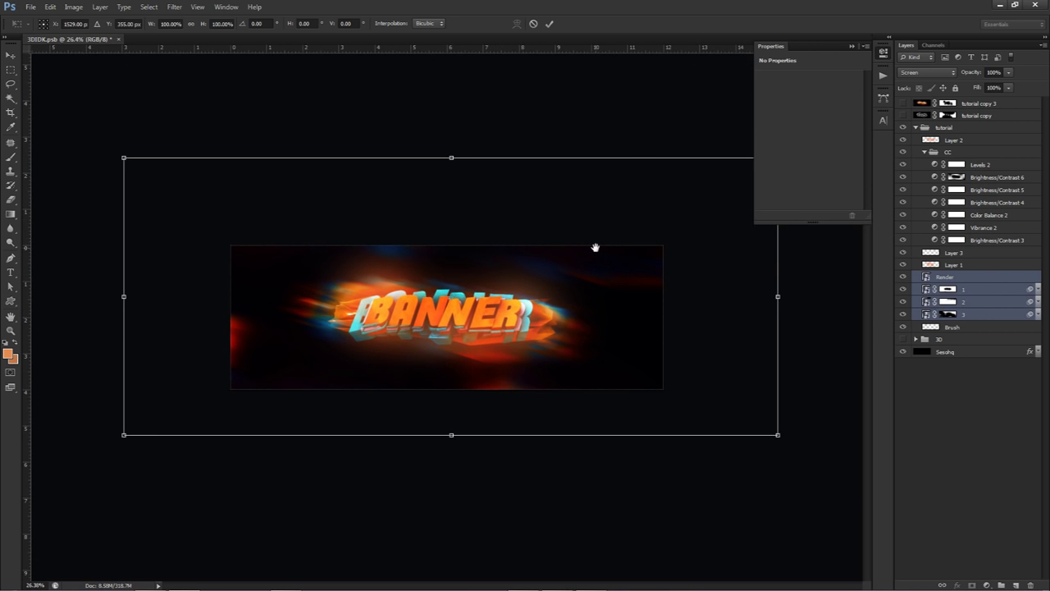
pyautogui.click(883, 53)
pyautogui.keyDown('shift'); pyautogui.moveTo(778, 158); pyautogui.dragTo(812, 134); pyautogui.keyUp('shift')
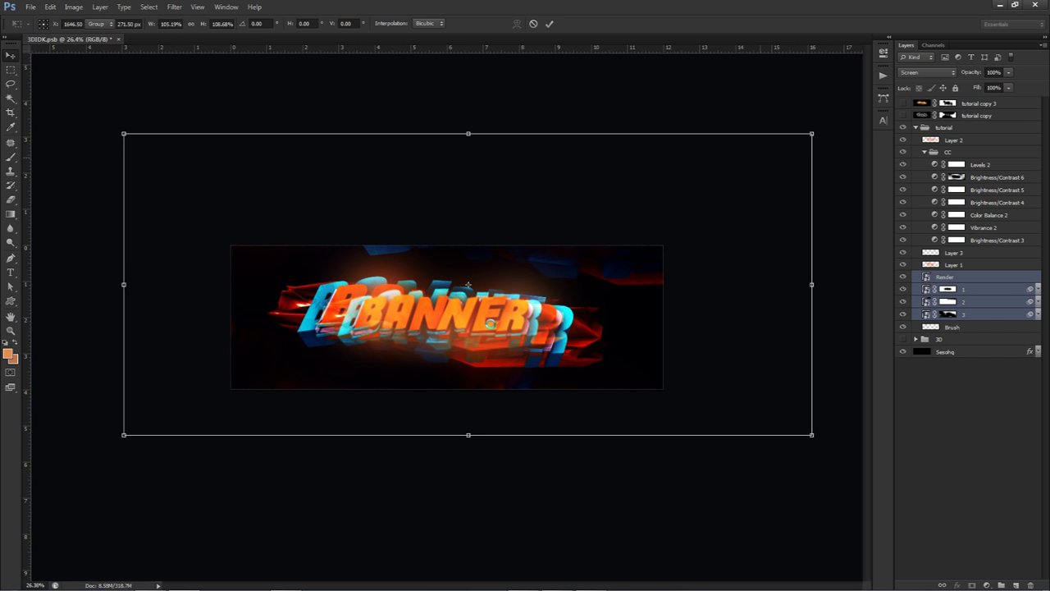
pyautogui.press('Return')
# Move the enlarged render layers back to the banner's centre, then show both tutorial copy layers and collapse the tutorial group.
pyautogui.keyDown('alt'); pyautogui.scroll(3, 489, 322); pyautogui.keyUp('alt')
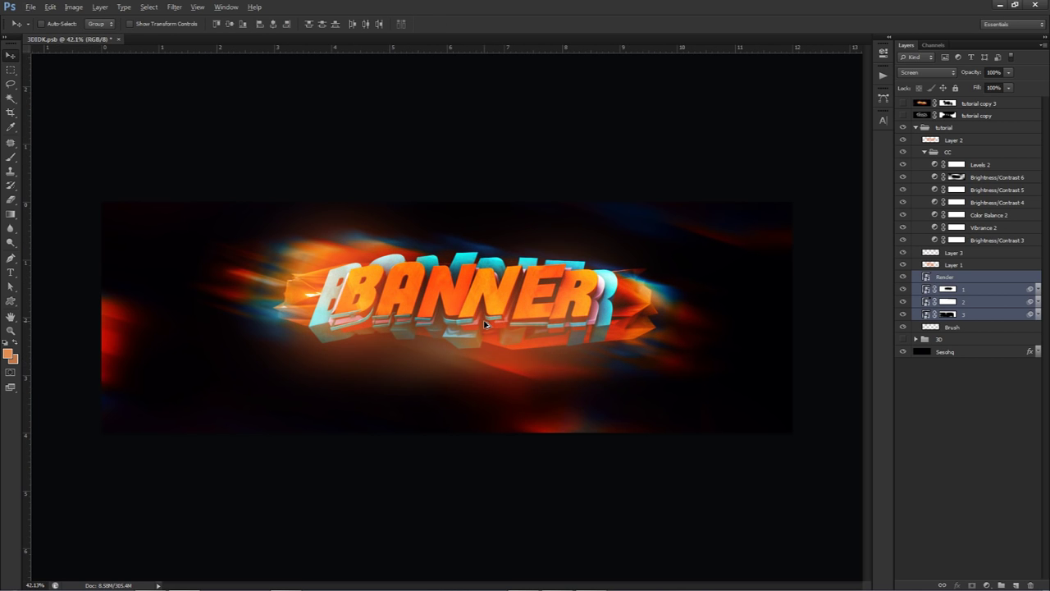
pyautogui.moveTo(488, 315); pyautogui.dragTo(471, 315)
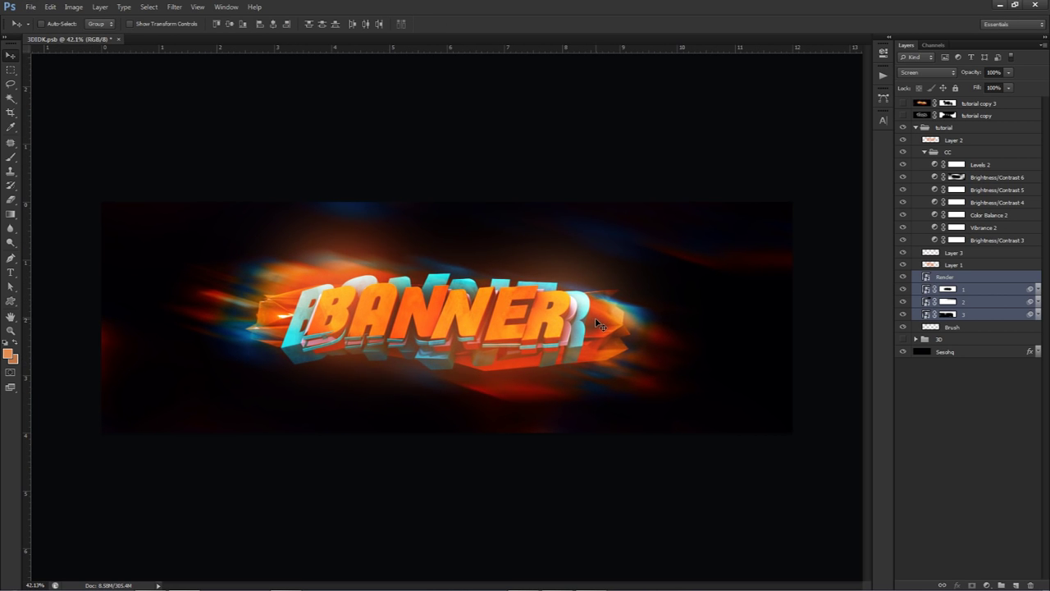
pyautogui.moveTo(599, 322); pyautogui.dragTo(604, 317)
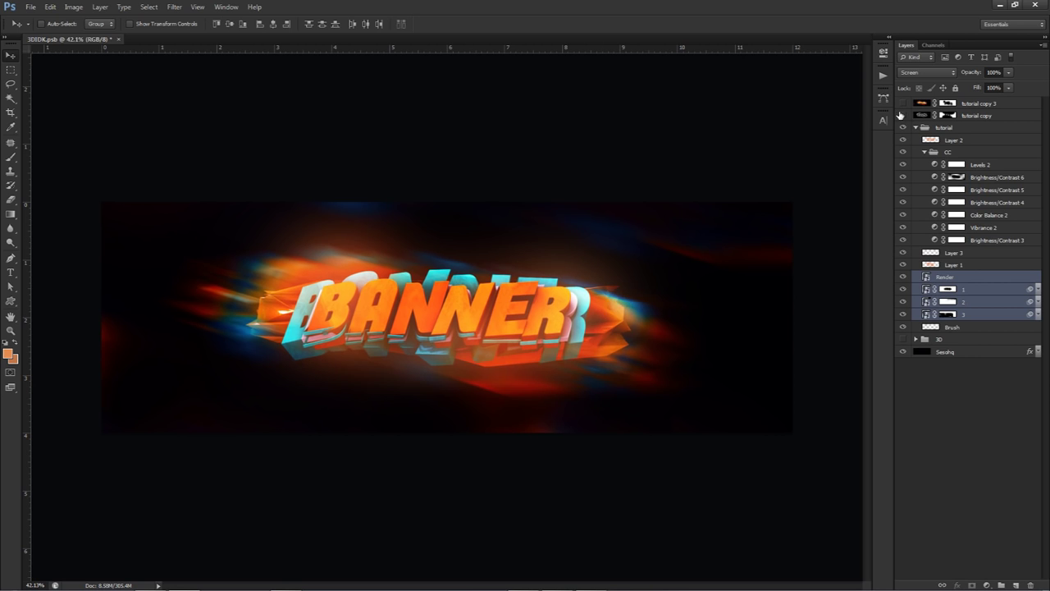
pyautogui.moveTo(900, 115); pyautogui.dragTo(902, 103)
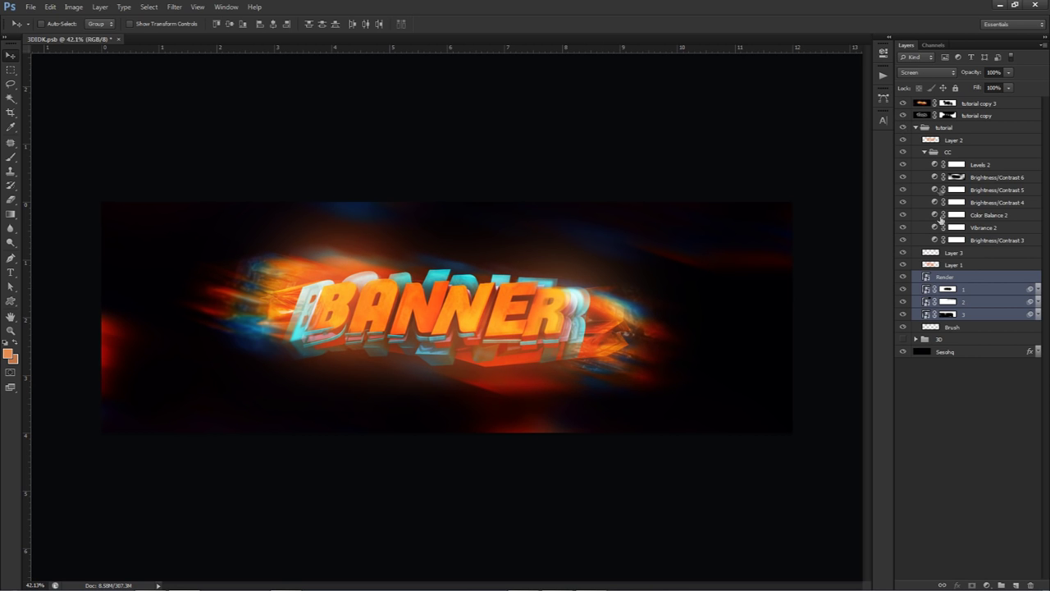
pyautogui.click(923, 129)
pyautogui.click(915, 128)
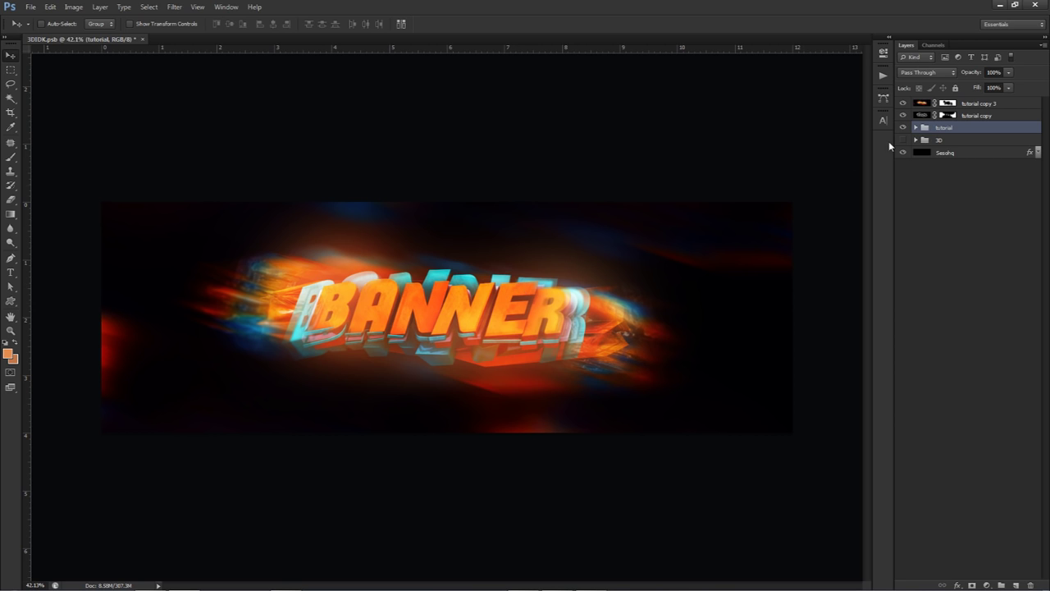
# Group tutorial copy 3, tutorial copy and the tutorial group together, and display the 3D group in place of the new group.
pyautogui.keyDown('shift'); pyautogui.click(951, 105); pyautogui.keyUp('shift')
pyautogui.keyDown('ctrl'); pyautogui.click(953, 107); pyautogui.keyUp('ctrl')
pyautogui.hotkey('ctrl', 'd')
pyautogui.keyDown('shift'); pyautogui.click(949, 105); pyautogui.keyUp('shift')
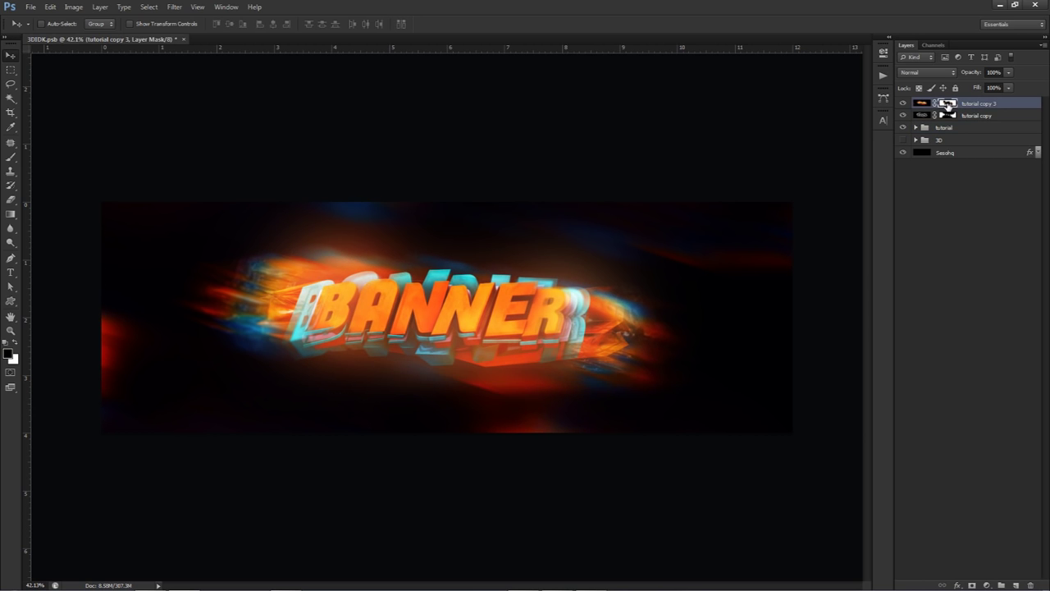
pyautogui.keyDown('shift'); pyautogui.click(958, 128); pyautogui.keyUp('shift')
pyautogui.hotkey('ctrl', 'g')
pyautogui.click(903, 115)
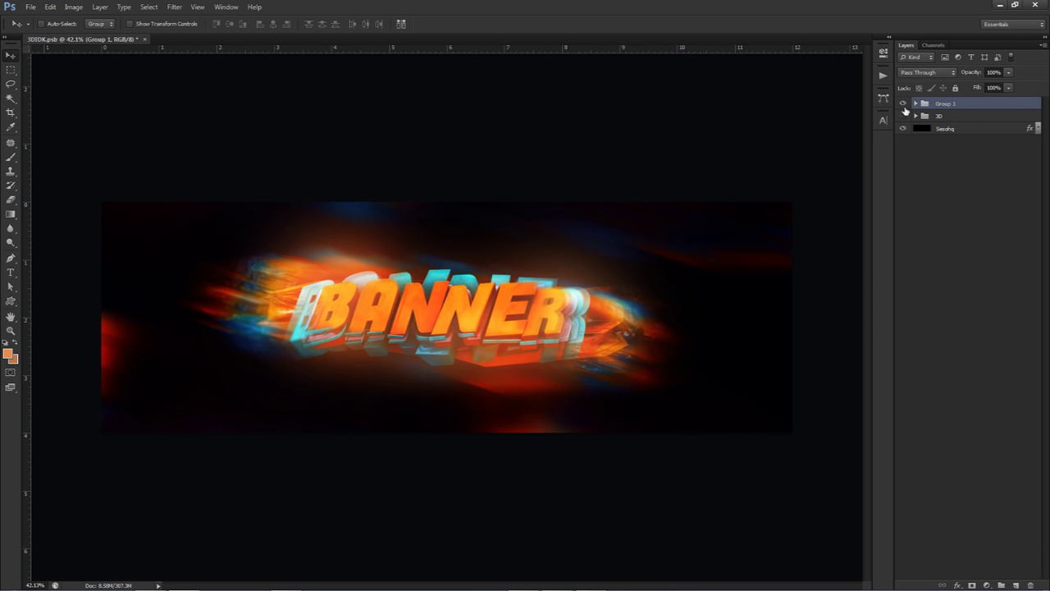
pyautogui.click(902, 104)
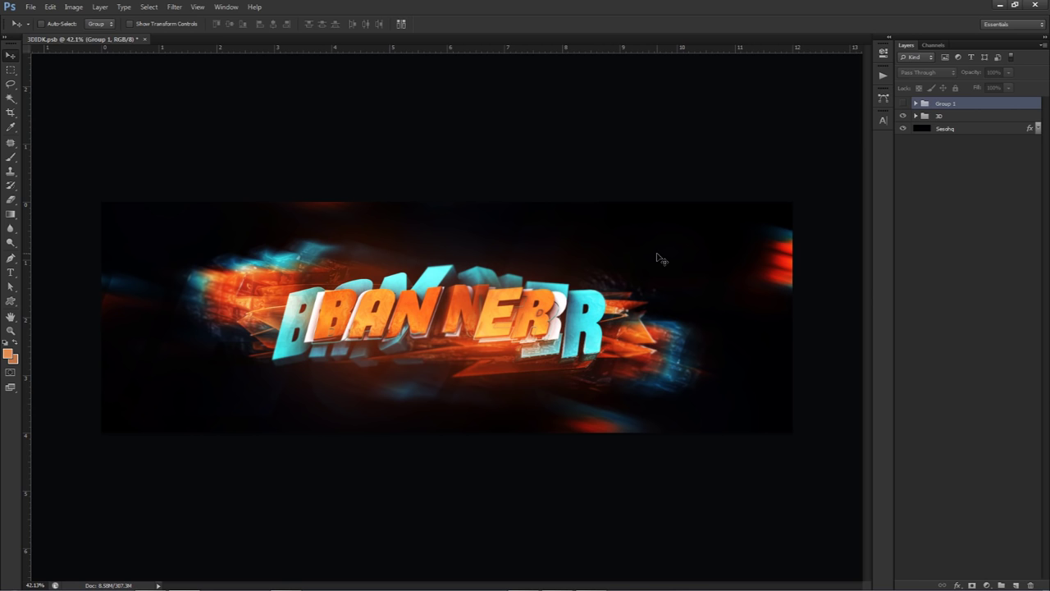